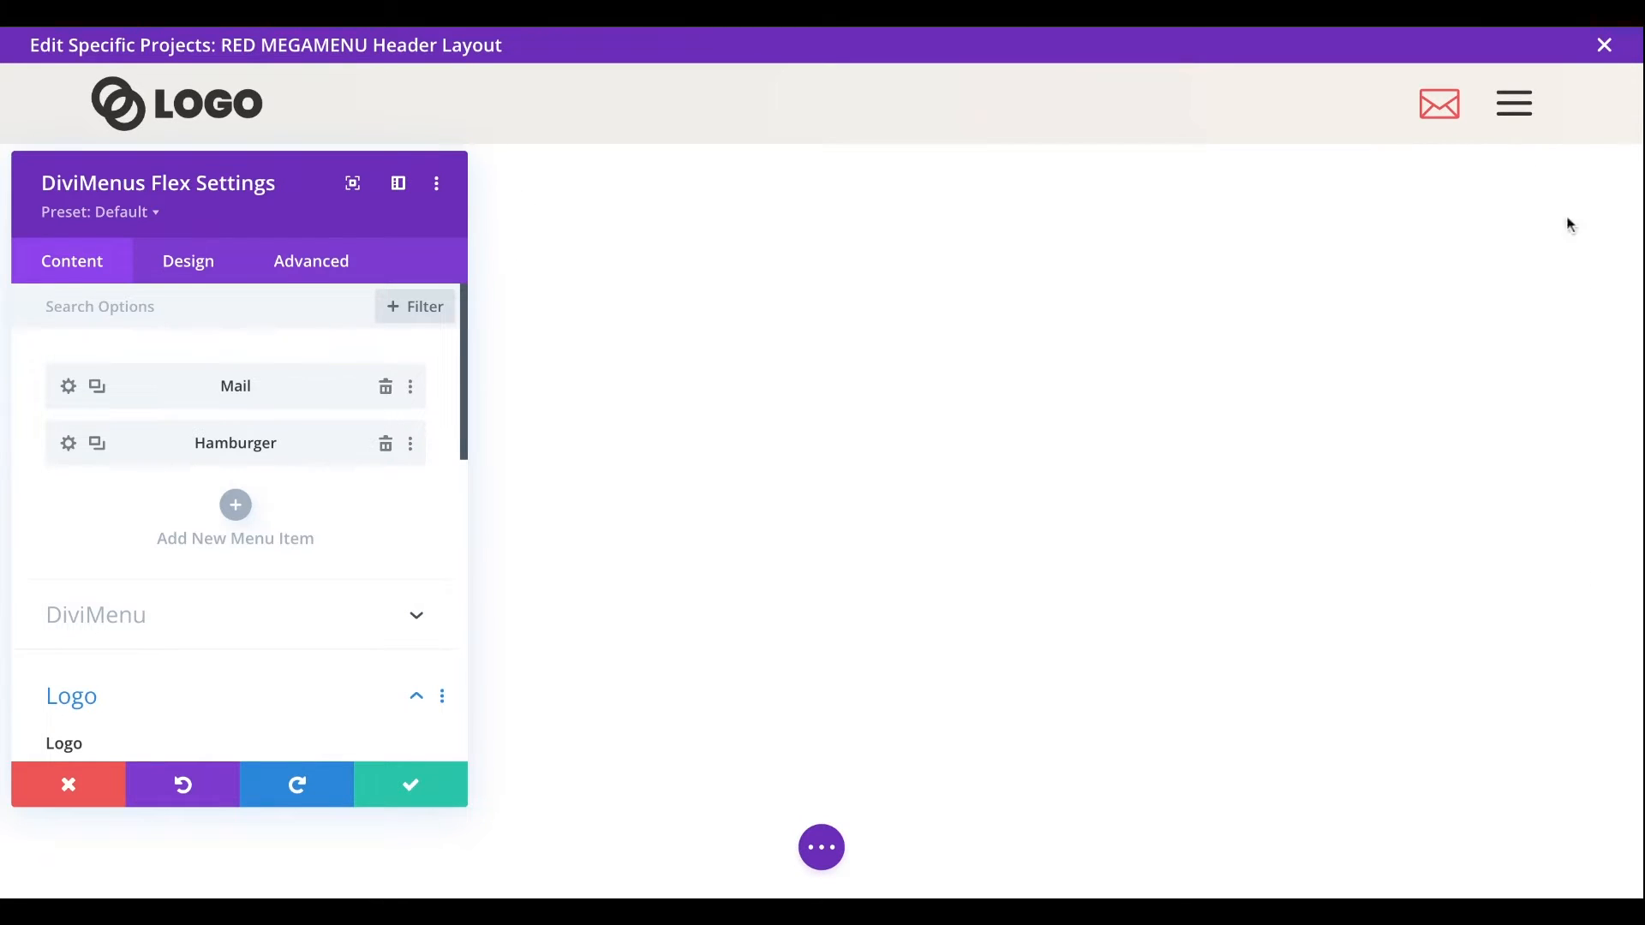
- Open the Mail menu item's settings and examine its content type and selected icon
click(64, 388)
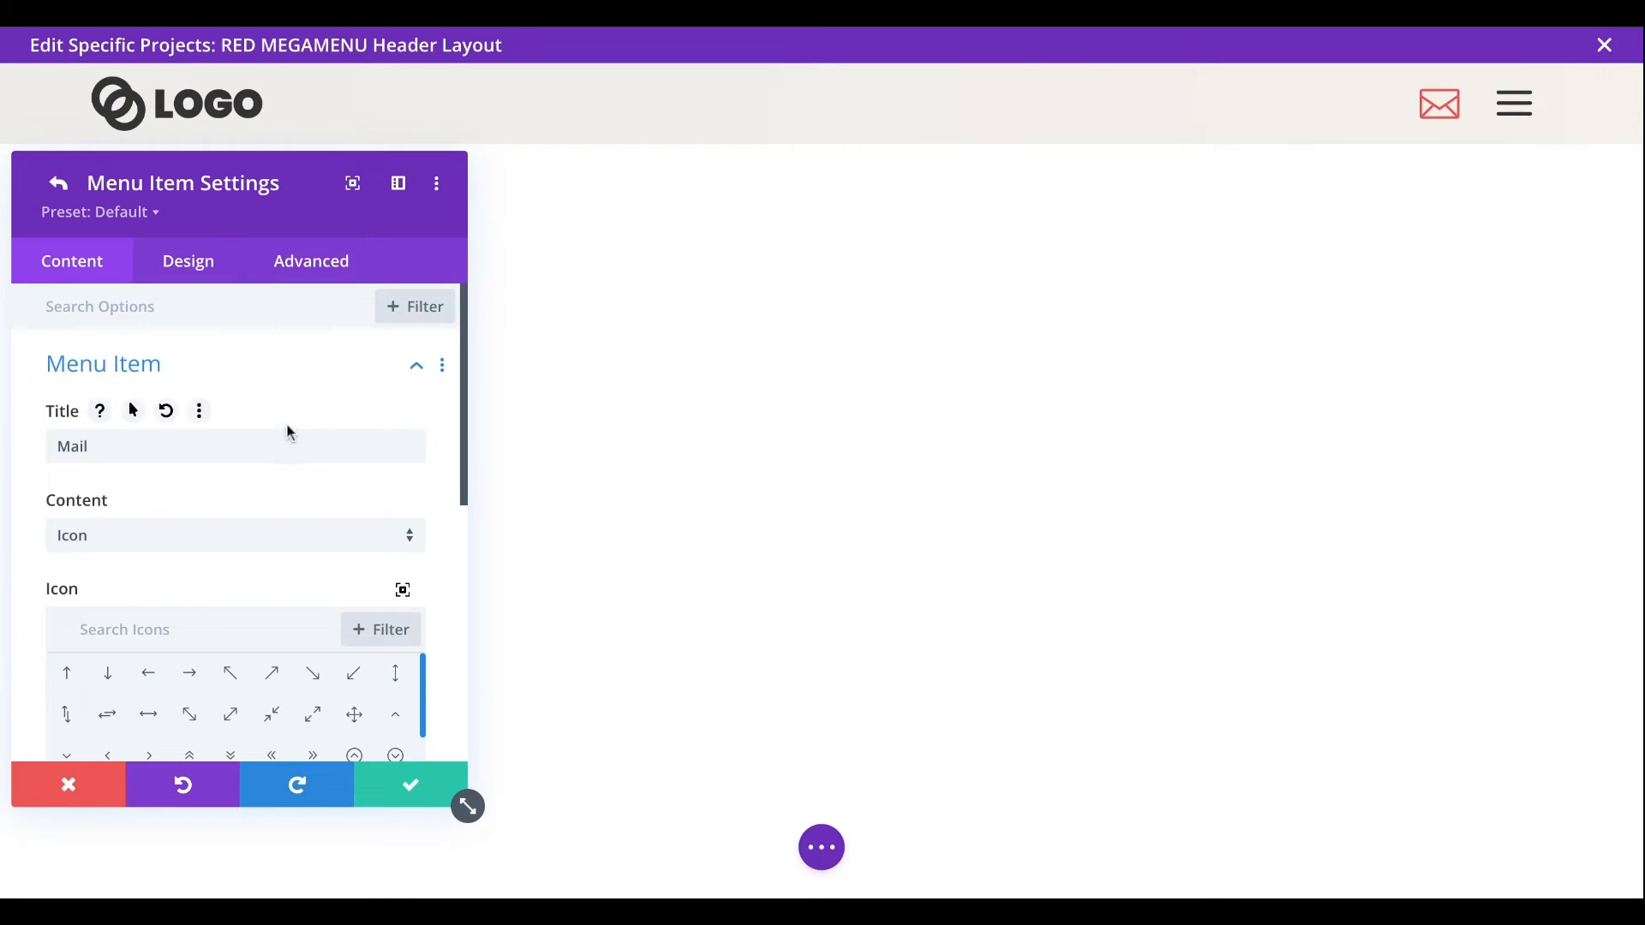
scroll(291, 433, down, 1)
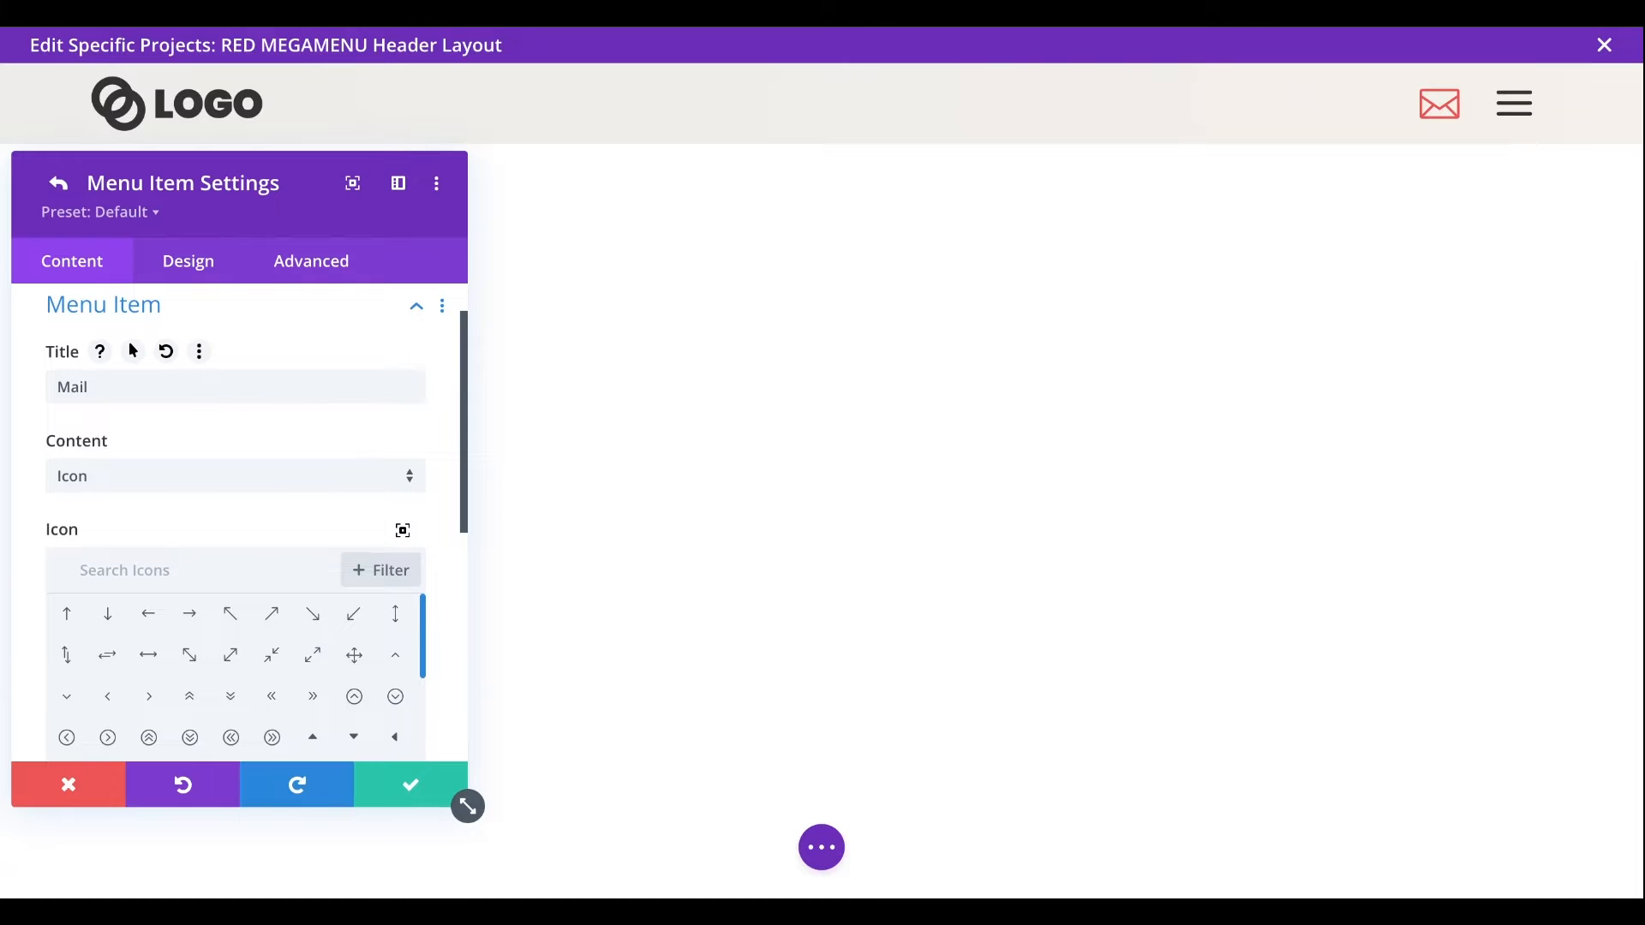
scroll(142, 412, down, 1)
click(143, 405)
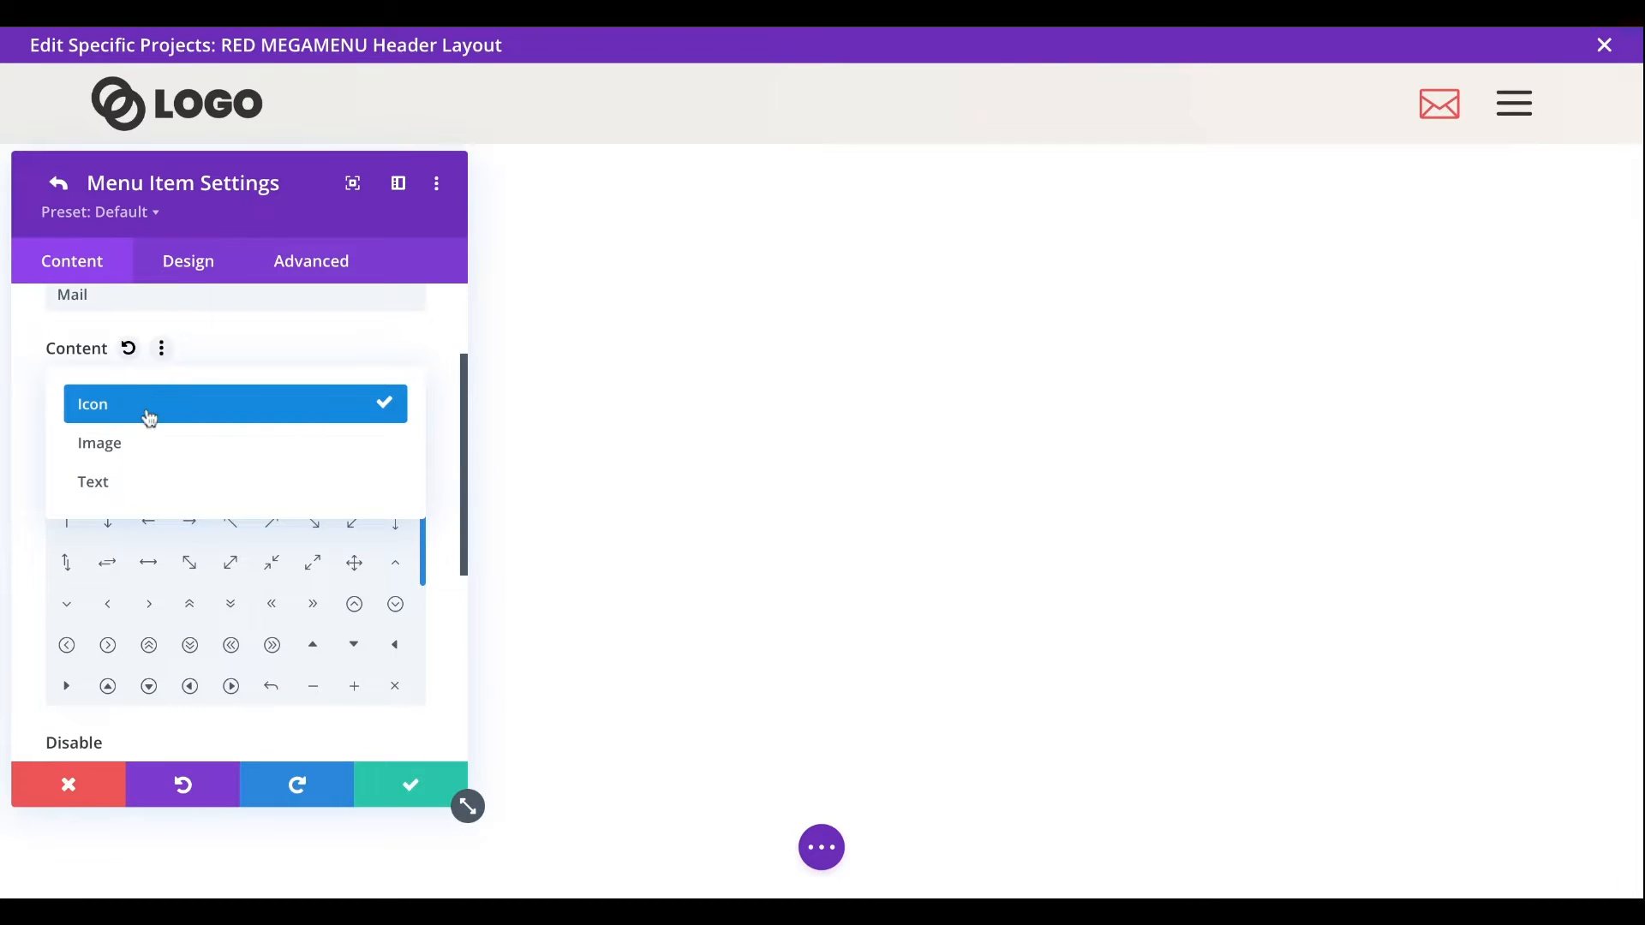
click(150, 416)
scroll(150, 418, down, 1)
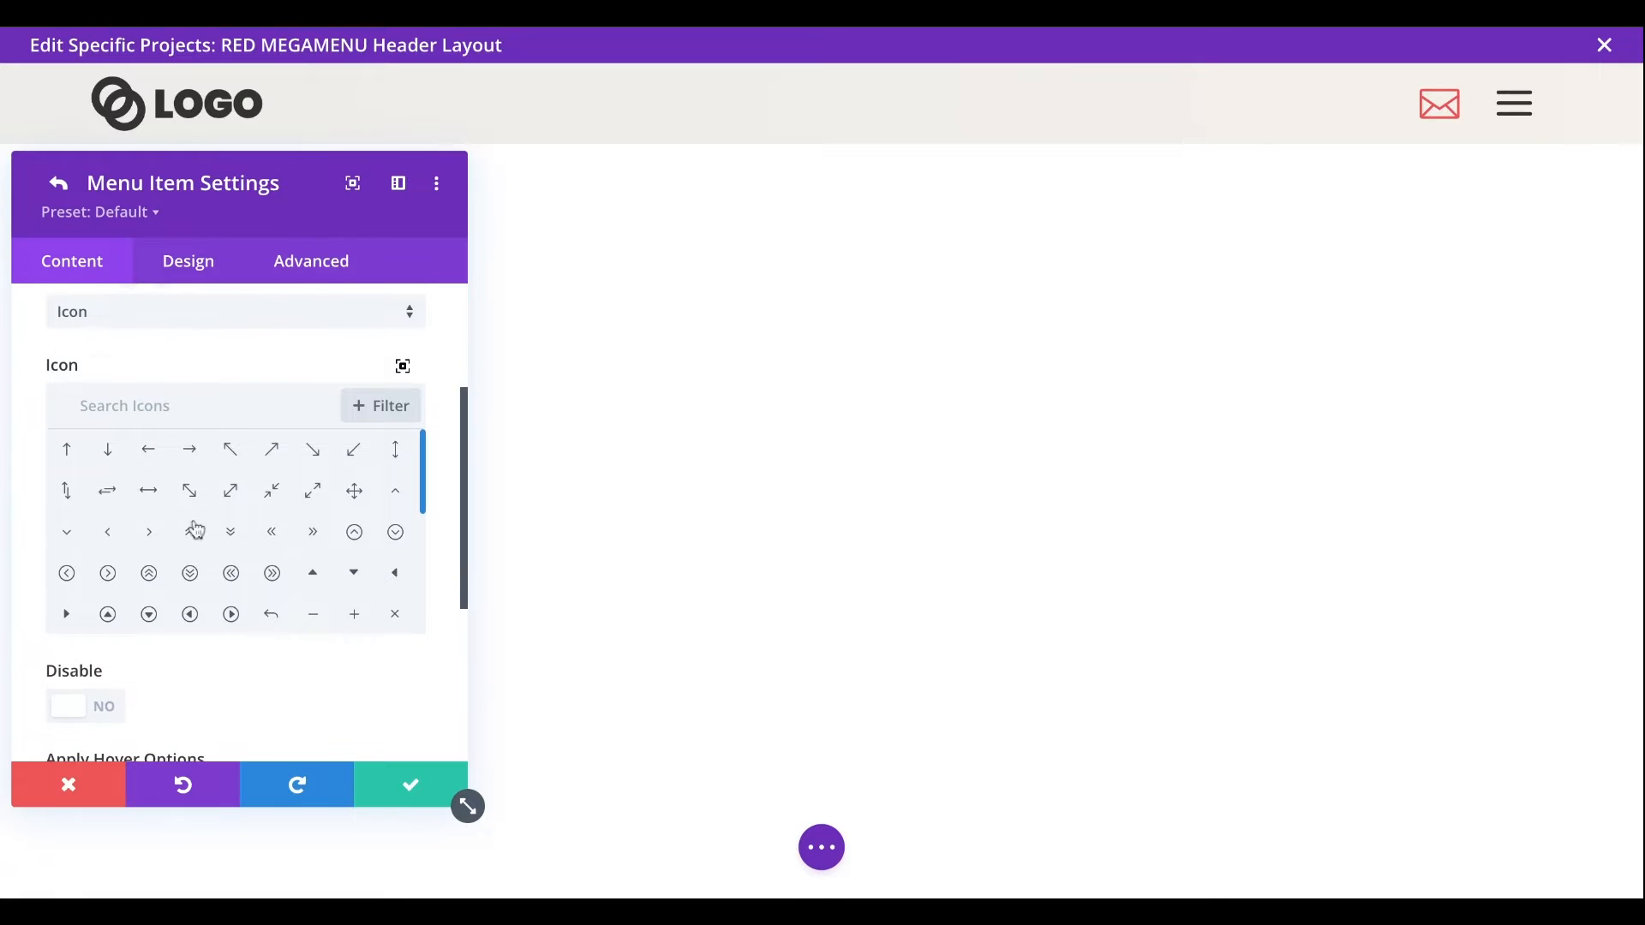
scroll(191, 527, down, 5)
scroll(196, 528, down, 4)
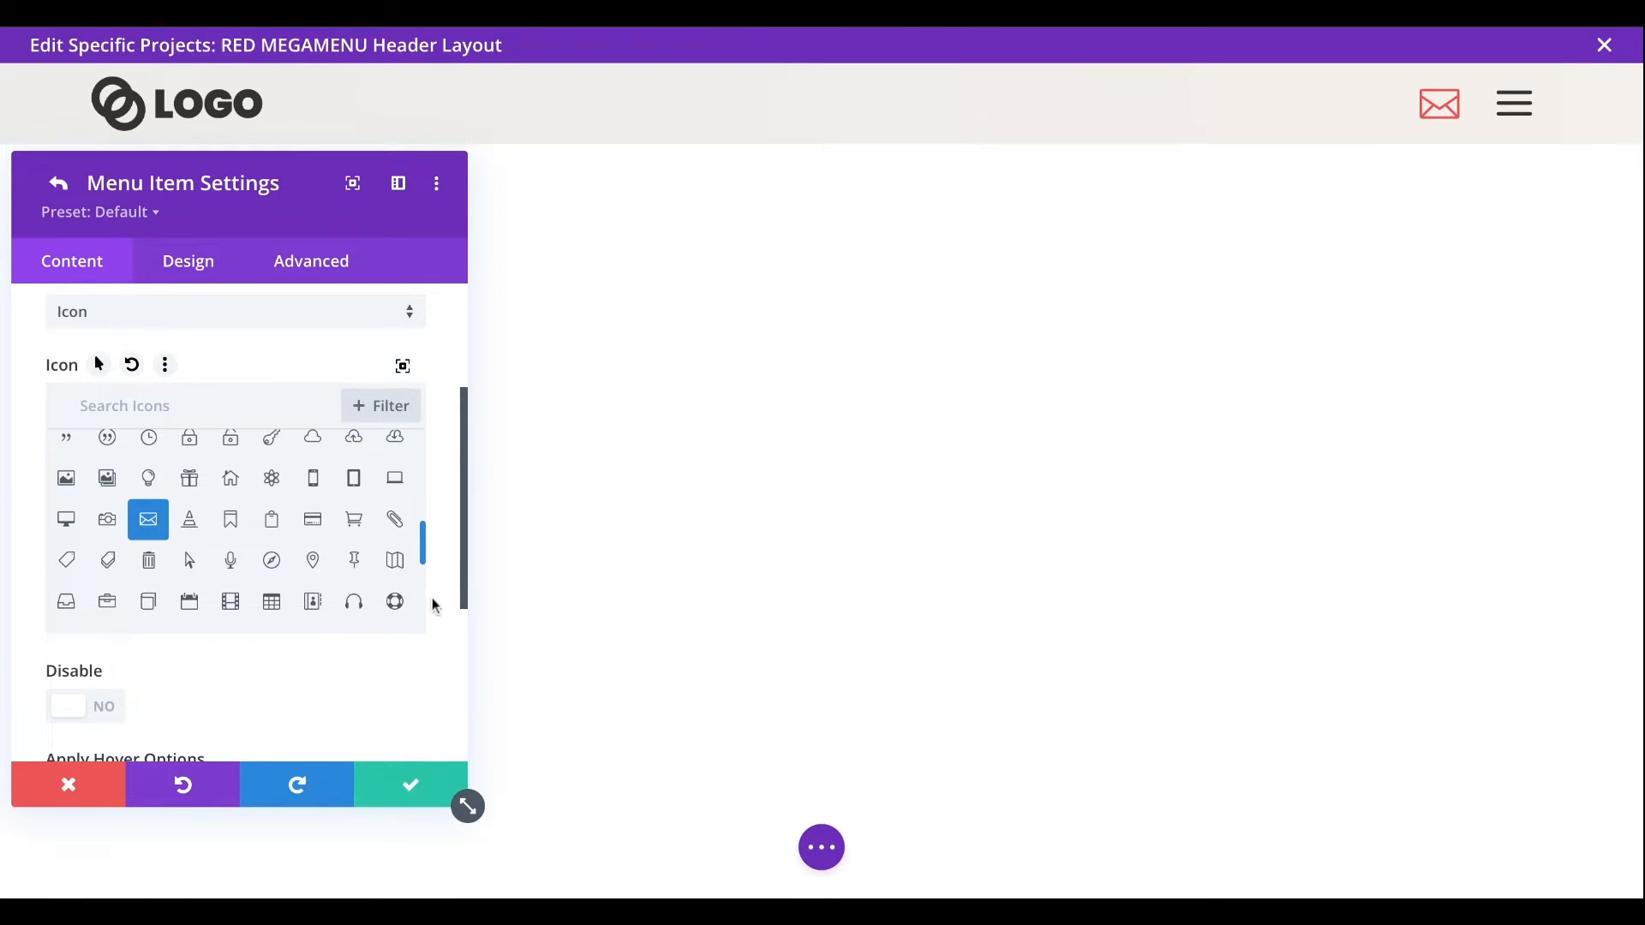
scroll(443, 613, down, 5)
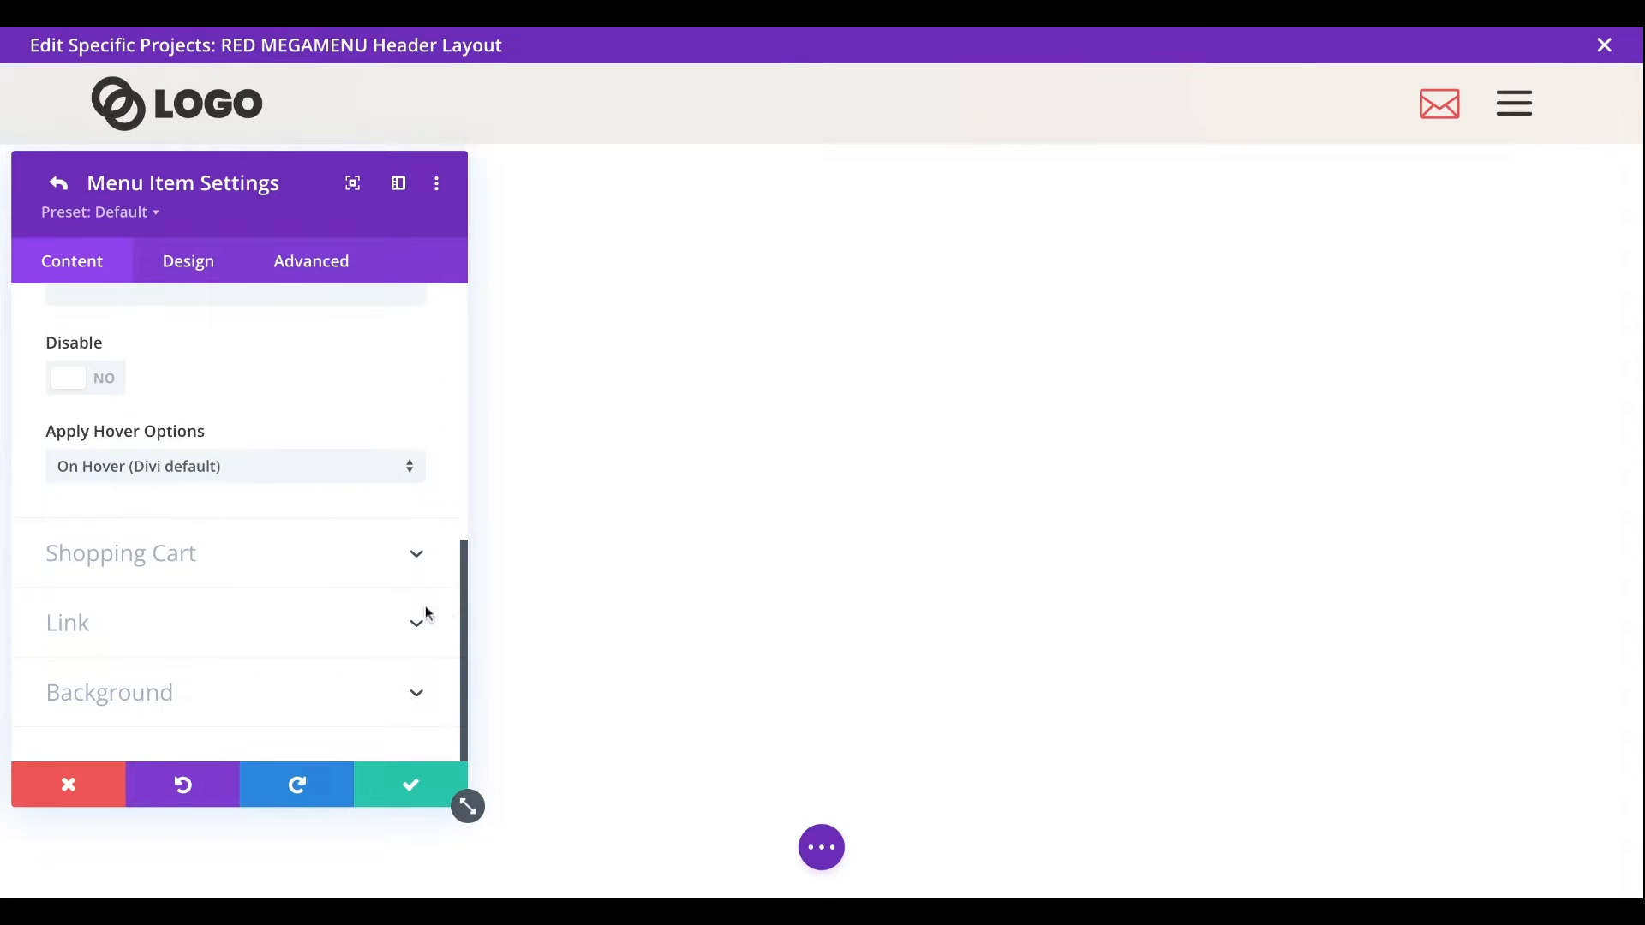
- Examine the Mail item's link settings, including the Popup link type and the help text for its Divi Layout
click(129, 632)
scroll(308, 602, down, 3)
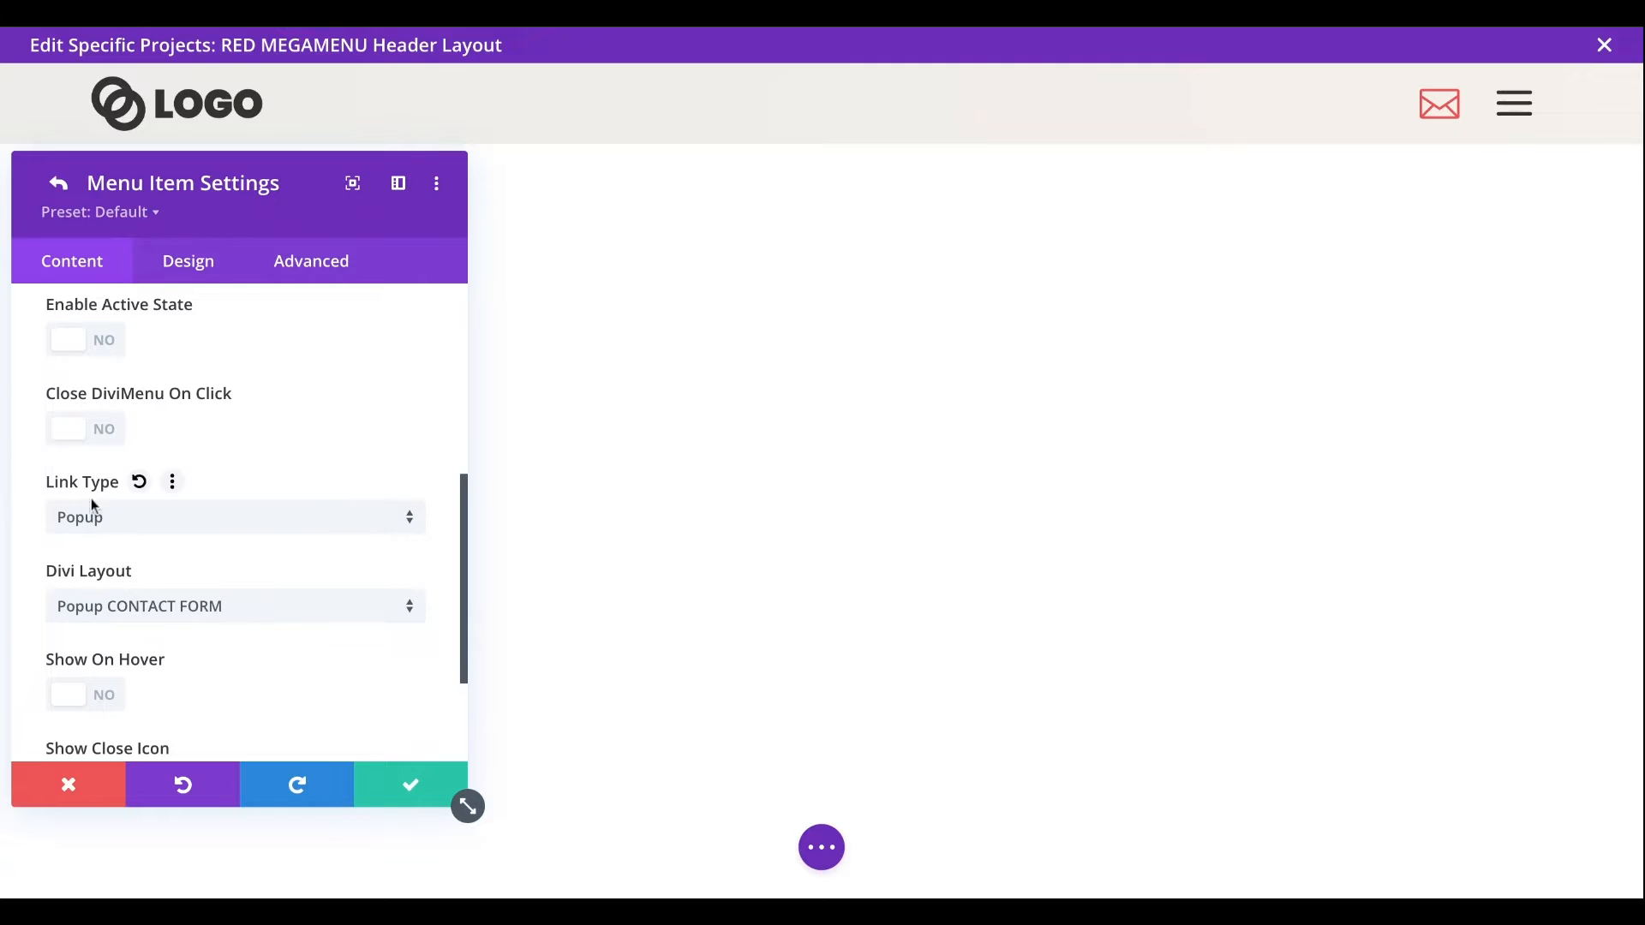
click(206, 518)
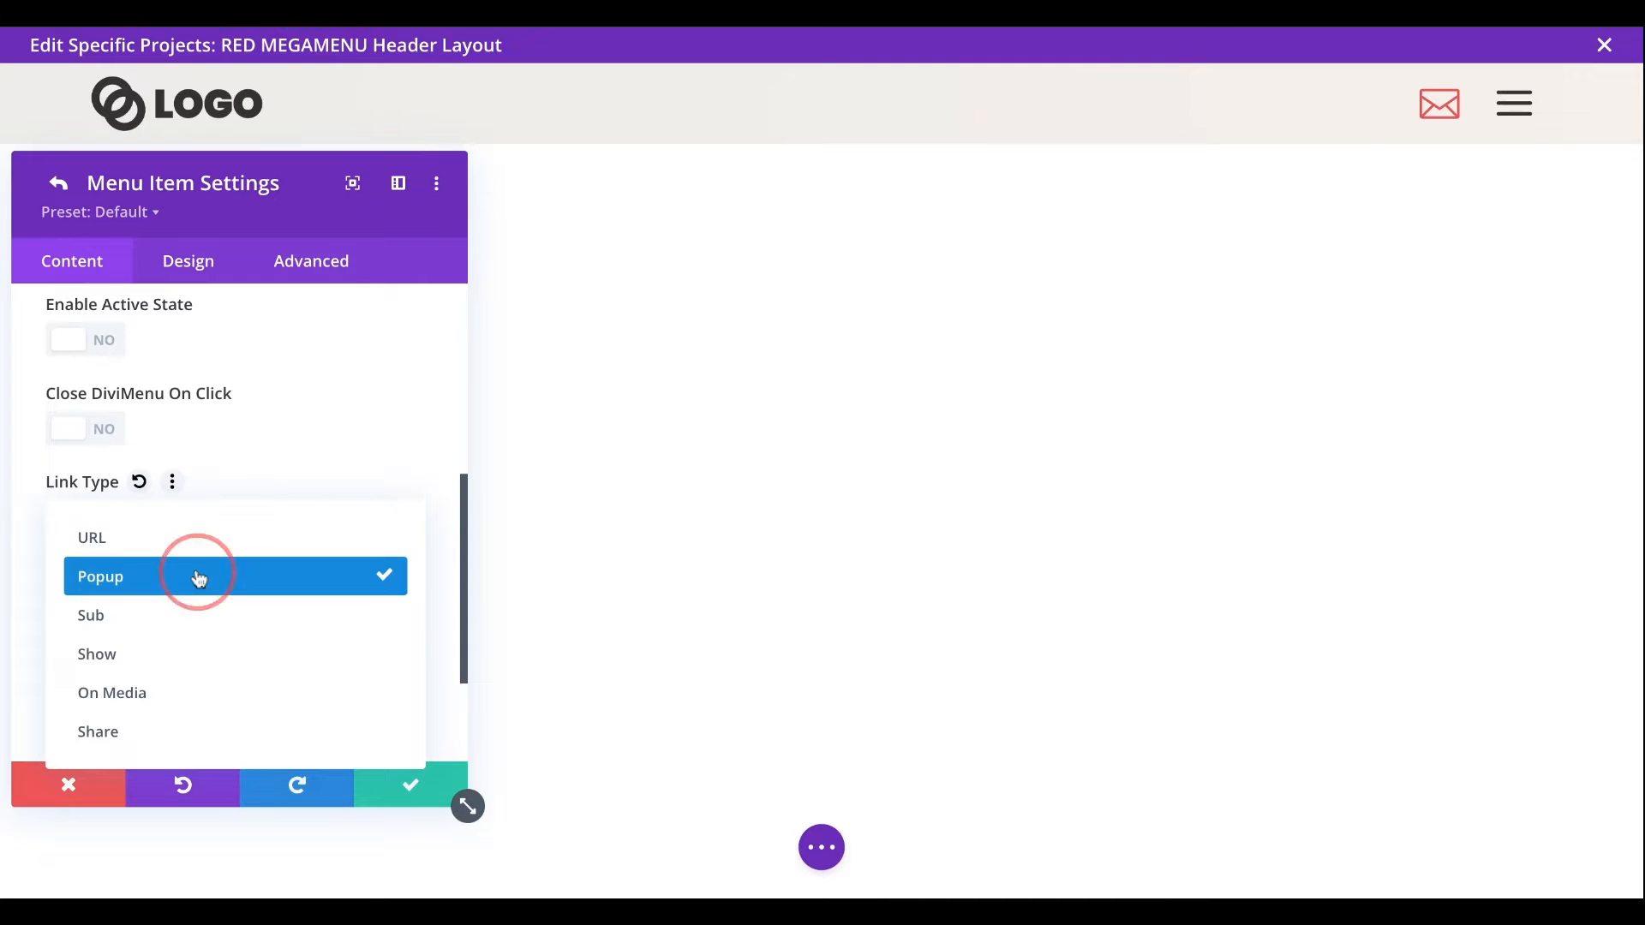
click(197, 576)
scroll(253, 555, down, 2)
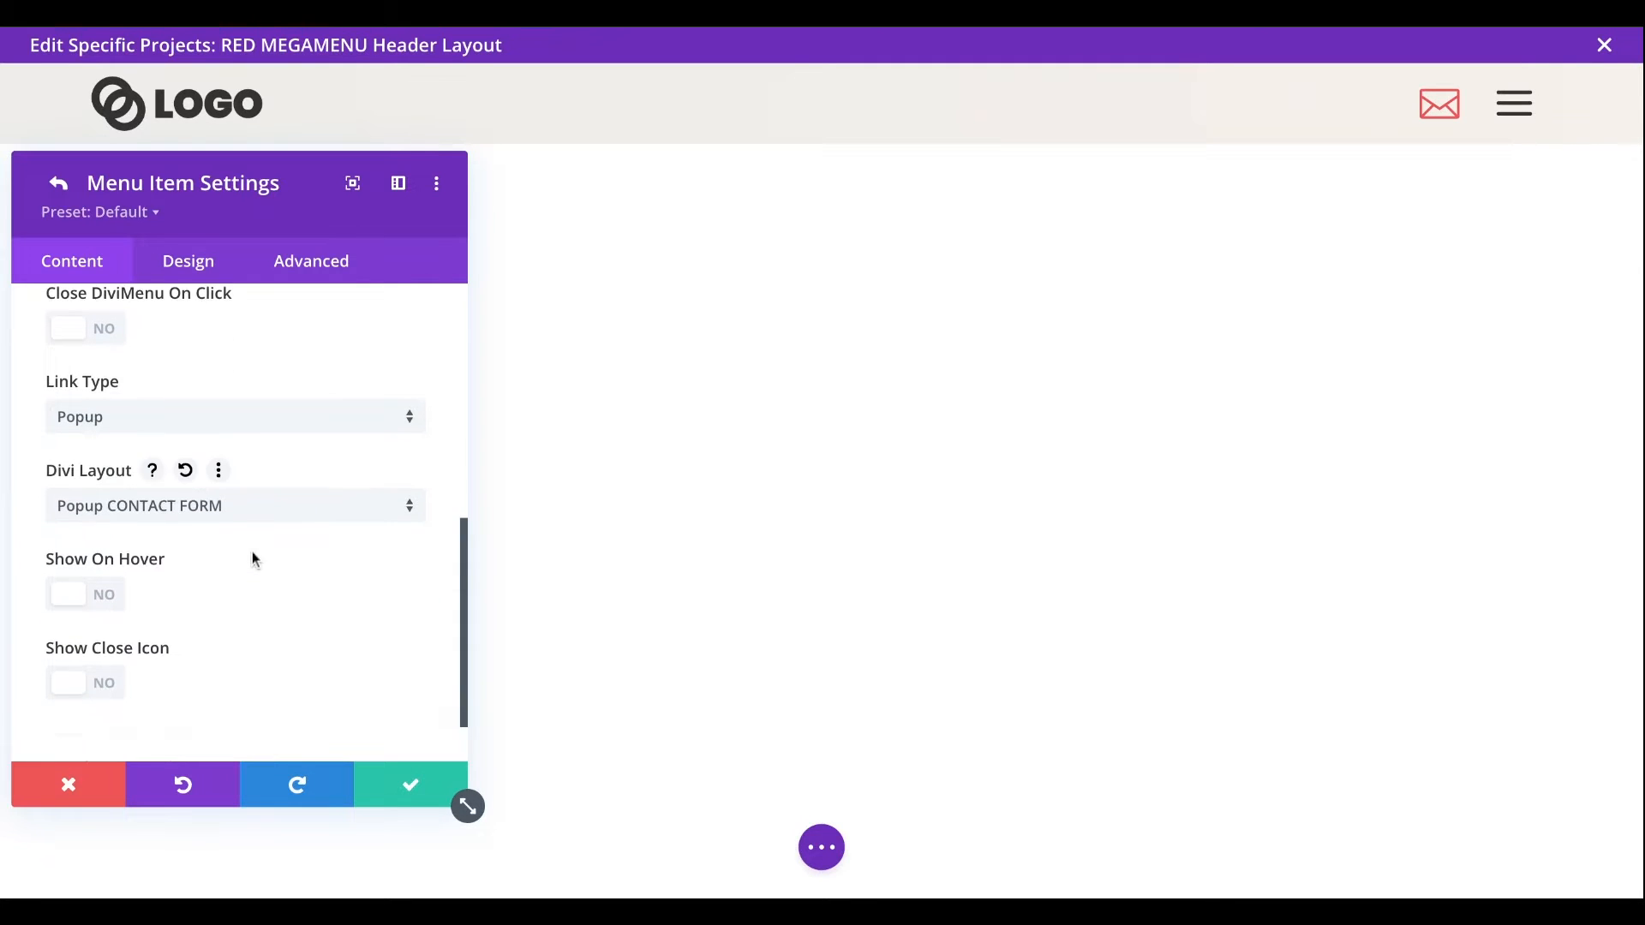
click(155, 474)
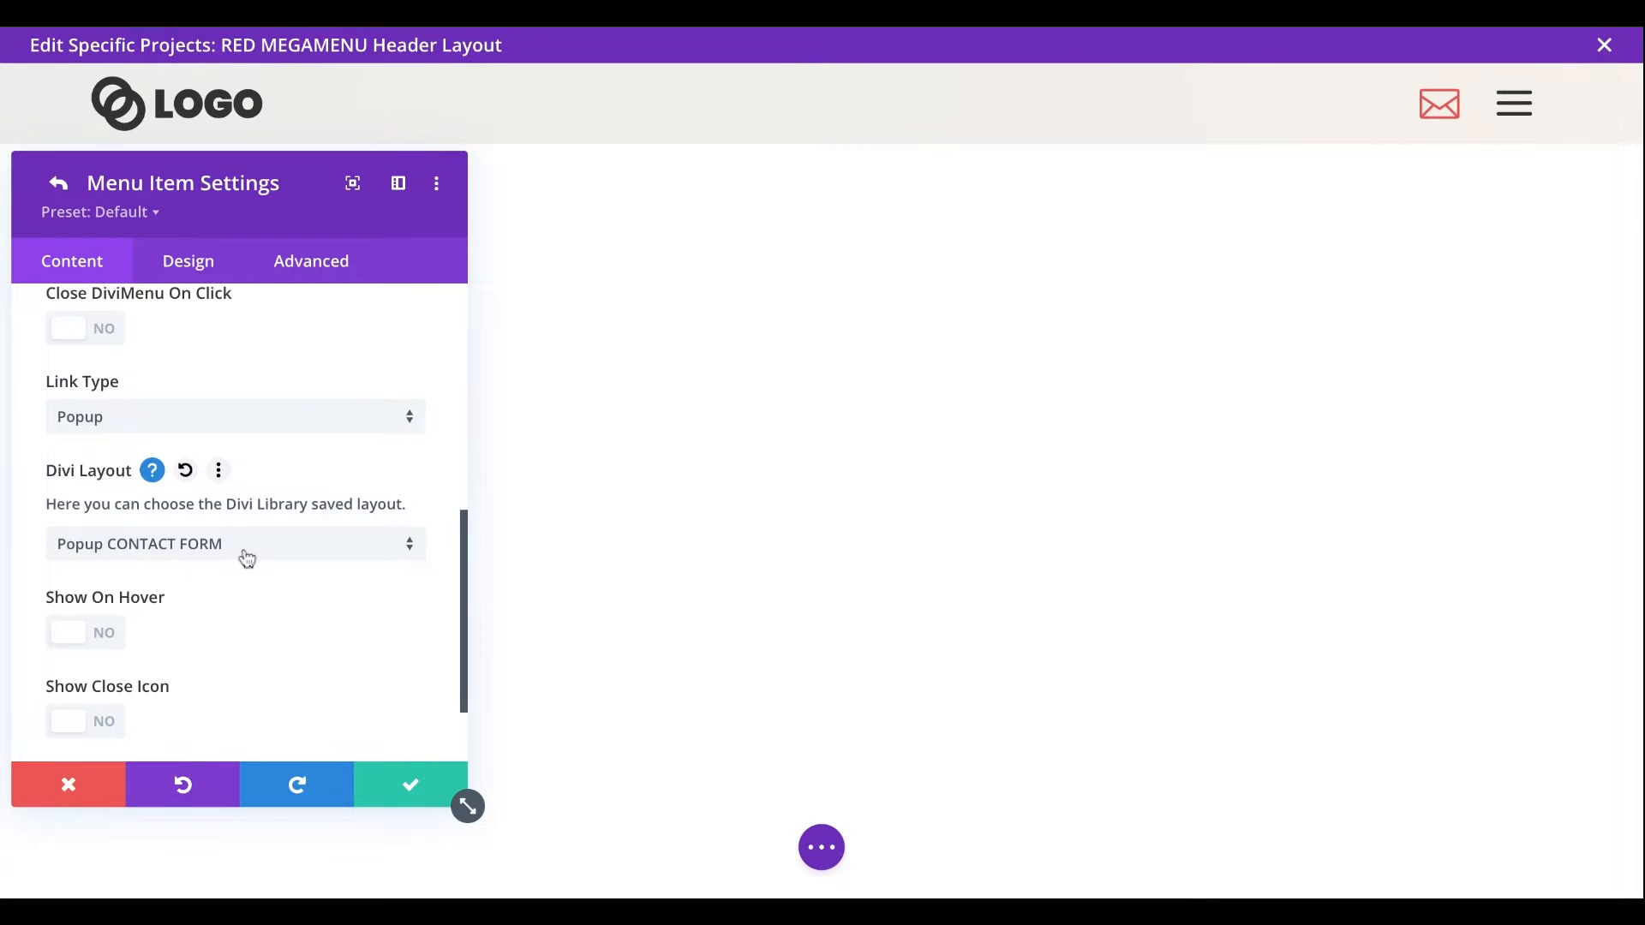
- Examine the Mail item's popup design settings, including the location choices, maximum size and overlay color, and return to the menu item list
click(204, 267)
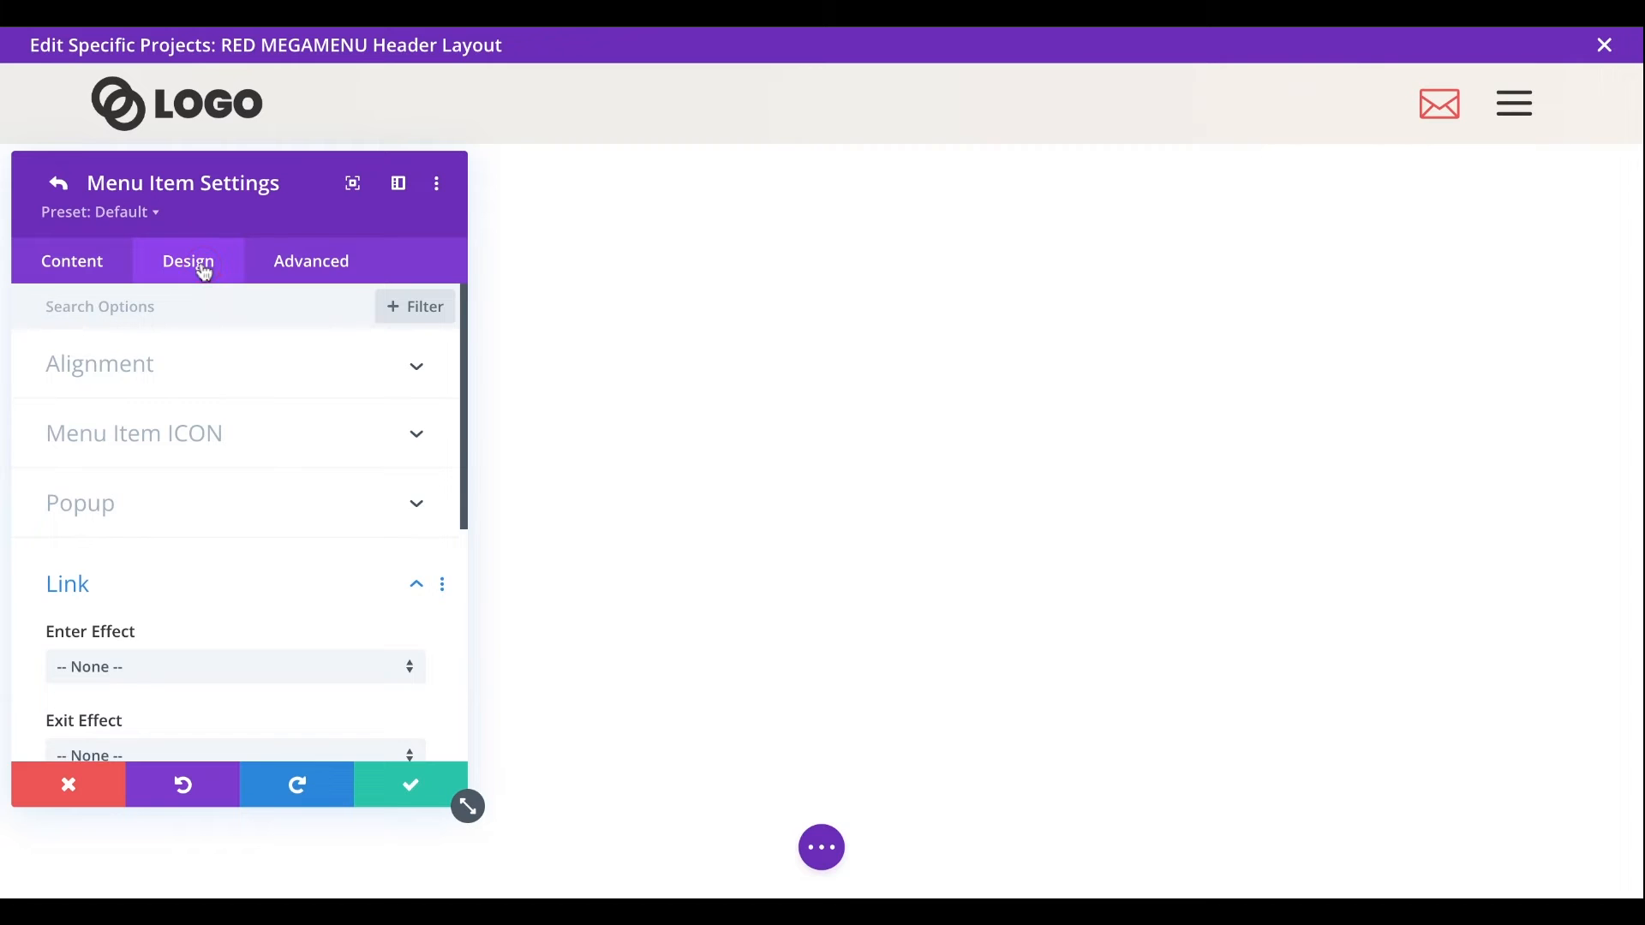
scroll(250, 528, down, 1)
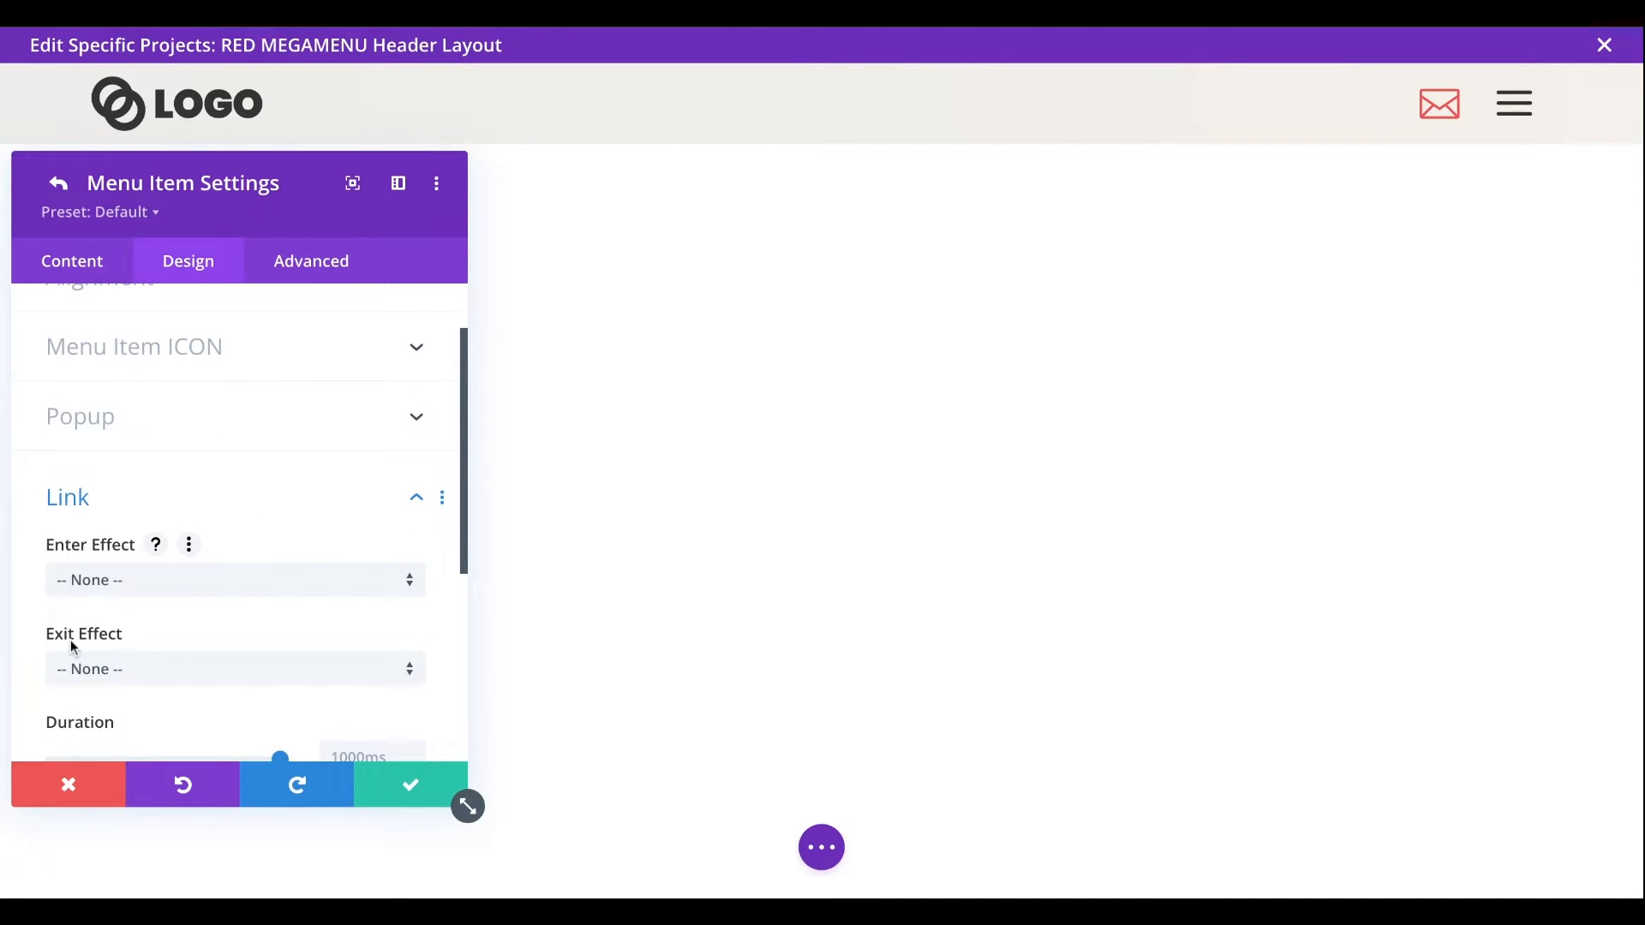
click(122, 433)
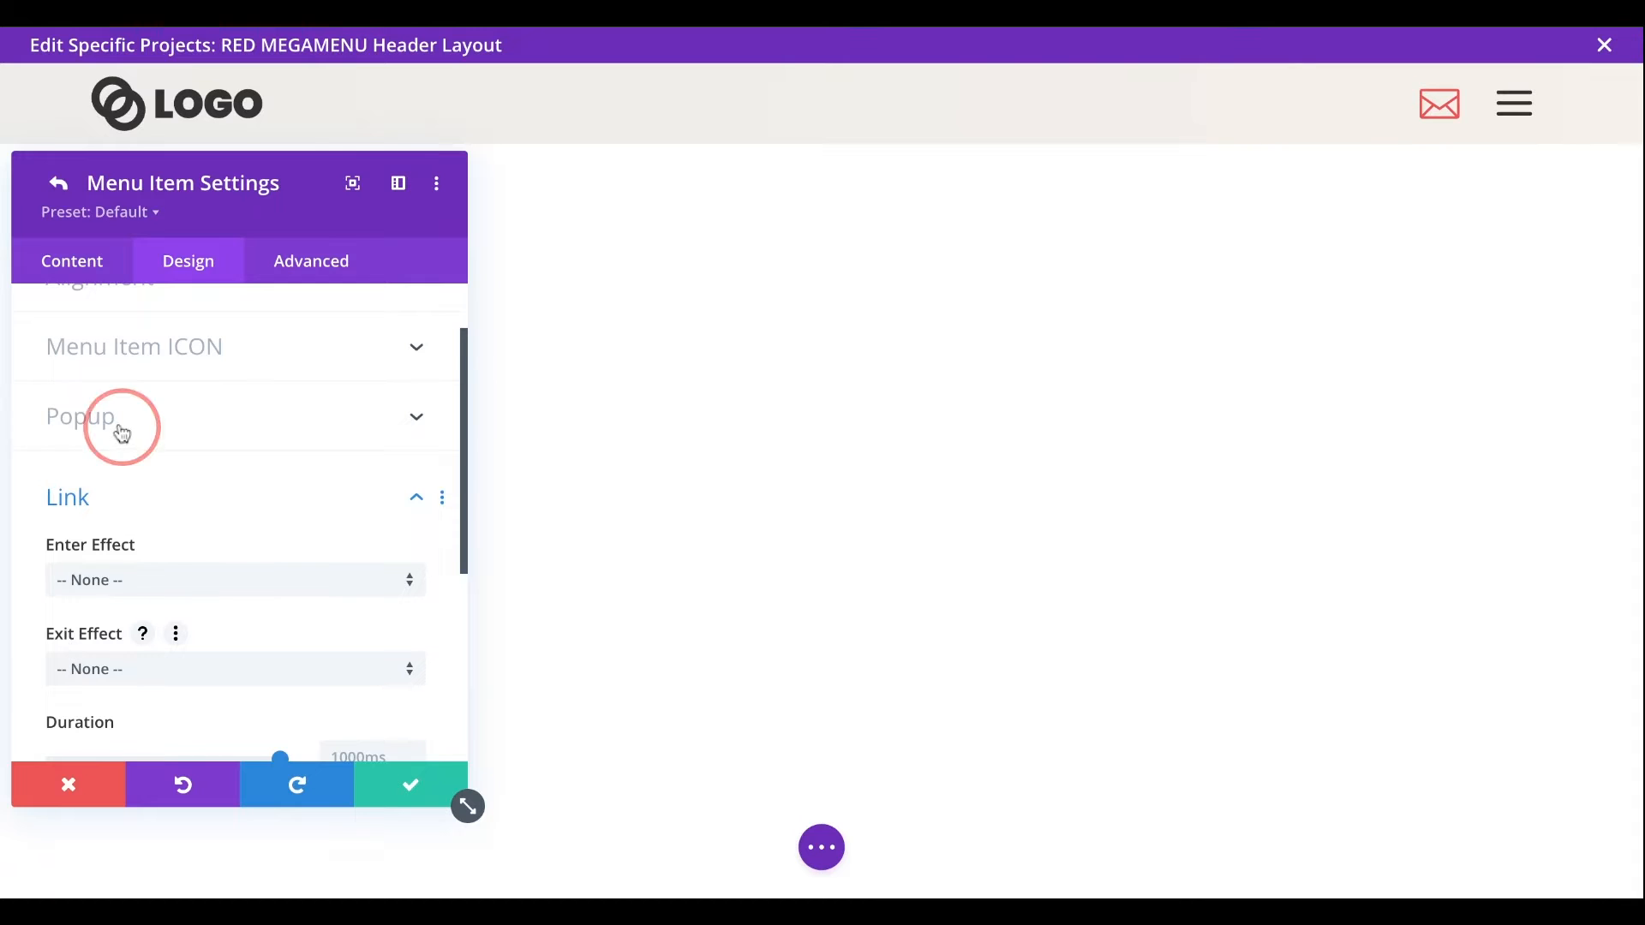
click(100, 398)
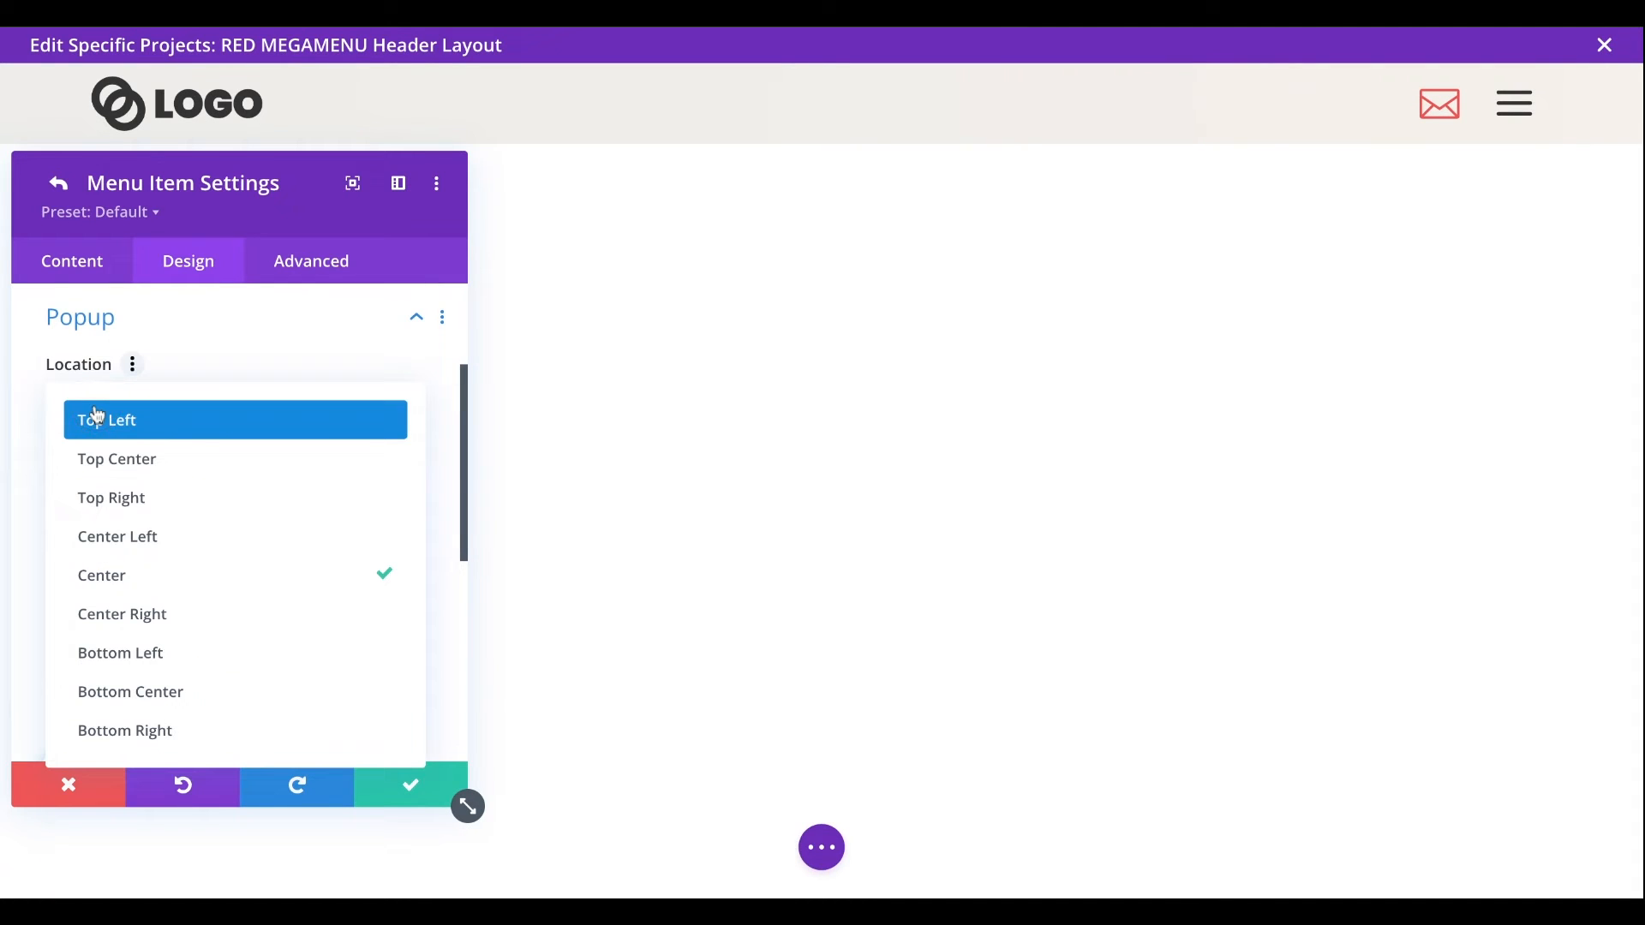
click(31, 456)
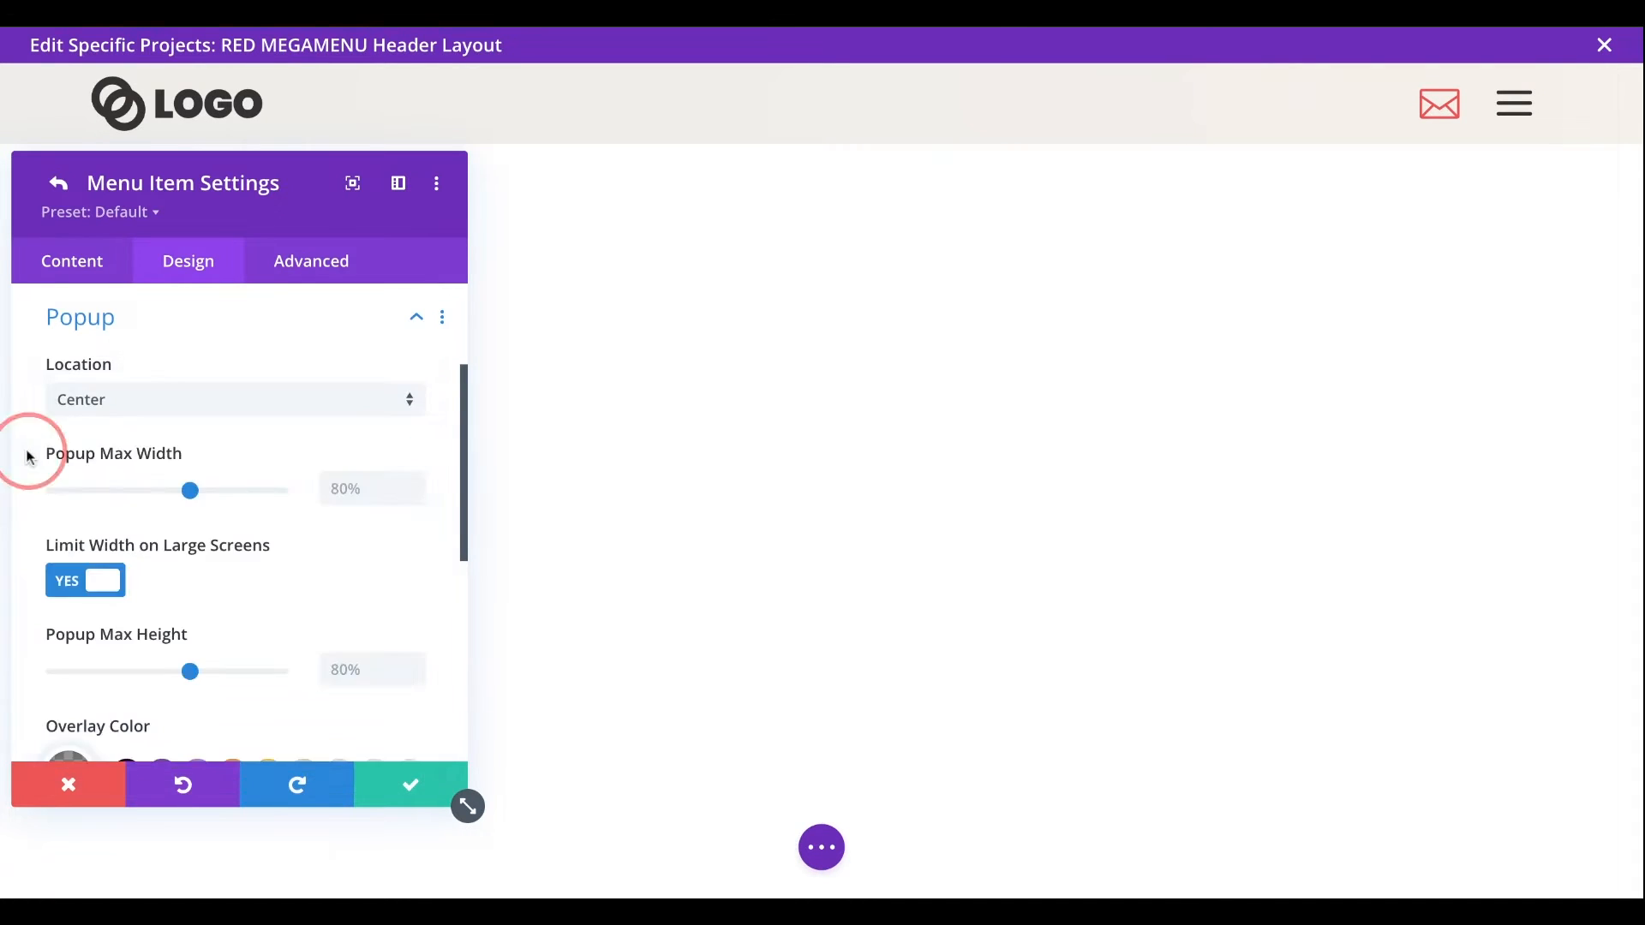
scroll(30, 459, down, 1)
scroll(30, 458, down, 1)
scroll(30, 459, up, 1)
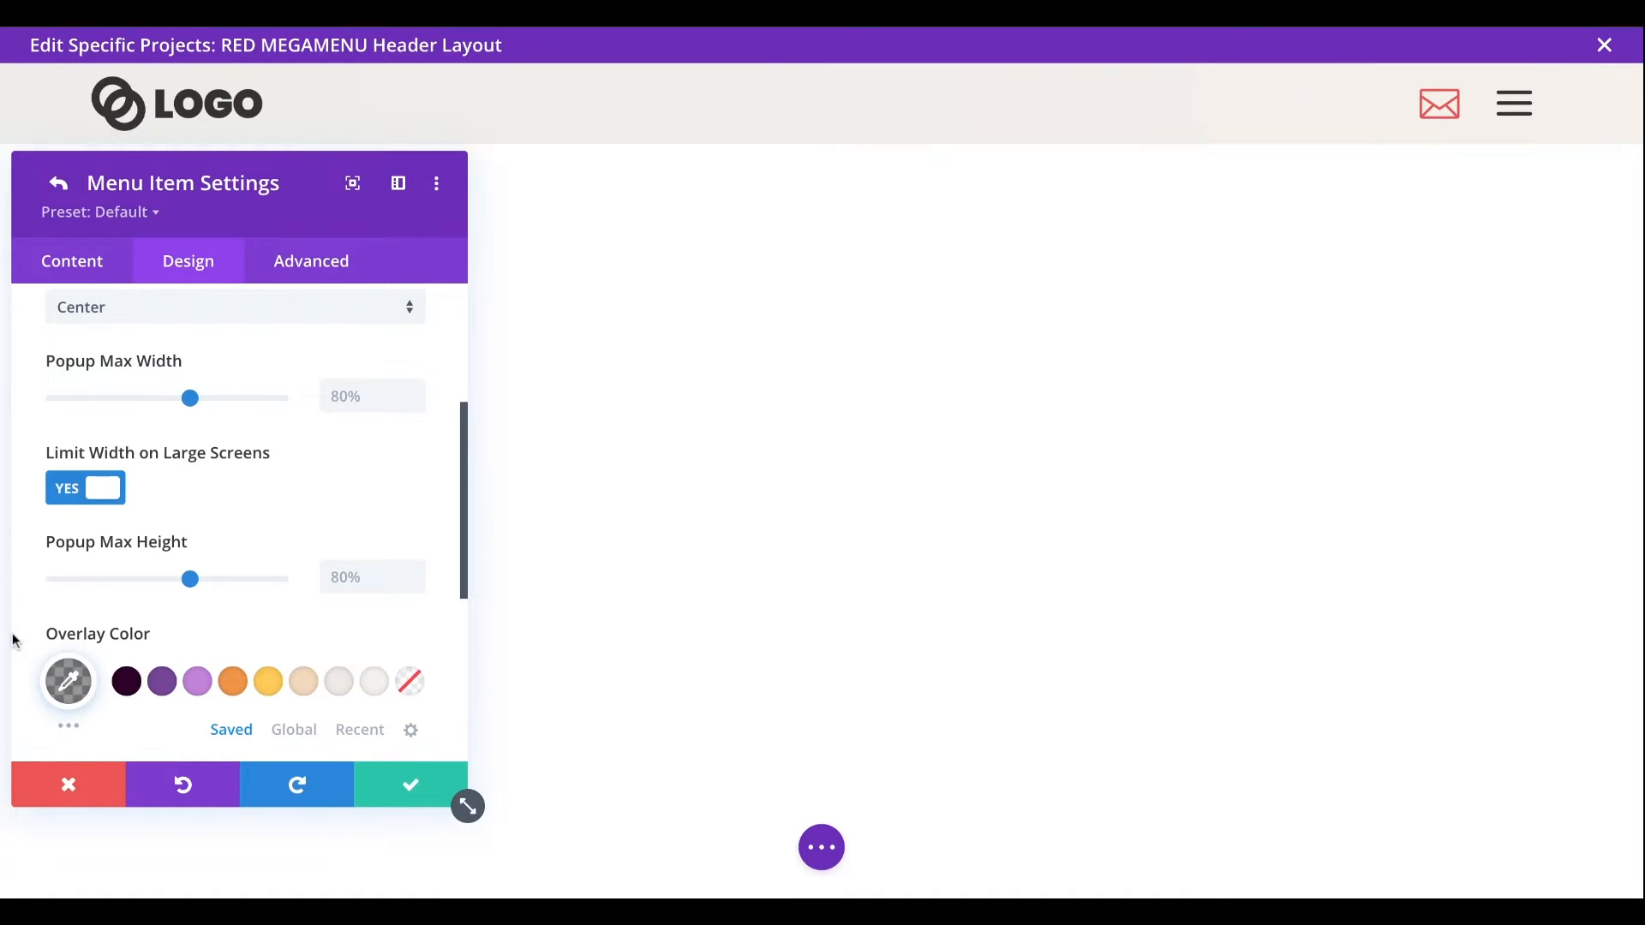
click(58, 184)
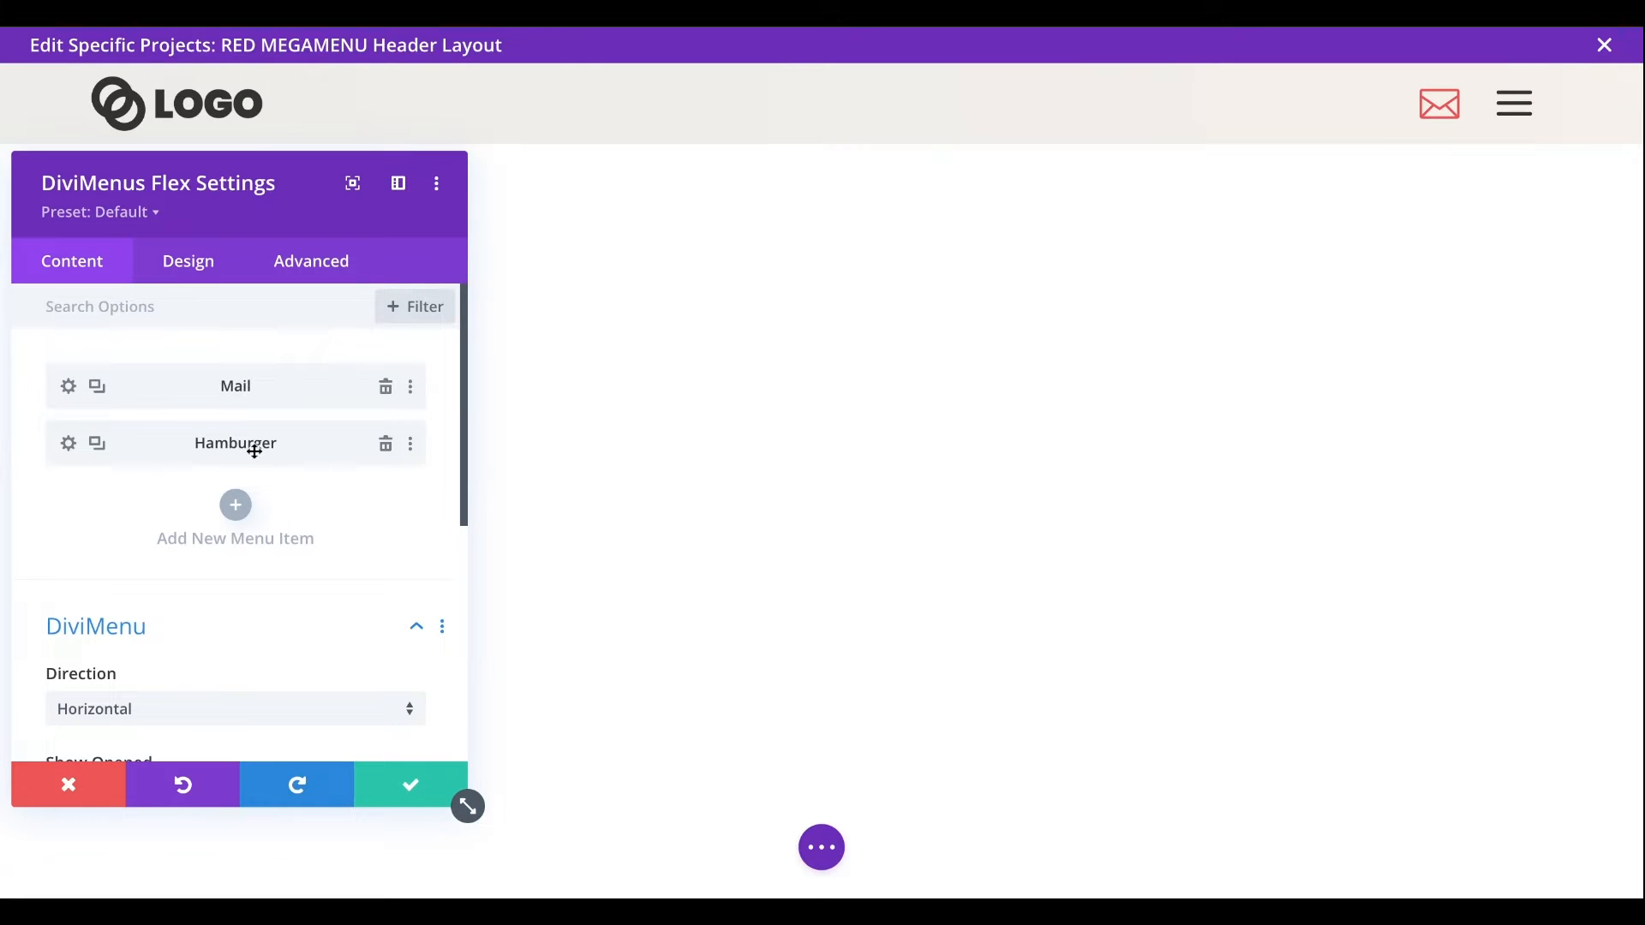
- Open the Hamburger menu item's settings and examine its content type and its default and hover icons
click(68, 449)
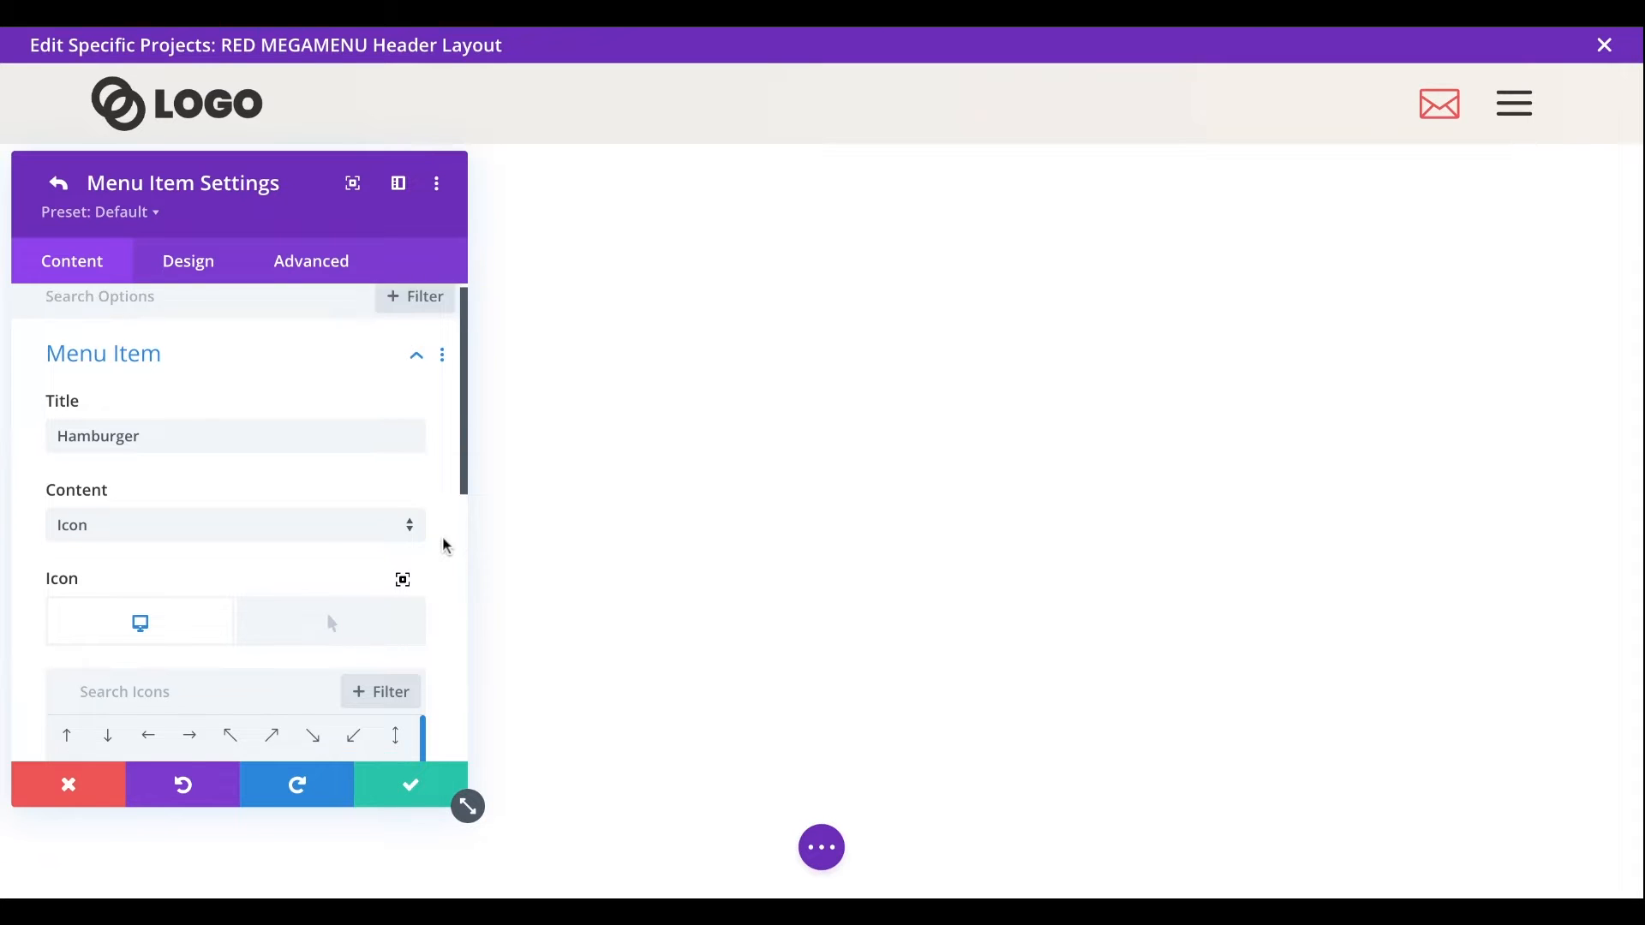
scroll(153, 394, down, 2)
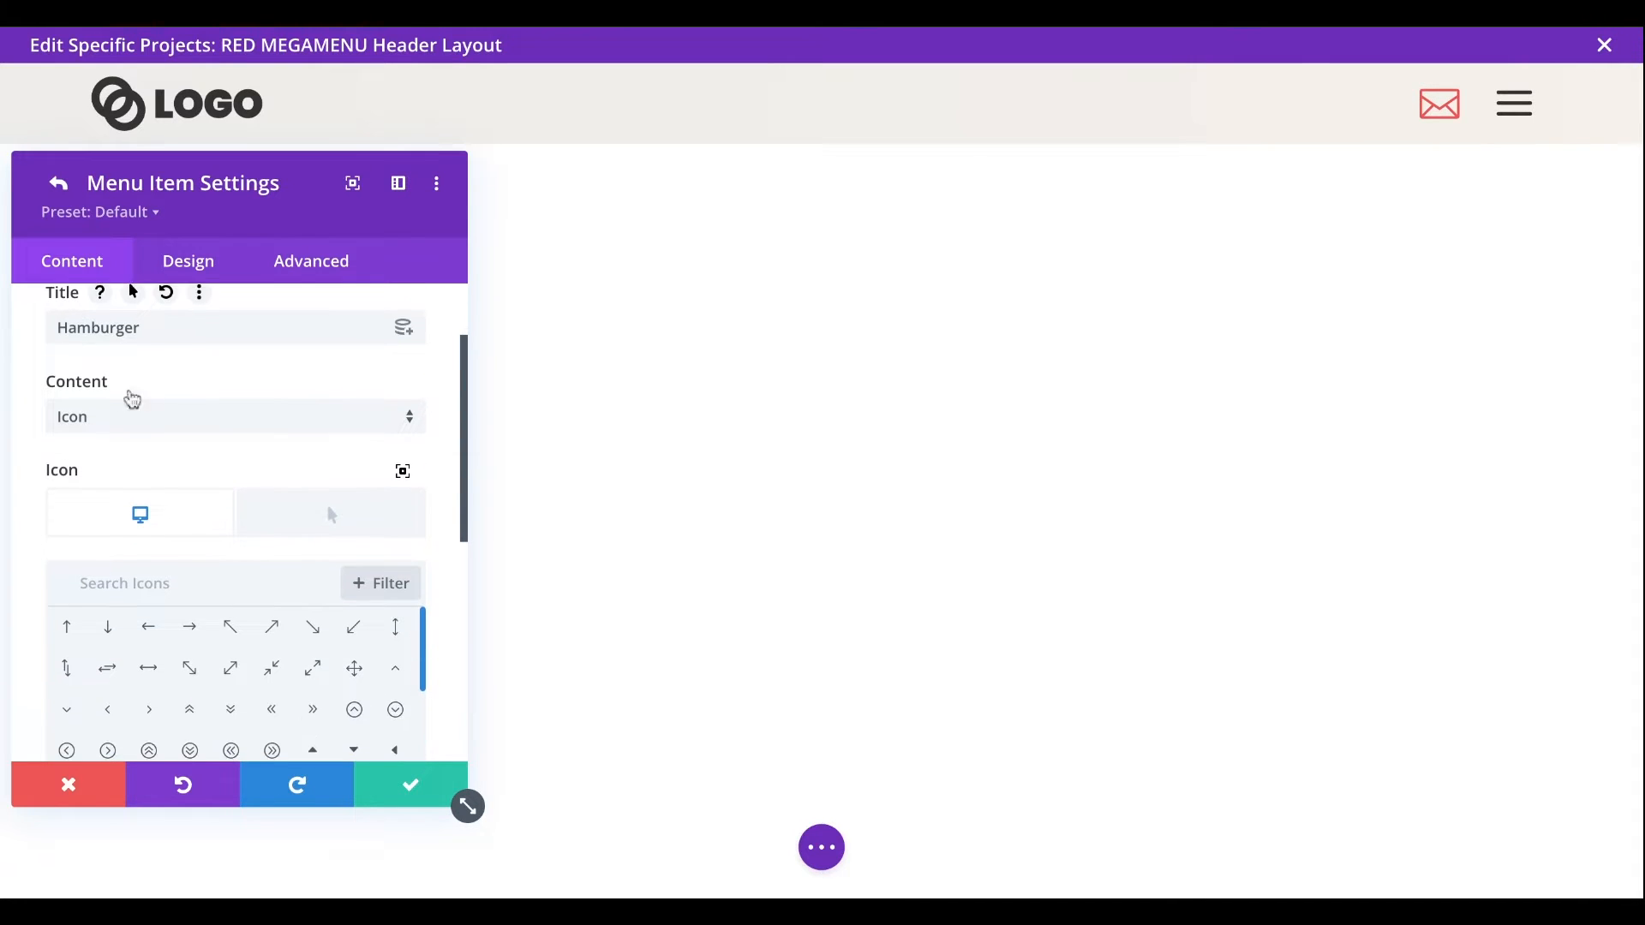
click(125, 422)
click(124, 451)
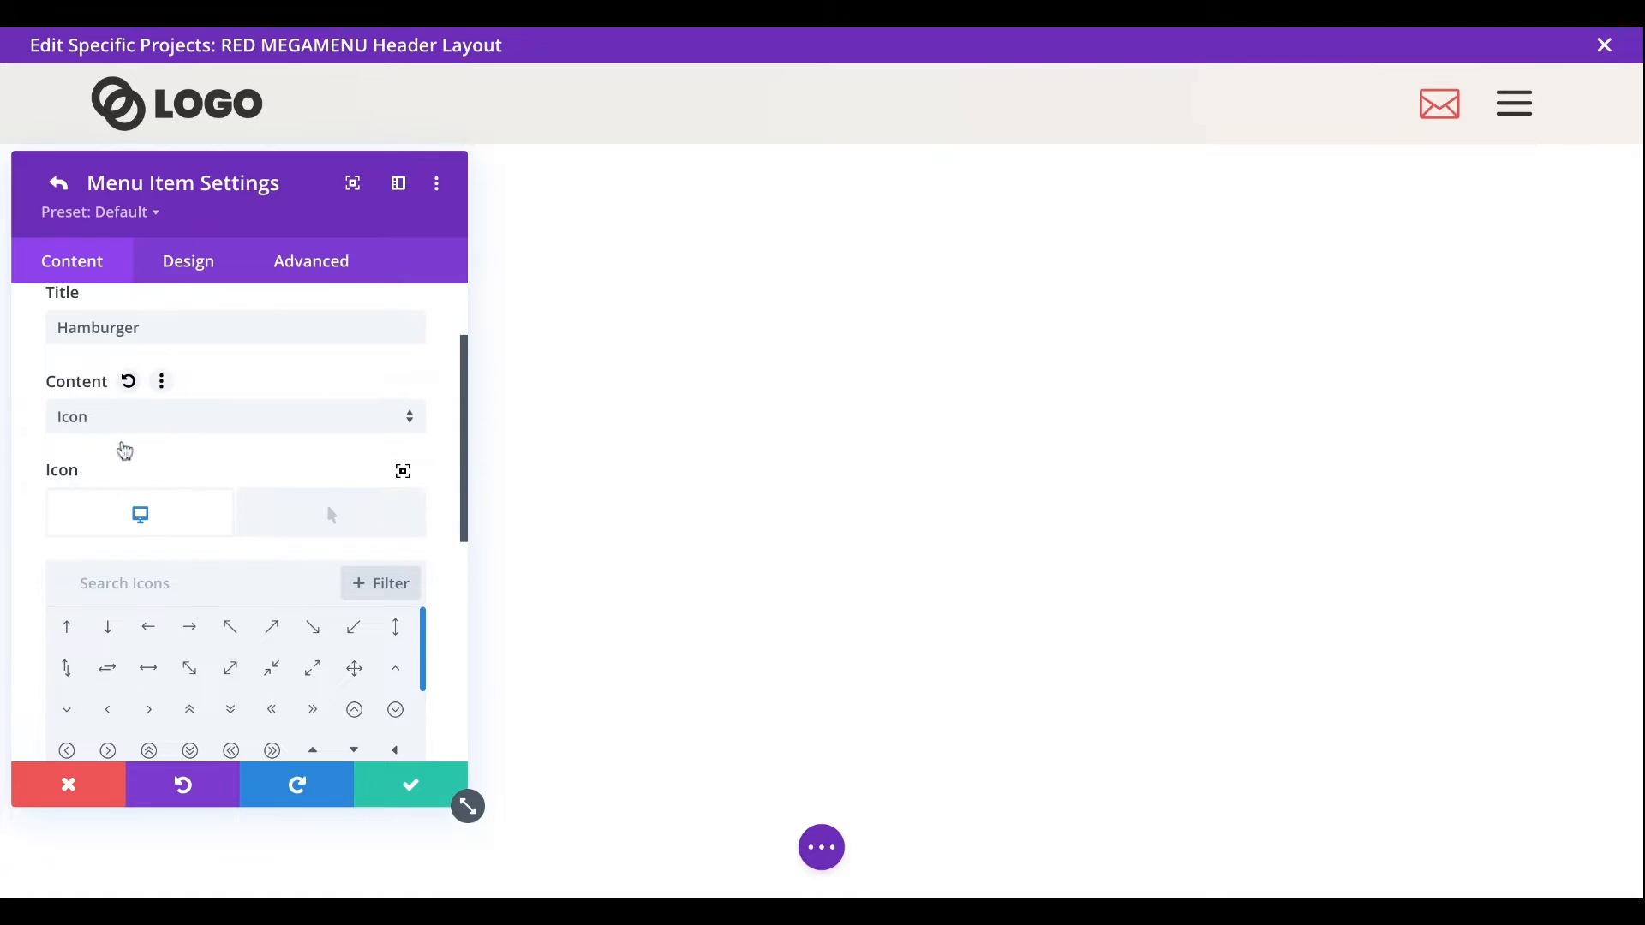
scroll(146, 441, down, 1)
scroll(153, 449, down, 2)
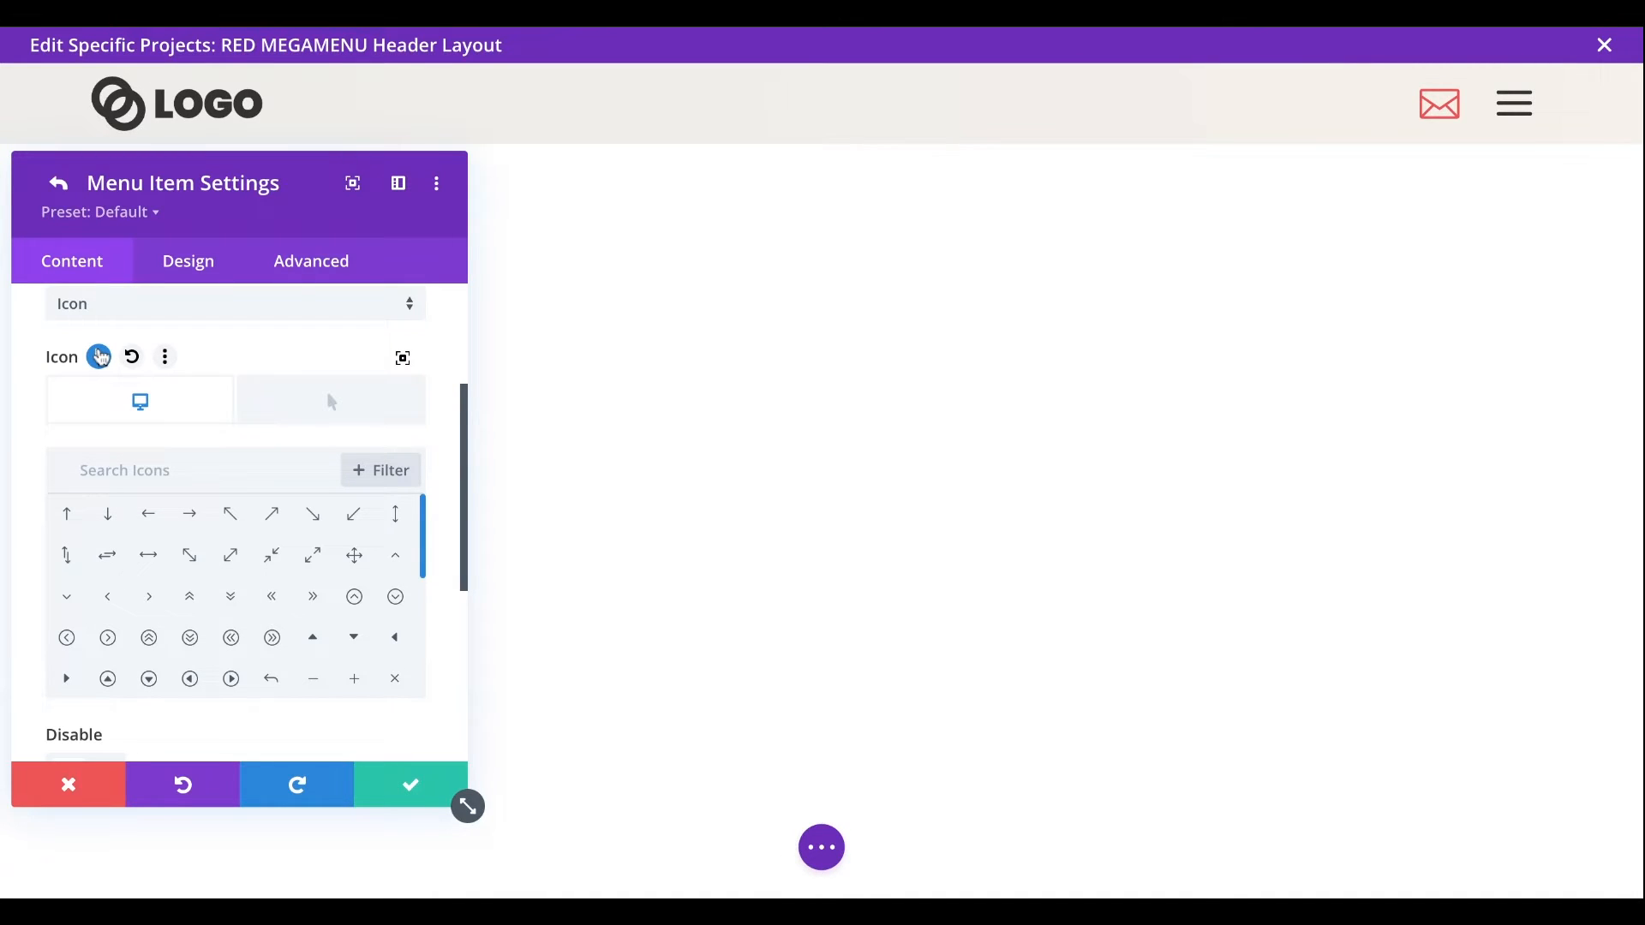
scroll(151, 610, down, 2)
scroll(153, 612, down, 2)
click(110, 629)
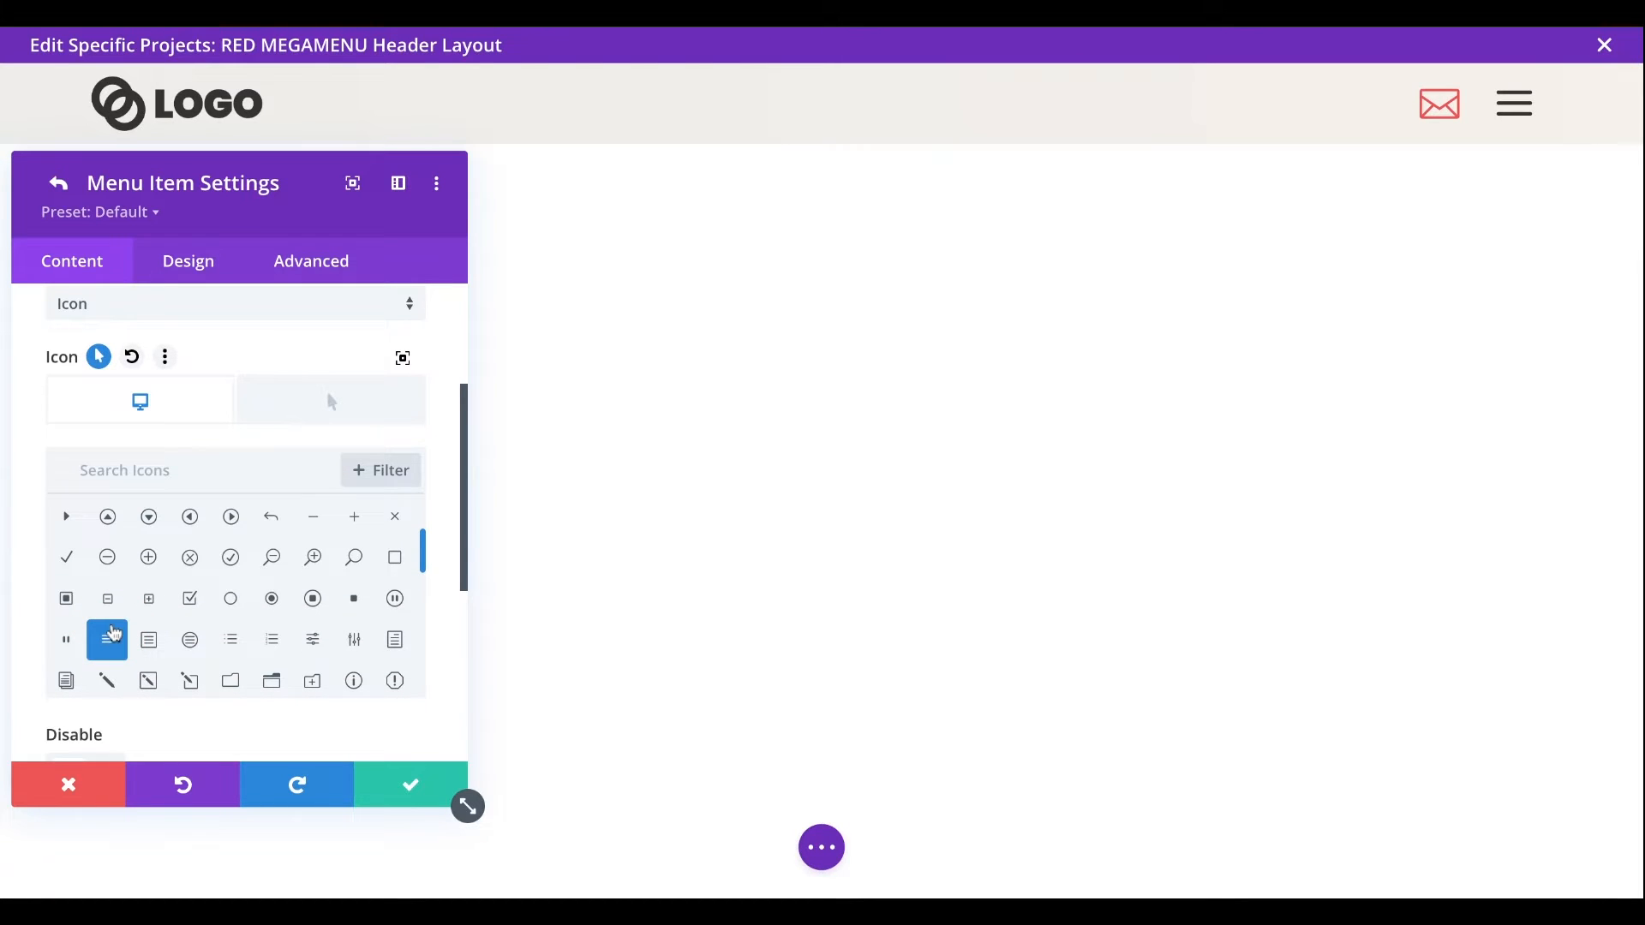
click(310, 398)
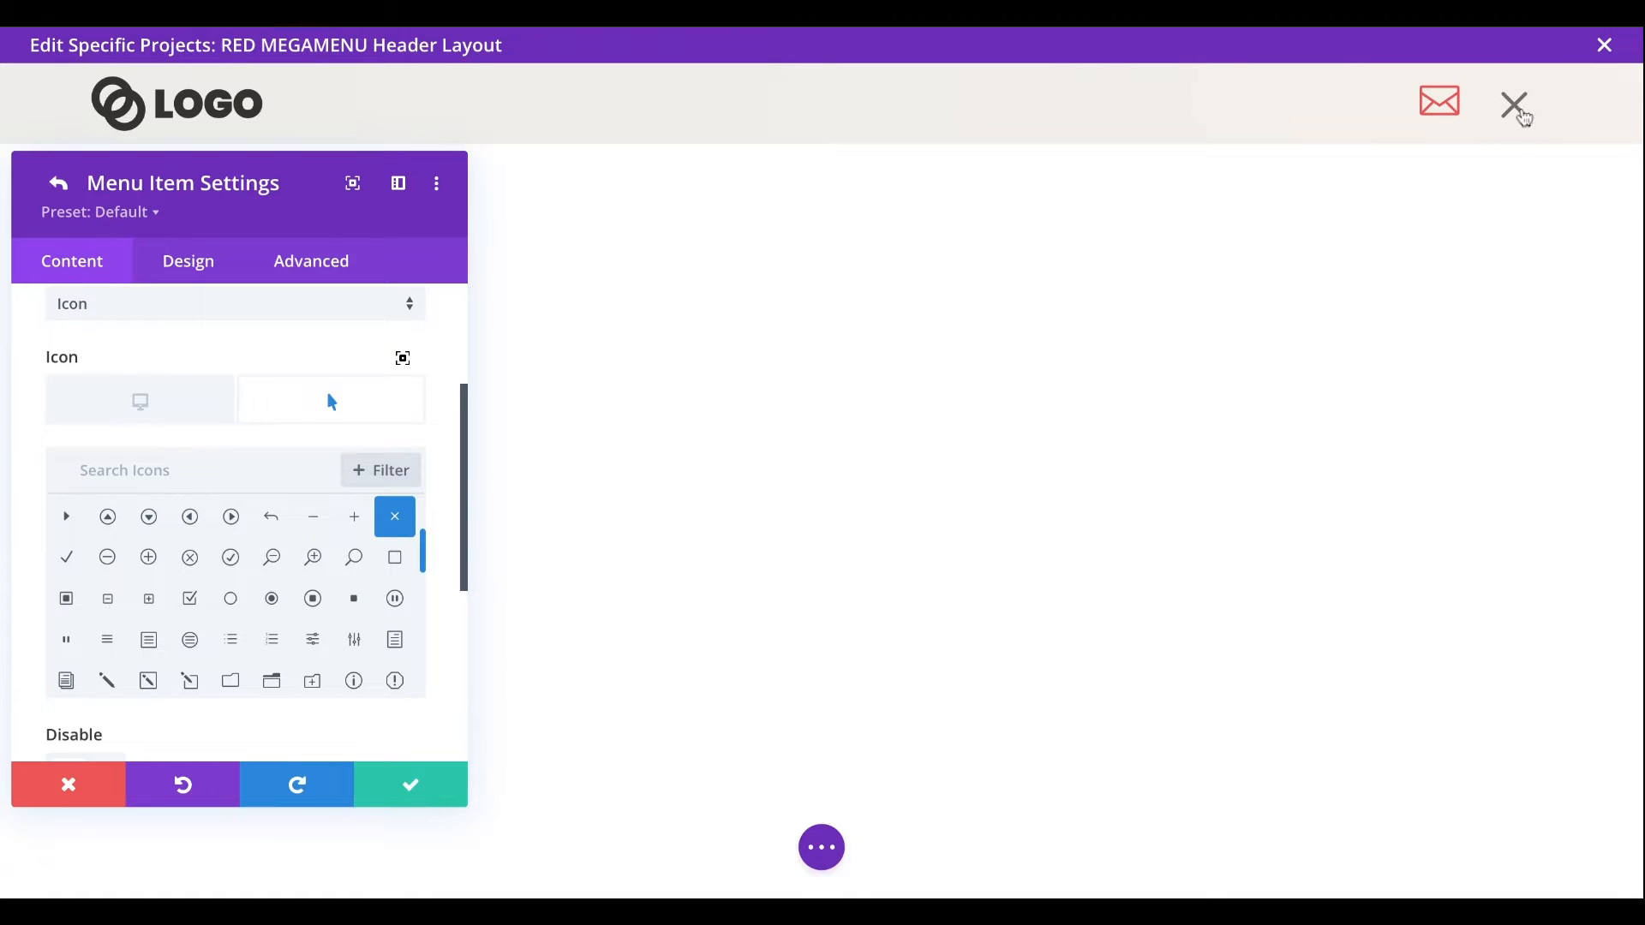
click(154, 409)
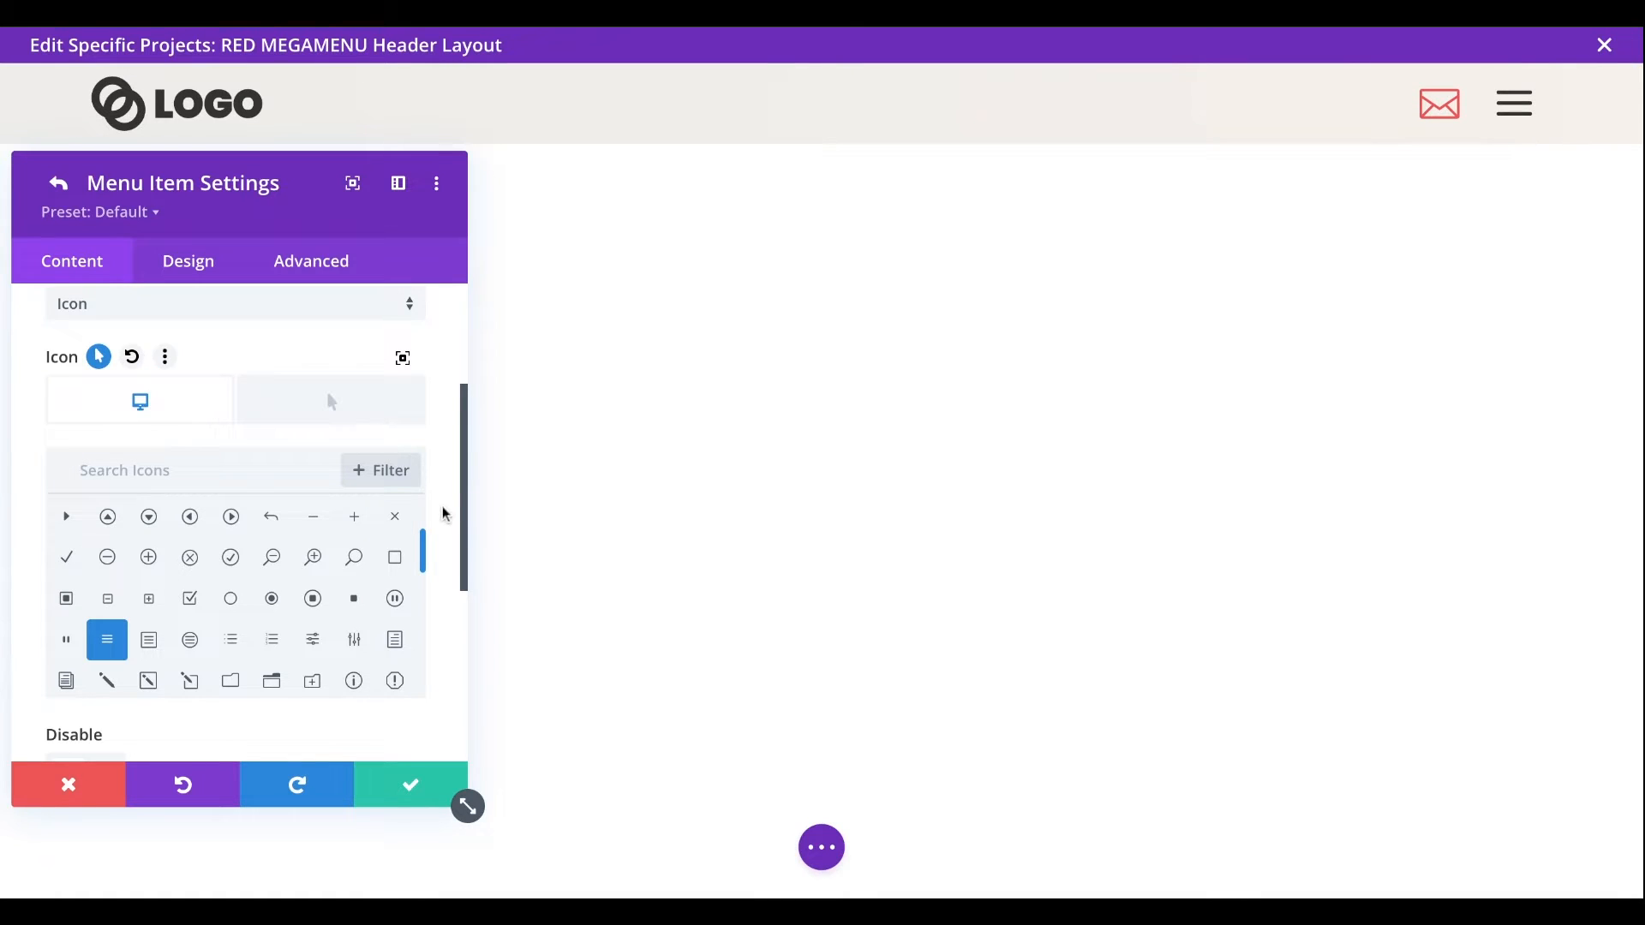
- Set the Hamburger item's hover options to apply On Click
scroll(445, 514, down, 4)
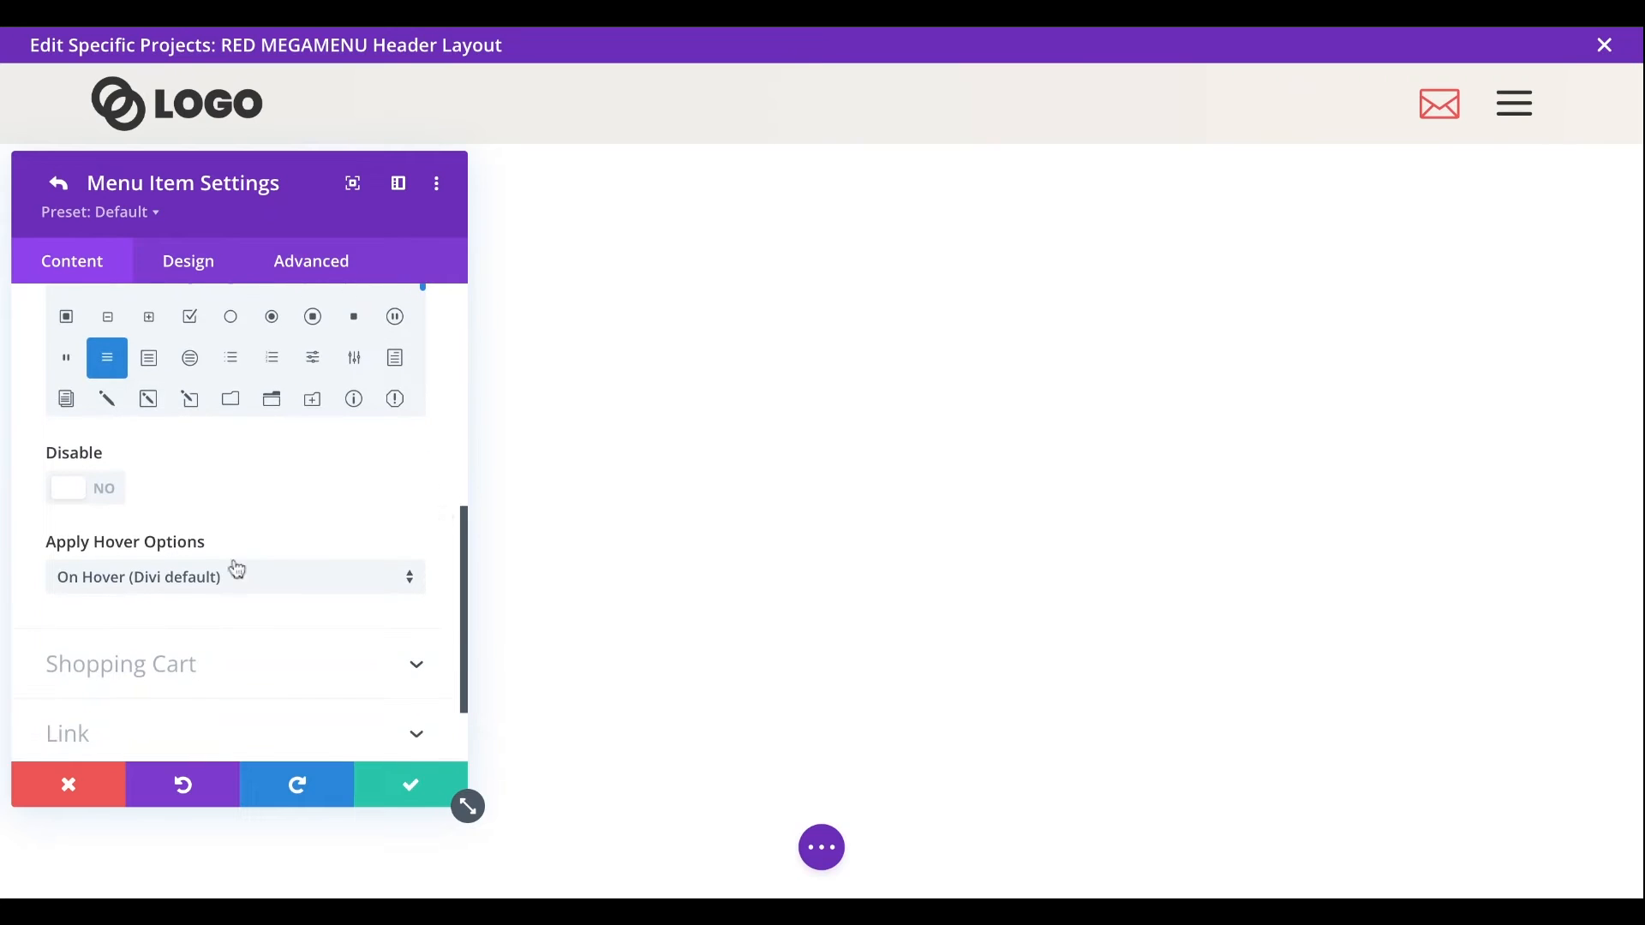
click(129, 591)
click(148, 633)
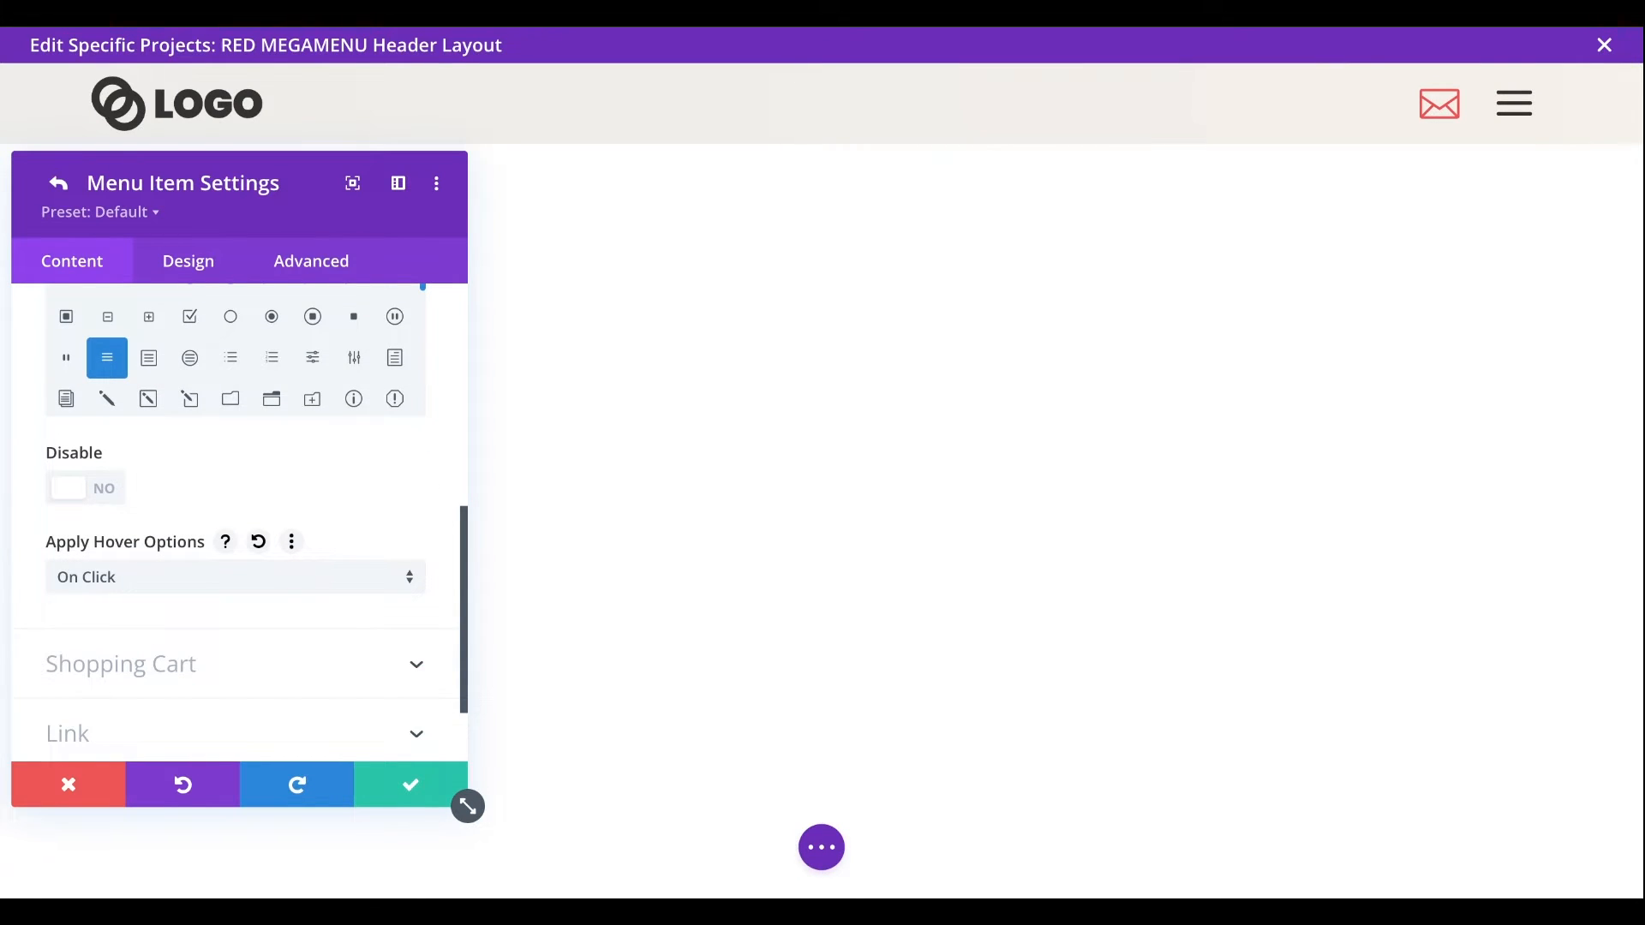
- Set the Hamburger item's link type to Show, and save both the item and the DiviMenus Flex settings
scroll(343, 658, down, 2)
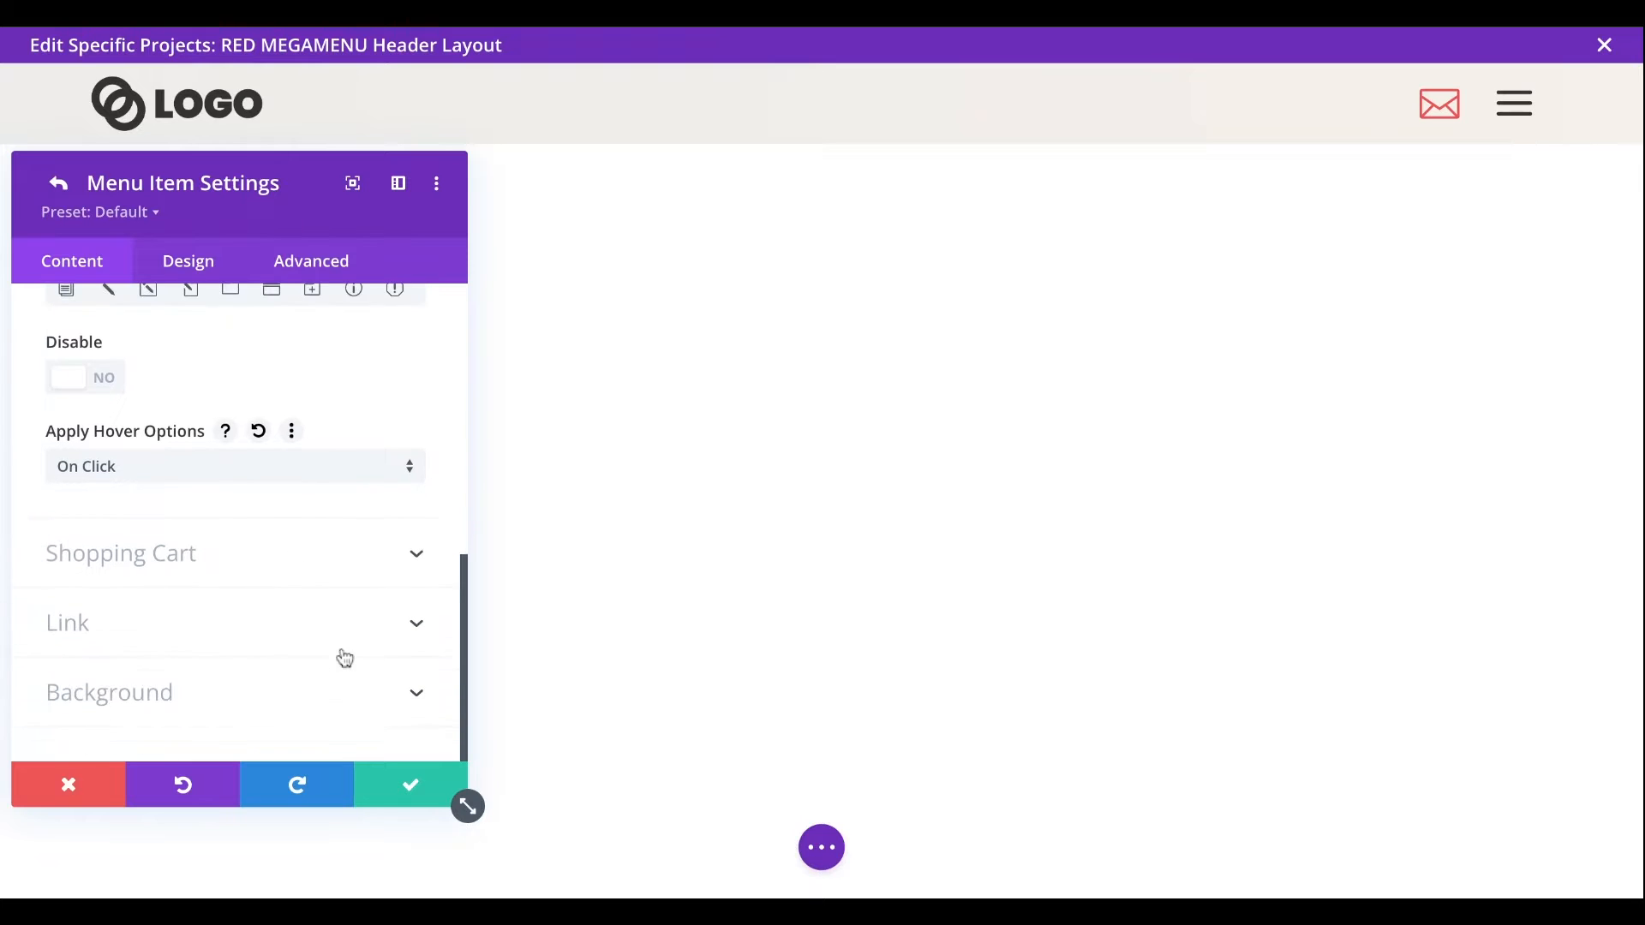
click(121, 632)
scroll(373, 618, down, 3)
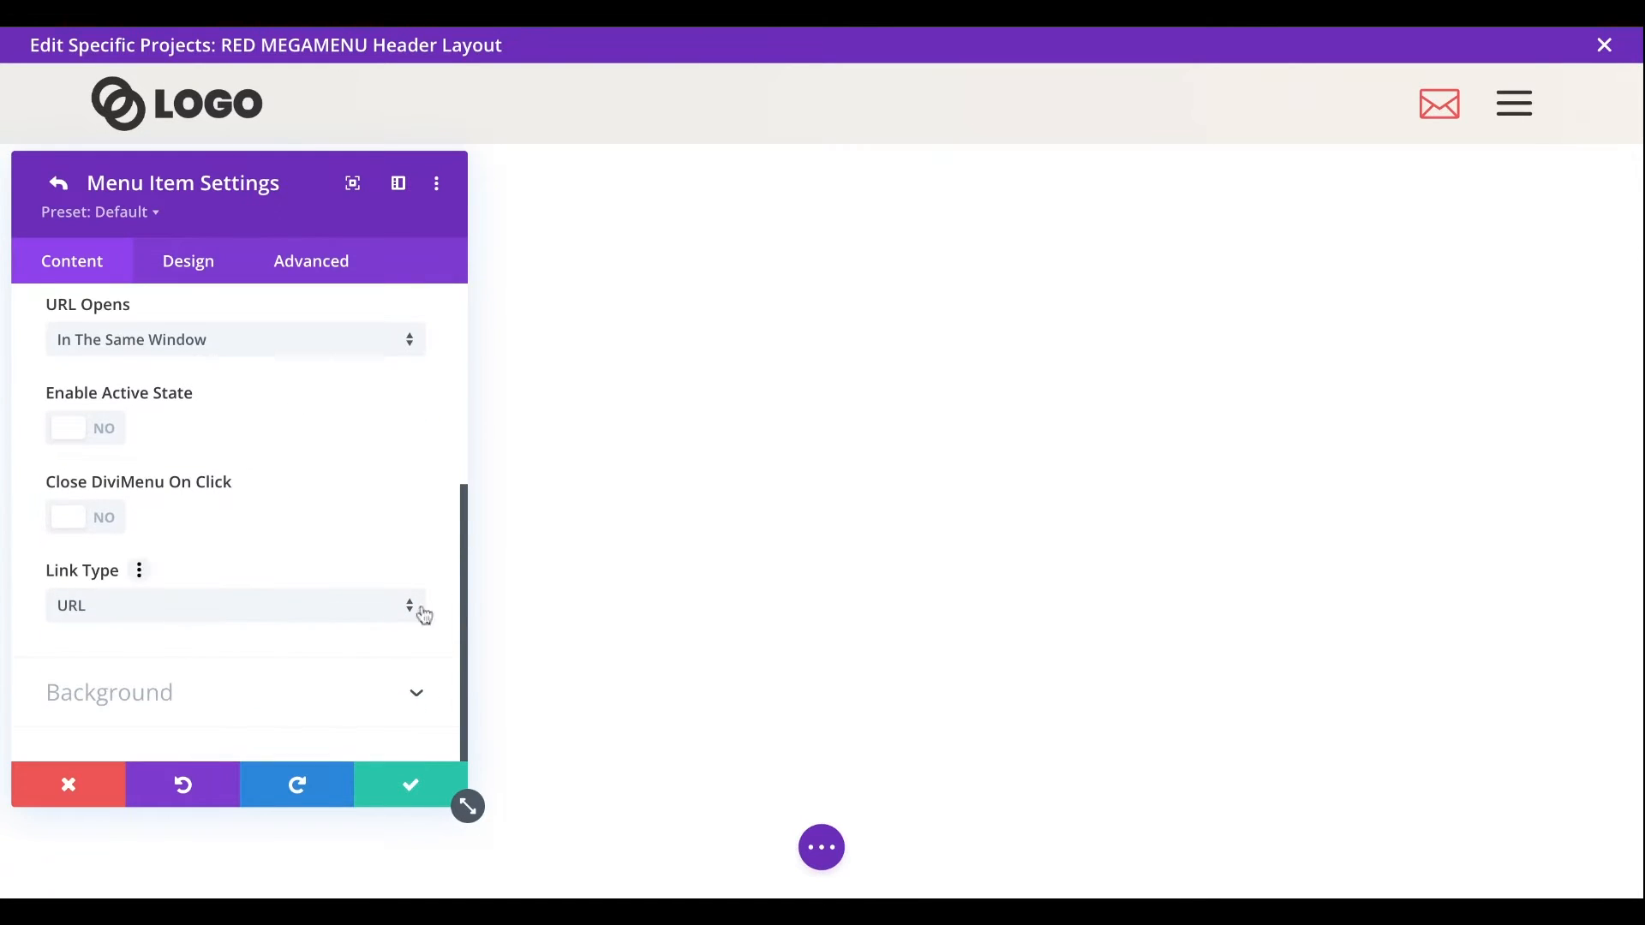
click(283, 605)
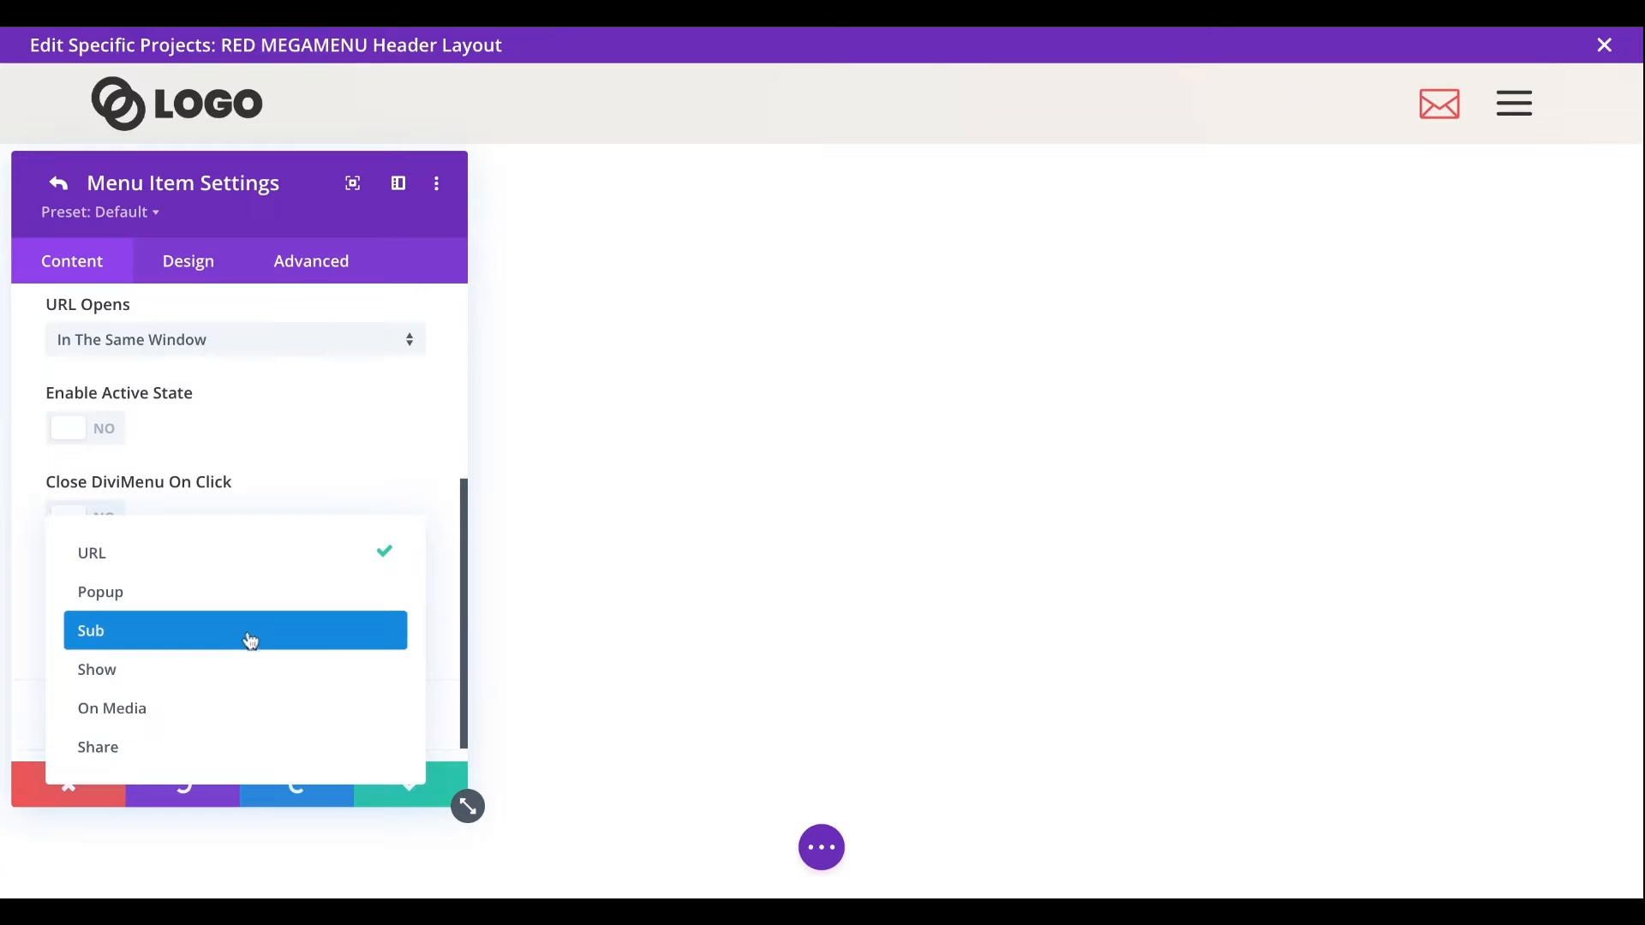
click(223, 678)
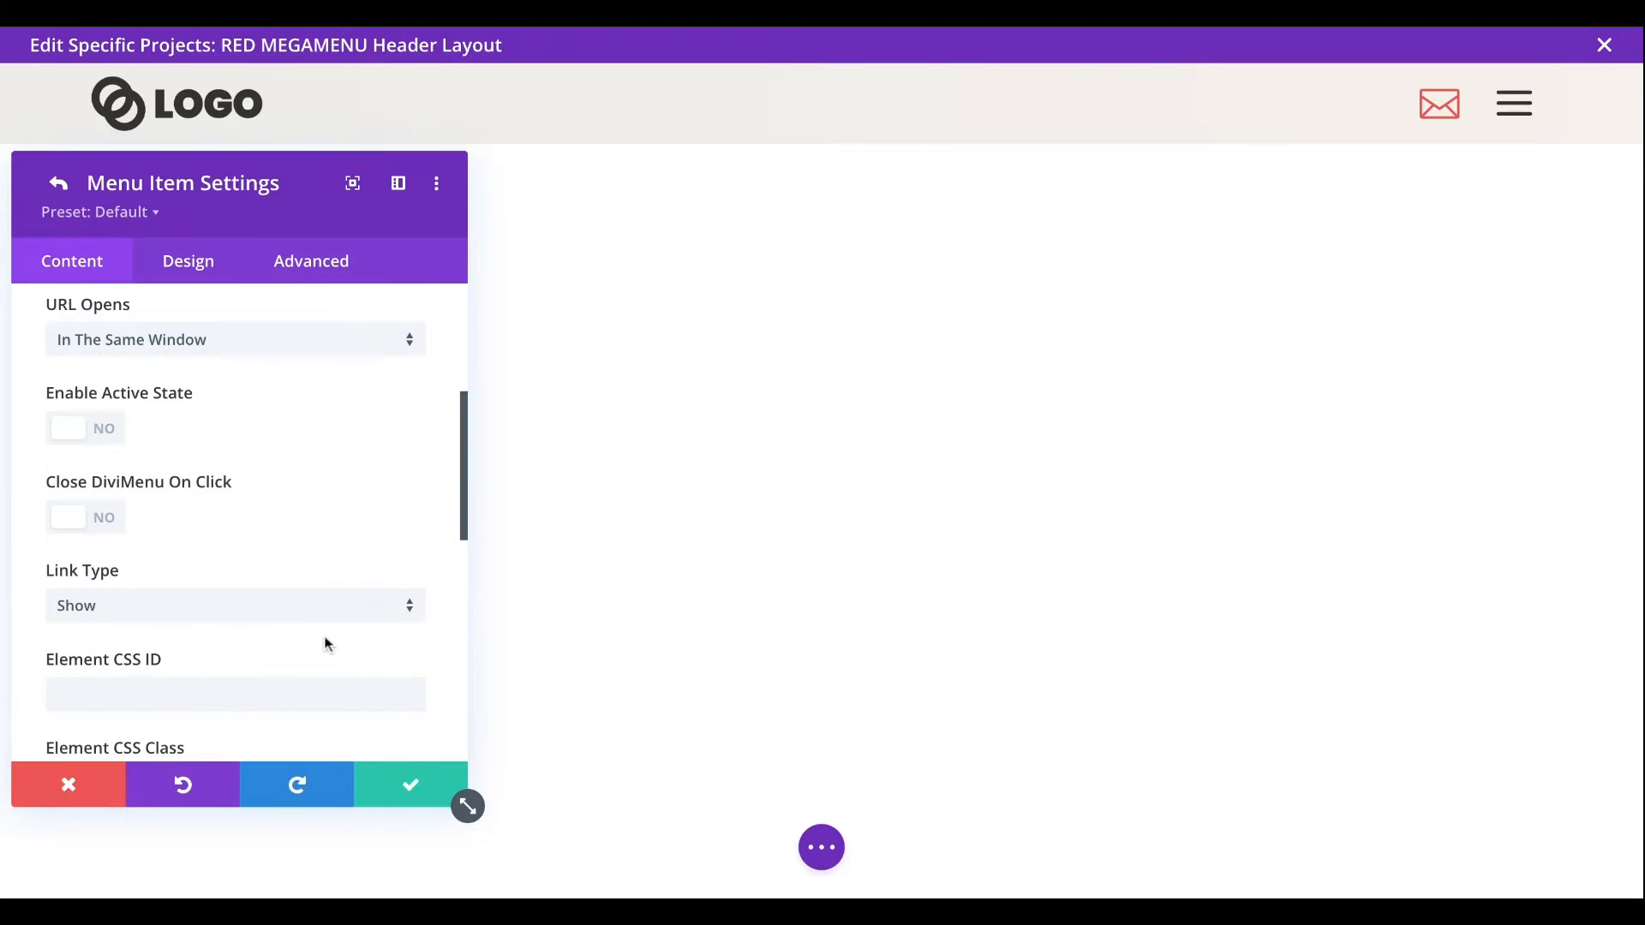
scroll(325, 644, down, 2)
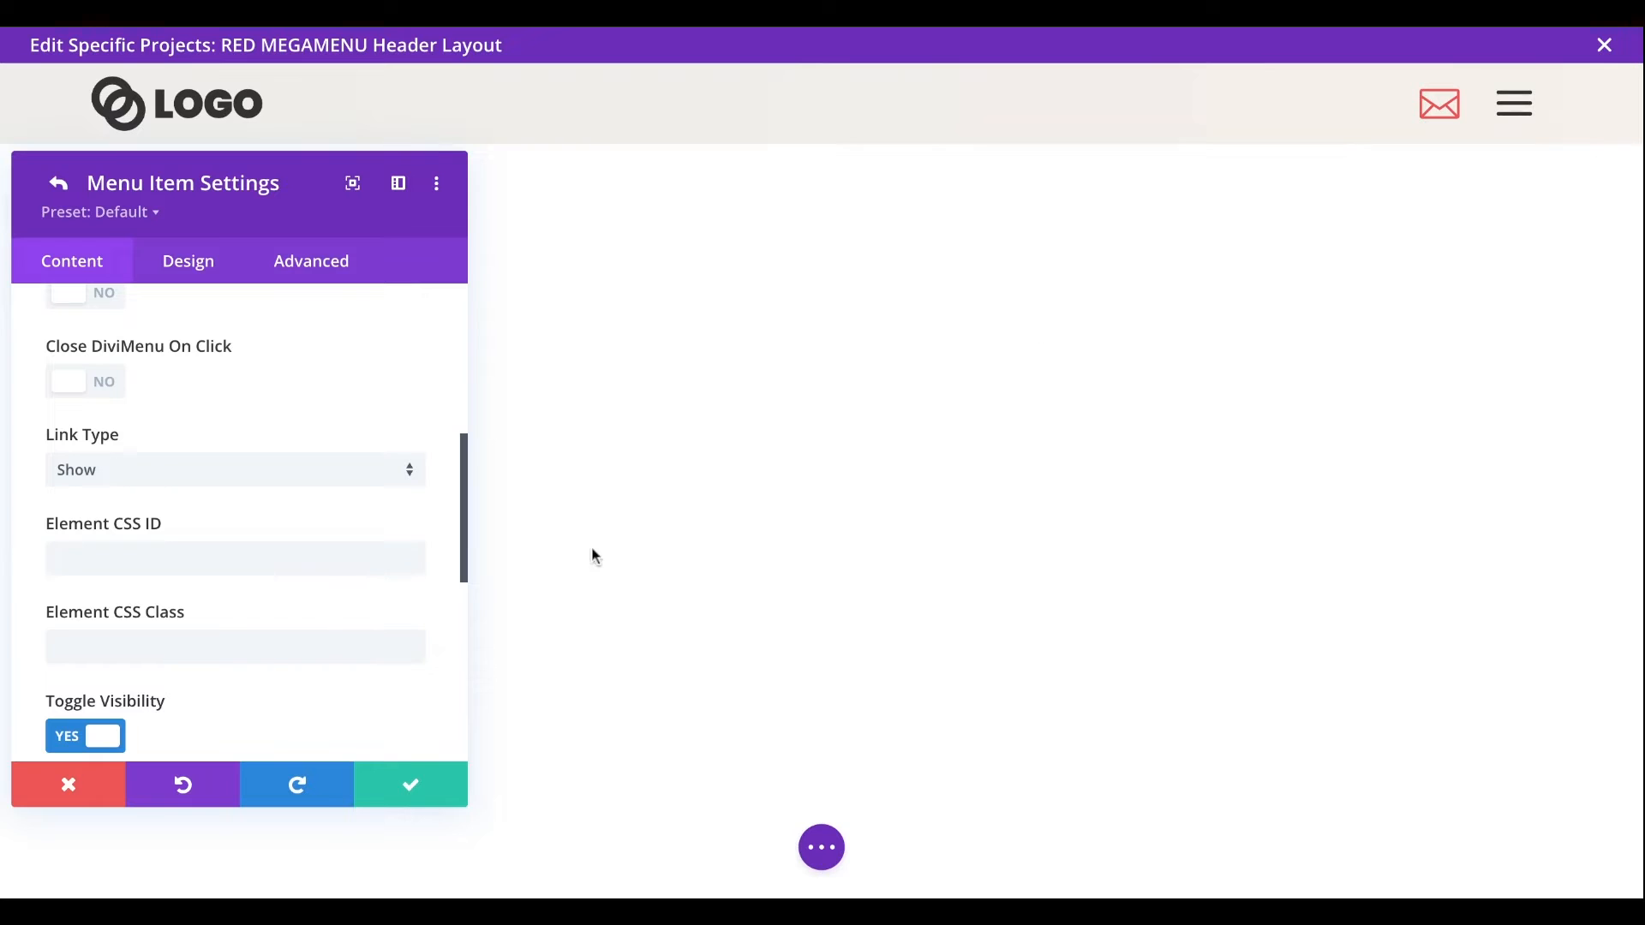
click(407, 793)
click(407, 798)
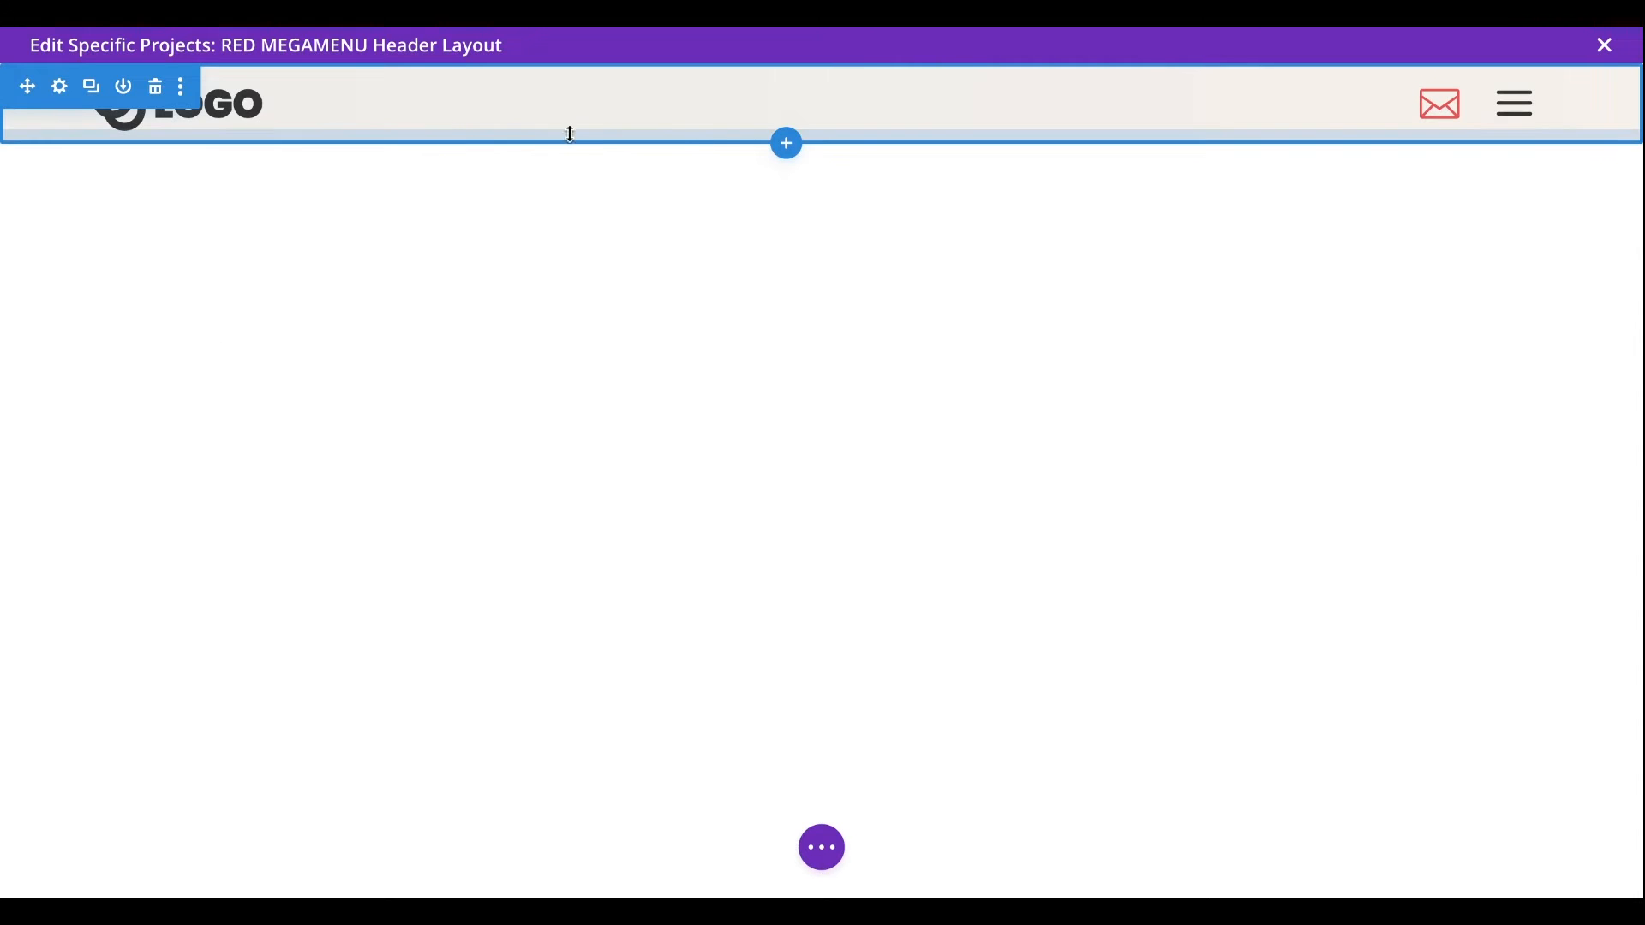
- Paste the copied mega menu section directly below the header section
click(789, 154)
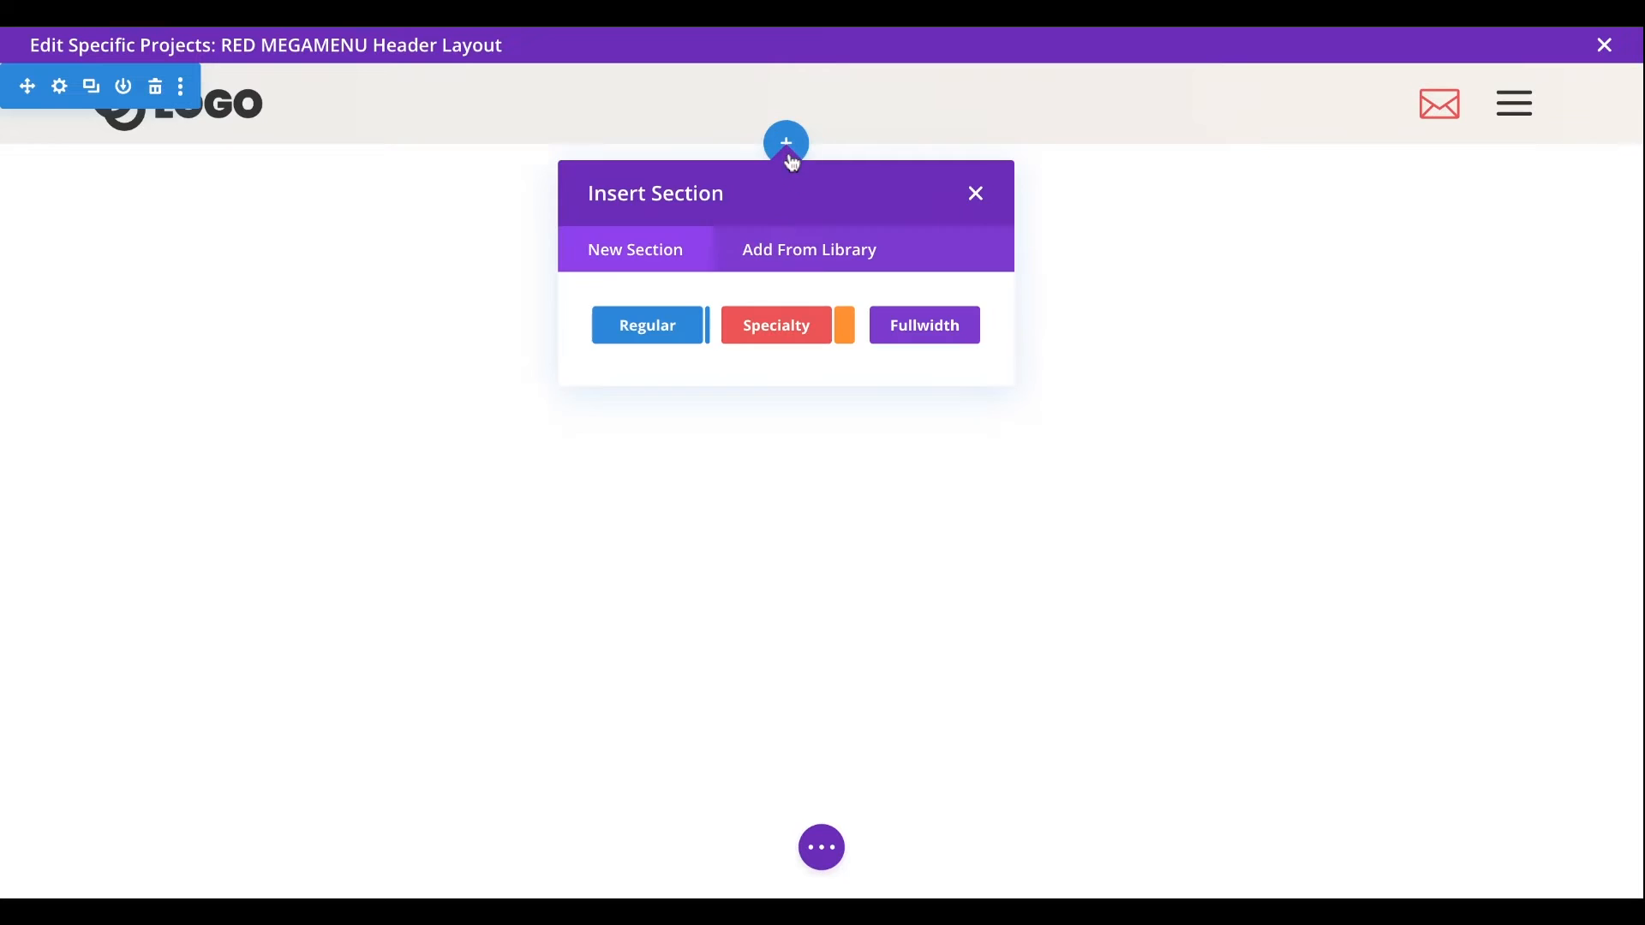
click(977, 196)
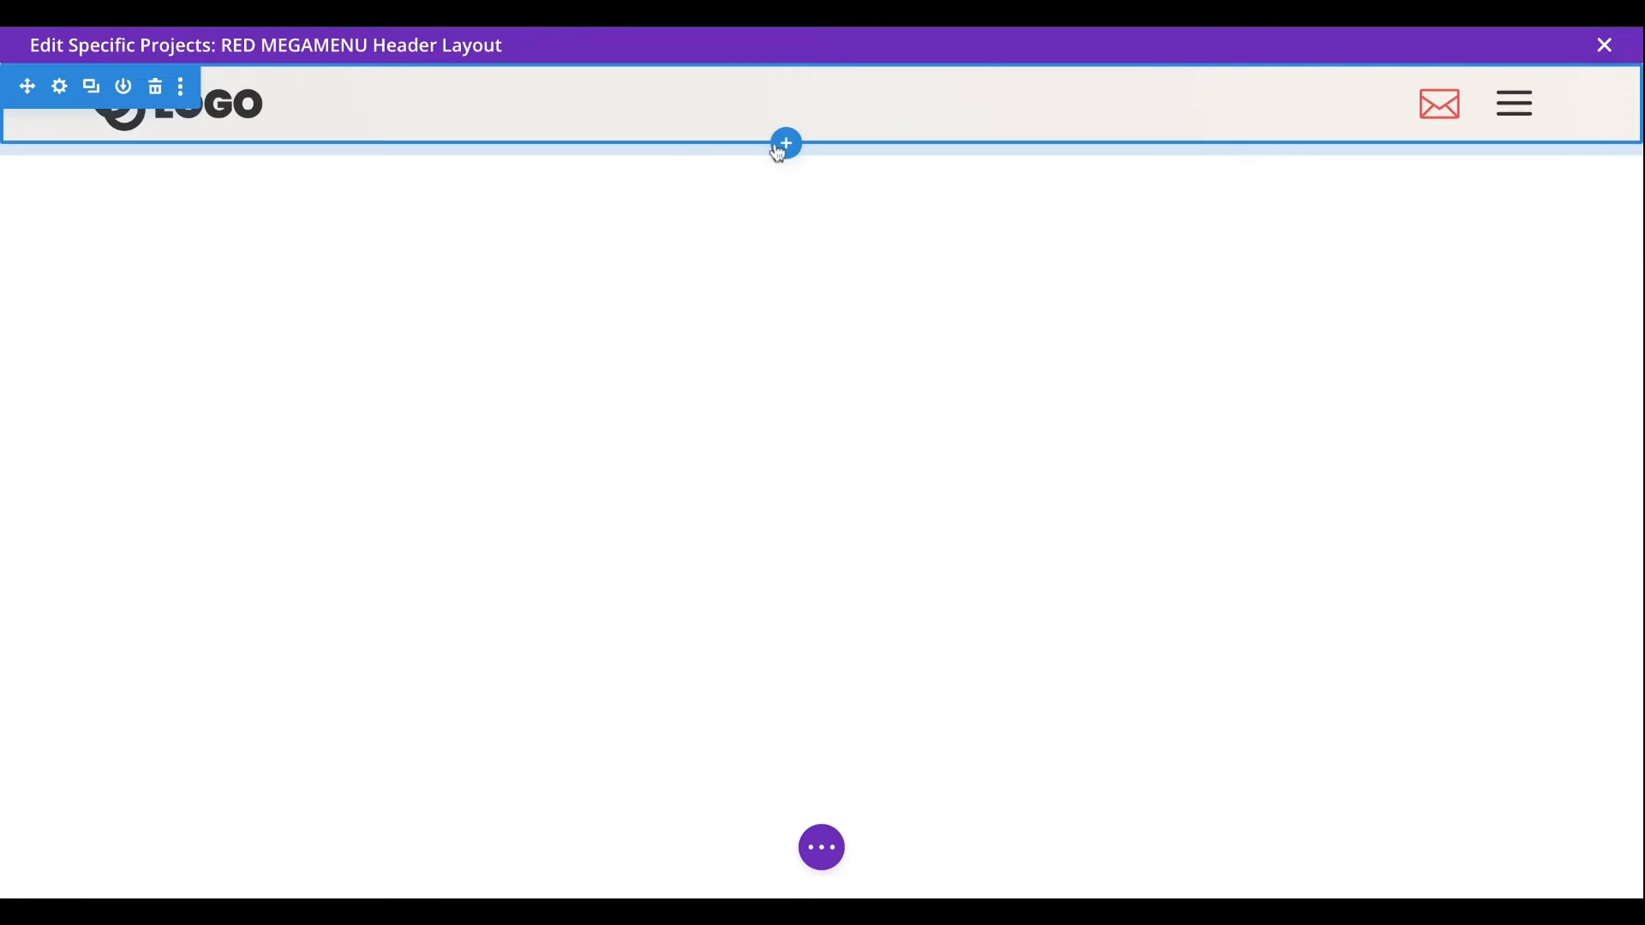
right_click(790, 147)
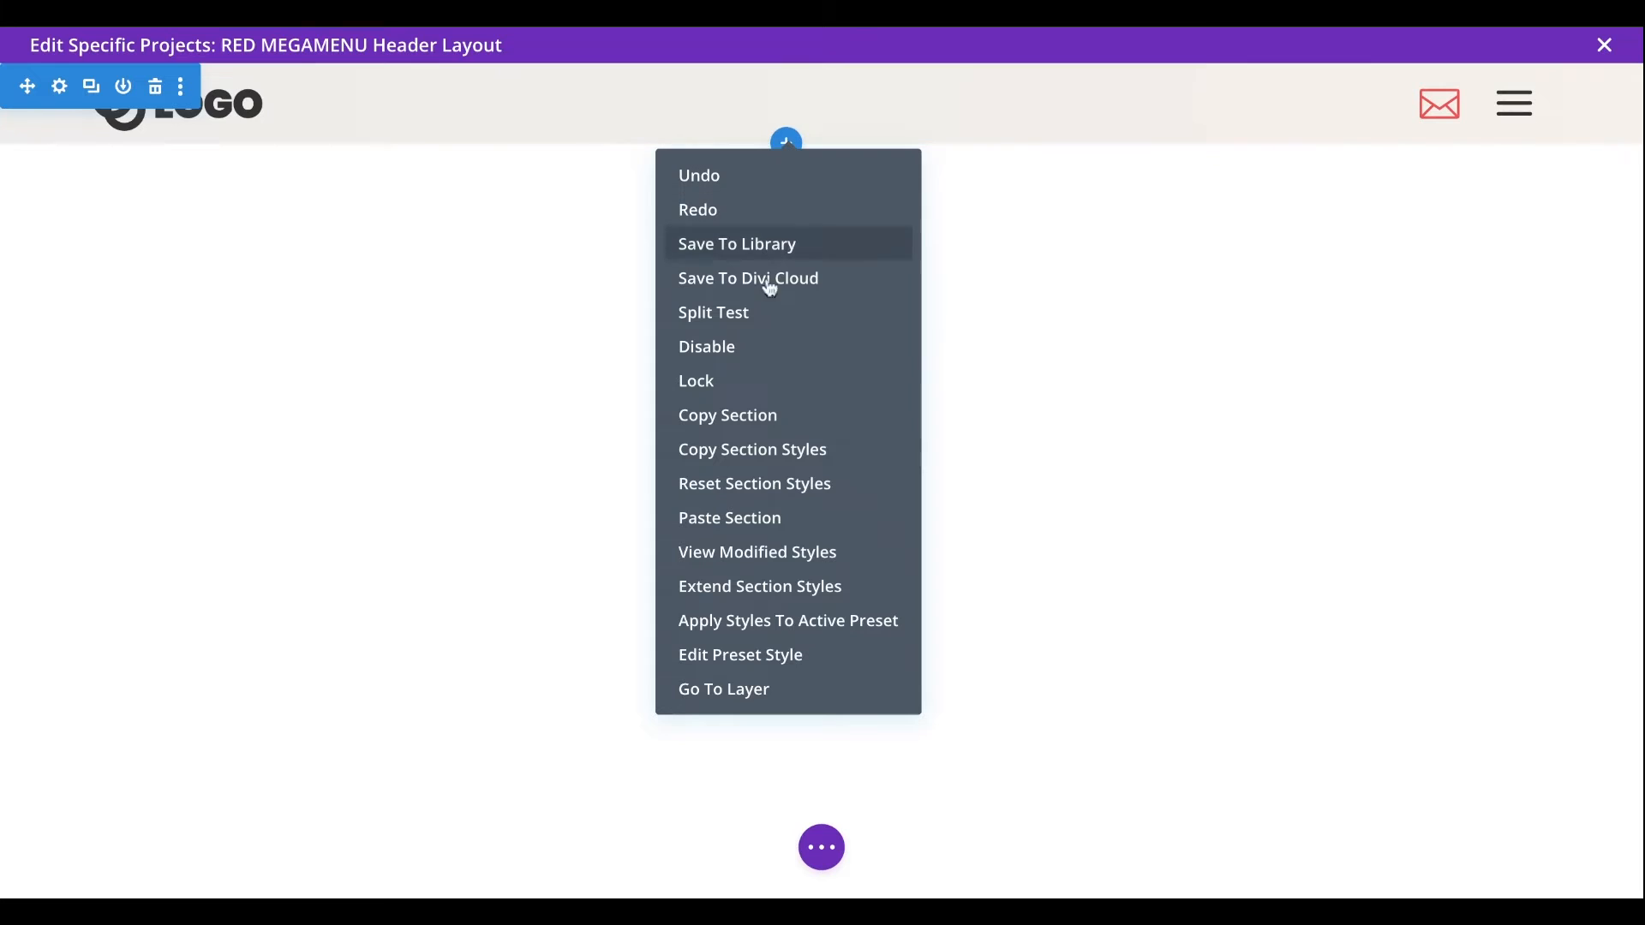
click(786, 523)
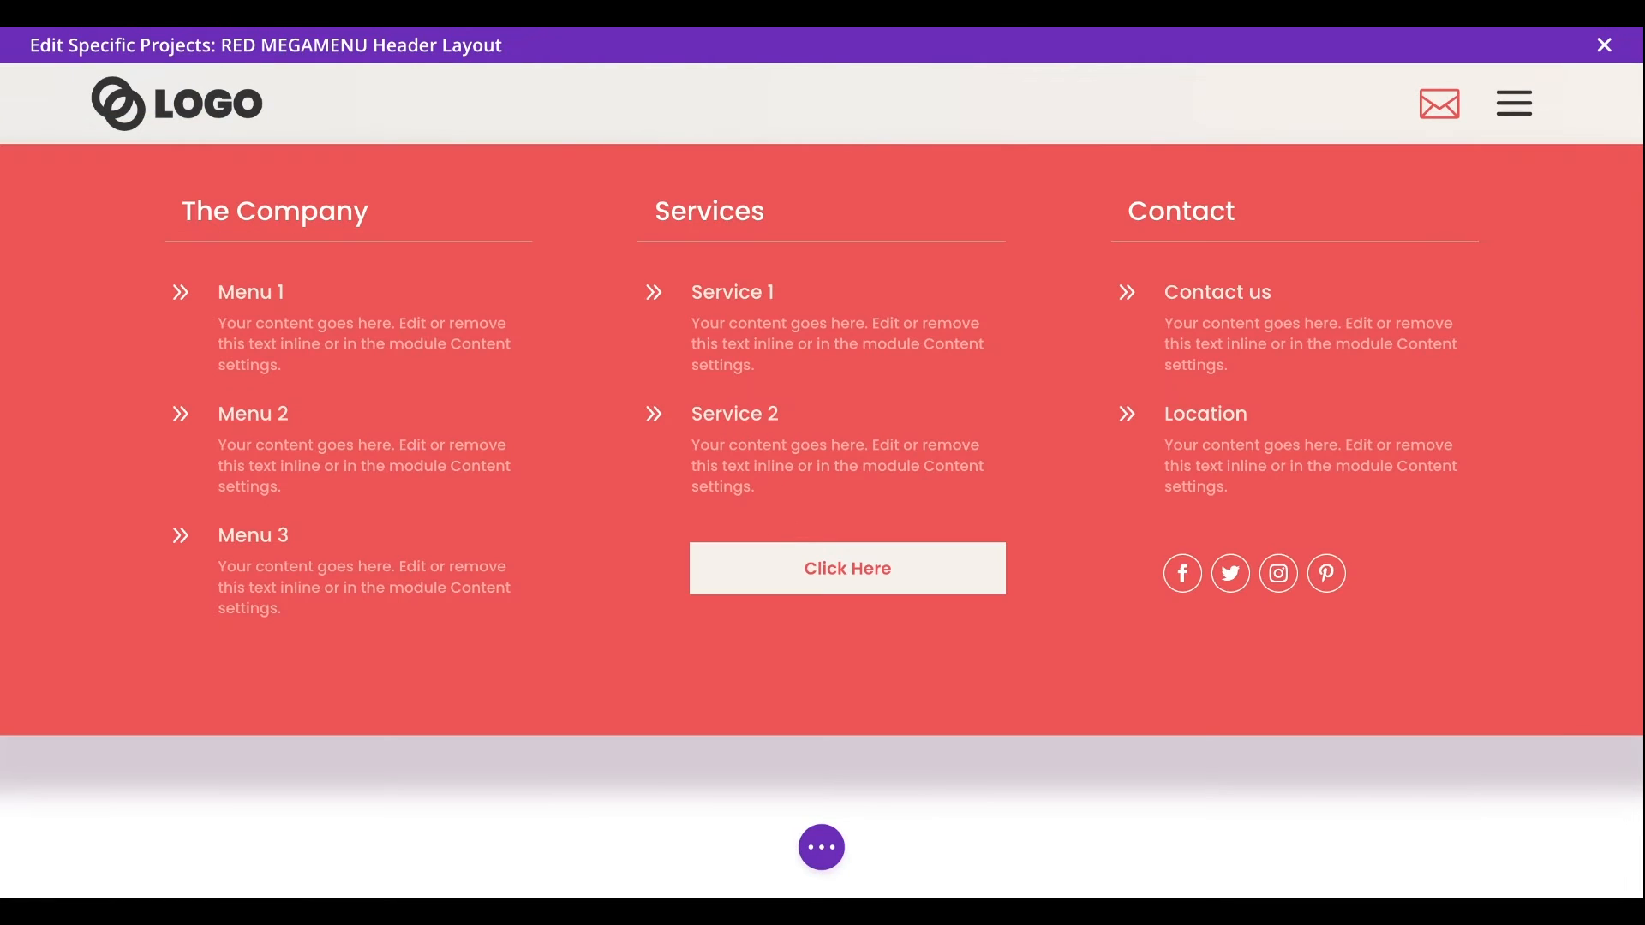
- Examine the pasted section's background color and box shadow settings, and close its settings
mouse_move(60, 231)
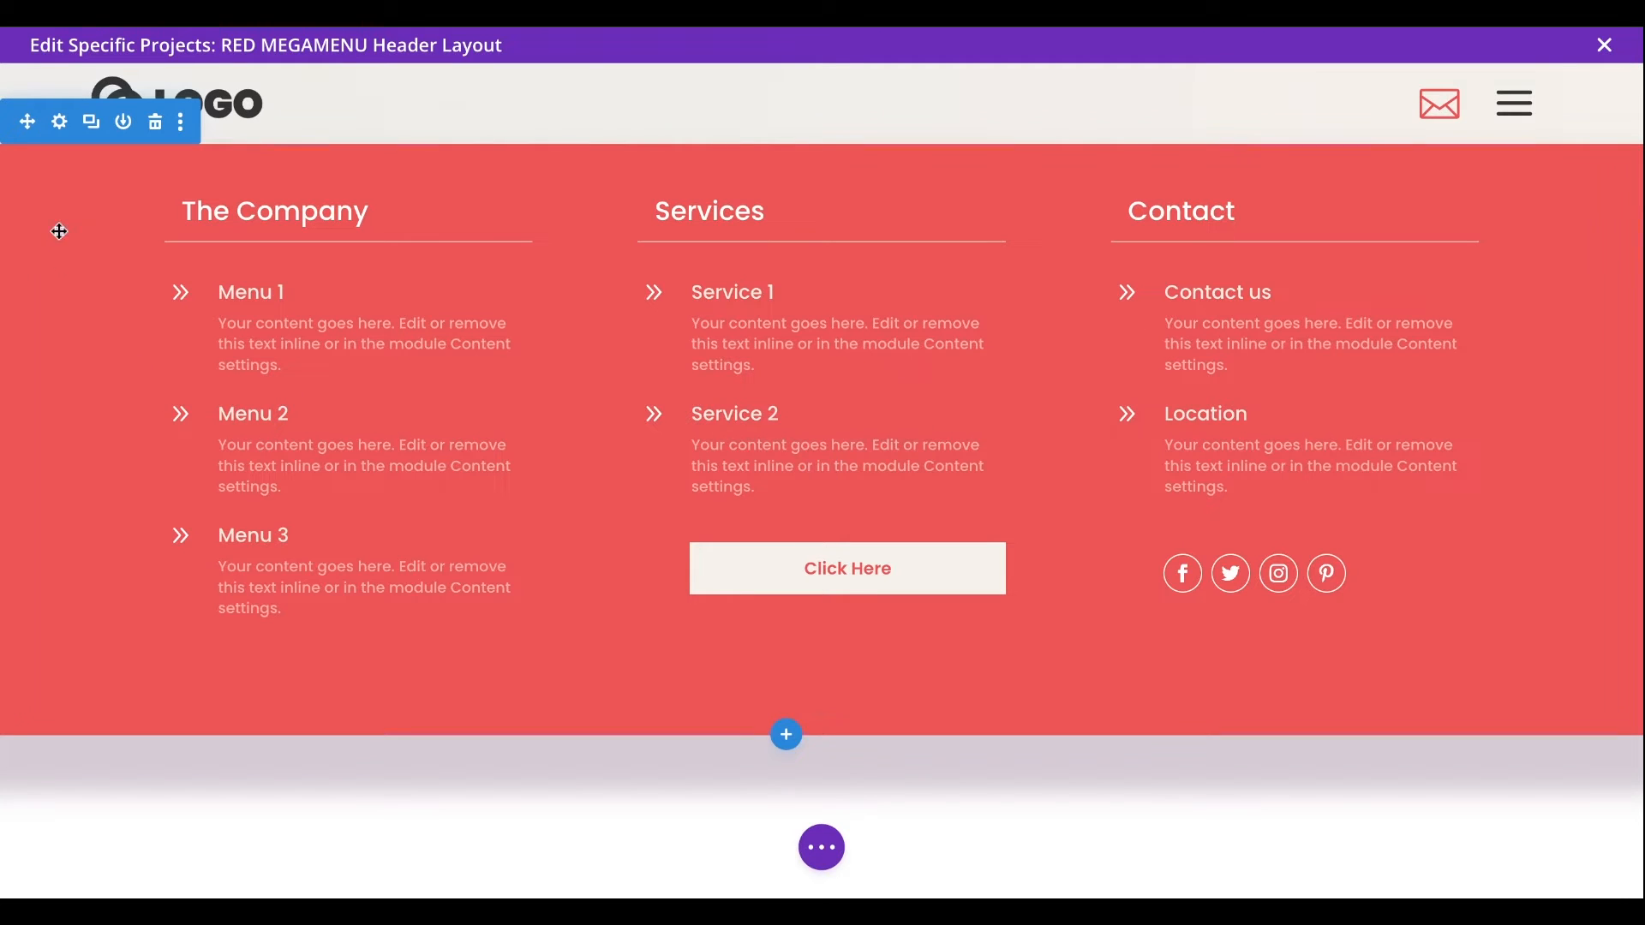
click(58, 125)
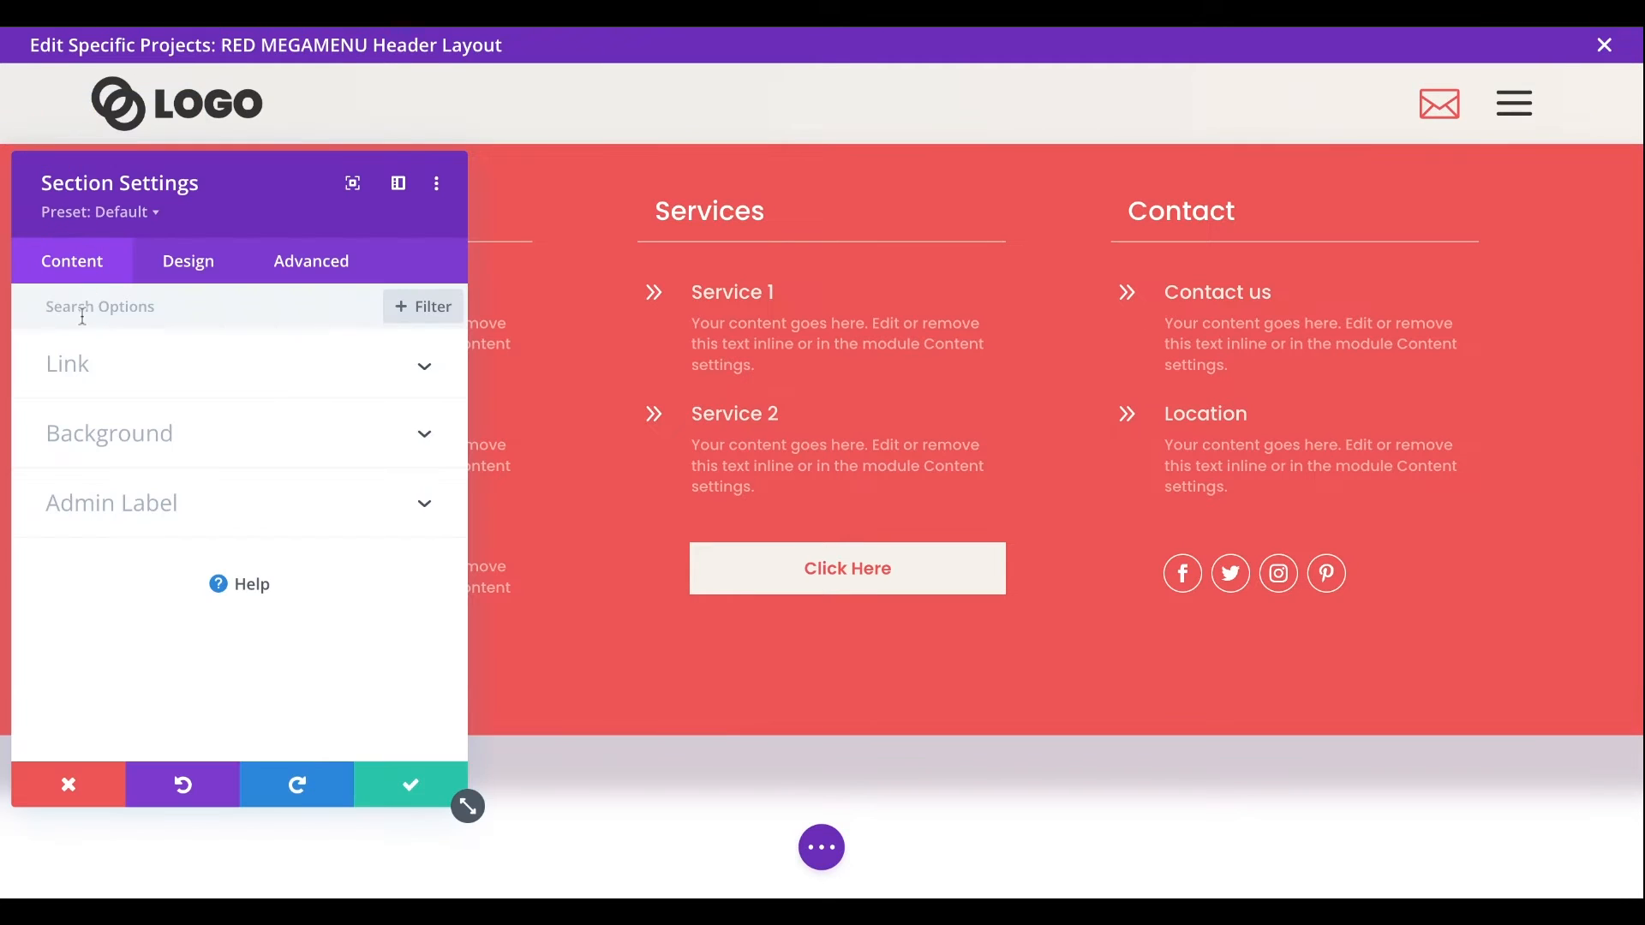
click(124, 437)
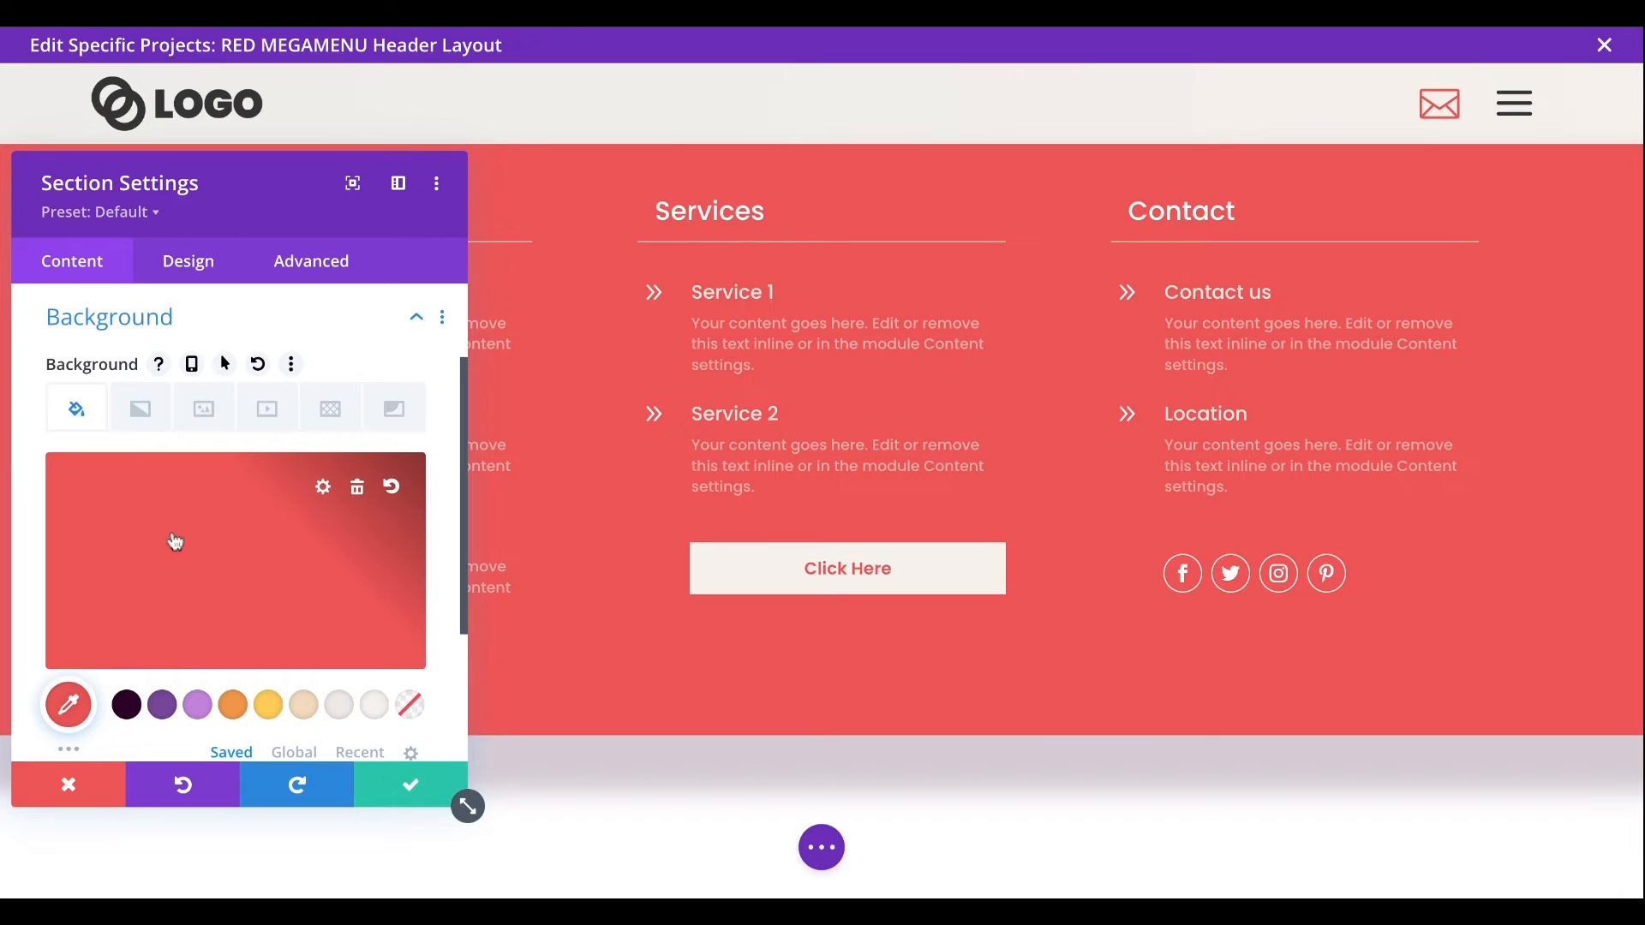
click(190, 262)
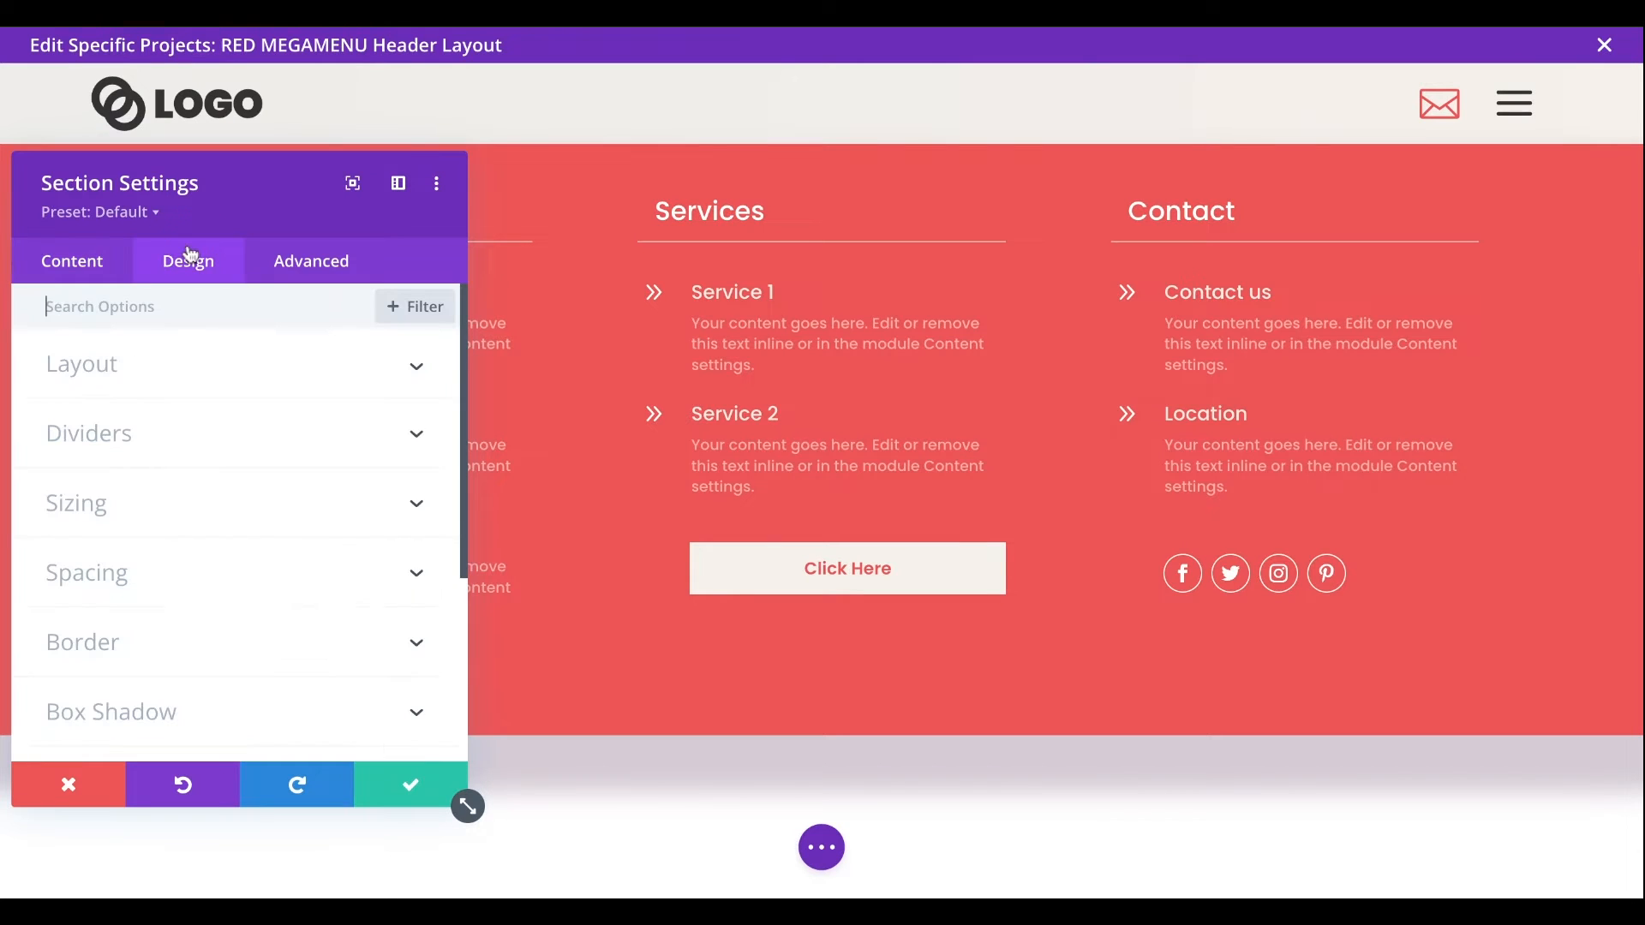
scroll(224, 526, down, 3)
click(220, 516)
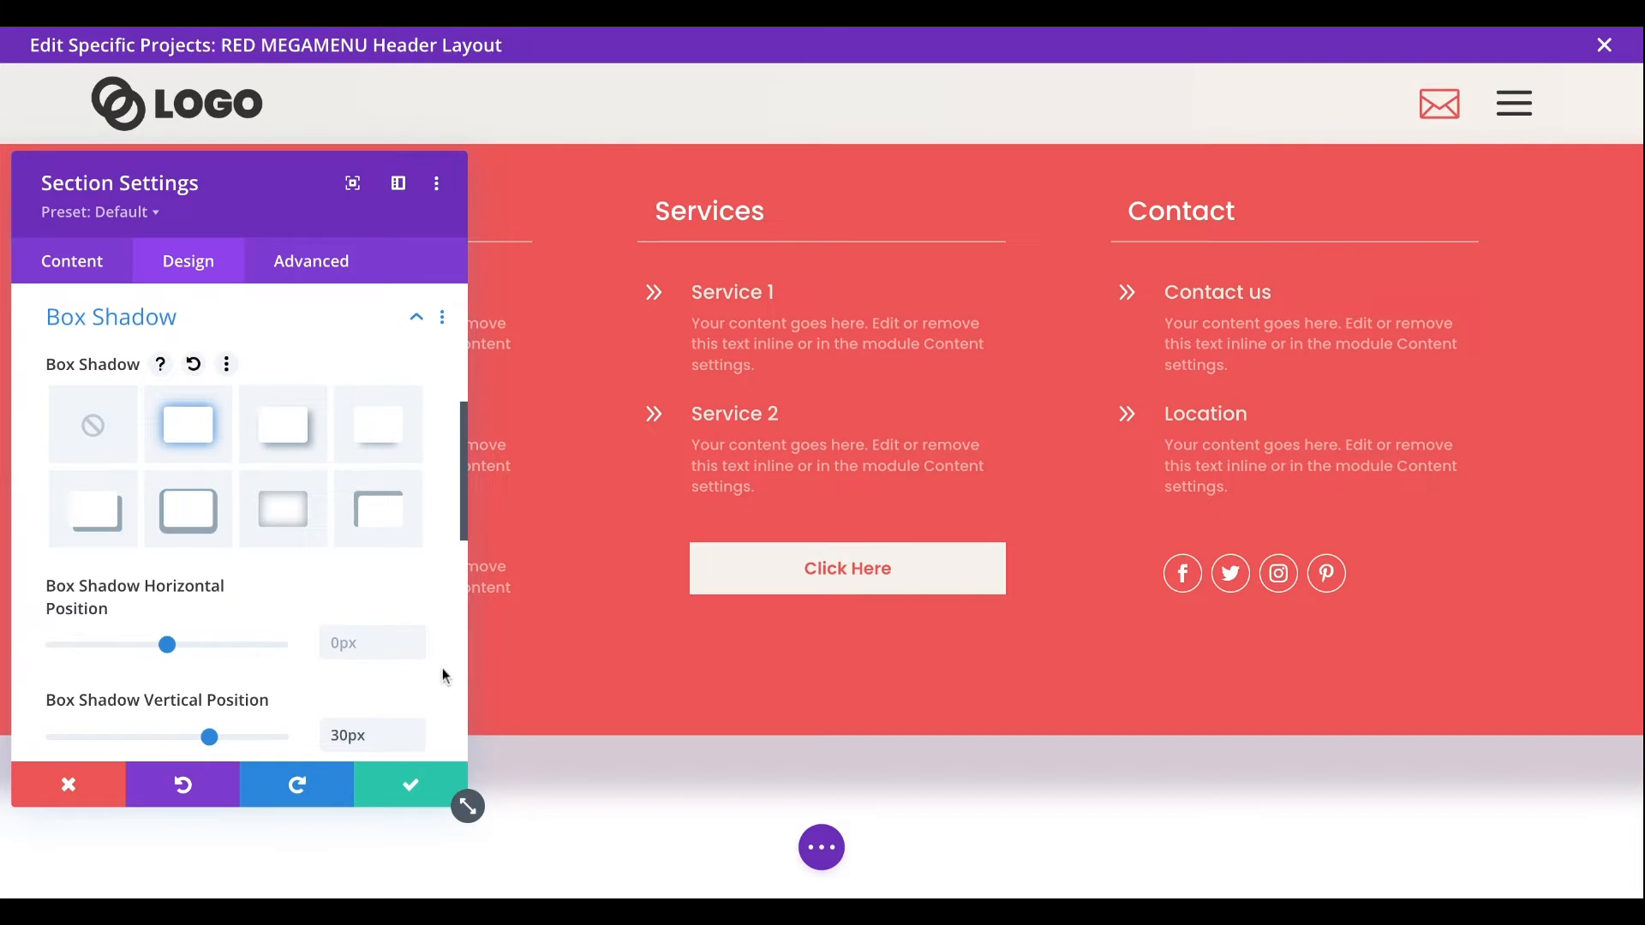
scroll(442, 666, down, 2)
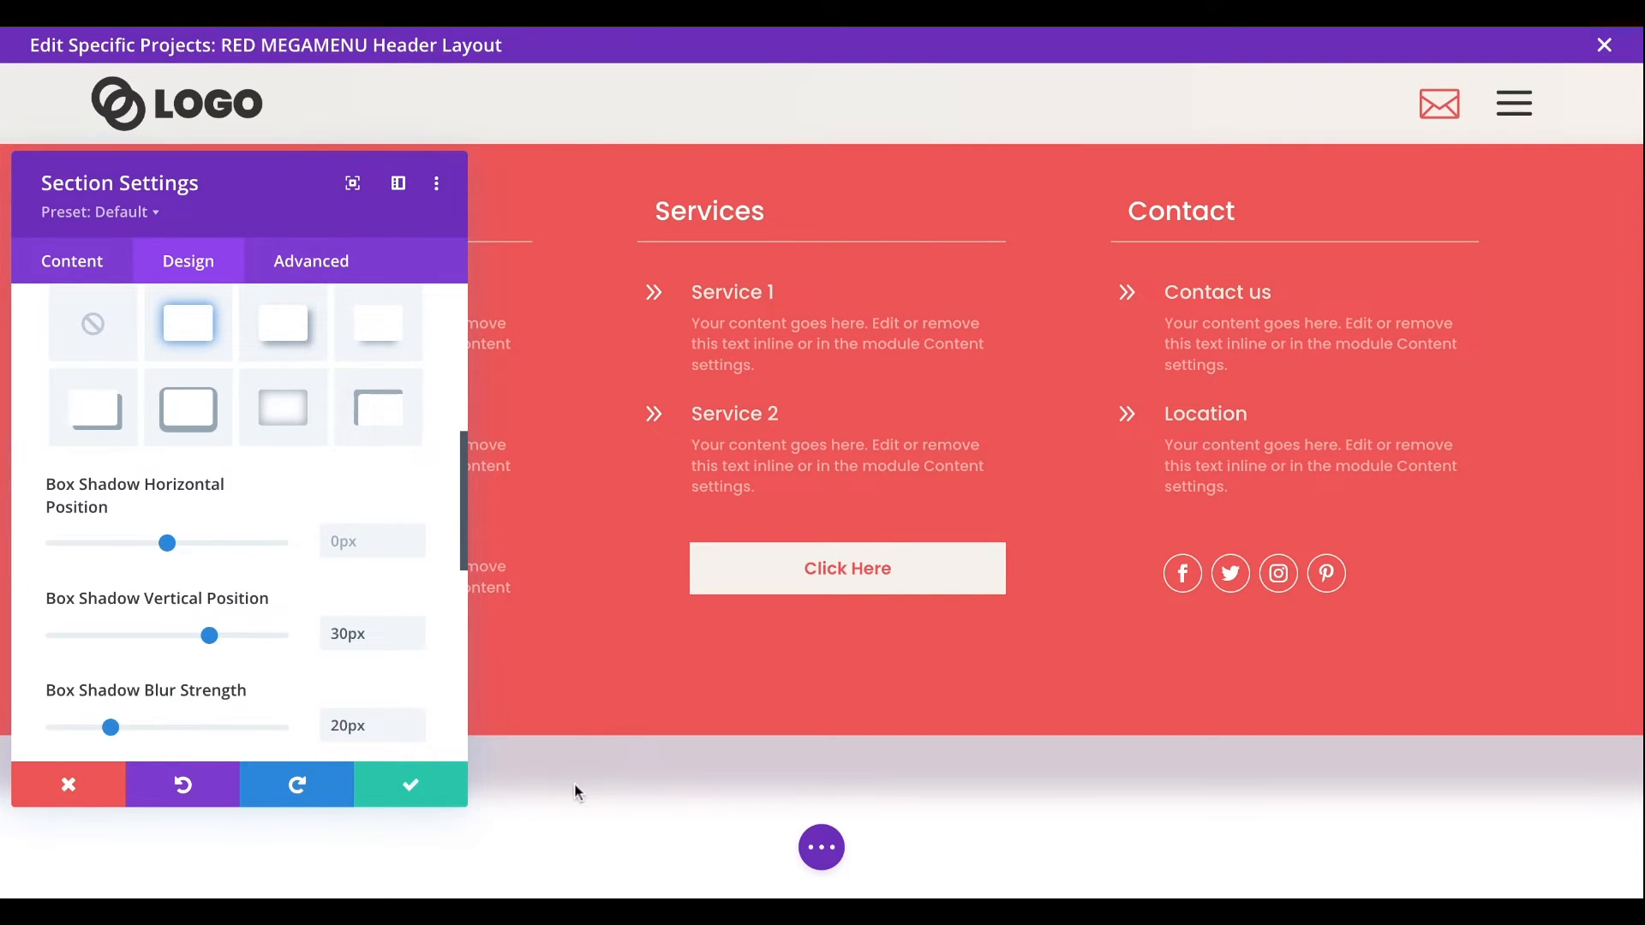
click(415, 783)
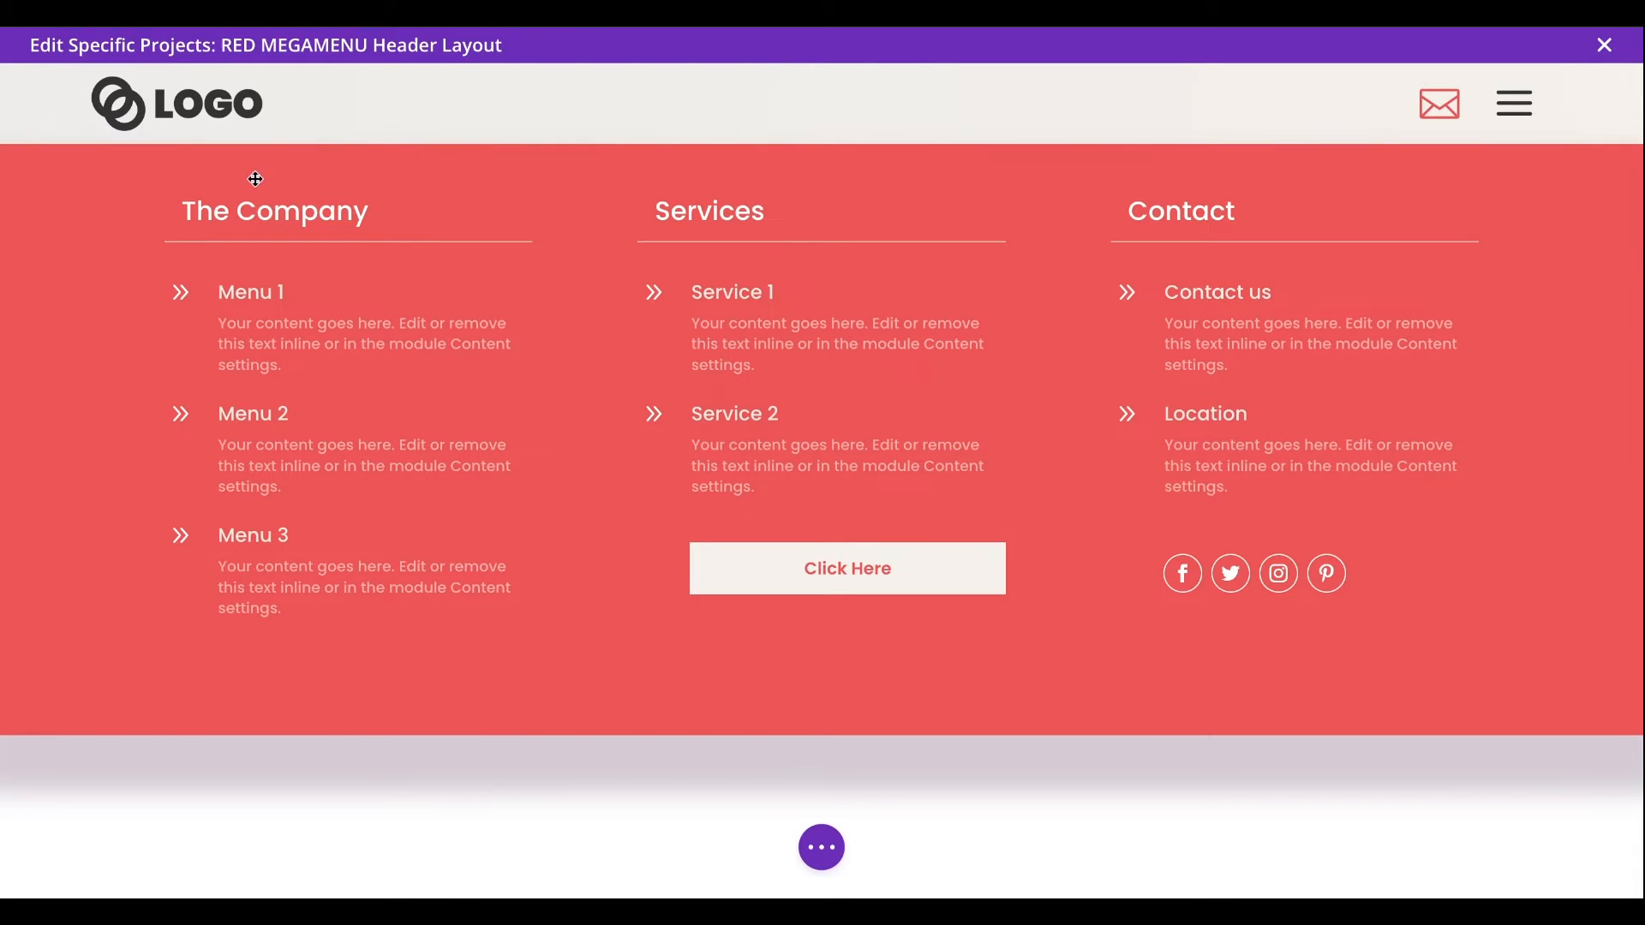
- Examine the mega menu row's column structure and the content of the The Company heading's text module
mouse_move(395, 152)
click(401, 151)
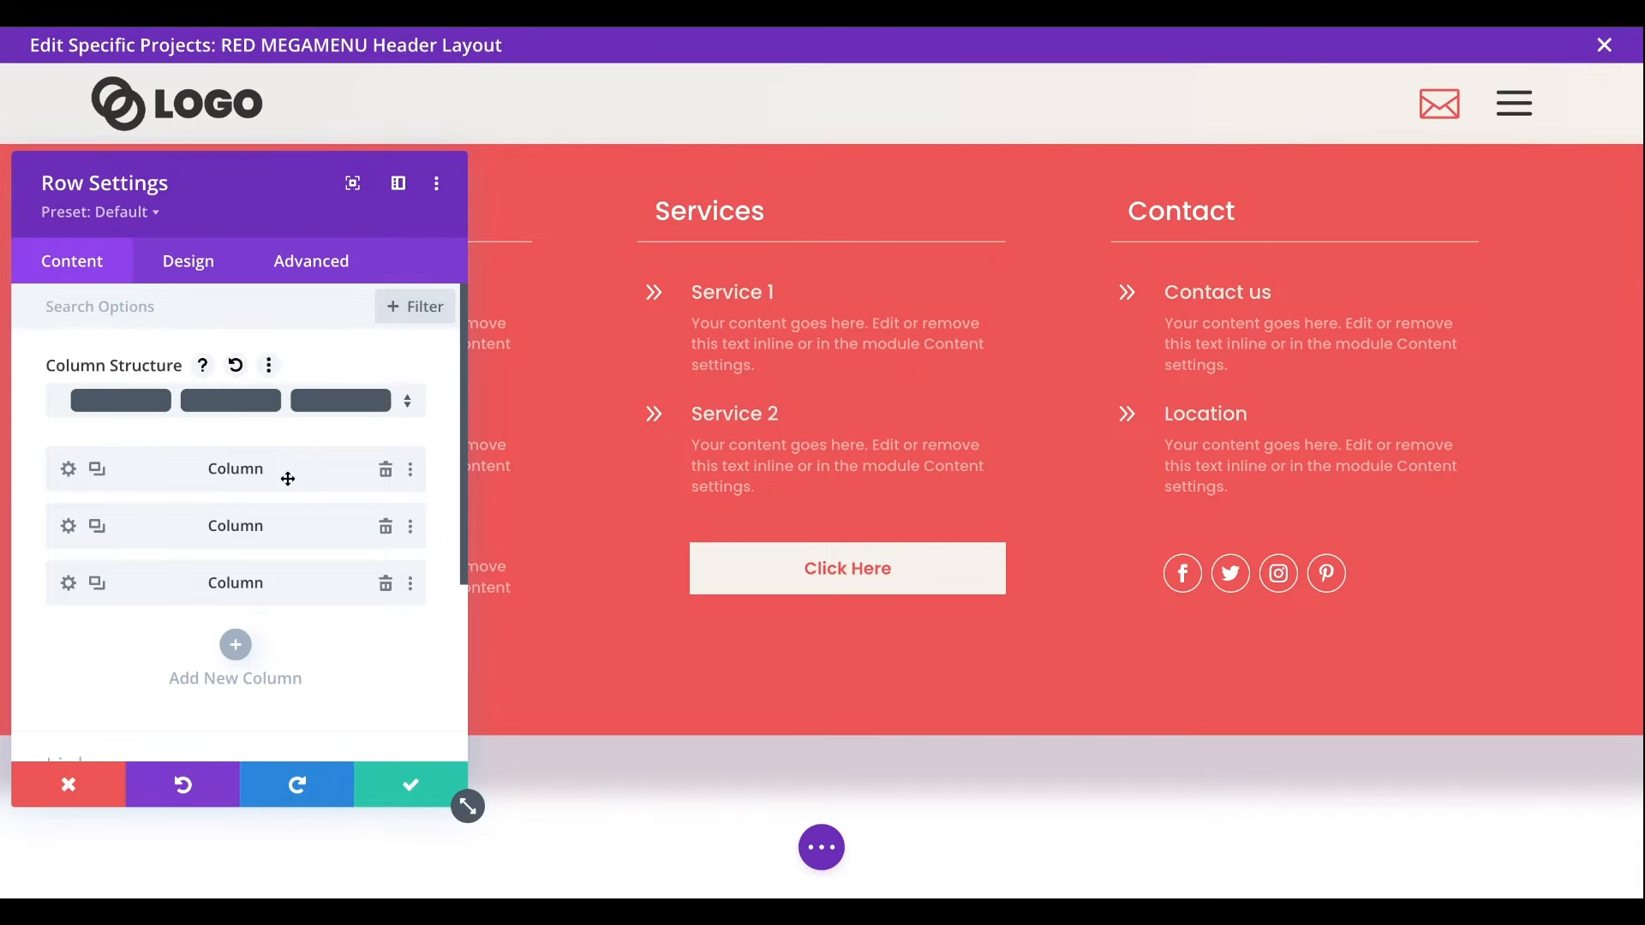
click(391, 784)
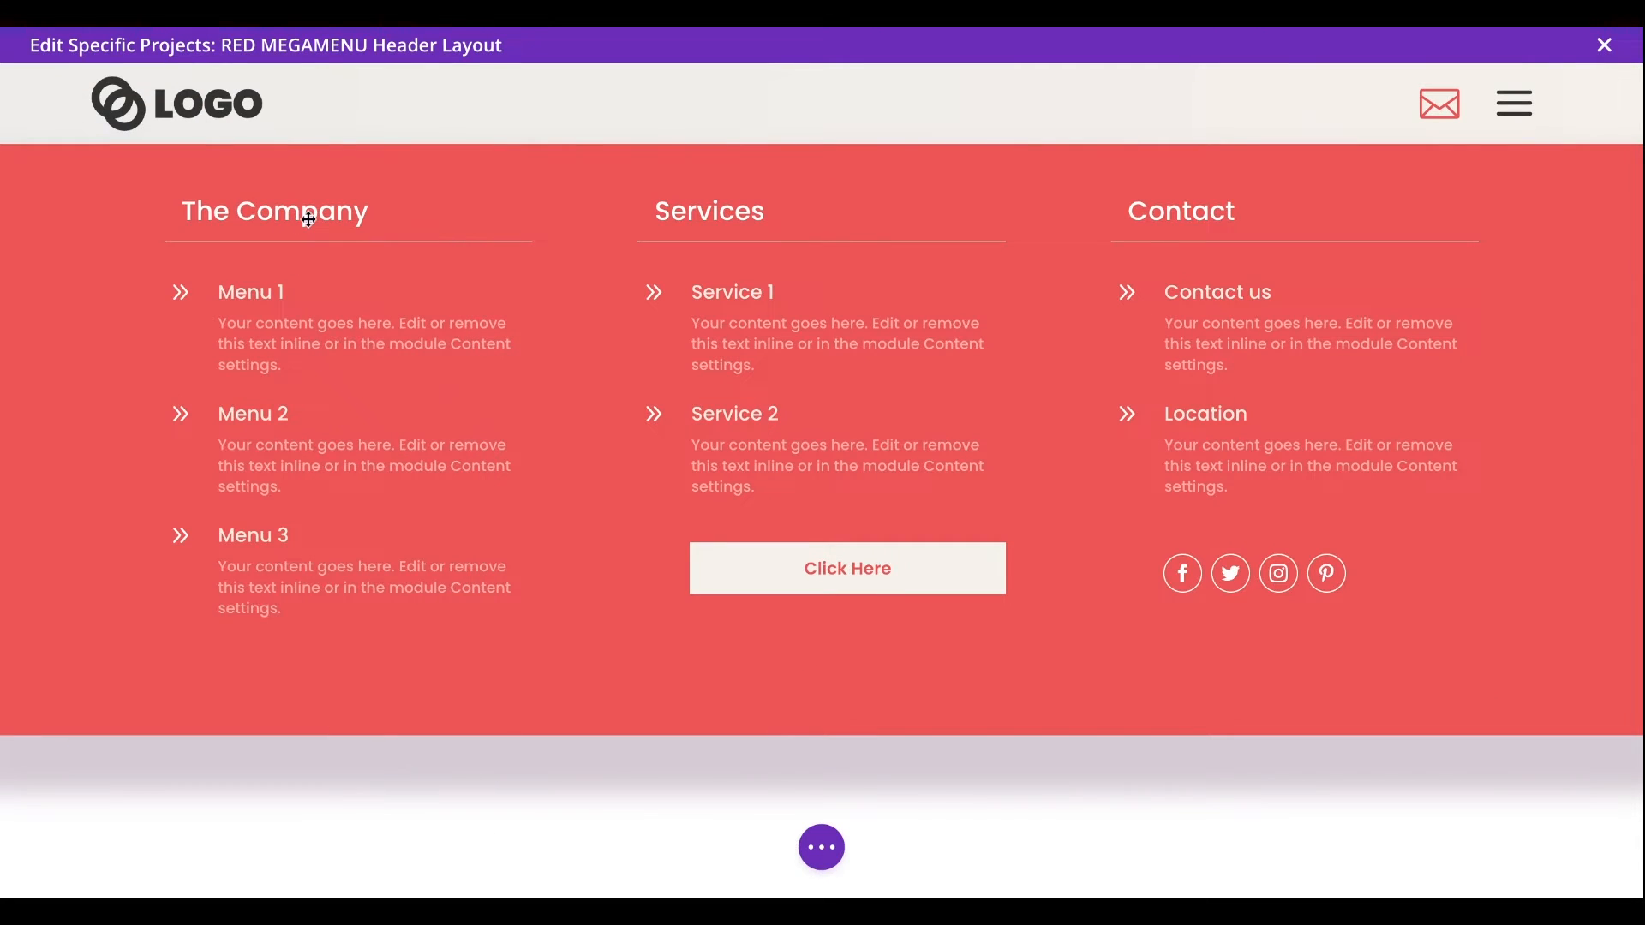
click(309, 212)
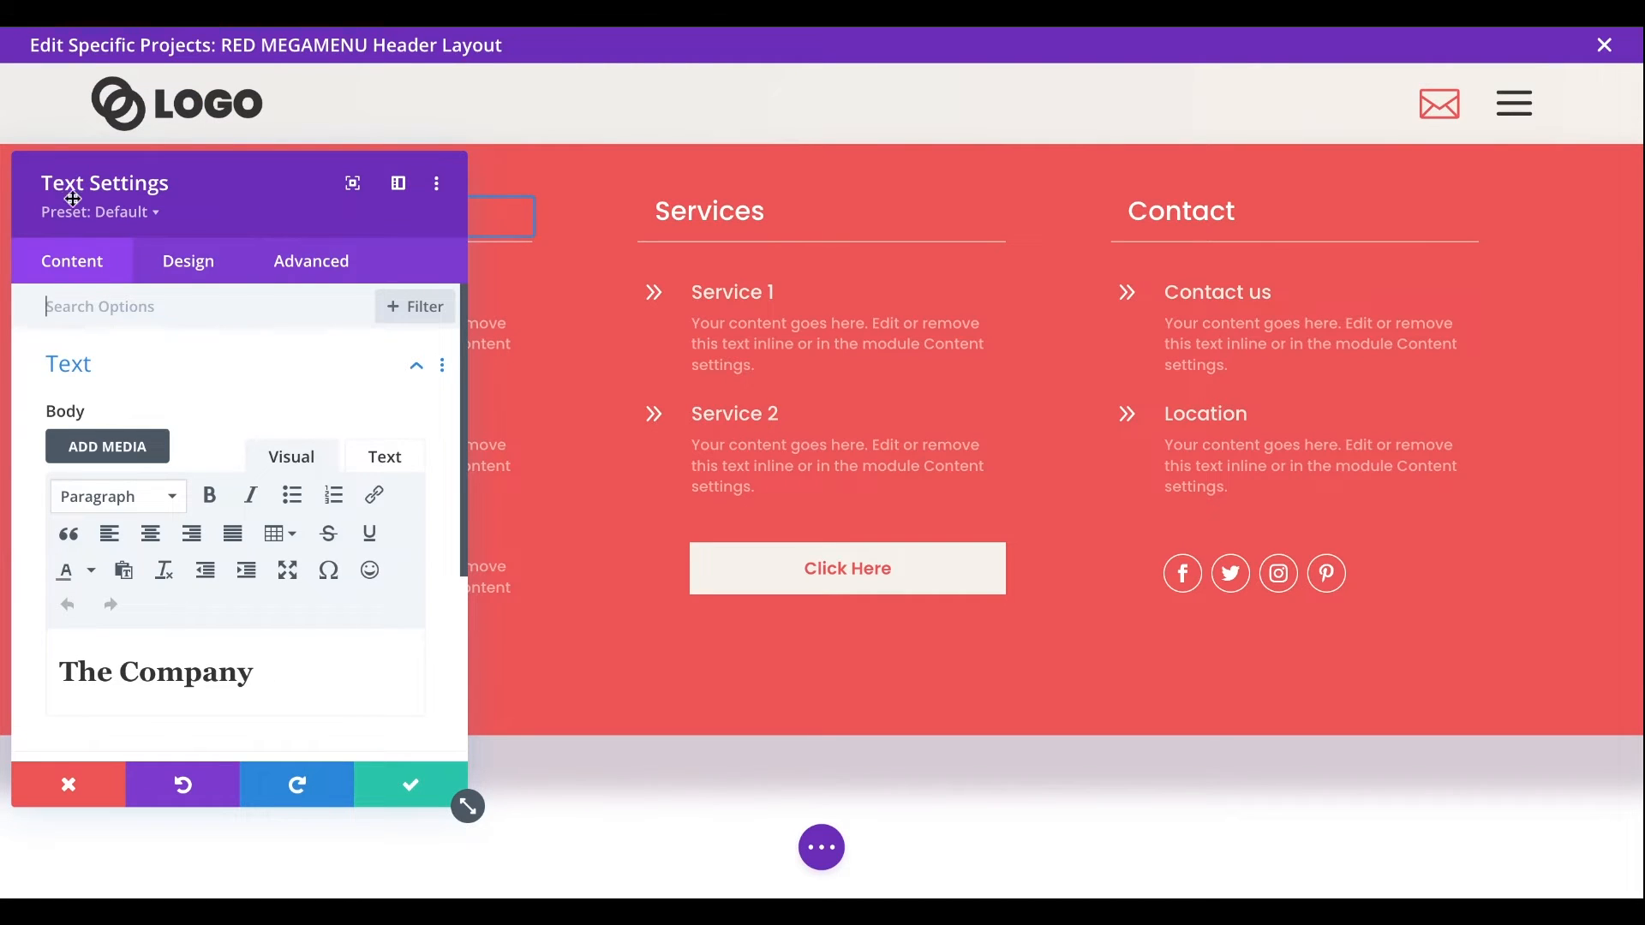
click(435, 803)
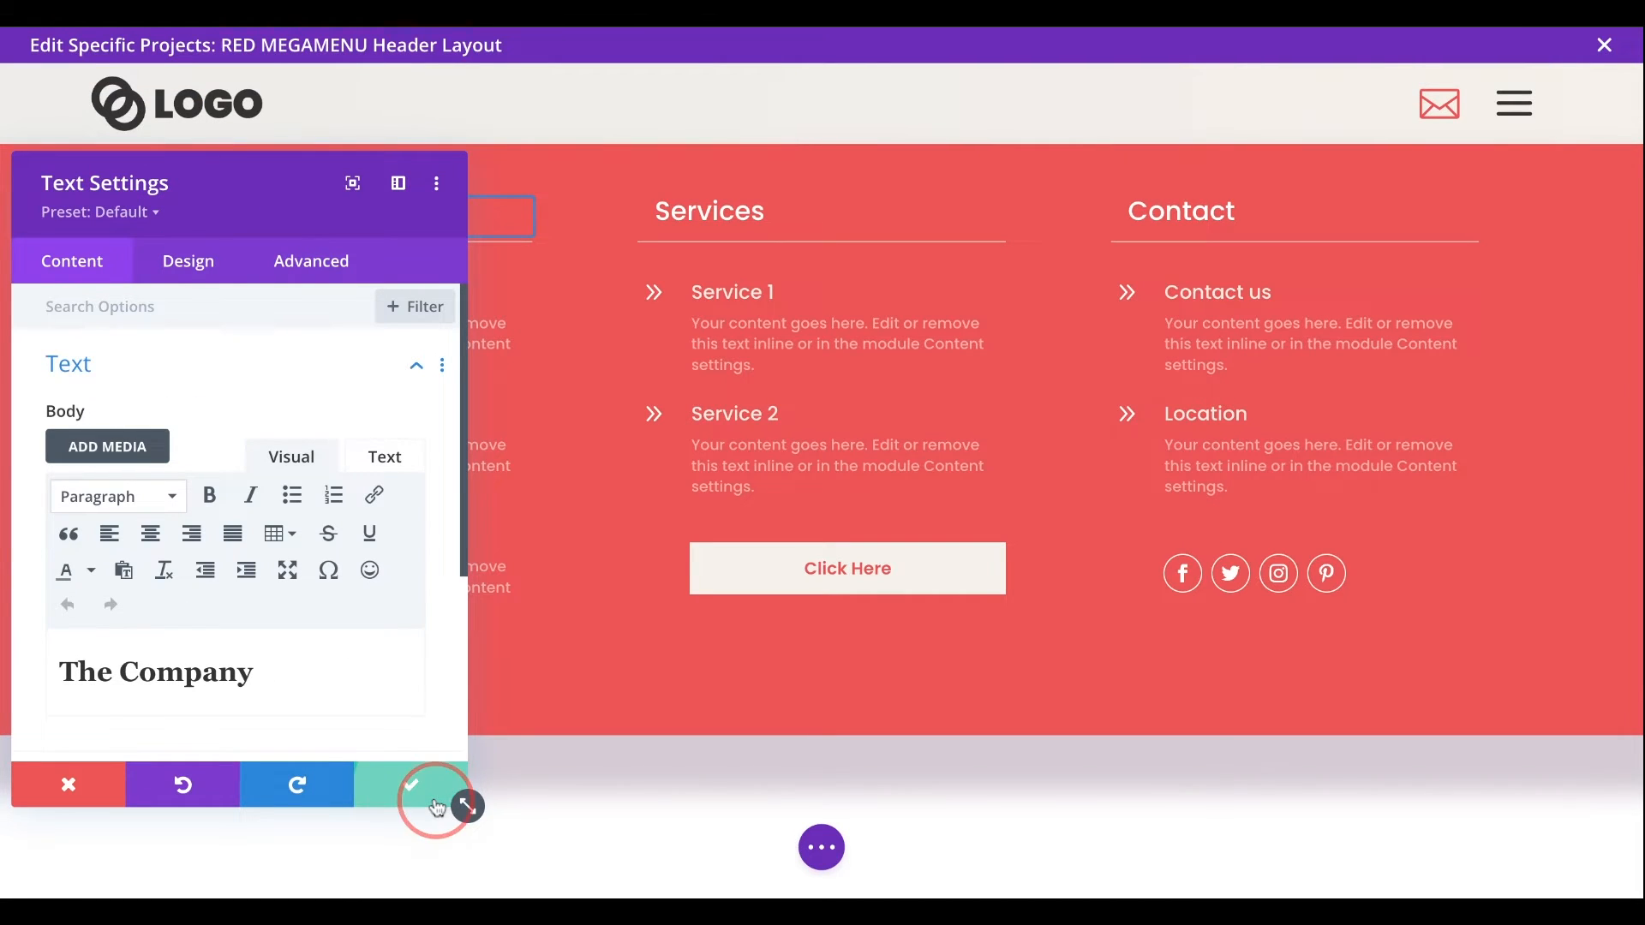
- Examine the Menu 1 blurb's title and compare its body text for desktop, tablet and phone
click(308, 290)
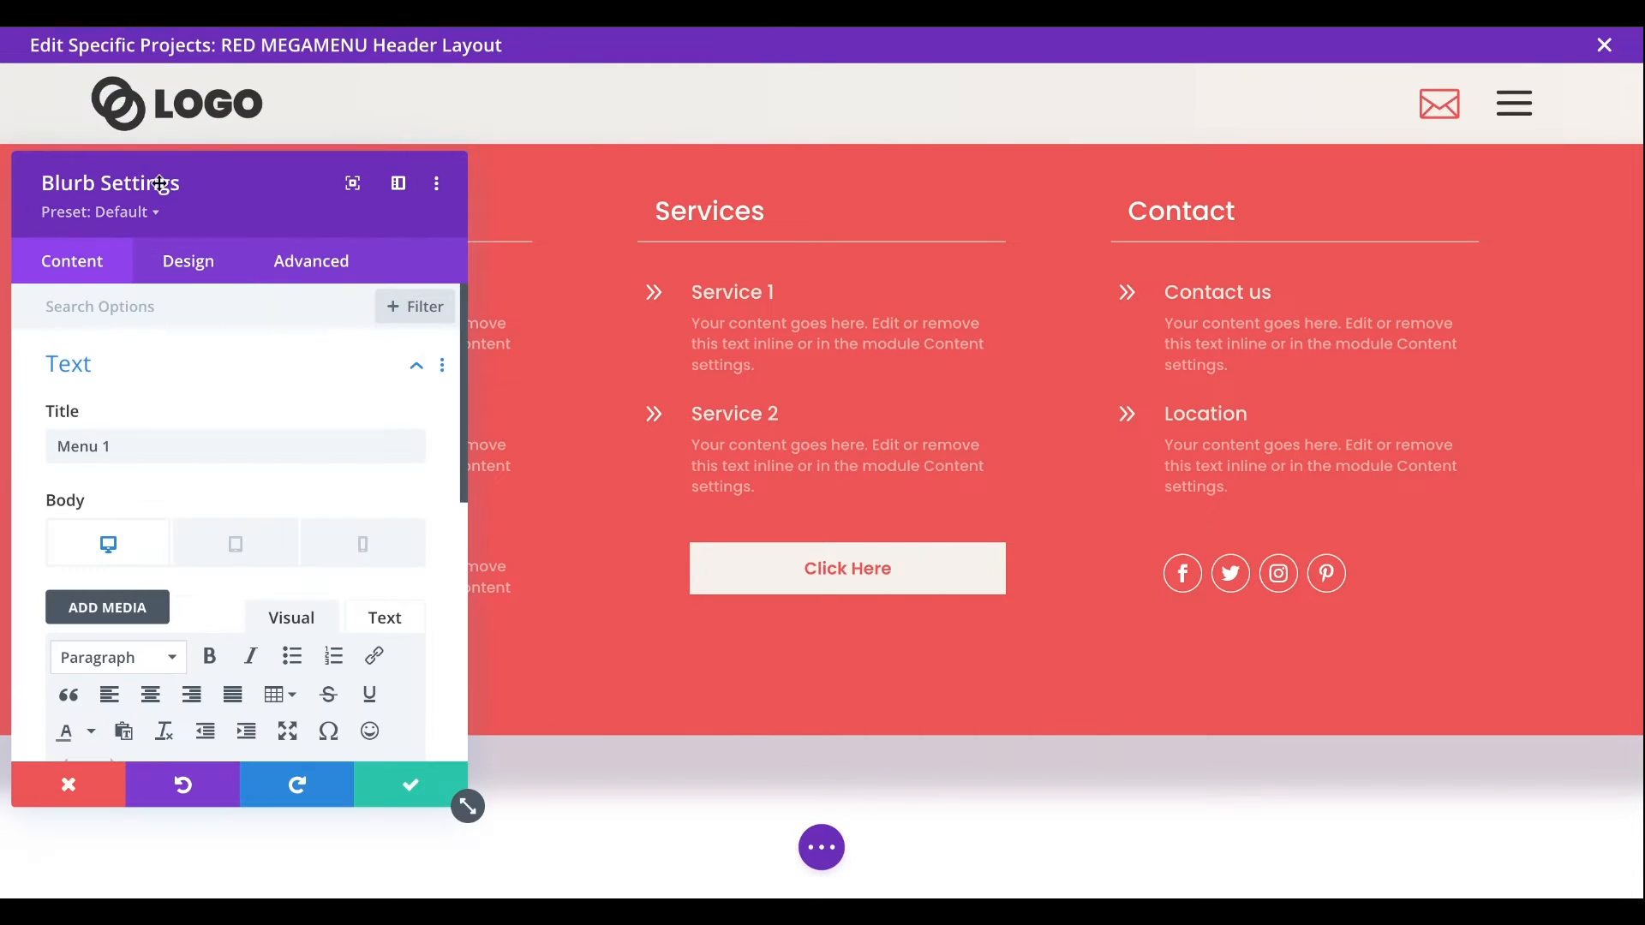
scroll(453, 552, down, 3)
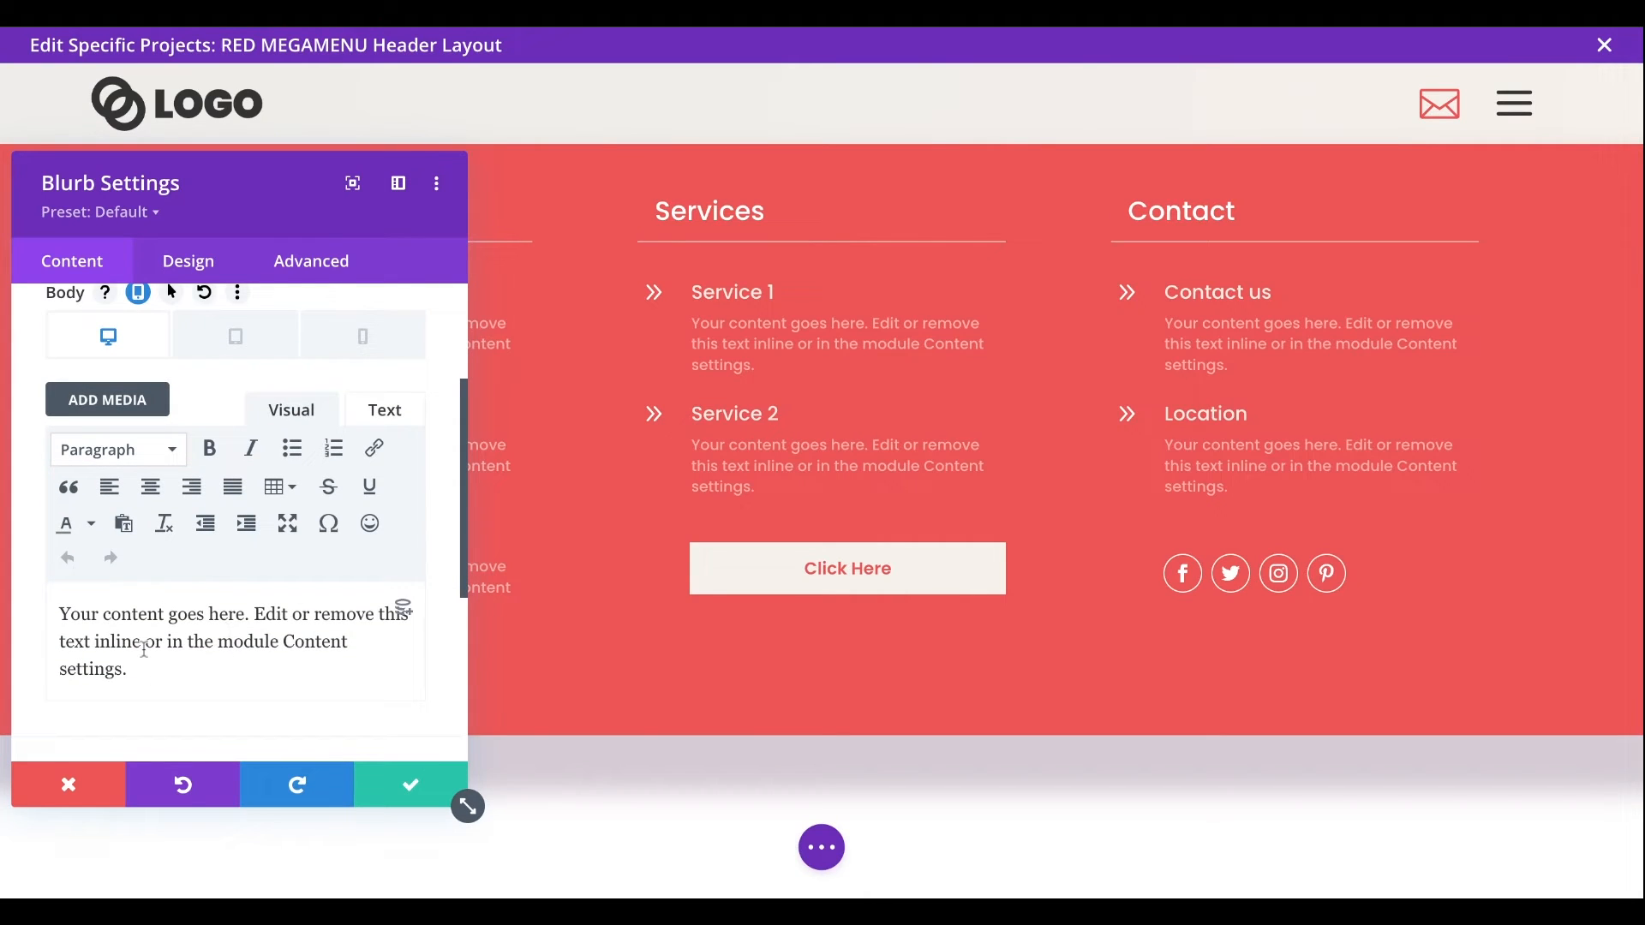
click(200, 360)
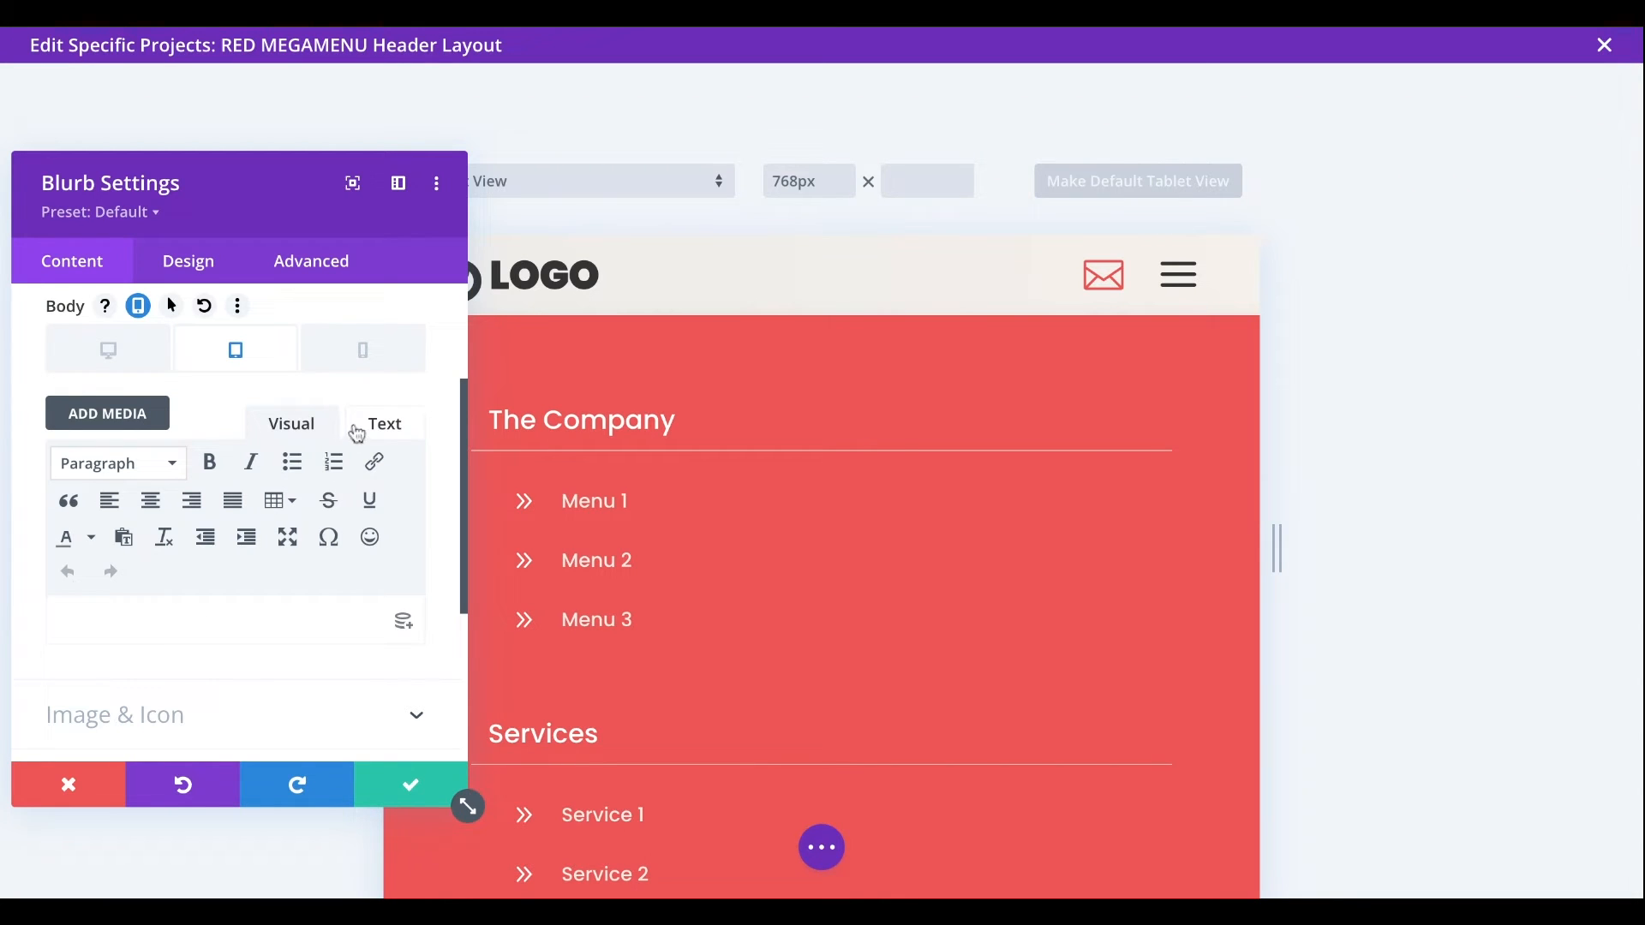
click(353, 348)
click(112, 356)
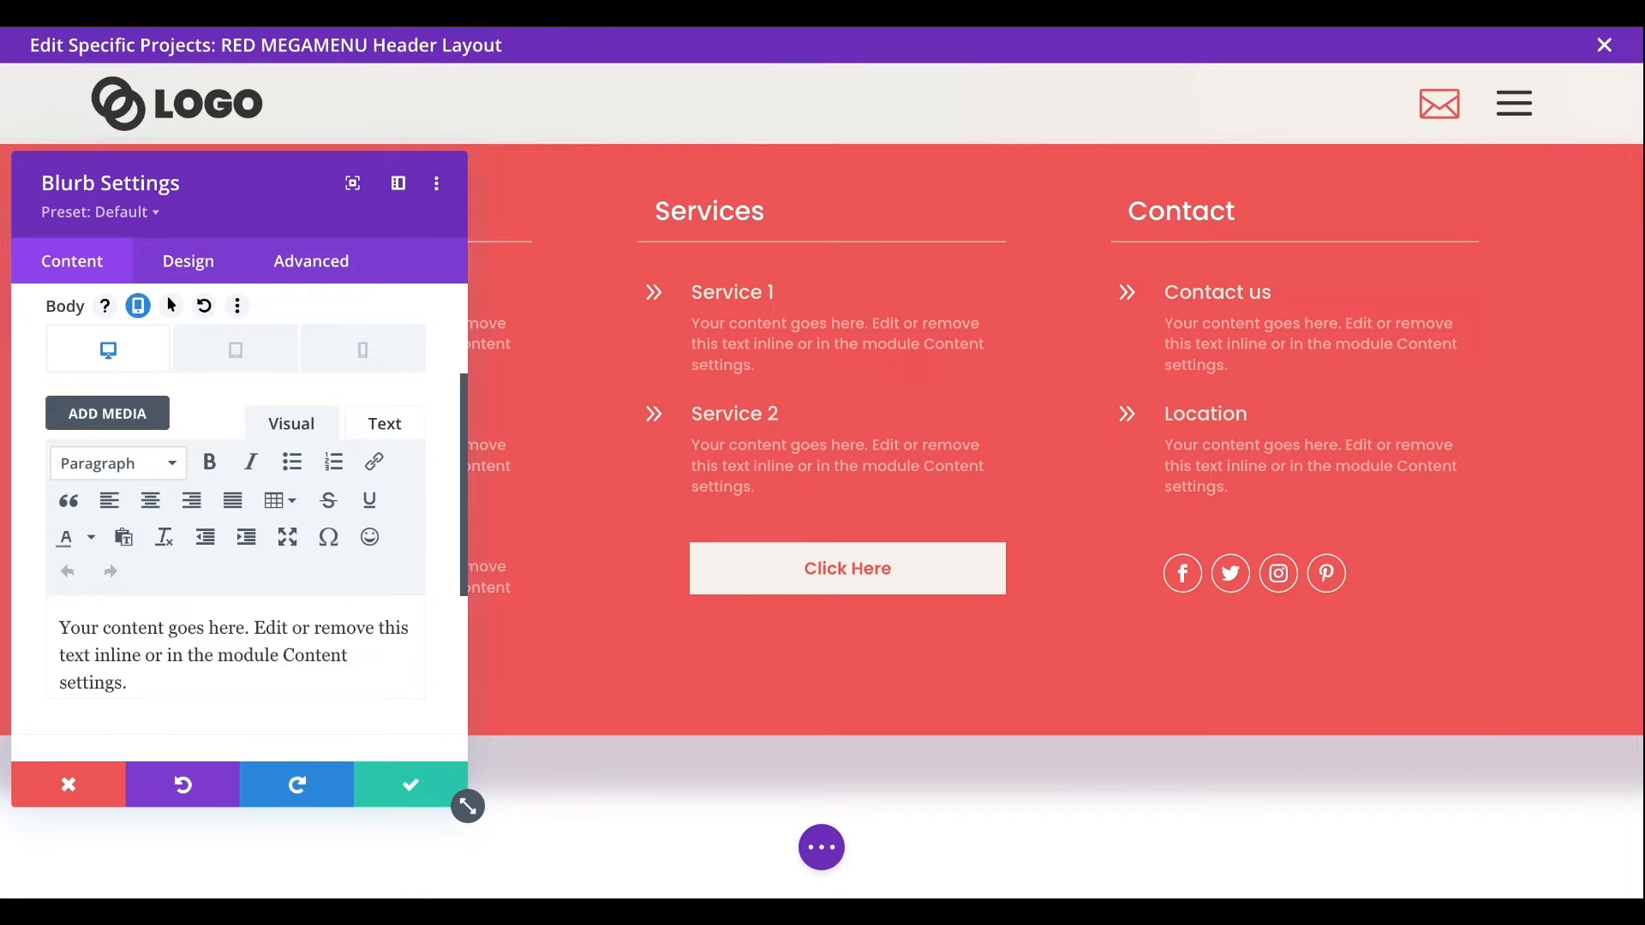
click(387, 784)
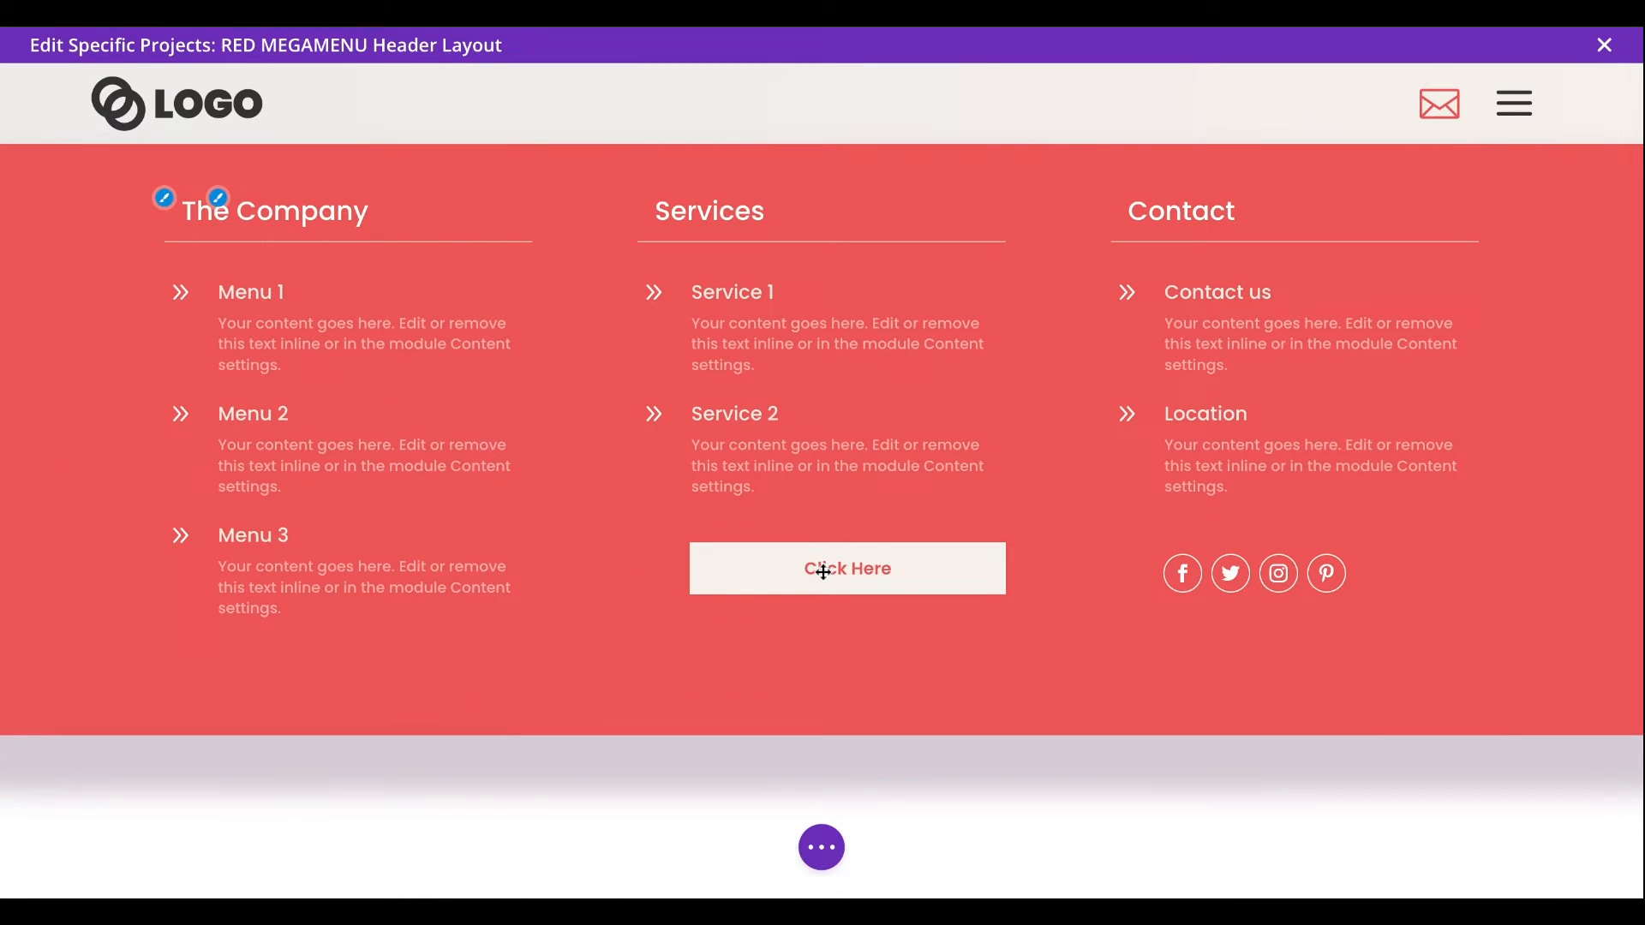
- Examine the Click Here button's content and the list of networks in the social media follow module
click(814, 563)
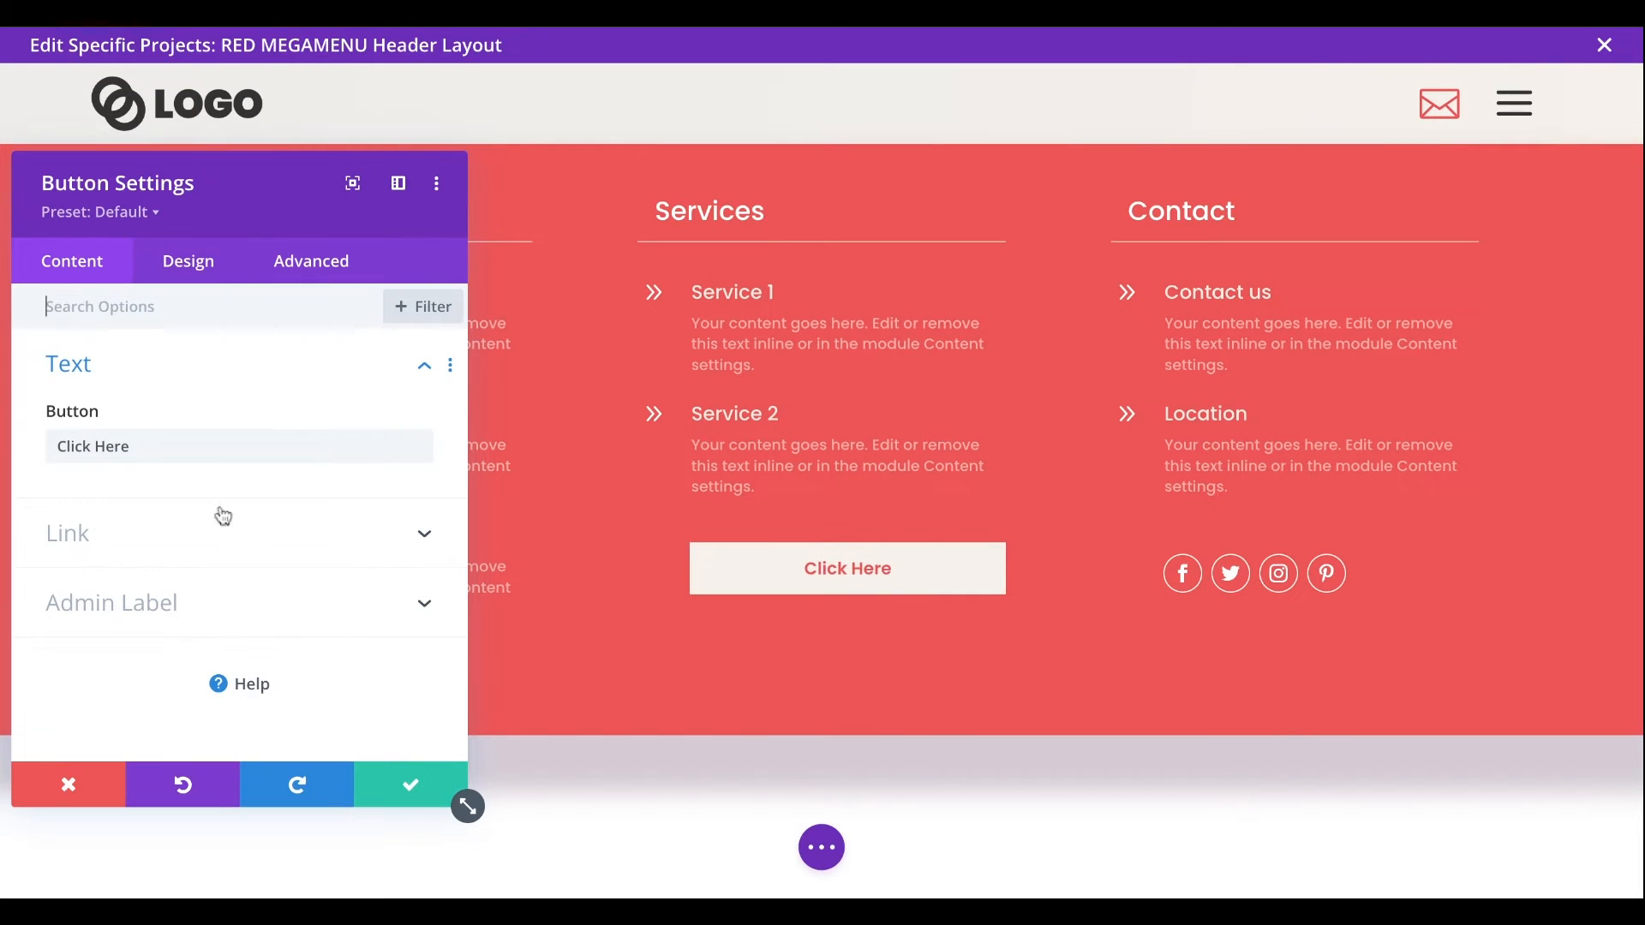
click(393, 782)
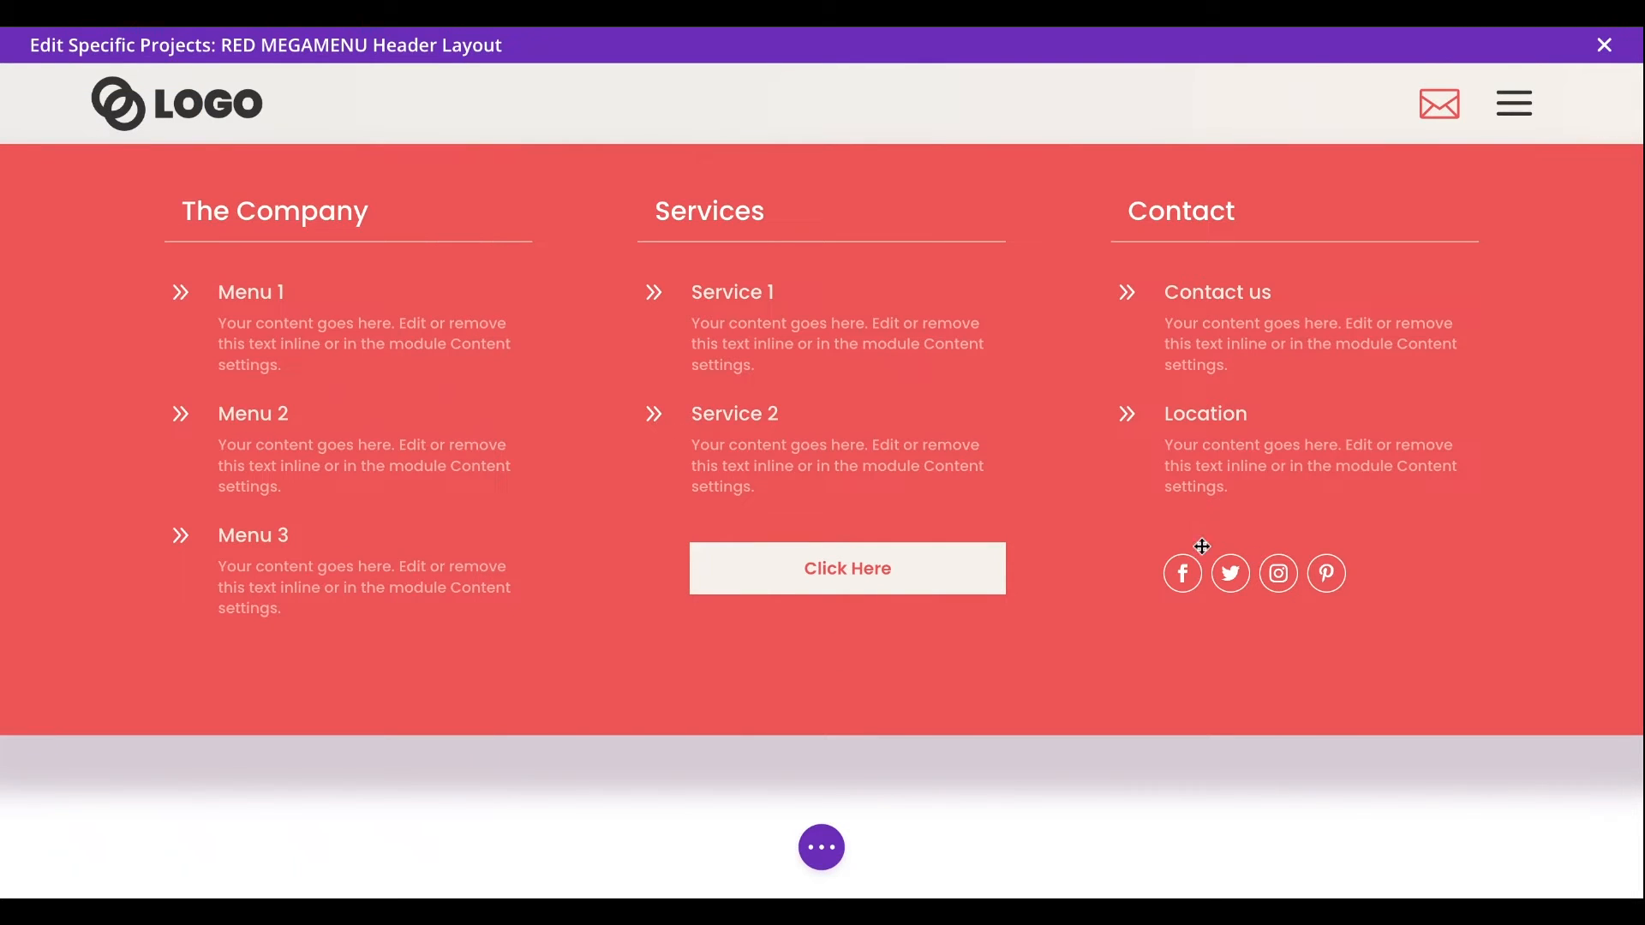
click(1279, 557)
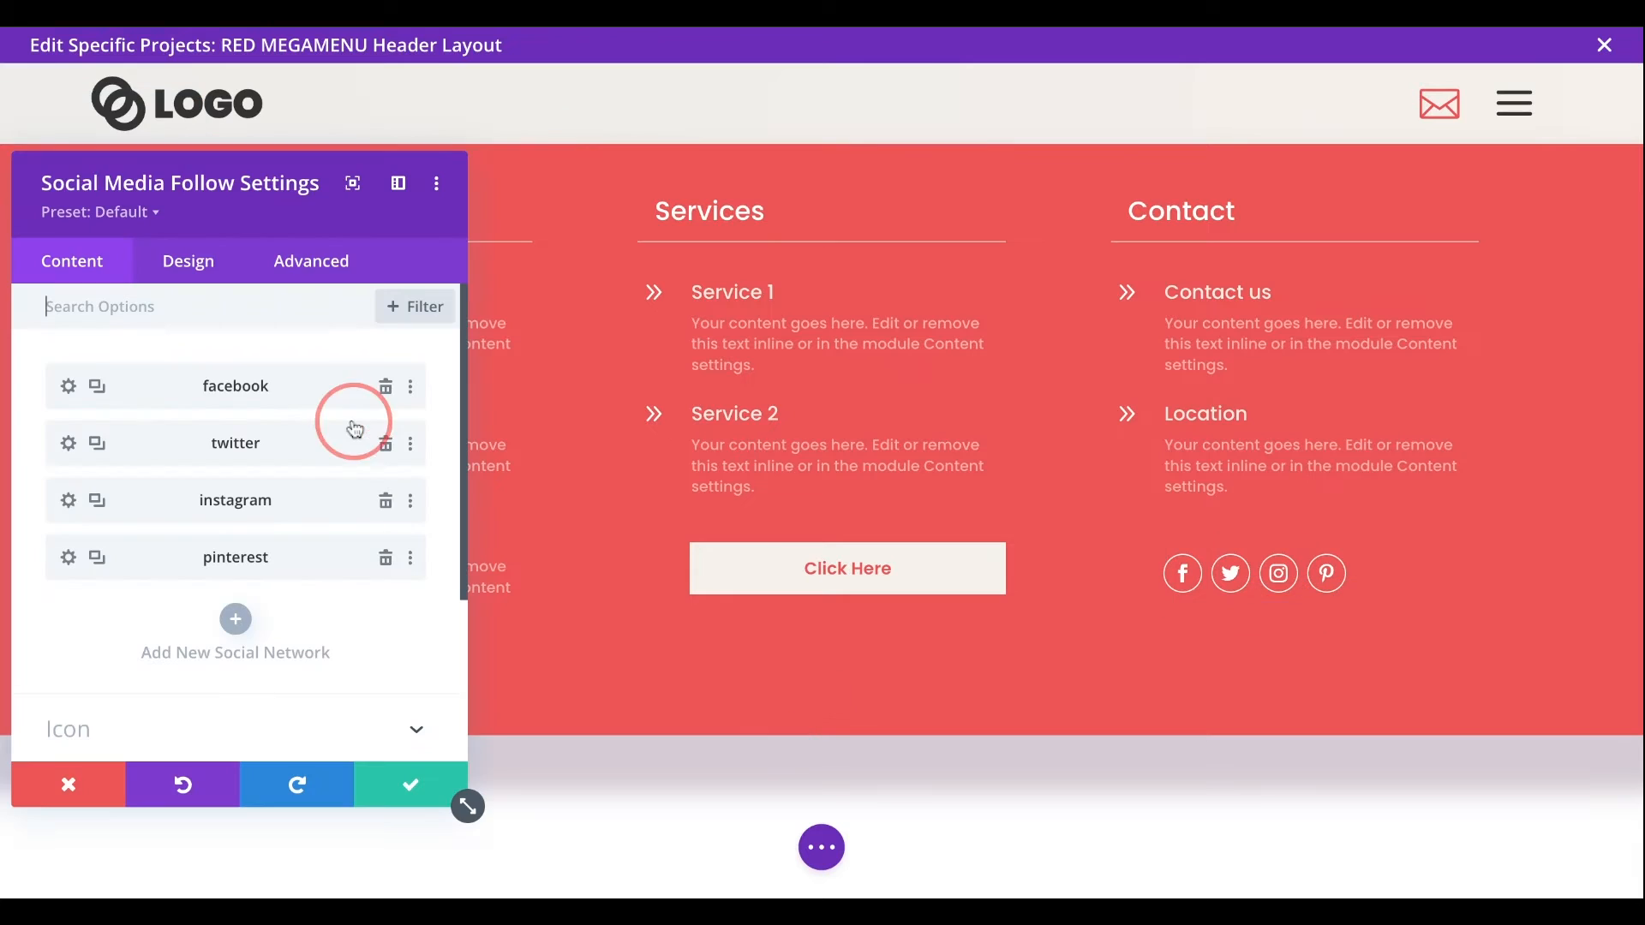
click(389, 781)
- Enable responsive values for the mega menu section's height and set the tablet height to 60vh
click(59, 128)
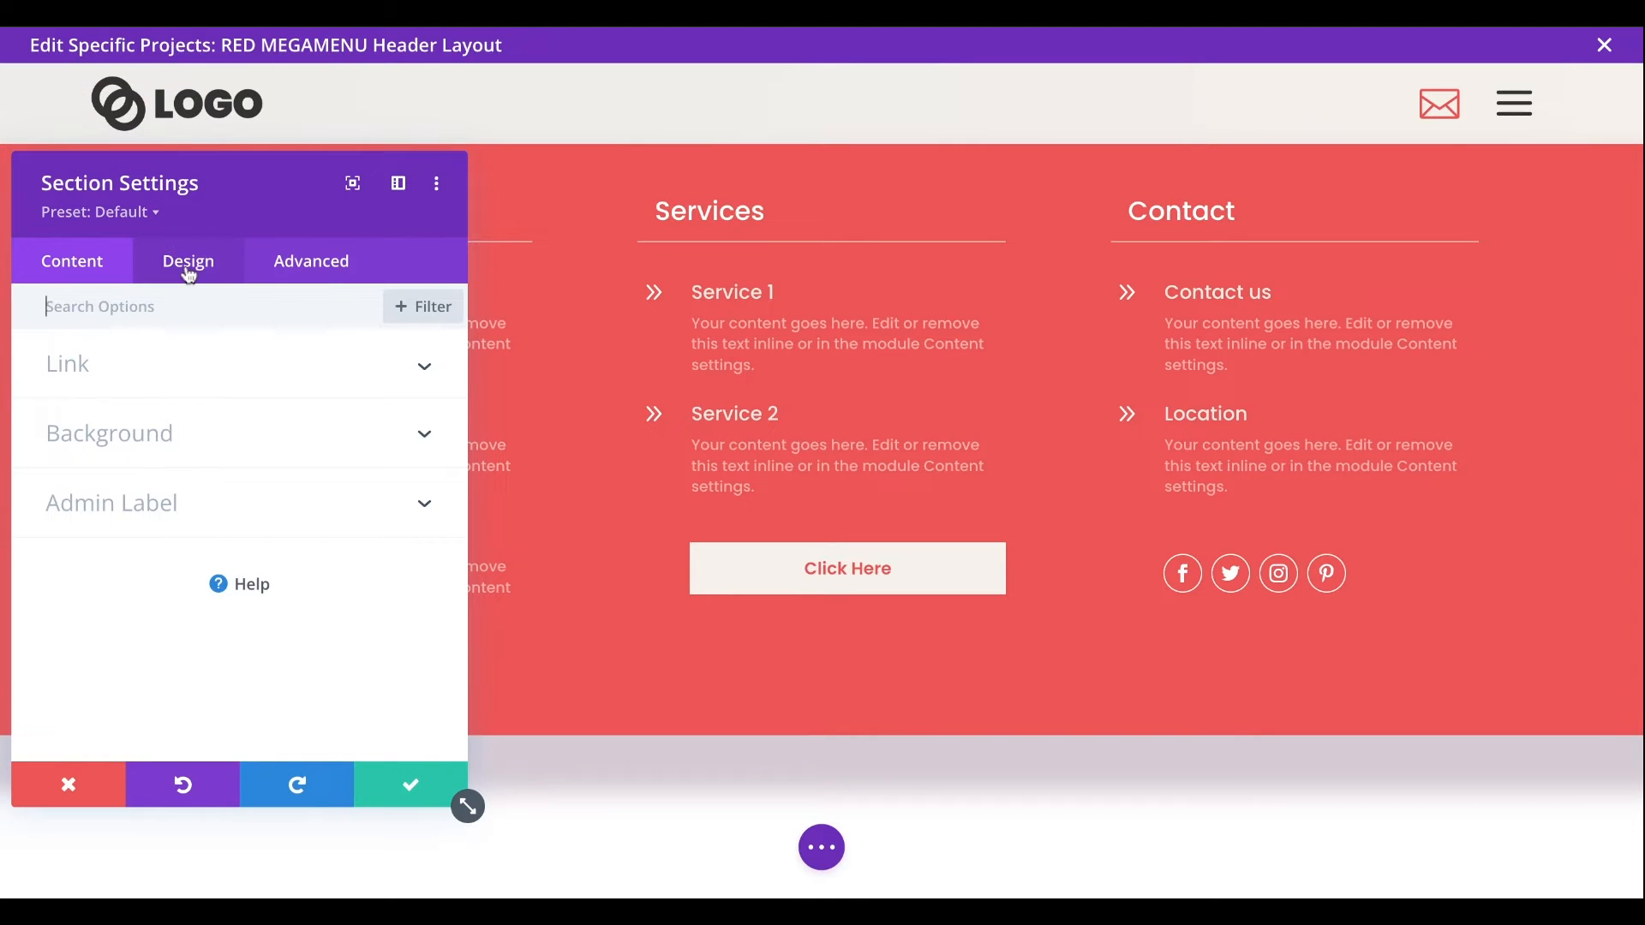
click(190, 273)
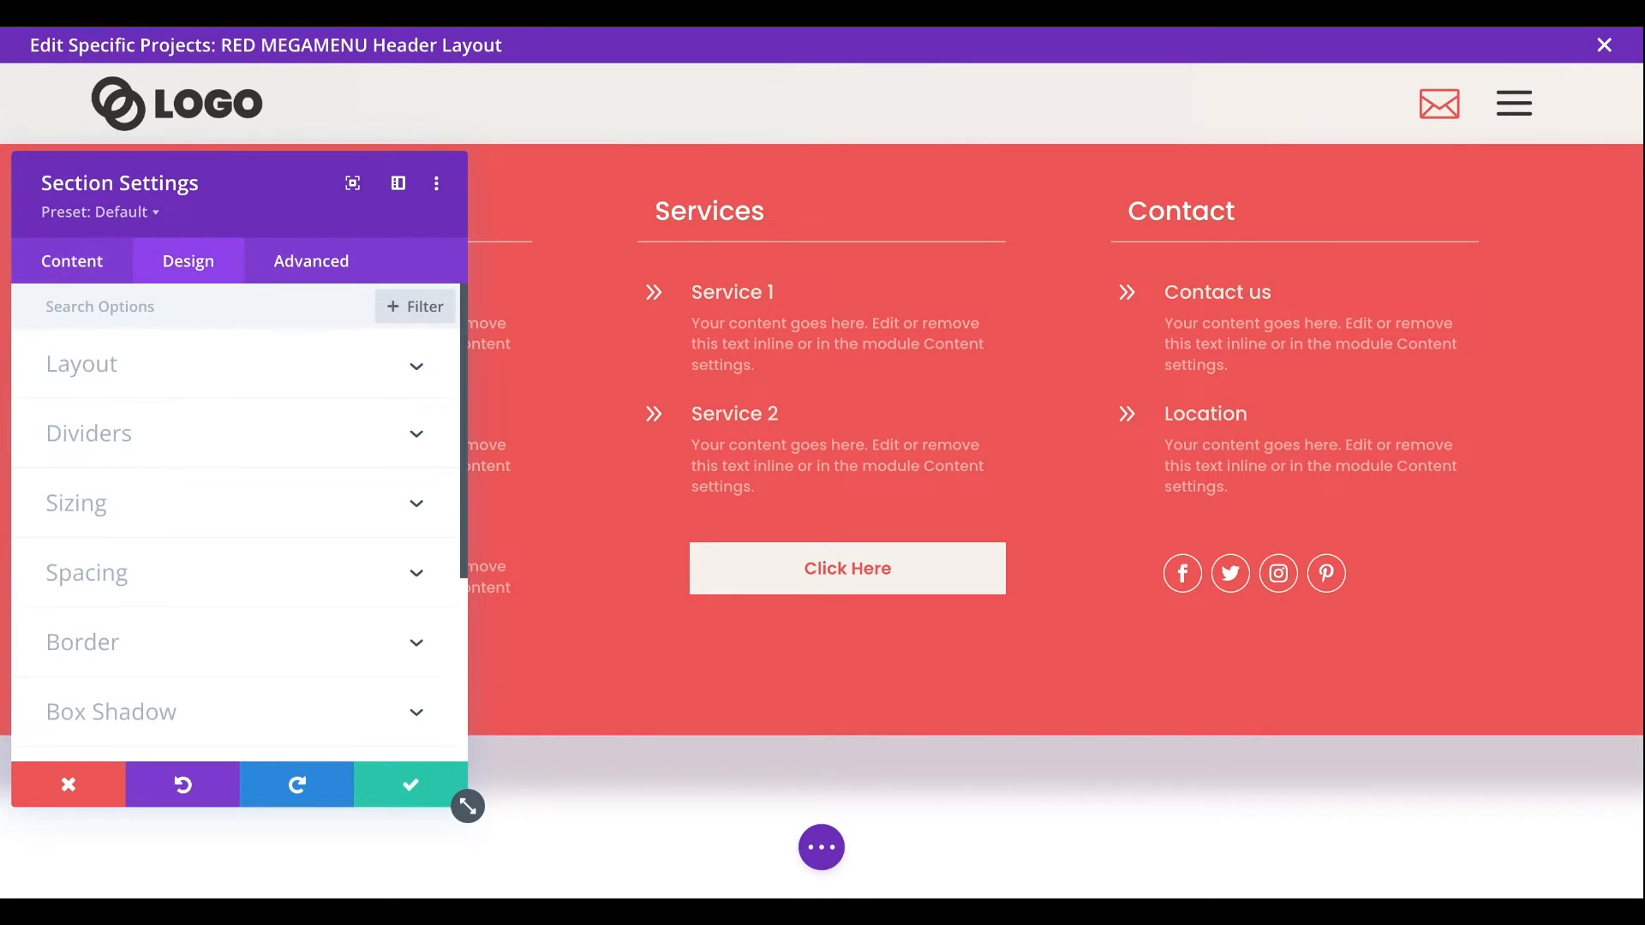
click(221, 514)
scroll(220, 514, down, 3)
mouse_move(96, 531)
click(150, 515)
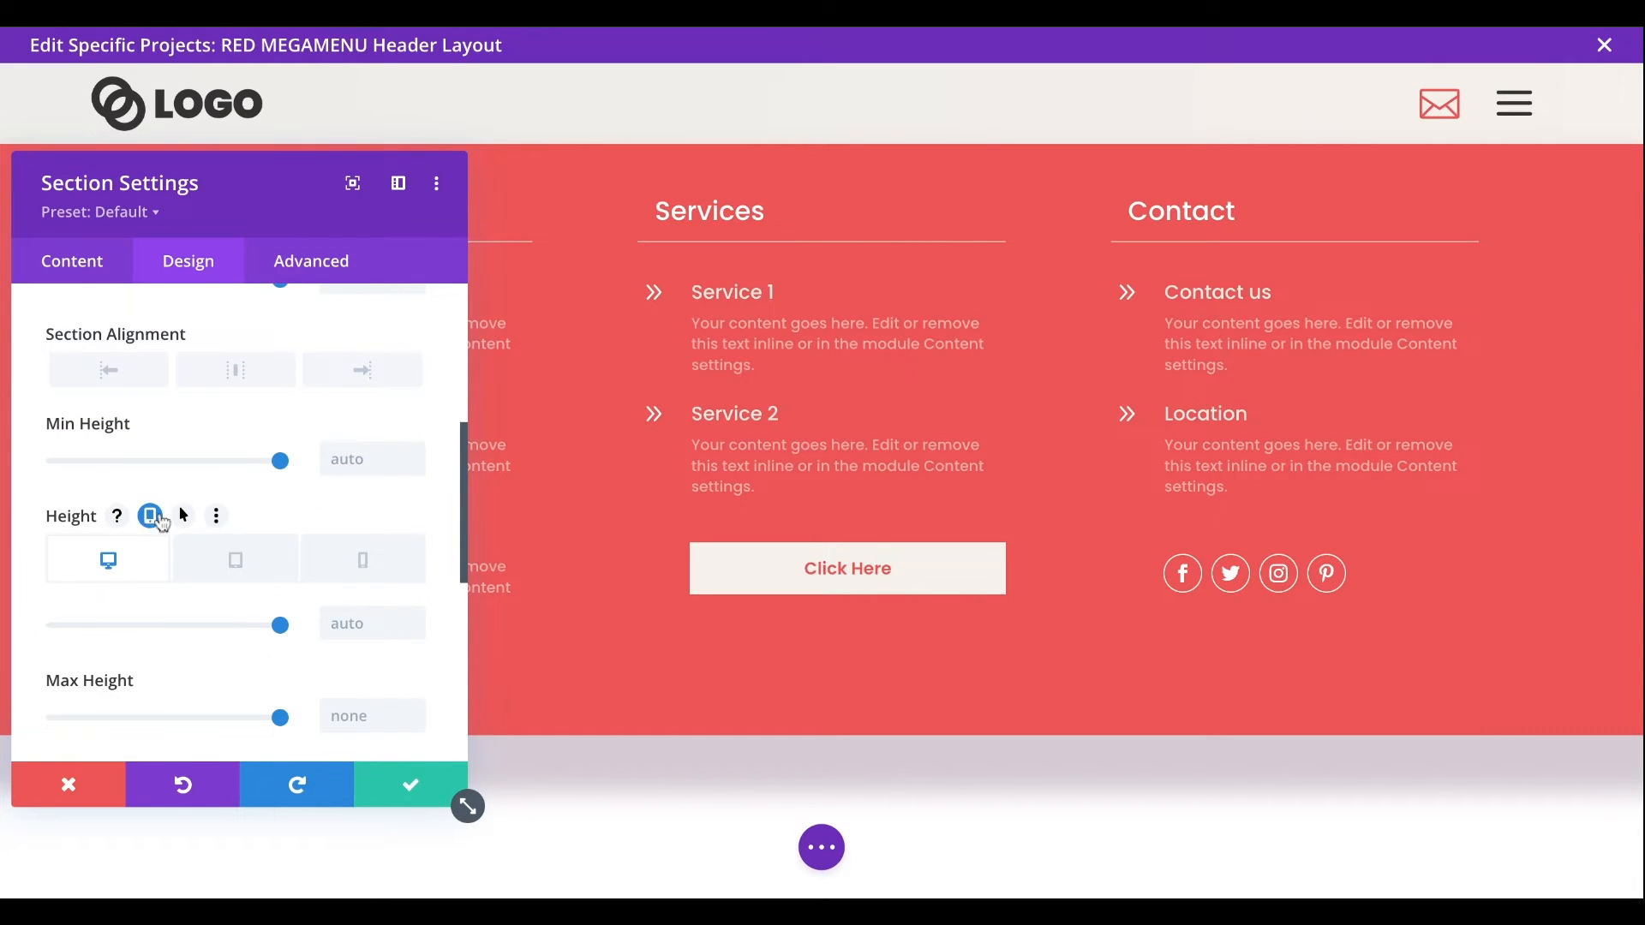
click(248, 565)
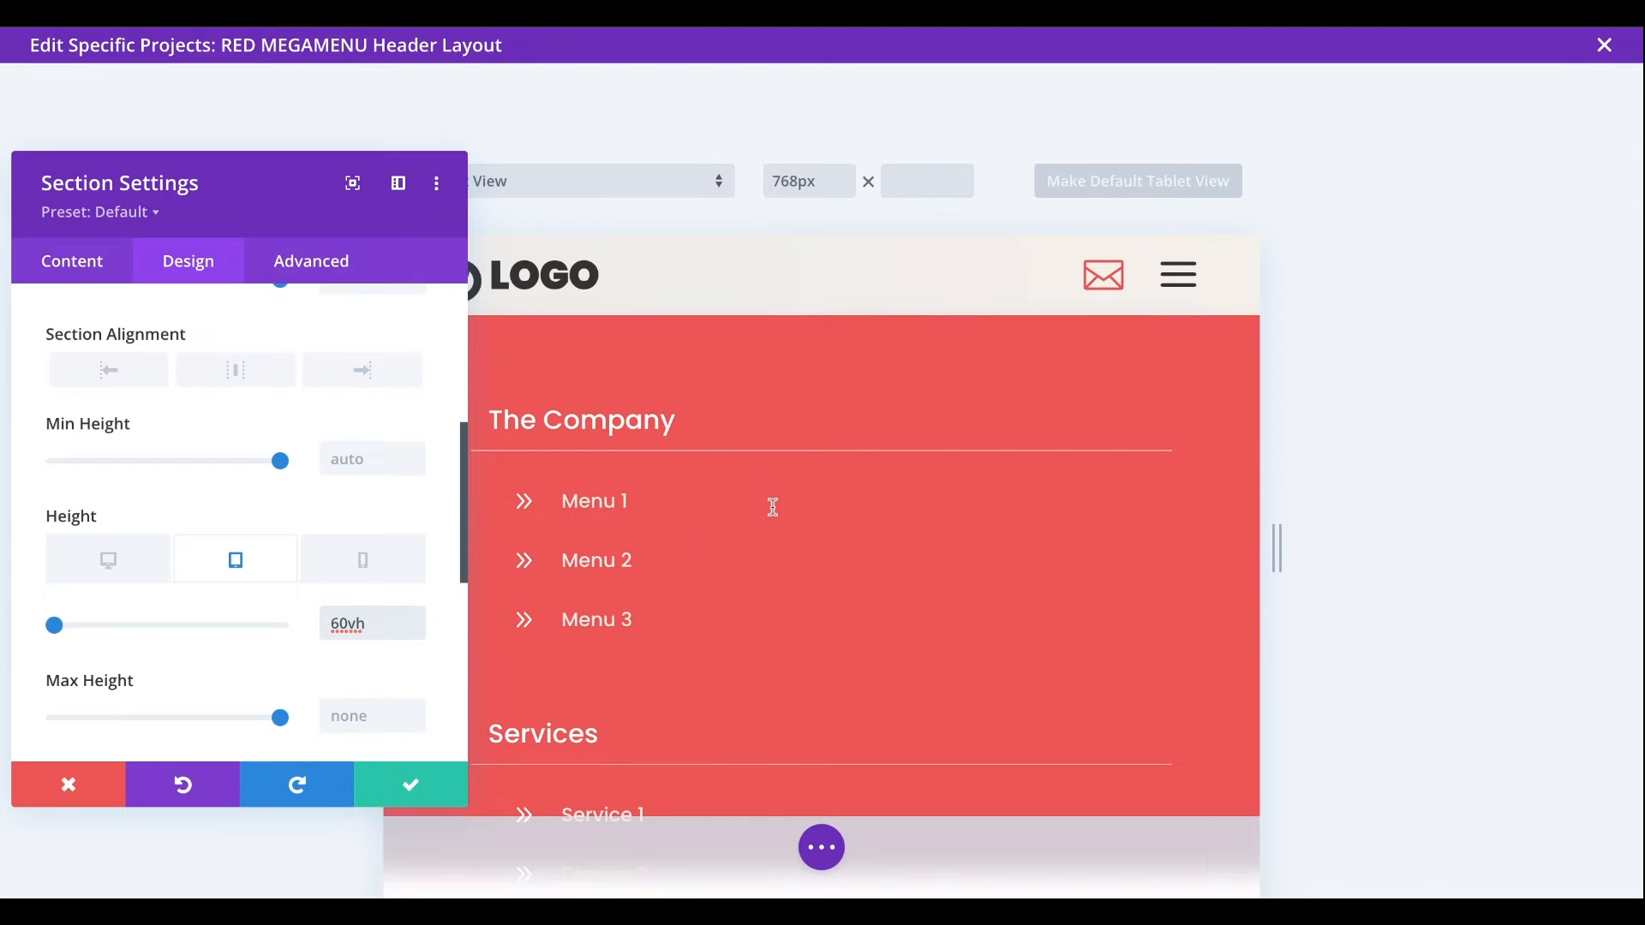
- Set the section's phone height to 60vh and check how the content overflows in the phone preview
click(374, 572)
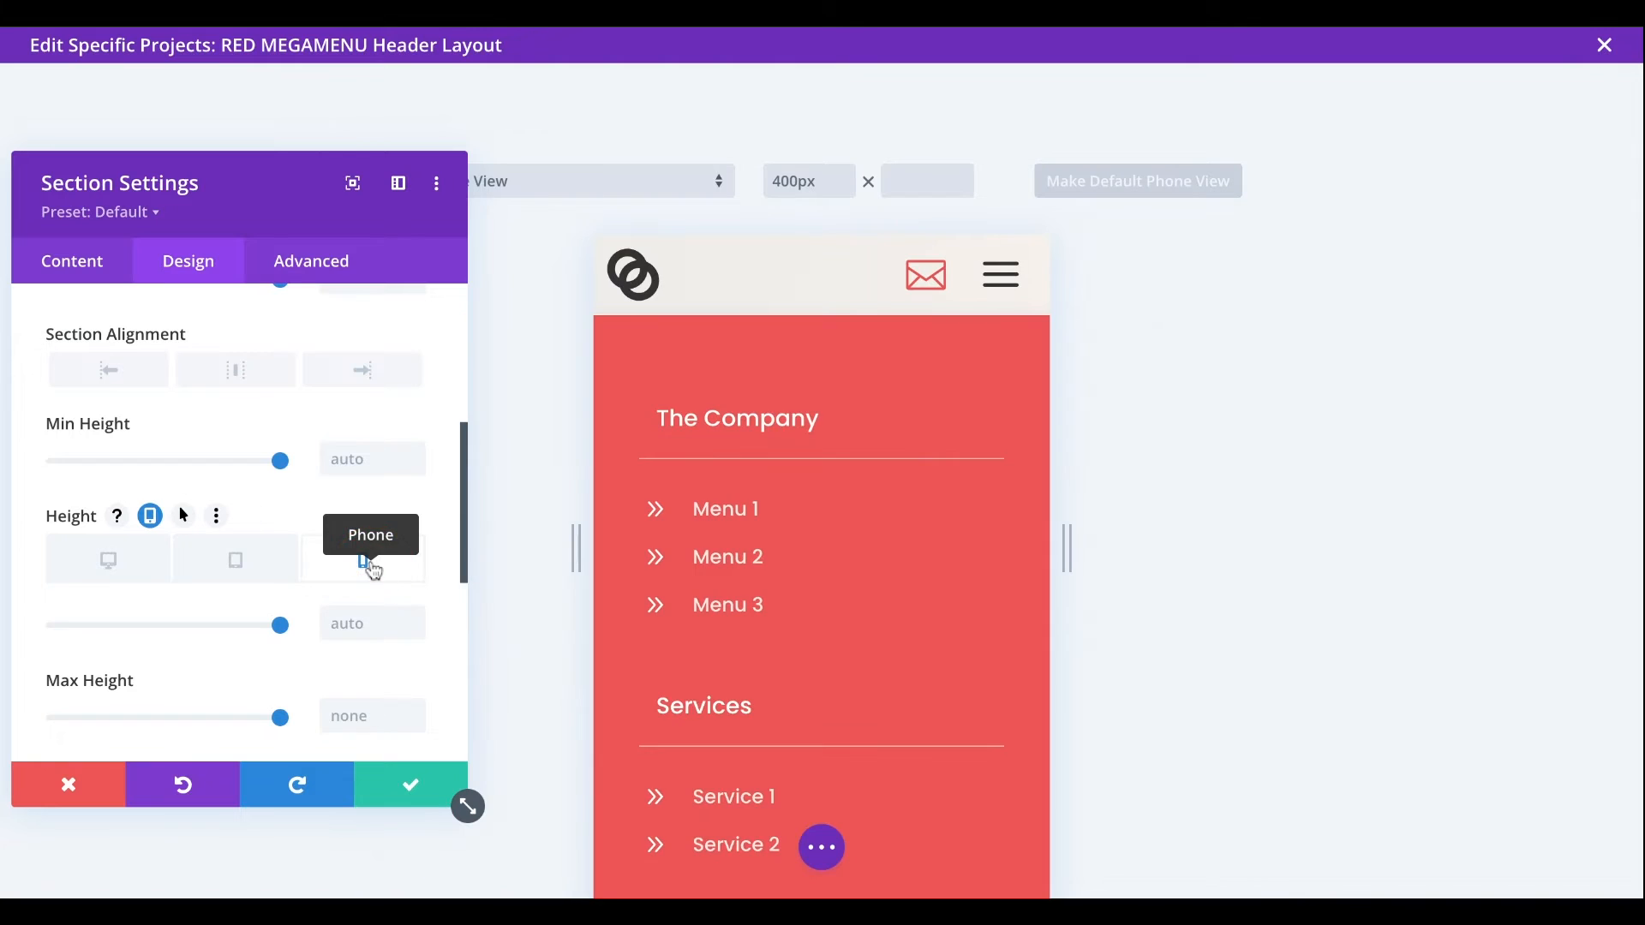
click(358, 623)
text(60vh)
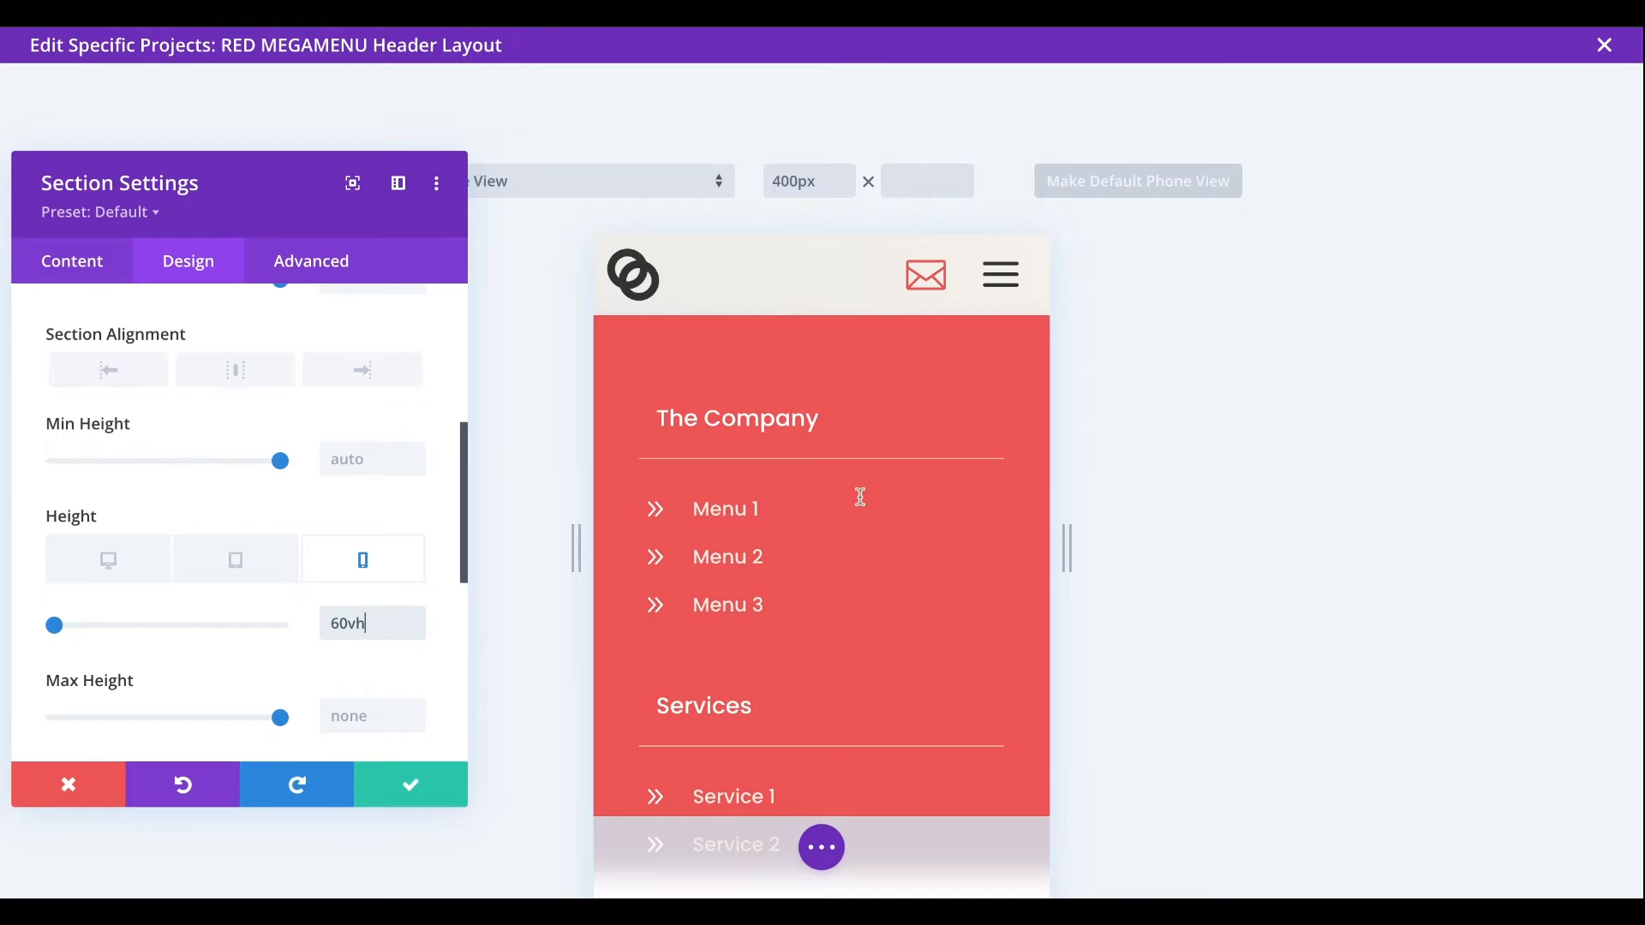
scroll(810, 551, down, 1)
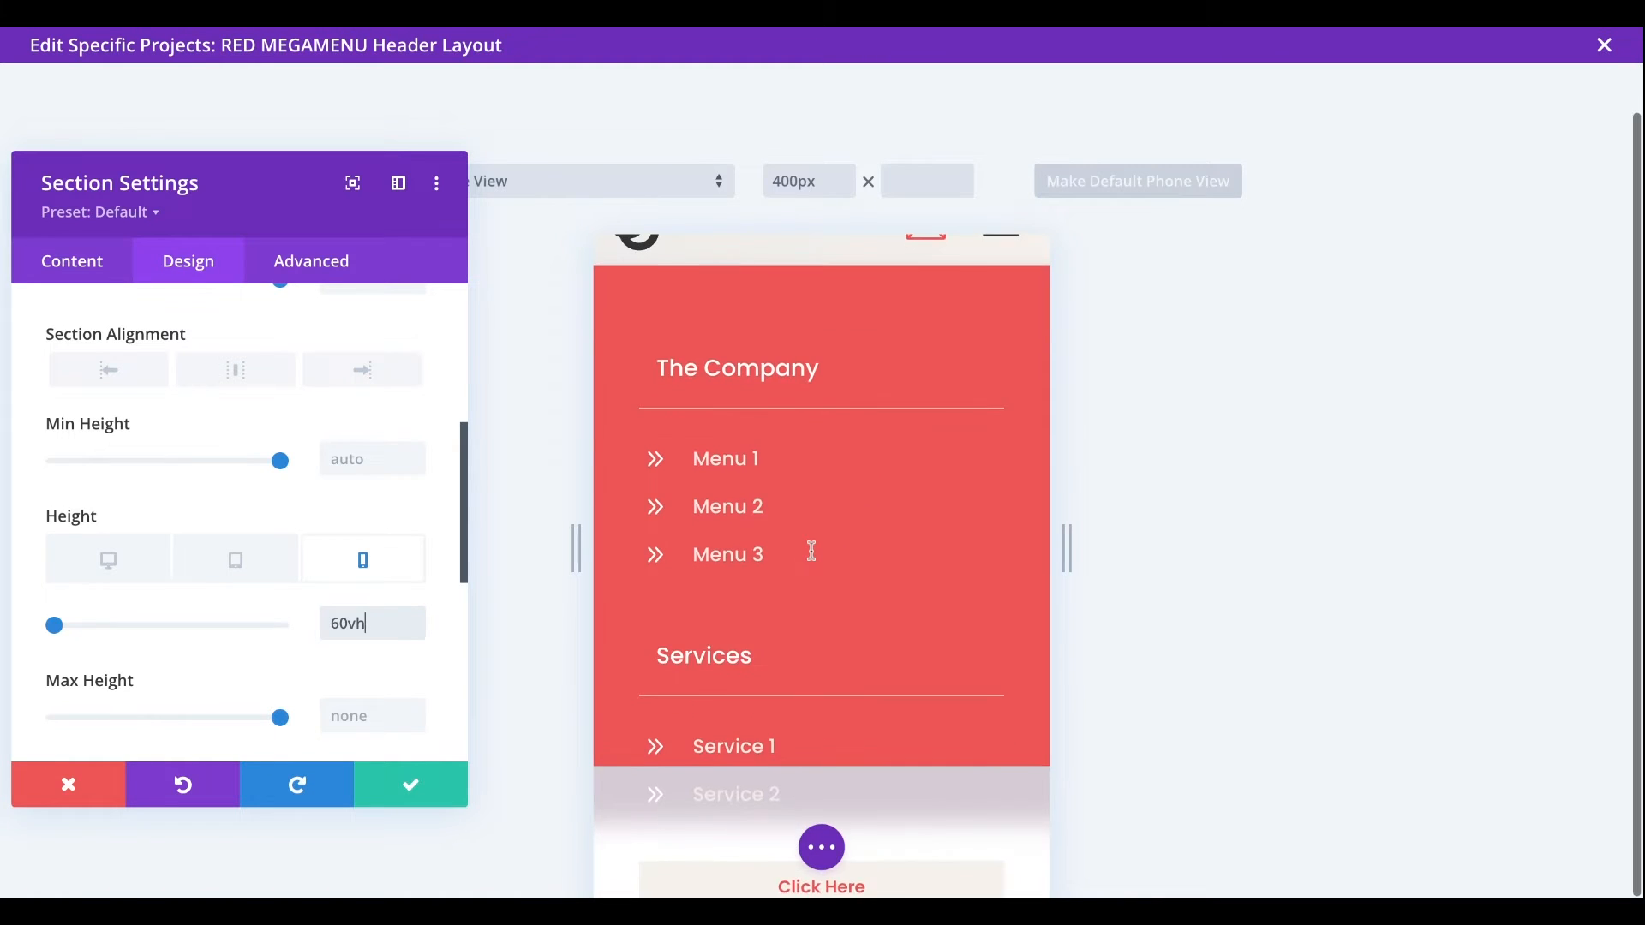
scroll(809, 551, up, 1)
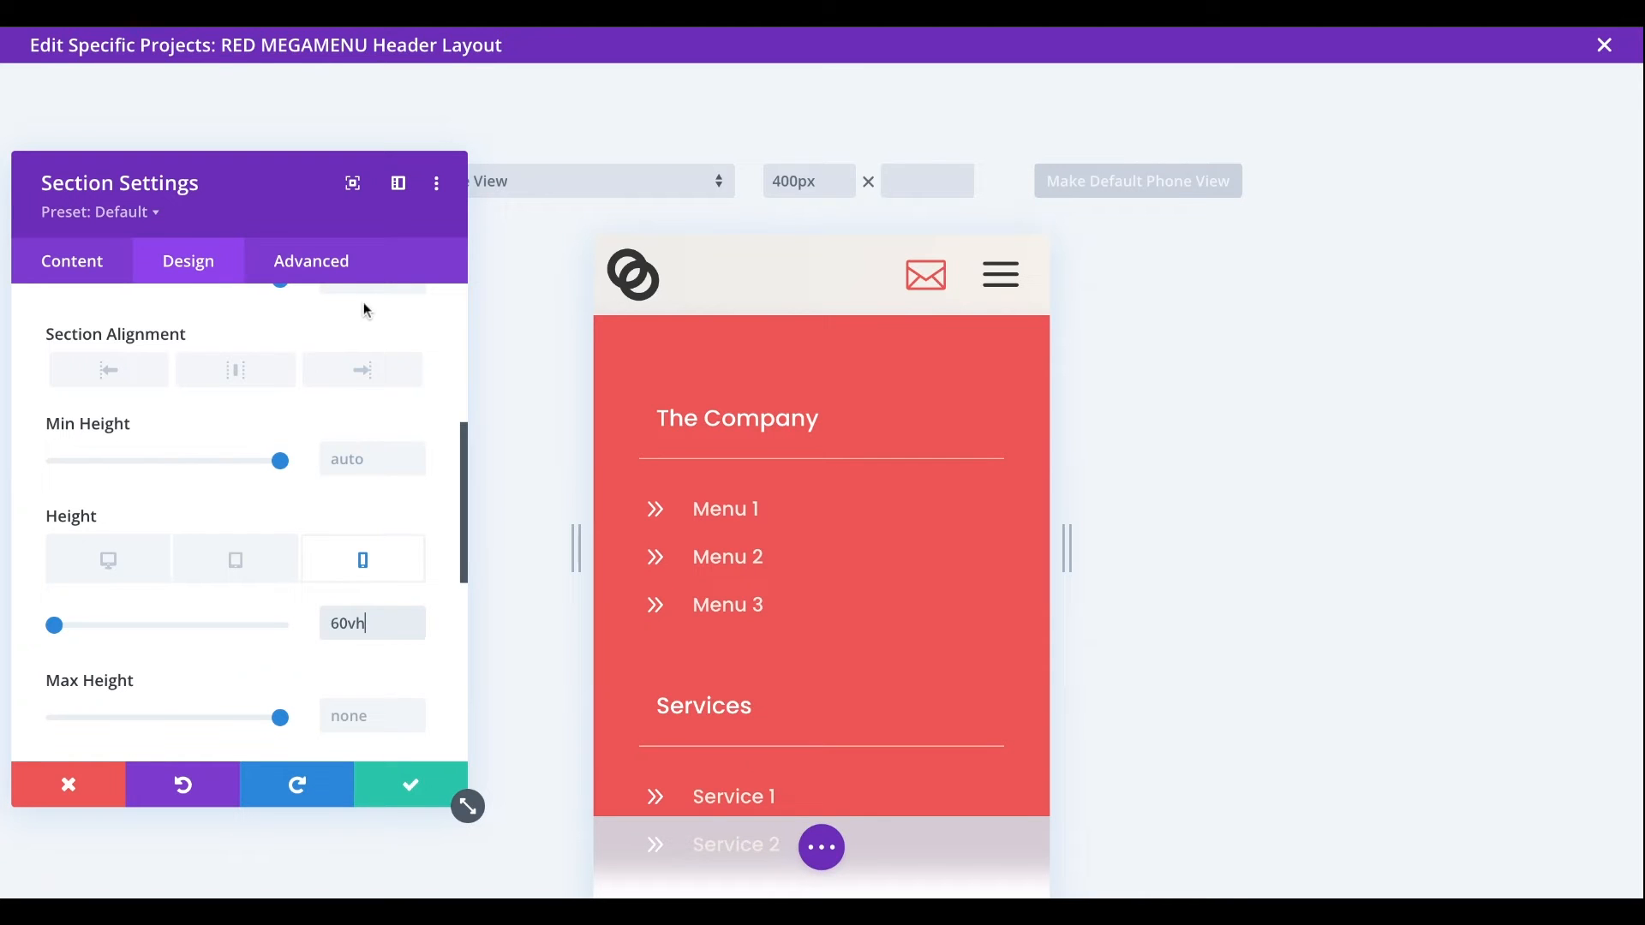
- Set the section's vertical overflow to Auto and test scrolling its content in the phone preview
click(313, 265)
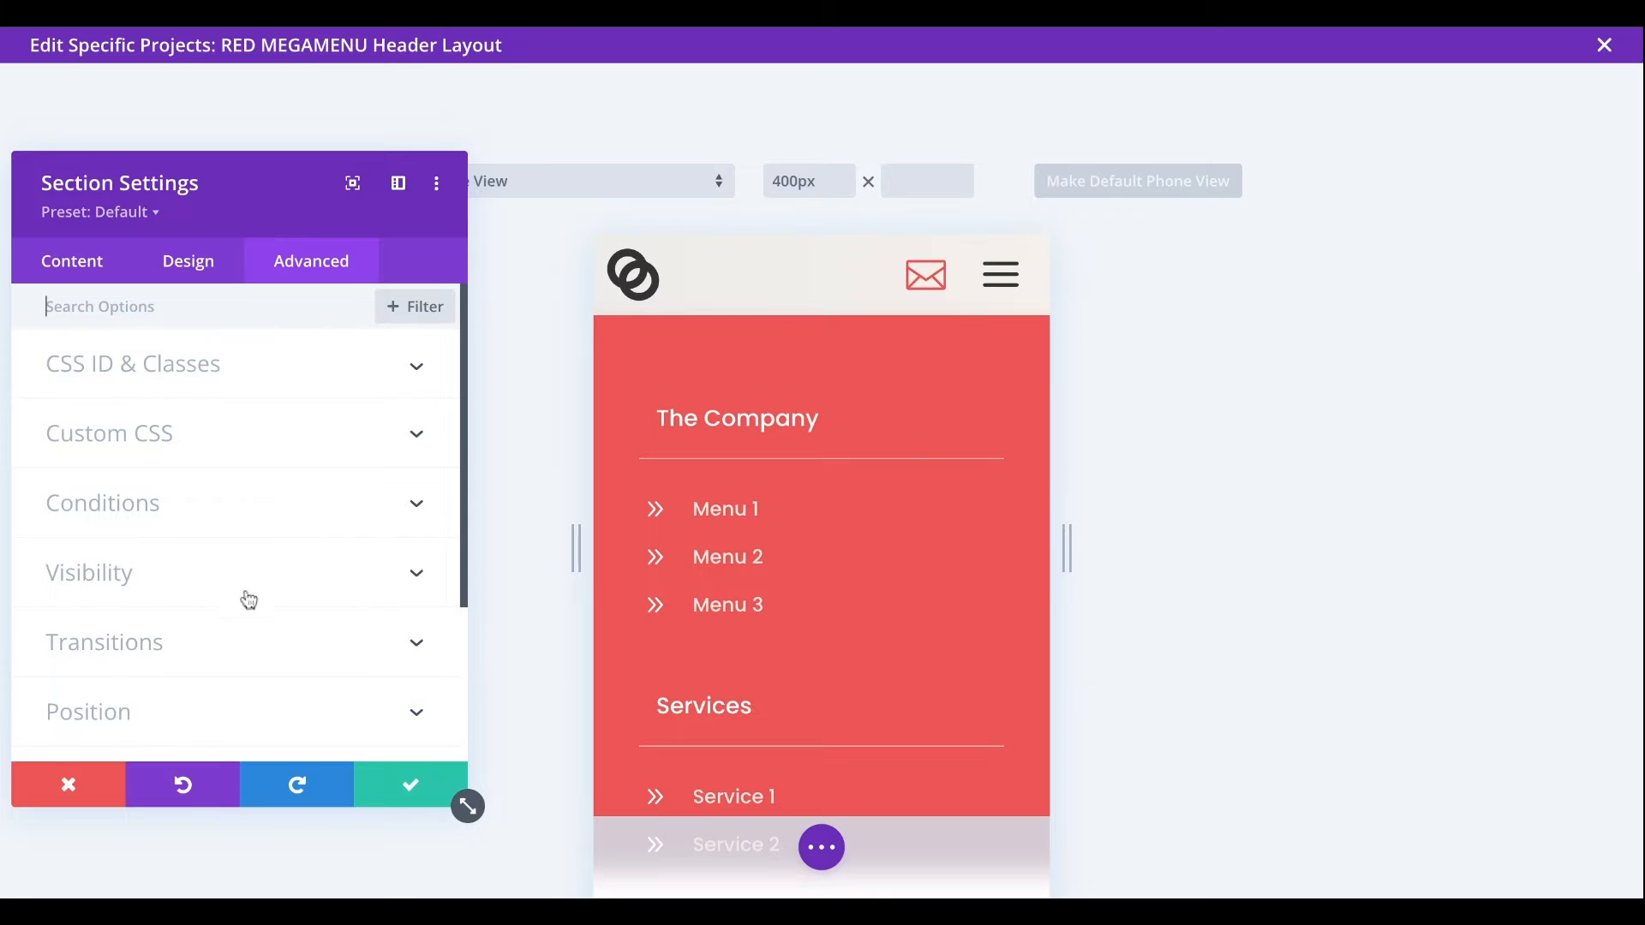
click(100, 574)
click(178, 655)
click(169, 746)
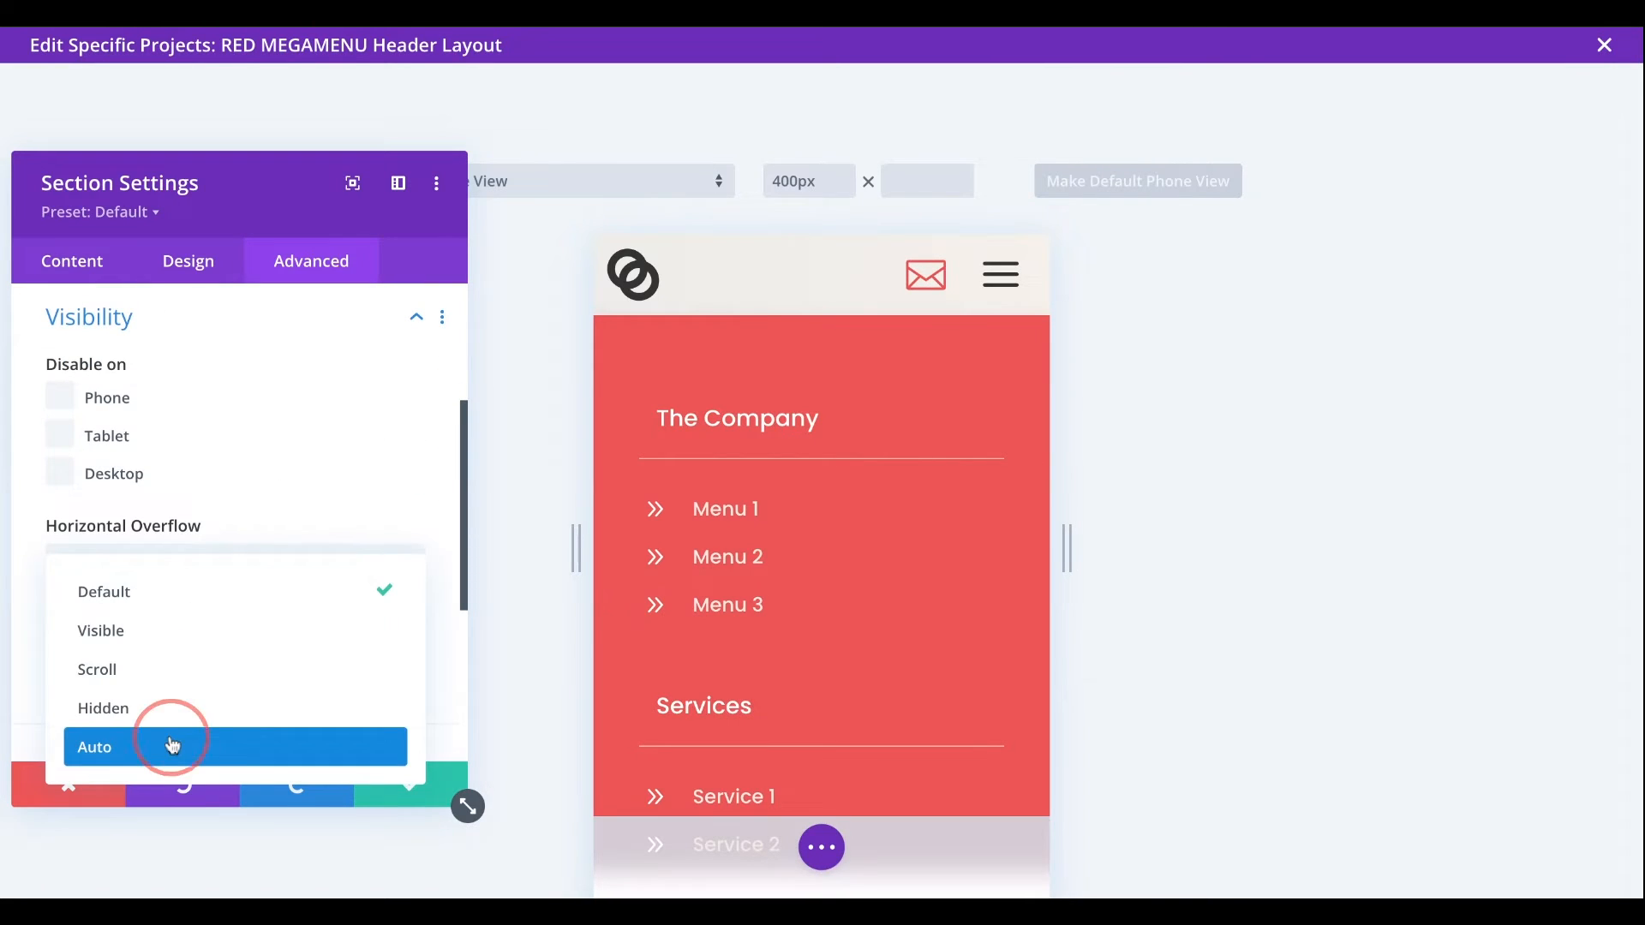
scroll(805, 537, down, 5)
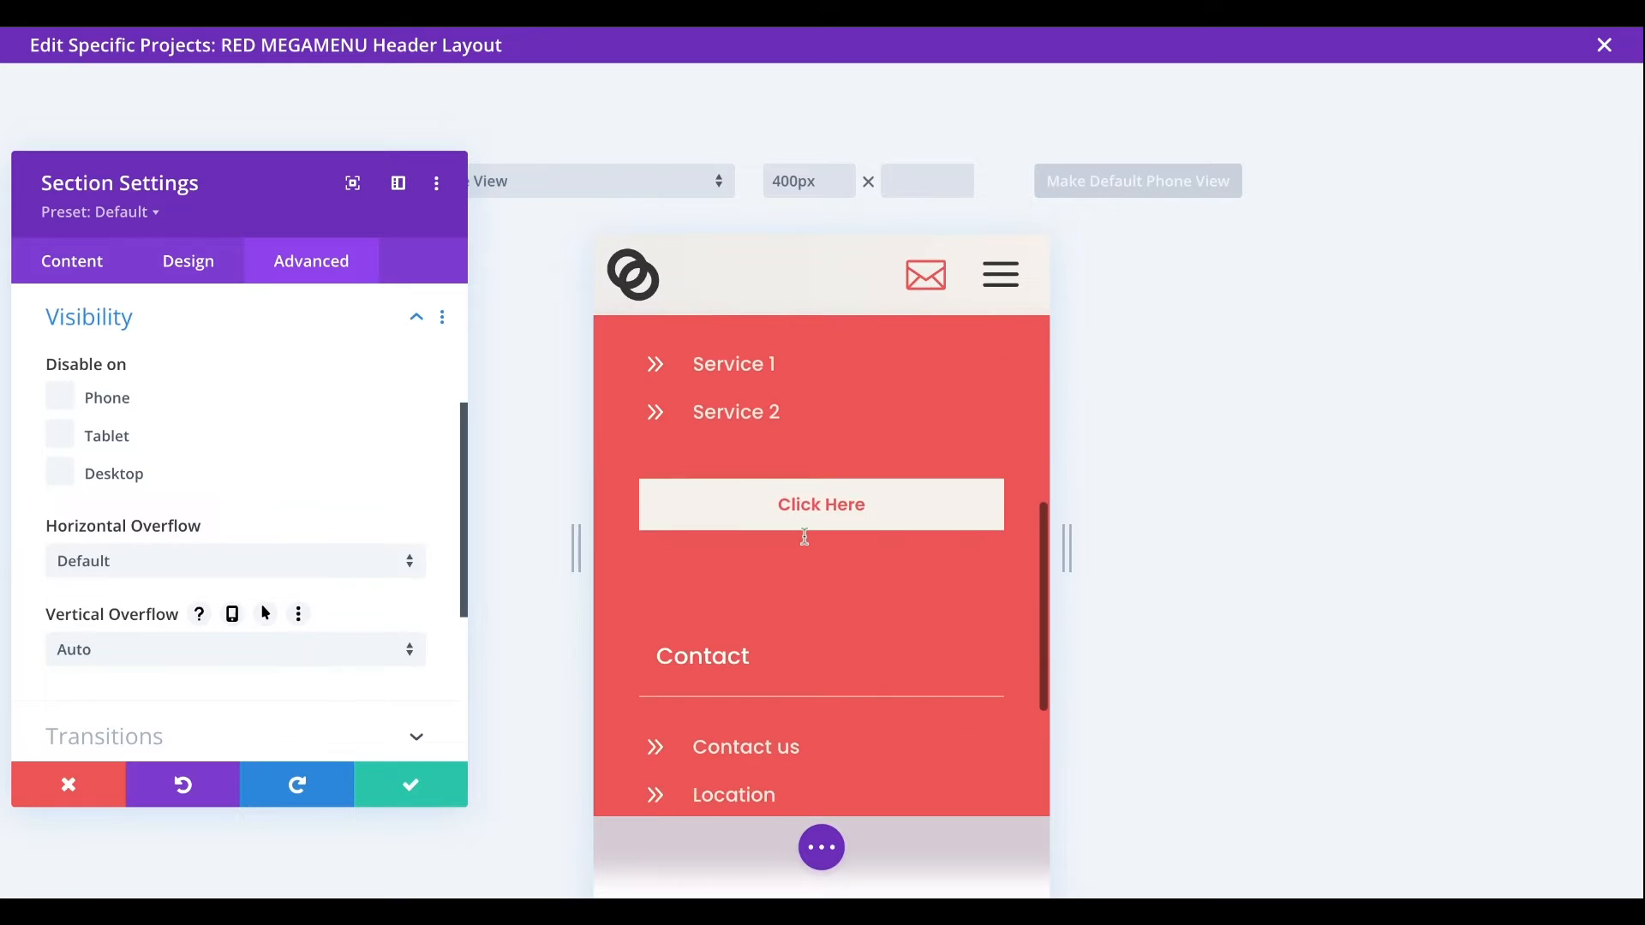
scroll(805, 536, up, 5)
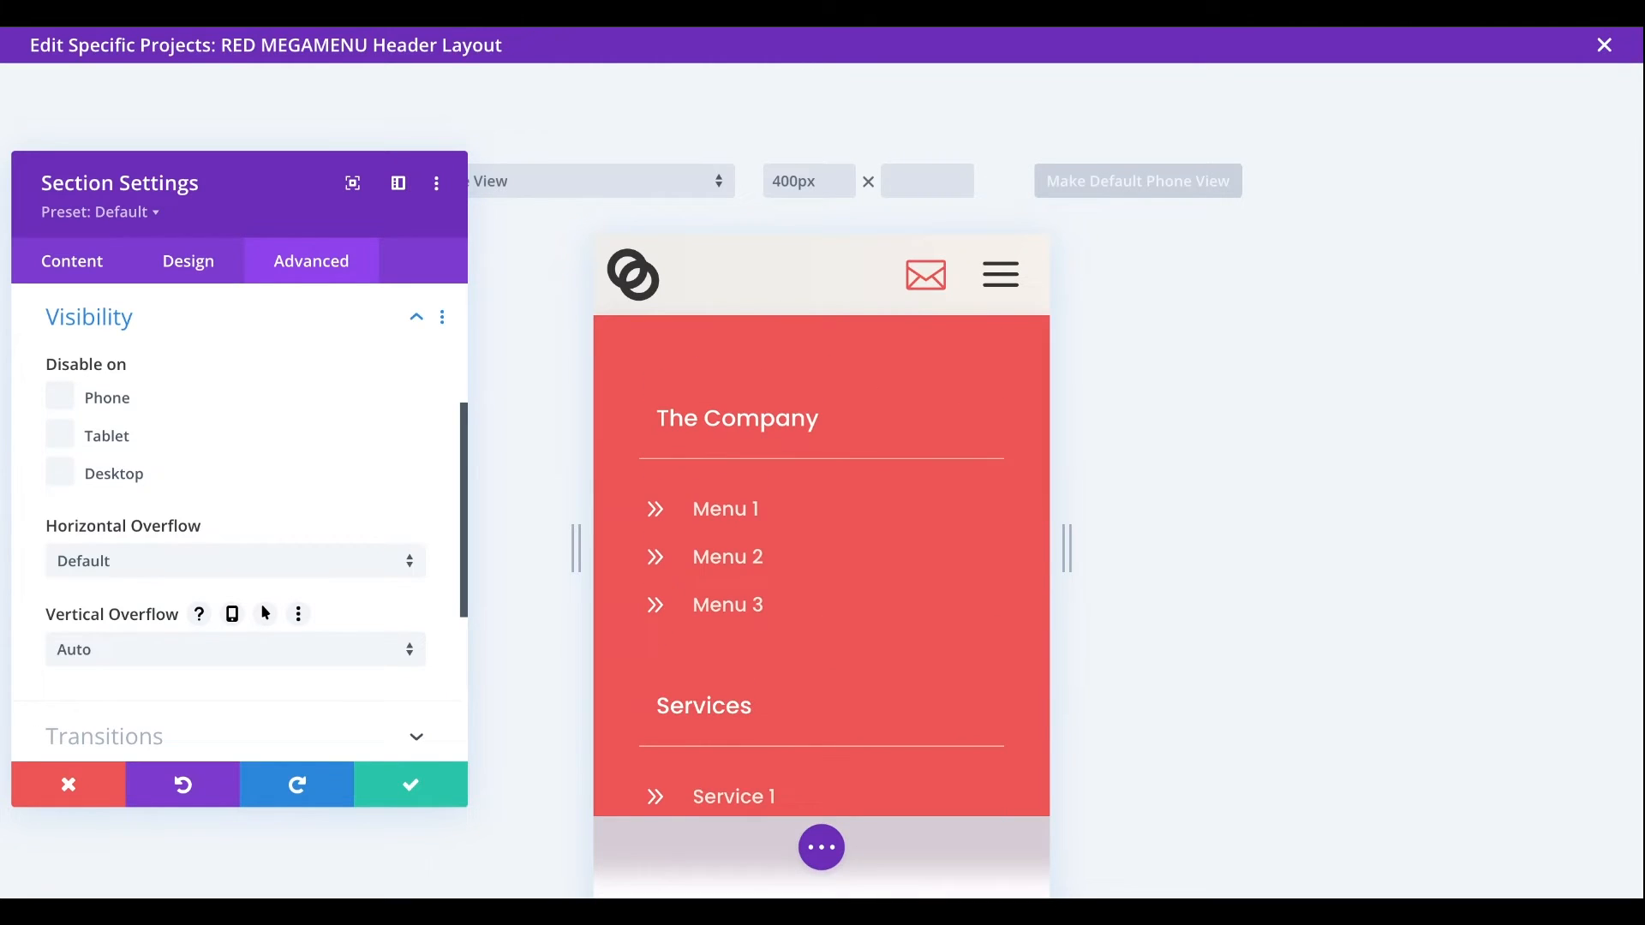
- Check the mega menu's scrolling in the phone preview and return the builder to desktop view
scroll(806, 537, down, 5)
scroll(793, 476, down, 2)
scroll(793, 476, up, 5)
click(821, 847)
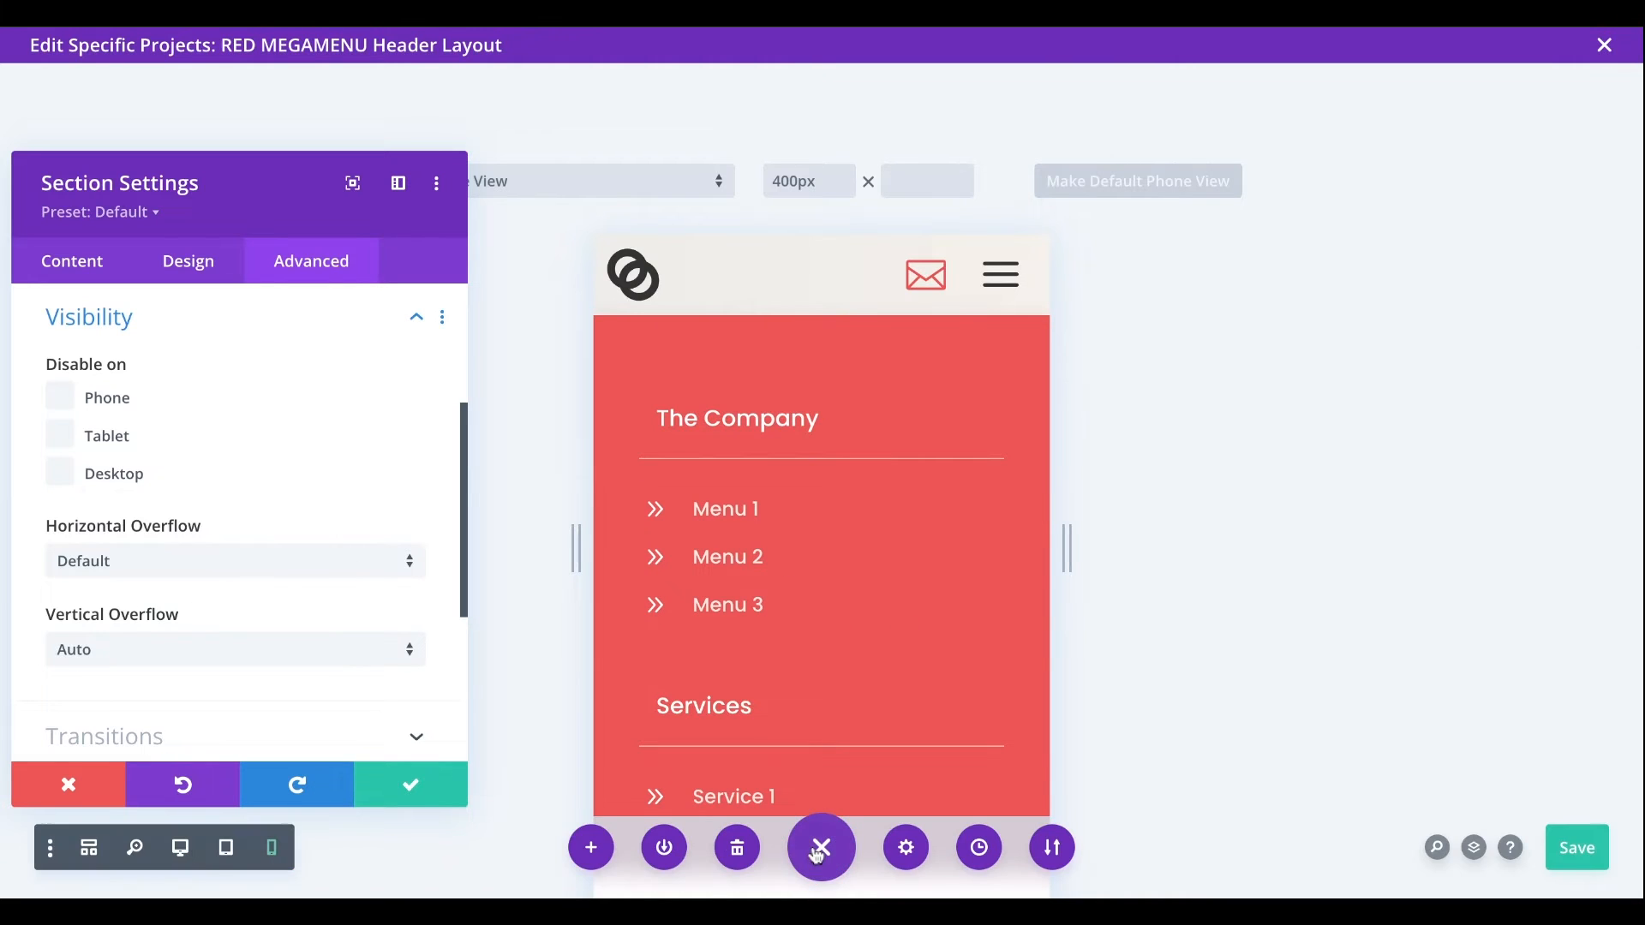
click(180, 850)
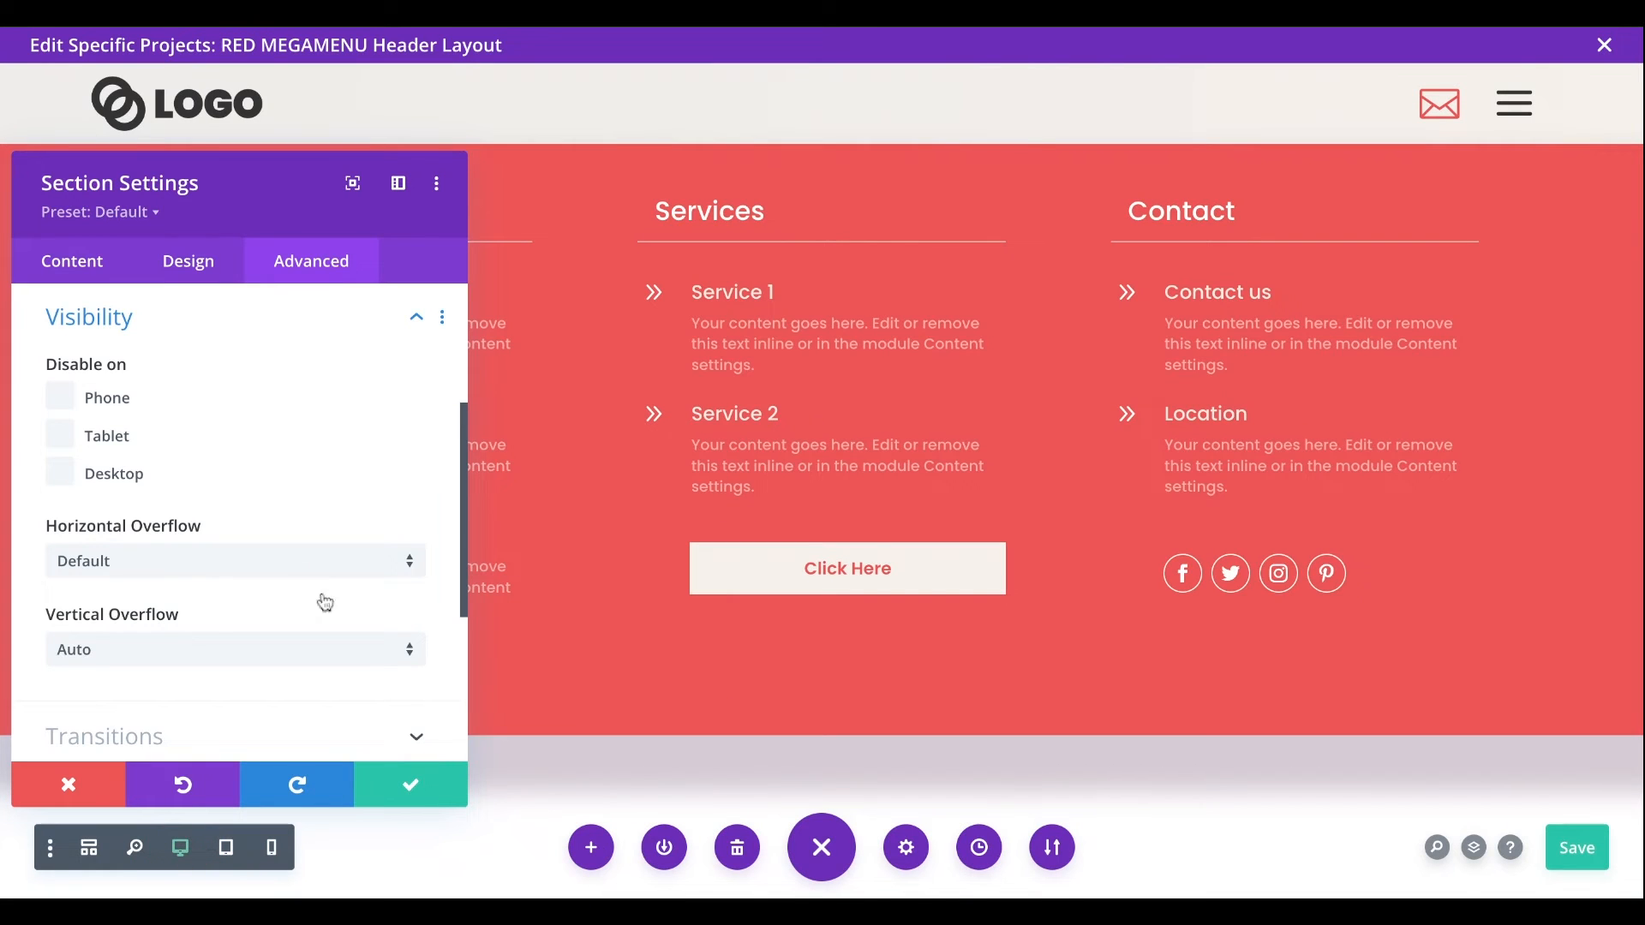
- Assign the CSS ID red-megamenu to the mega menu section, copy the ID and save the section settings
scroll(326, 385, up, 3)
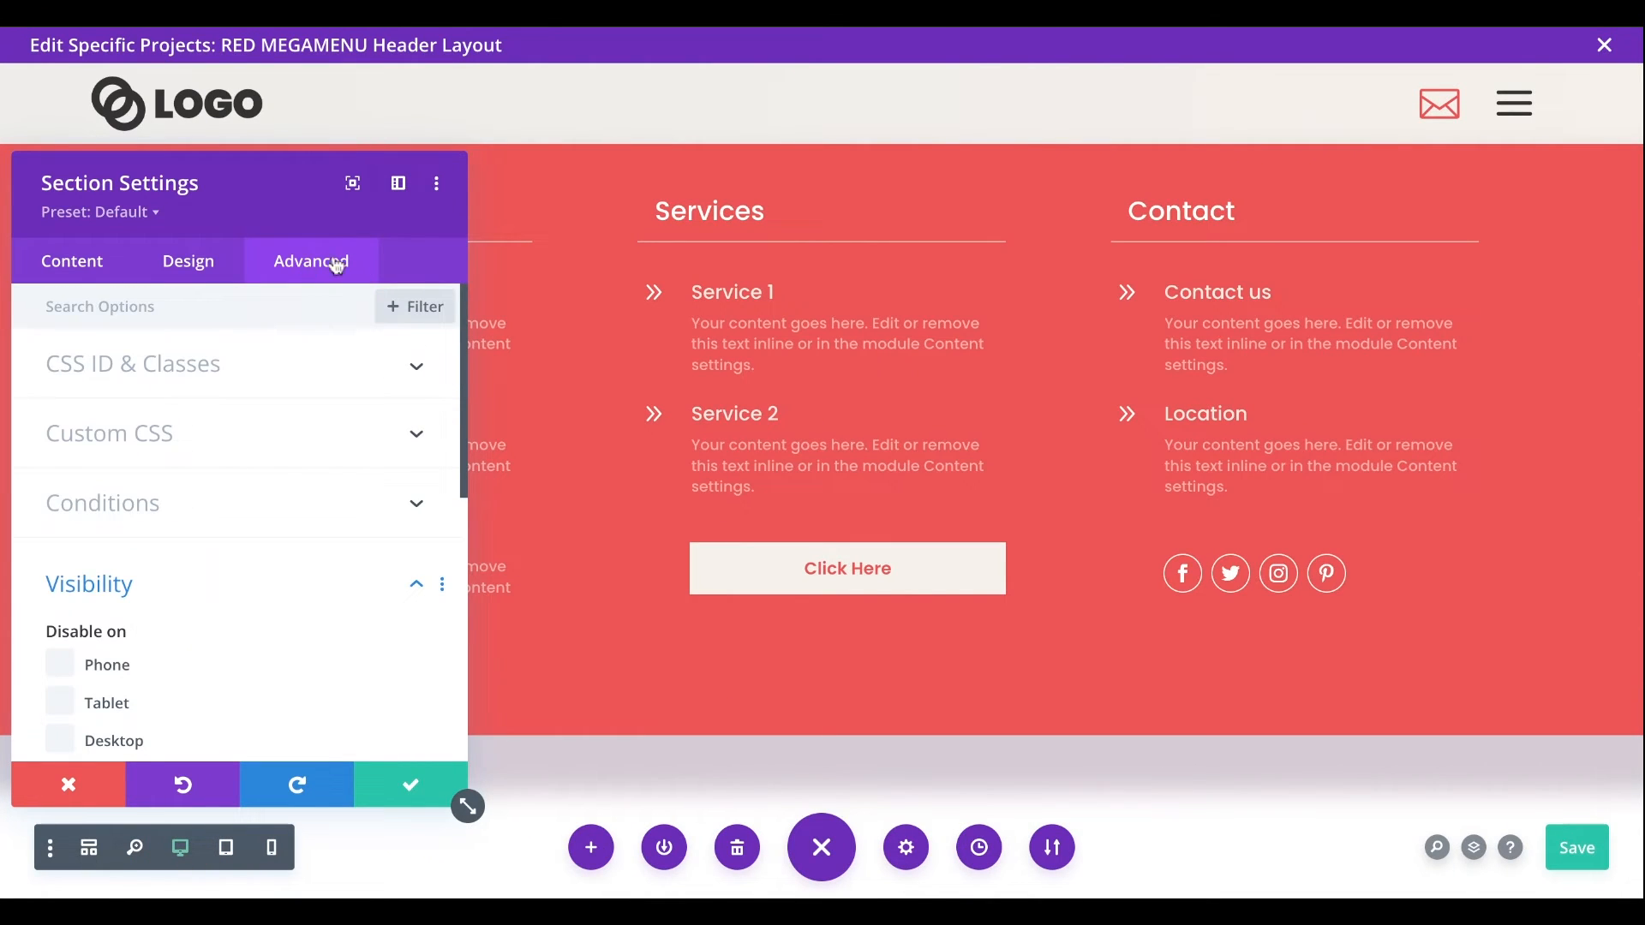
click(96, 369)
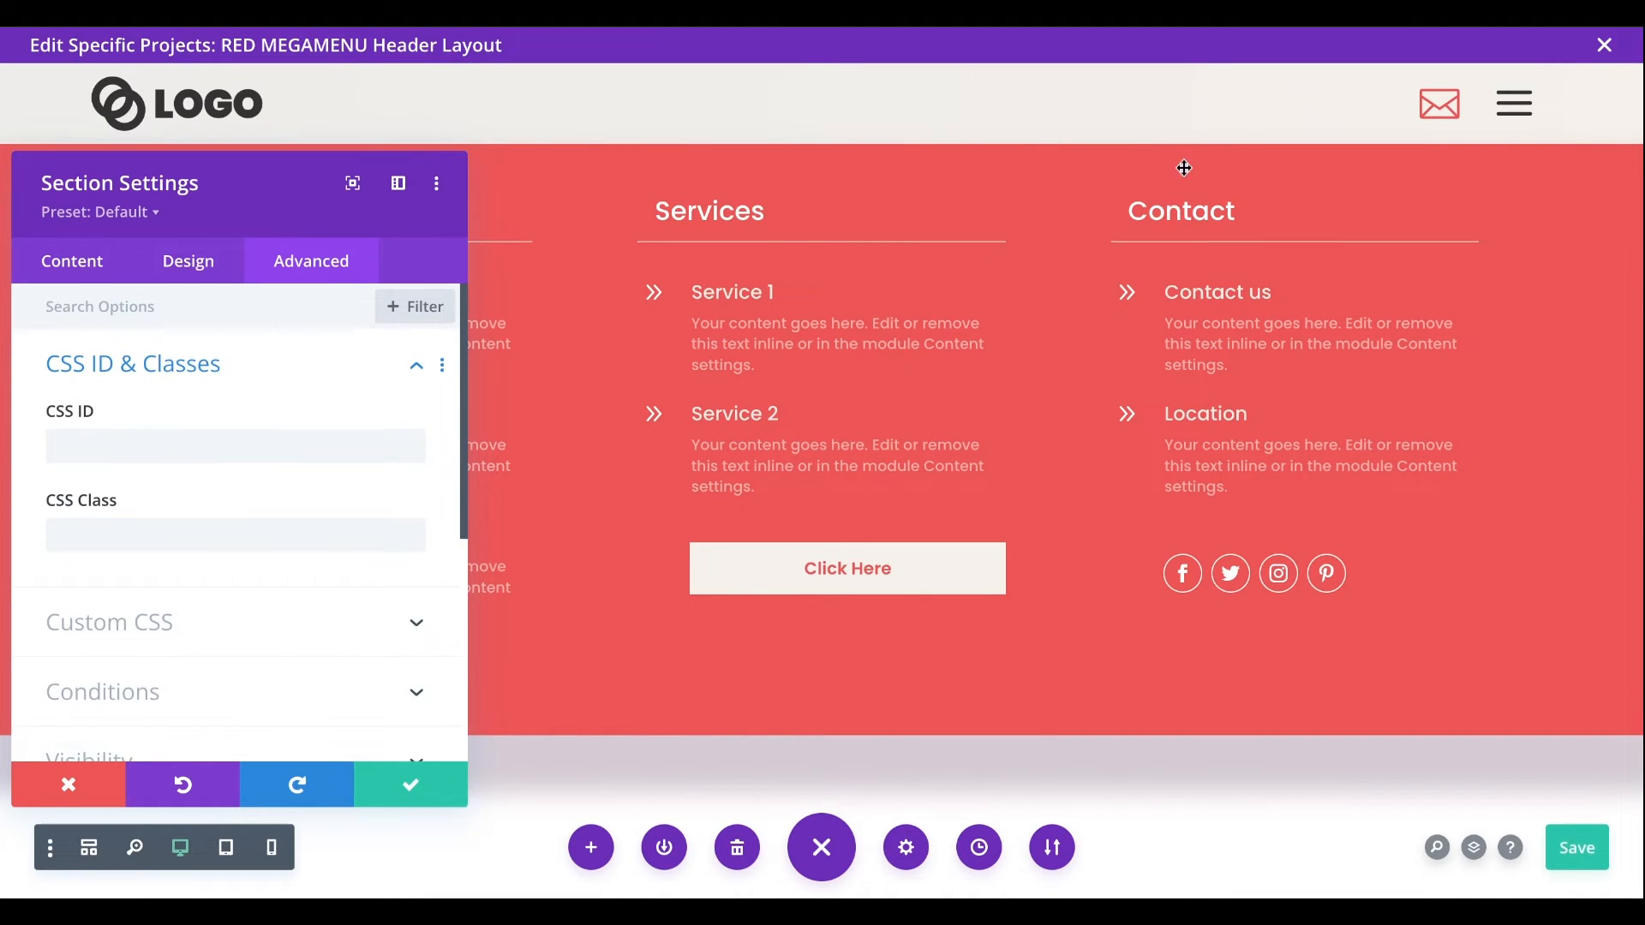
click(84, 446)
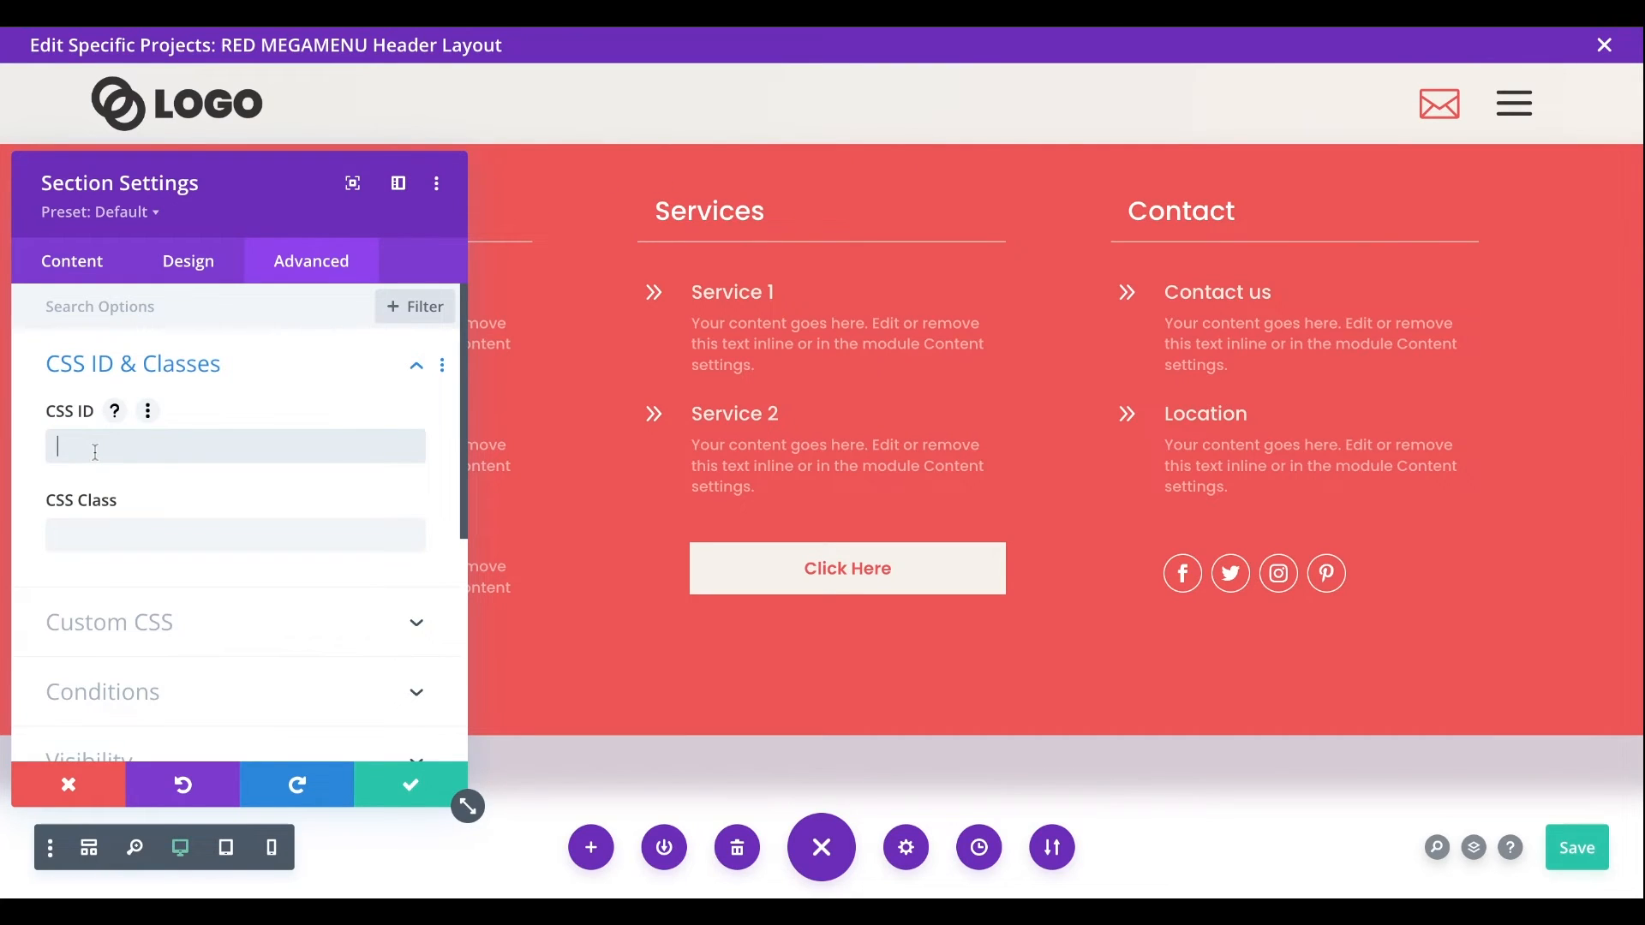
text(red-megamenu)
drag(193, 451, 15, 461)
drag(191, 452, 37, 448)
key(ctrl+c)
click(125, 438)
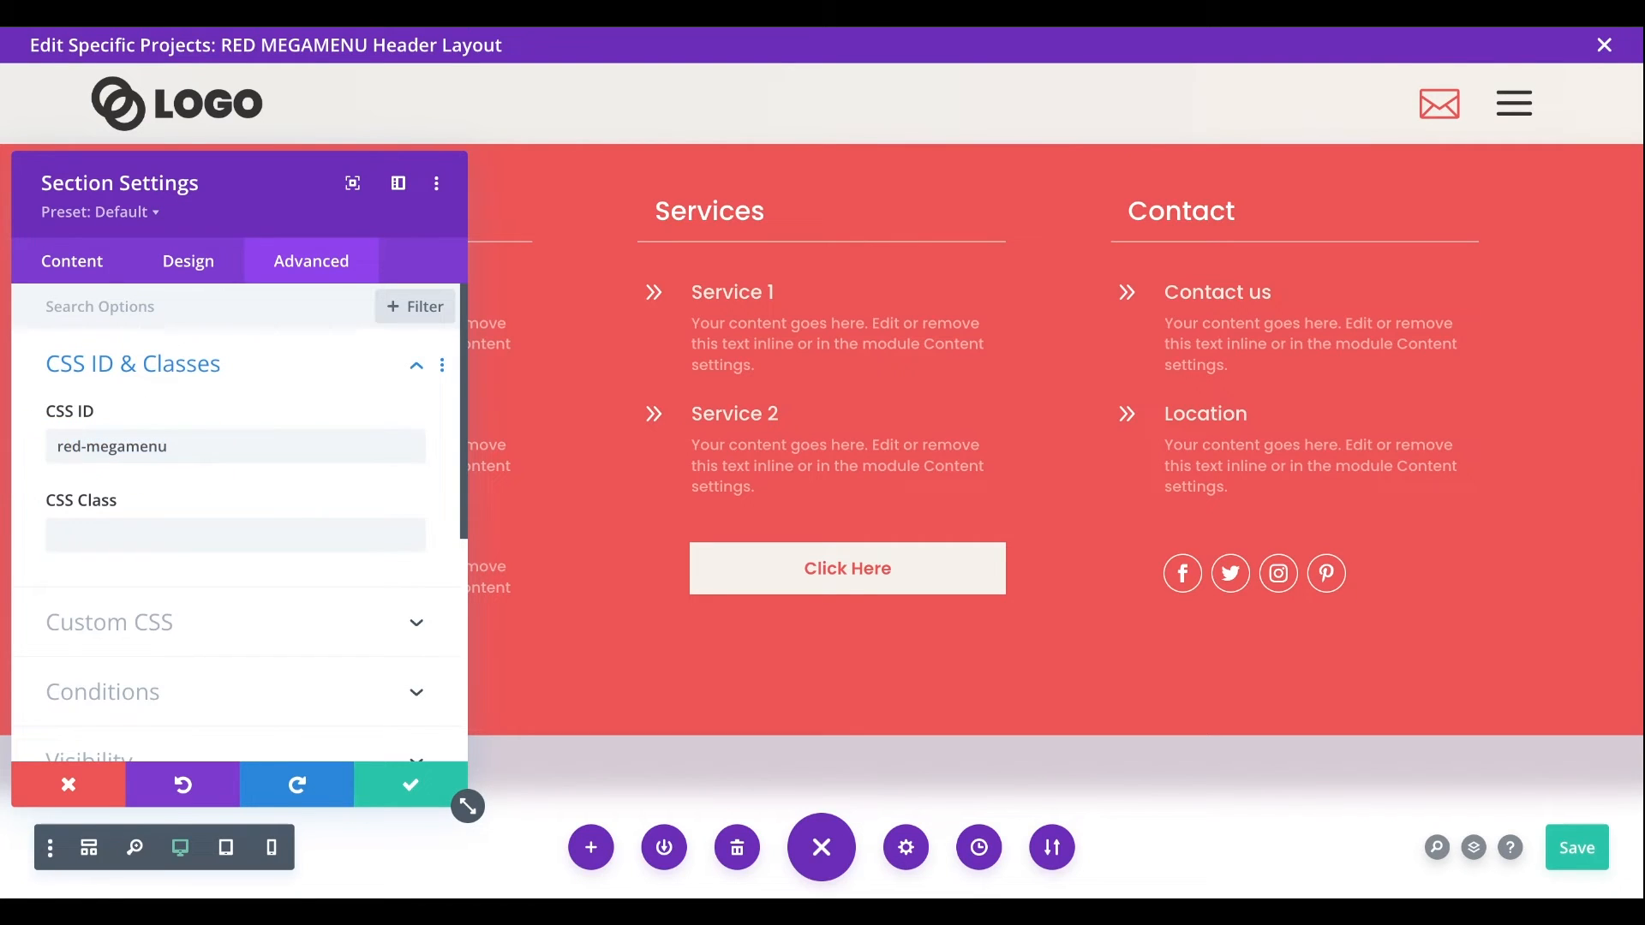
click(427, 787)
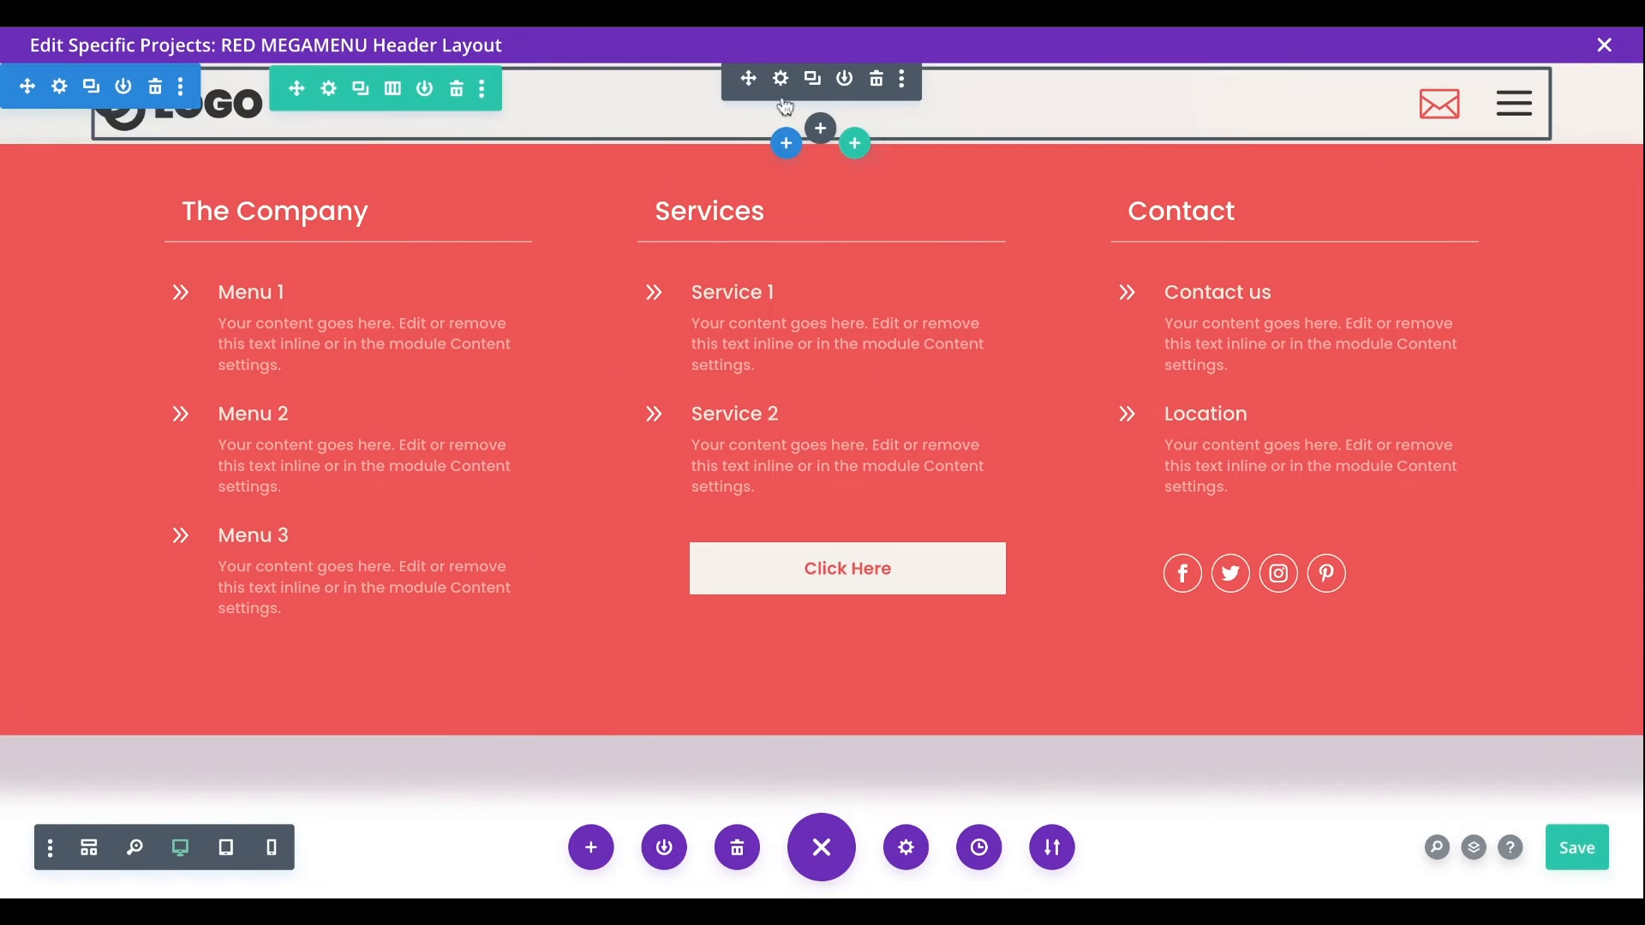
- Set the Hamburger menu item's target Element CSS ID to red-megamenu for its Show link
click(781, 79)
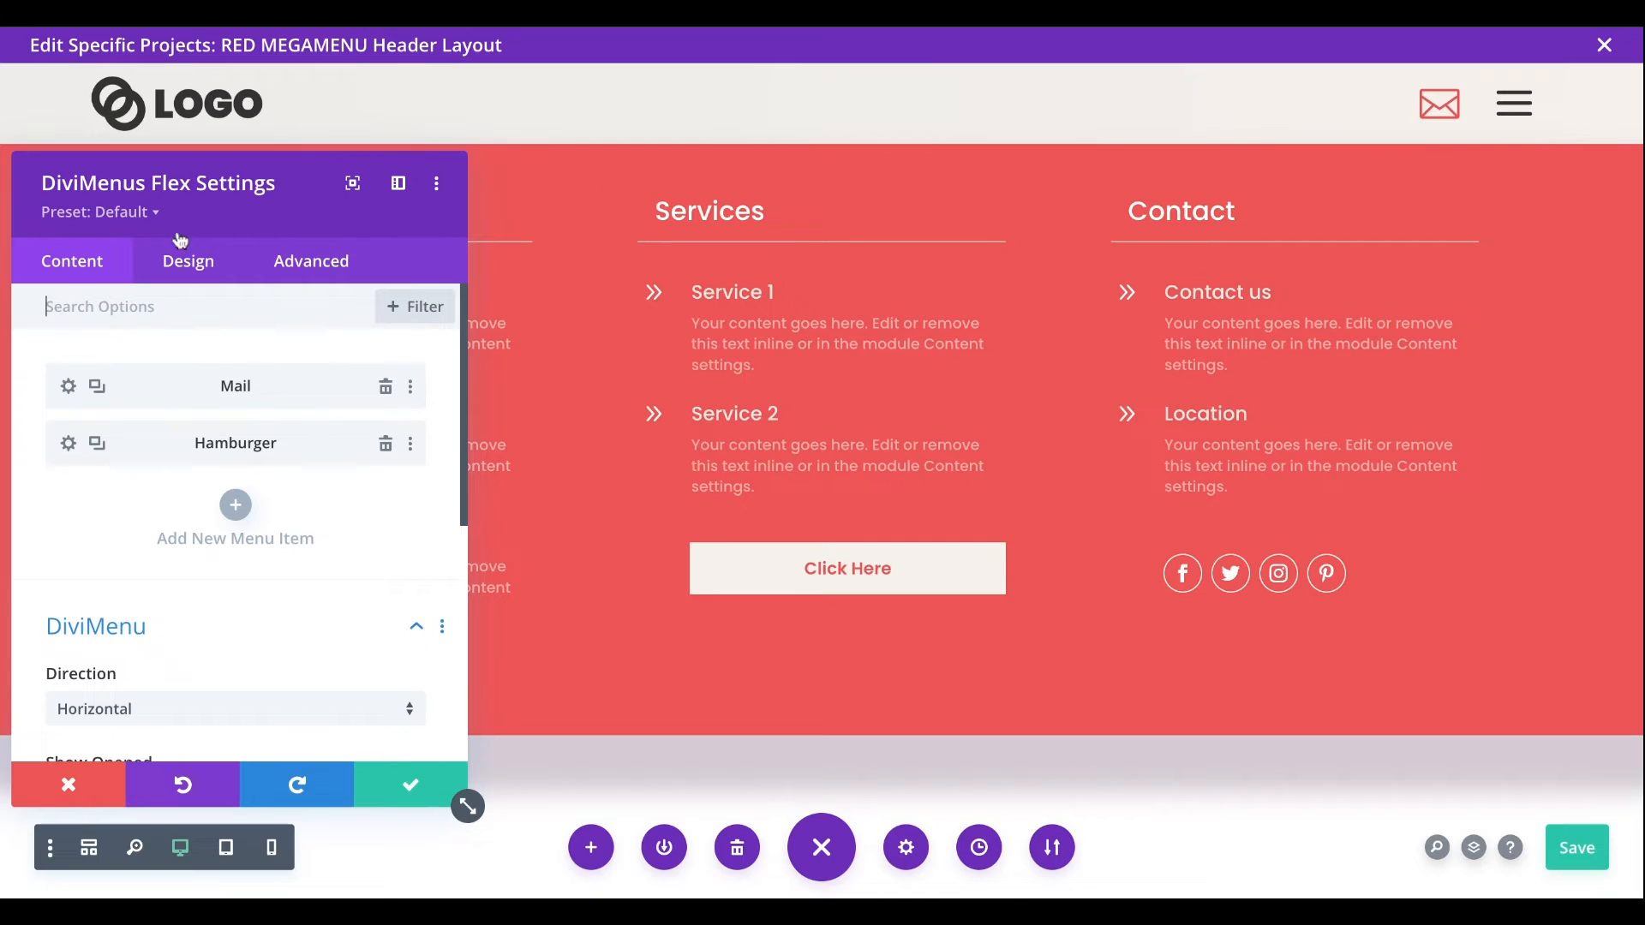
click(67, 447)
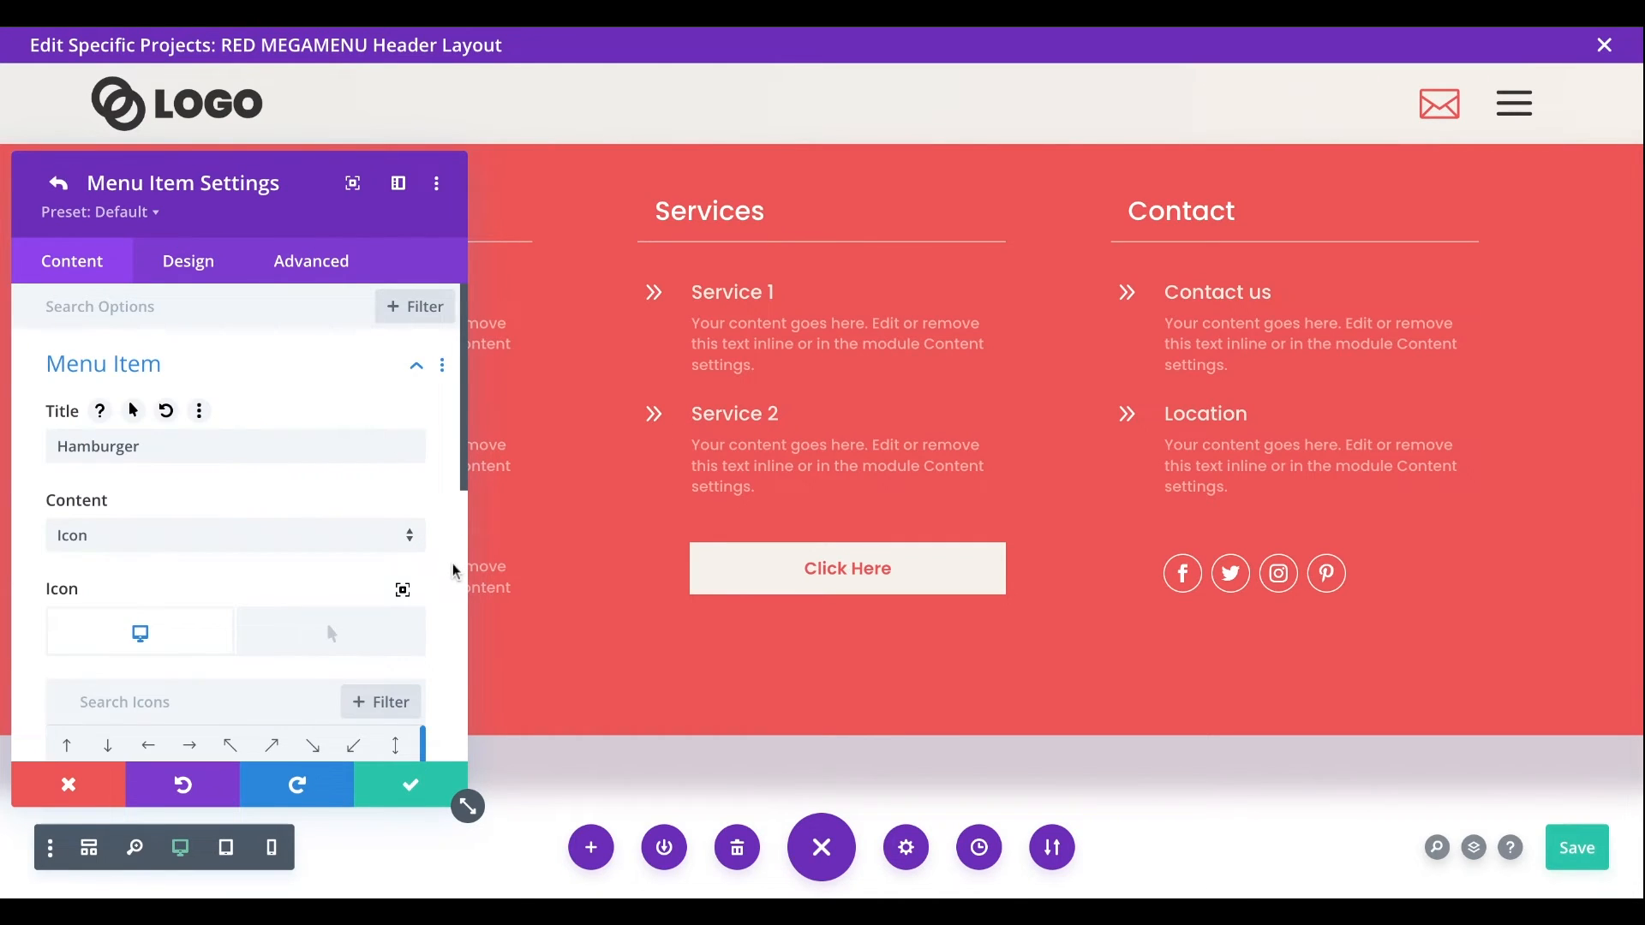
scroll(455, 572, down, 10)
click(125, 627)
scroll(416, 639, up, 3)
scroll(418, 644, down, 1)
scroll(417, 644, down, 3)
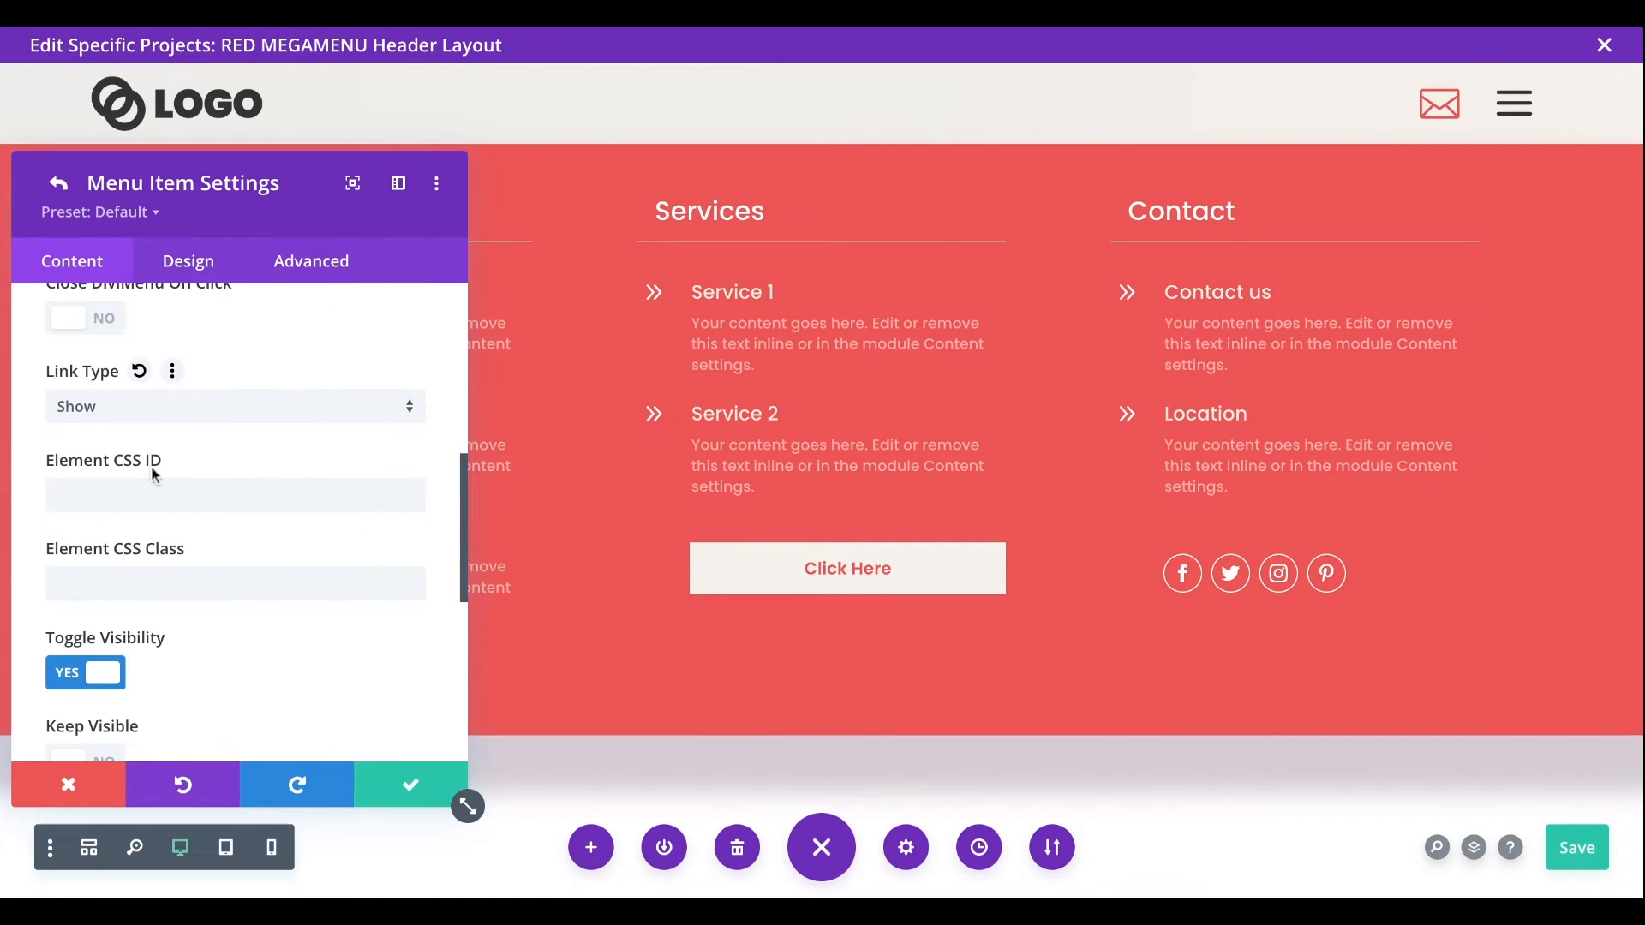
click(82, 497)
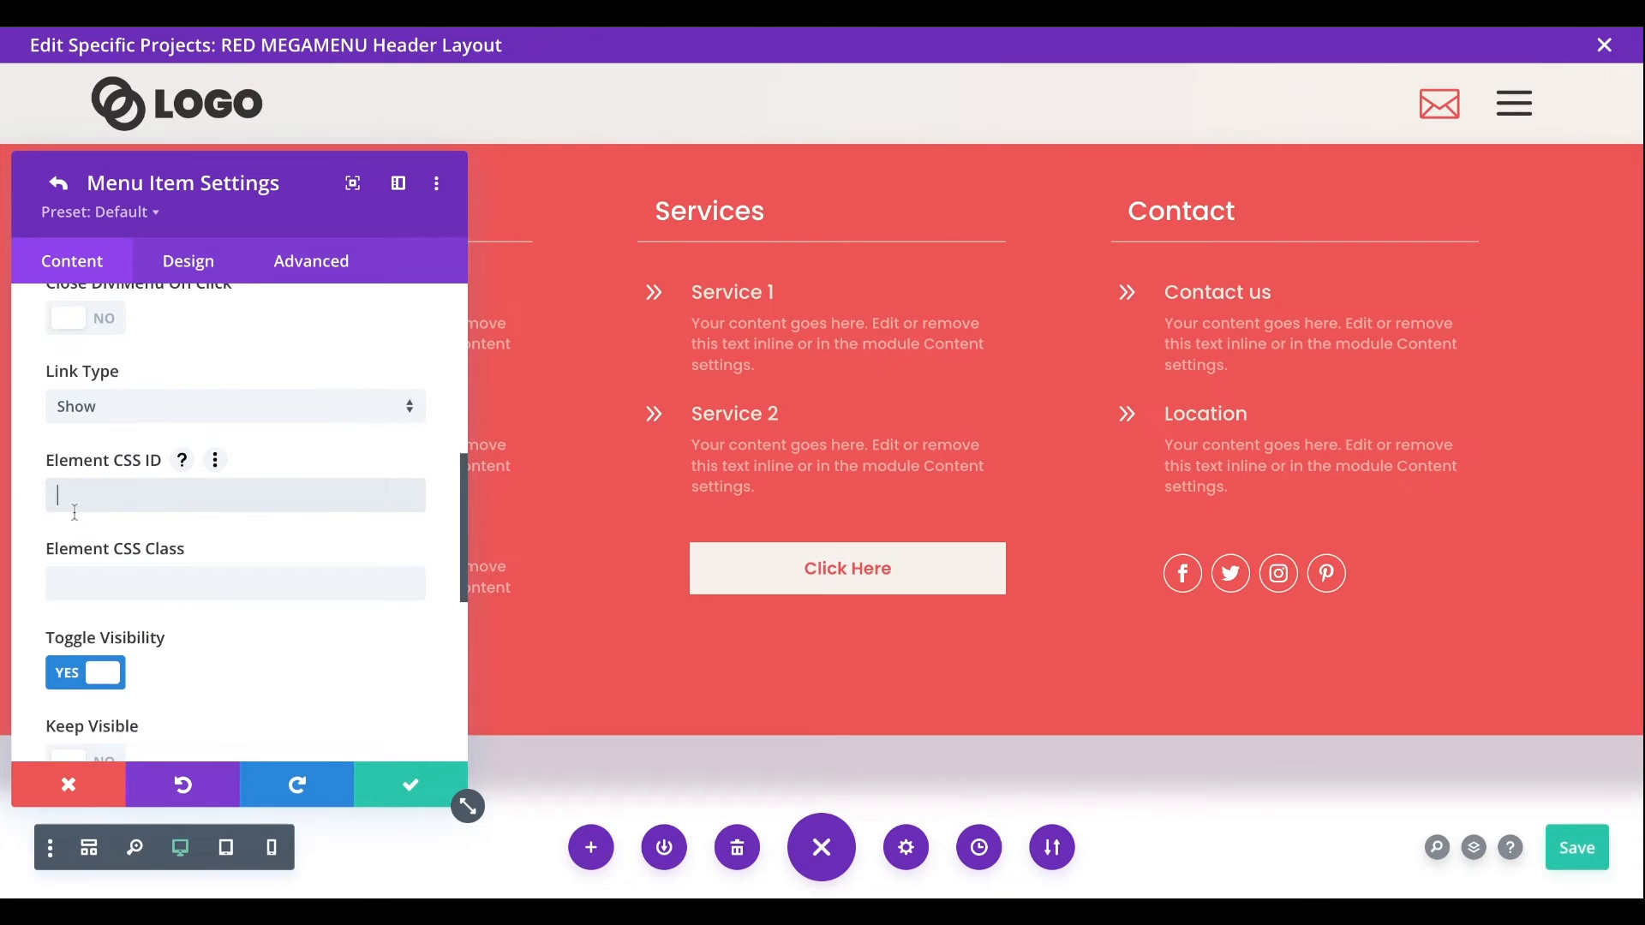
key(ctrl+v)
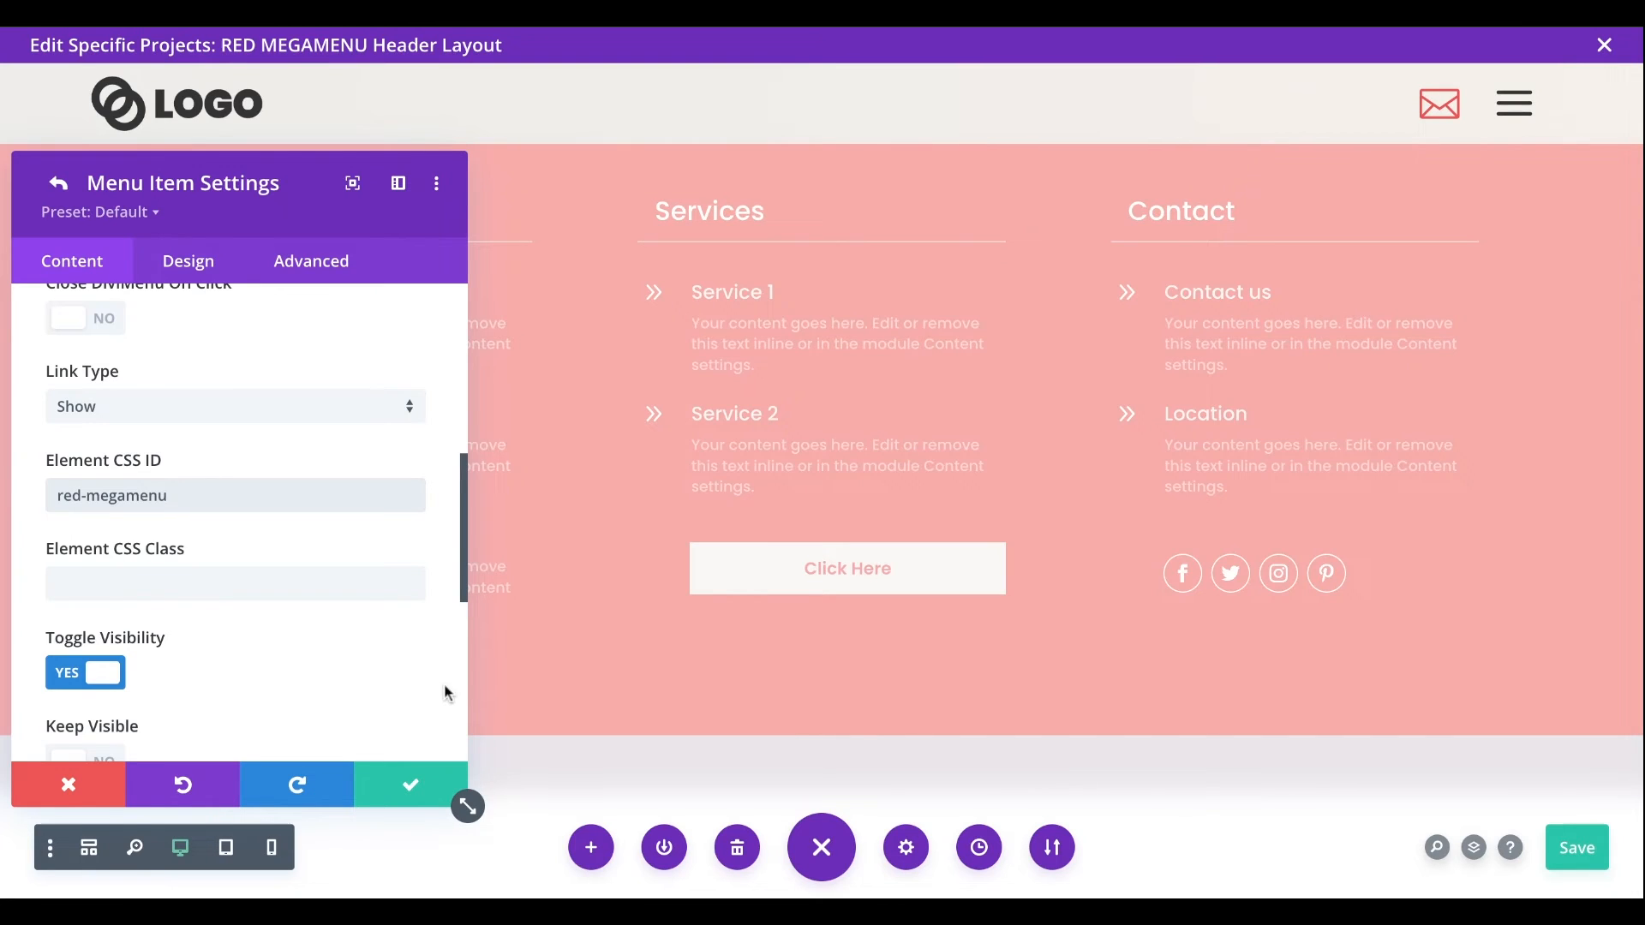
- Review the Hamburger item's visibility options and enable Hide On Page Click
scroll(236, 522, down, 5)
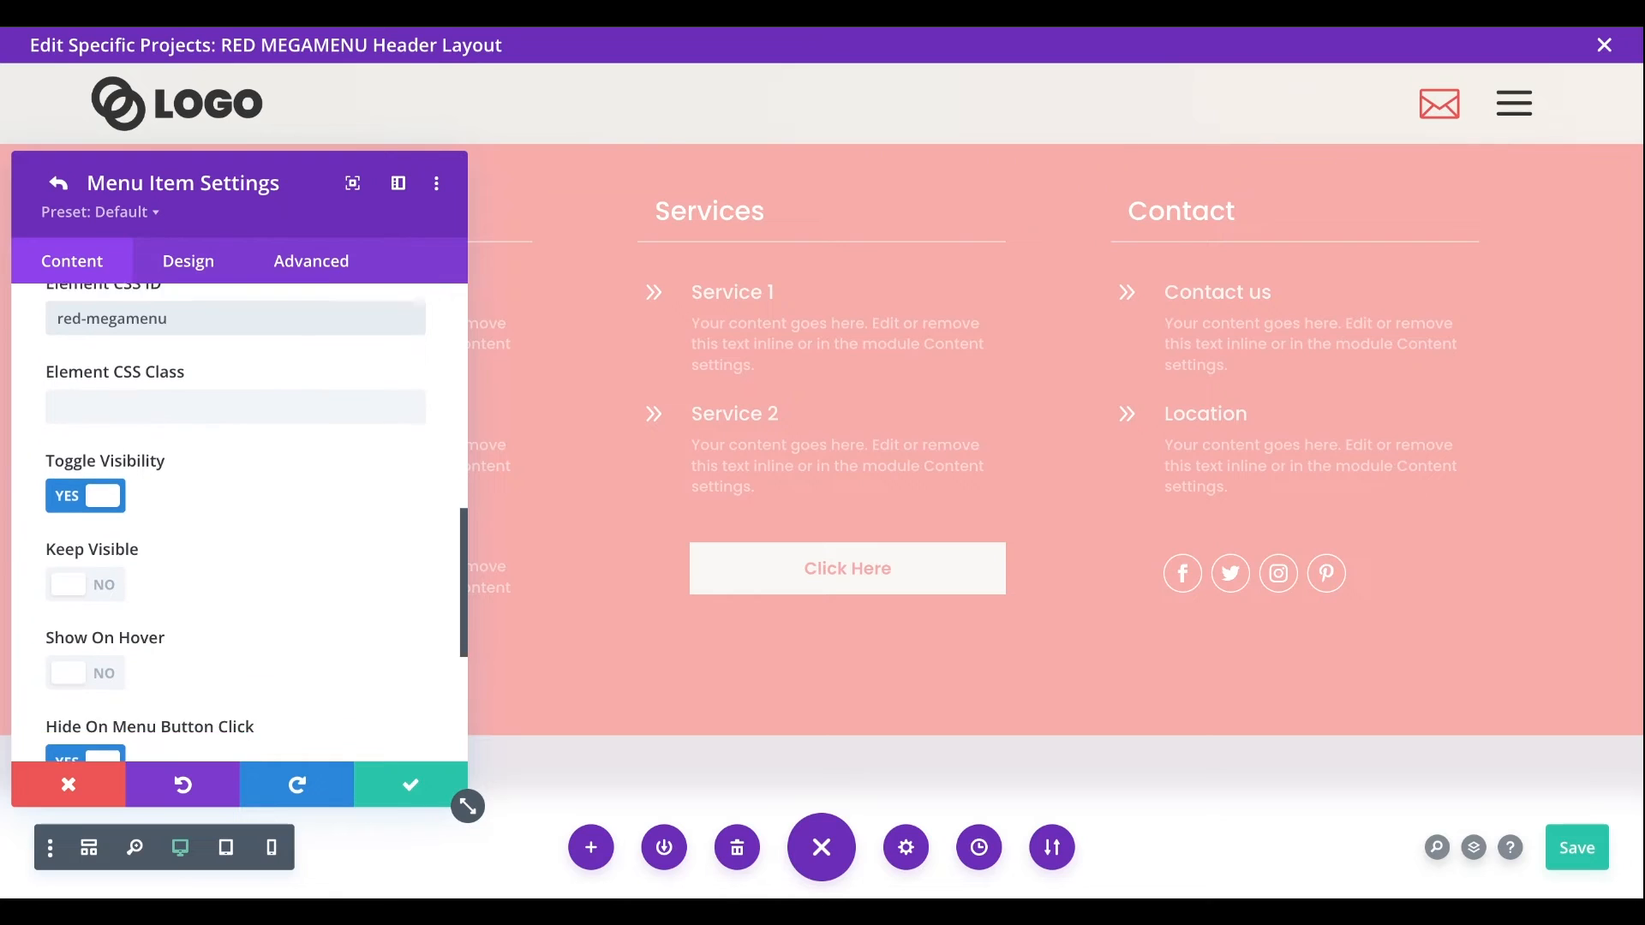
scroll(236, 522, up, 2)
scroll(435, 645, down, 1)
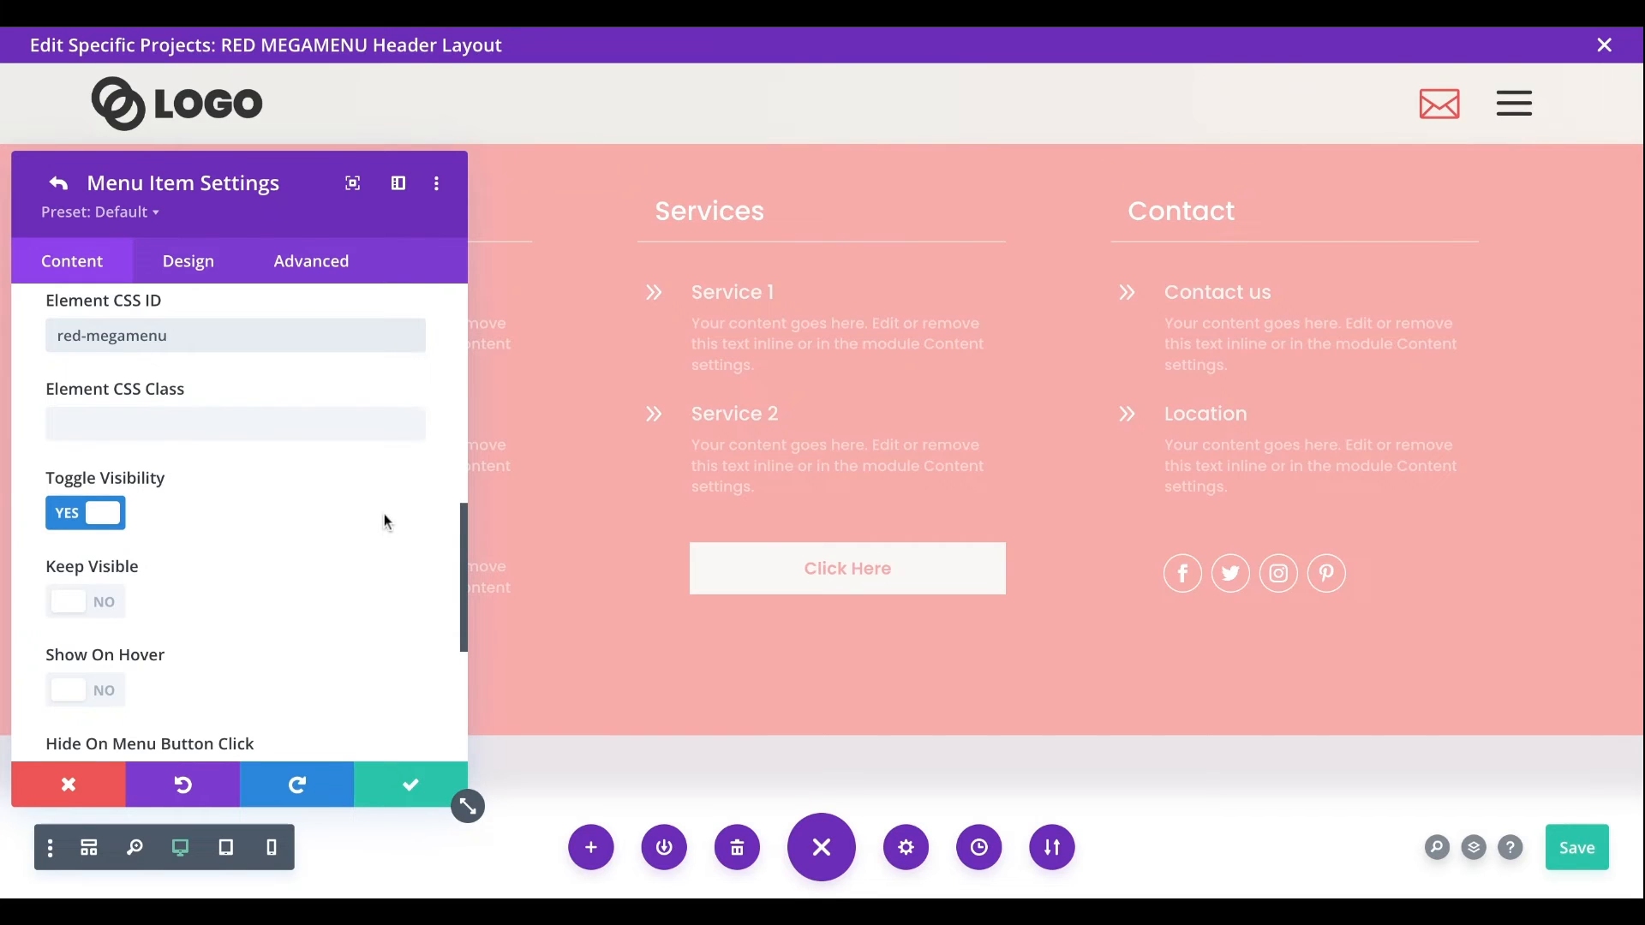
scroll(384, 513, down, 3)
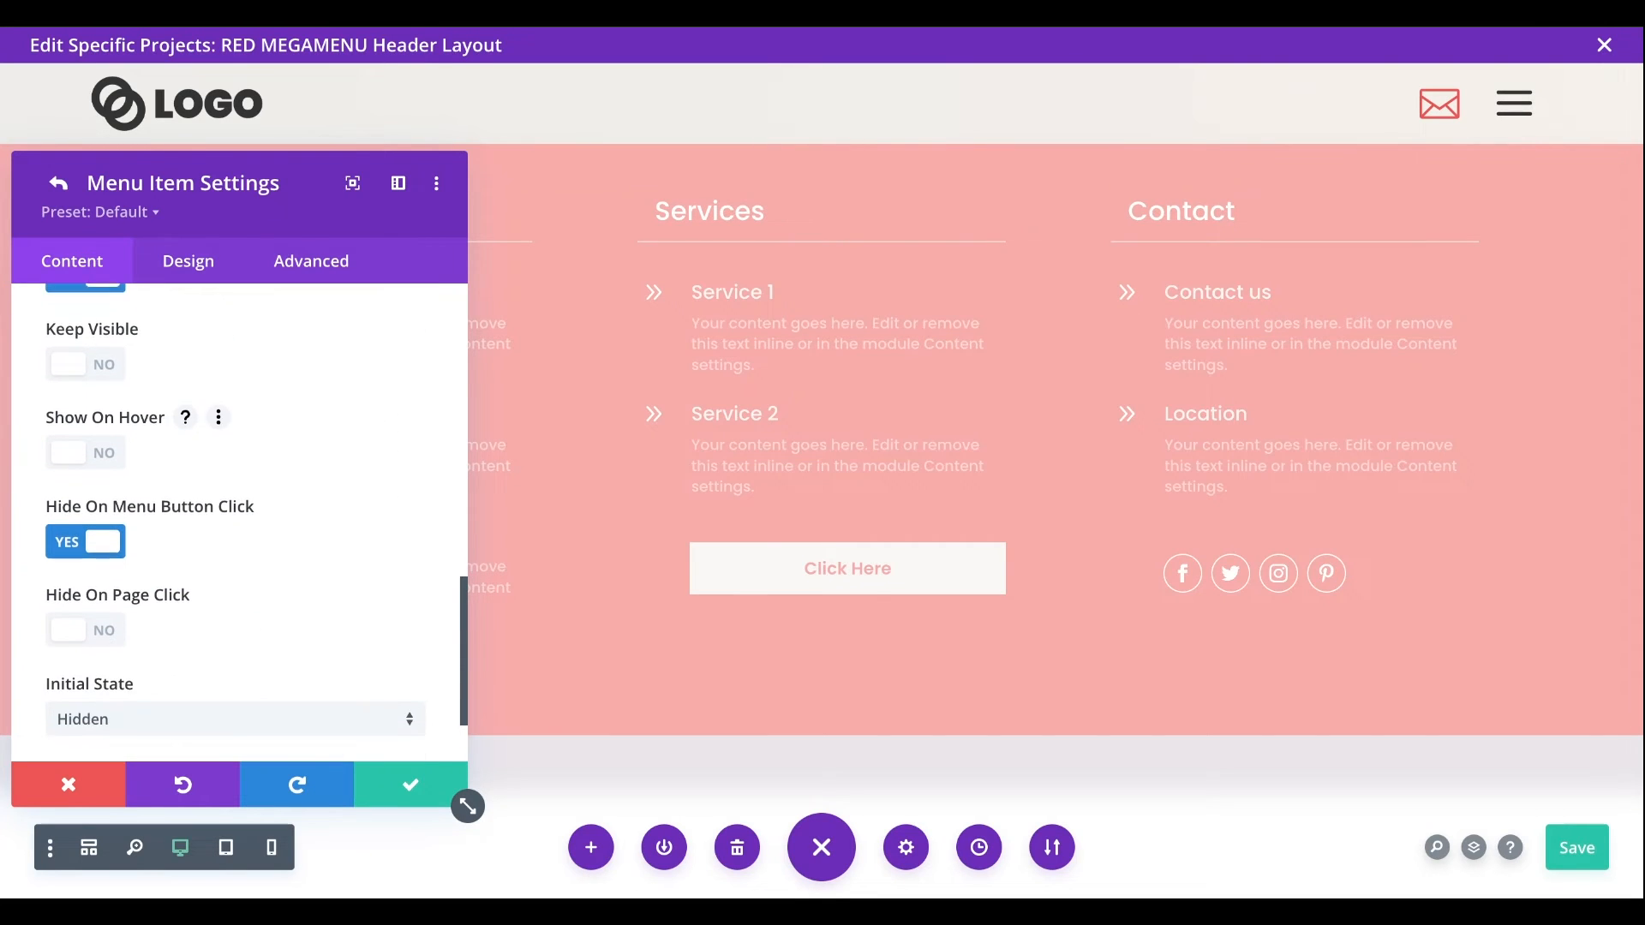
click(75, 625)
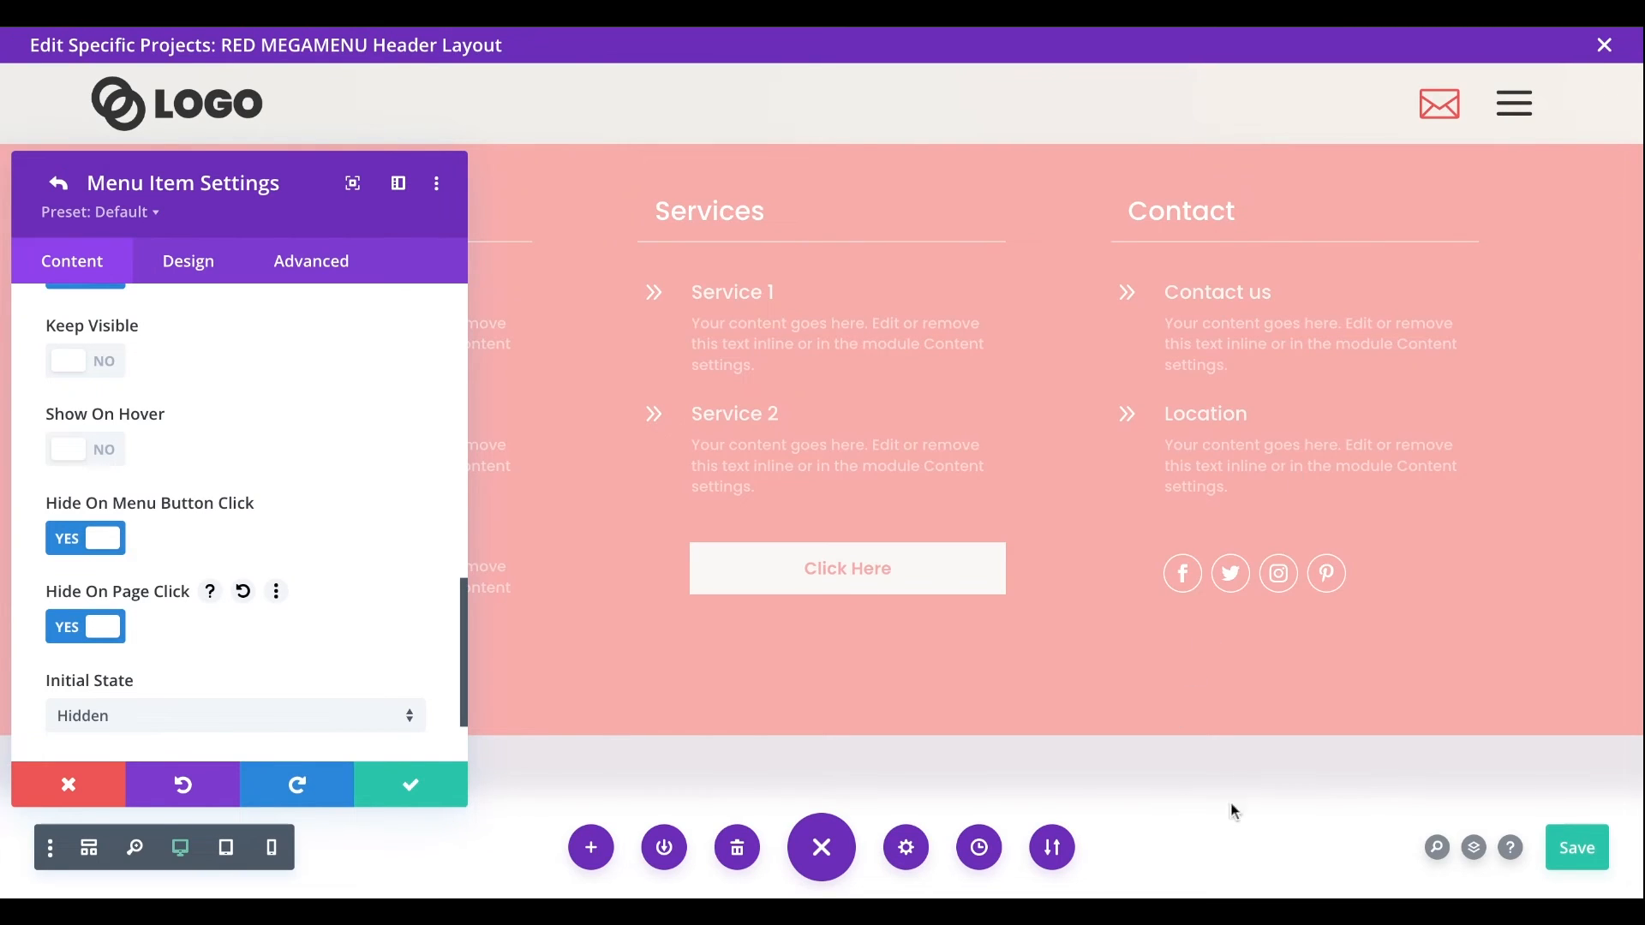
- Try the Visible initial state for the linked mega menu and restore it to Hidden
scroll(306, 651, down, 1)
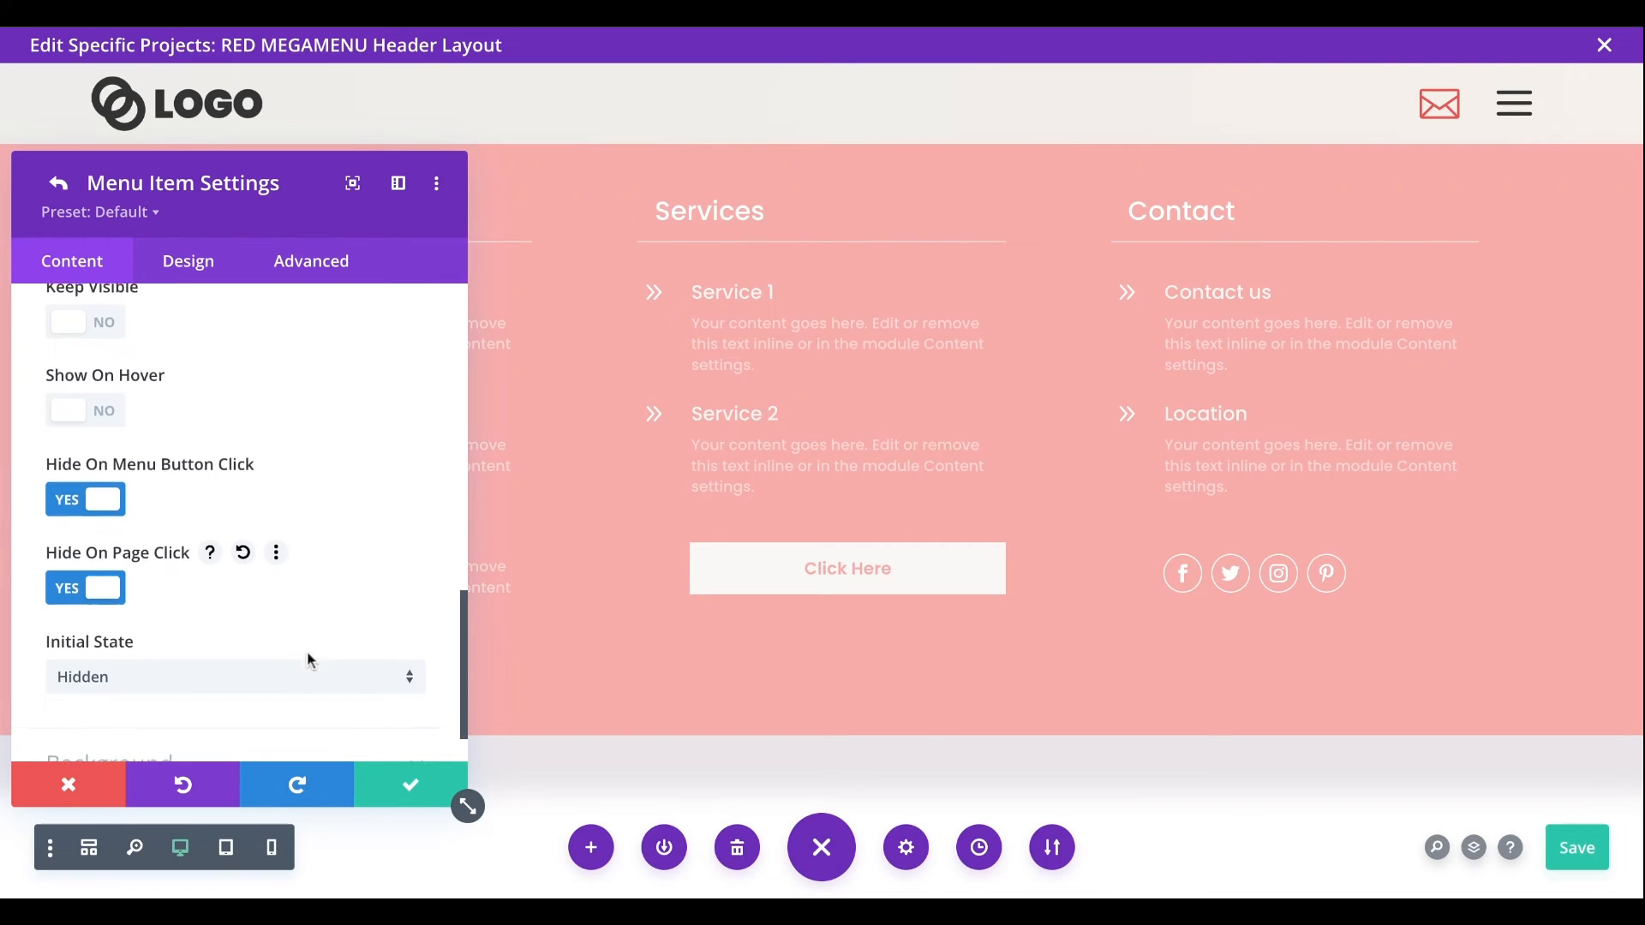
click(194, 685)
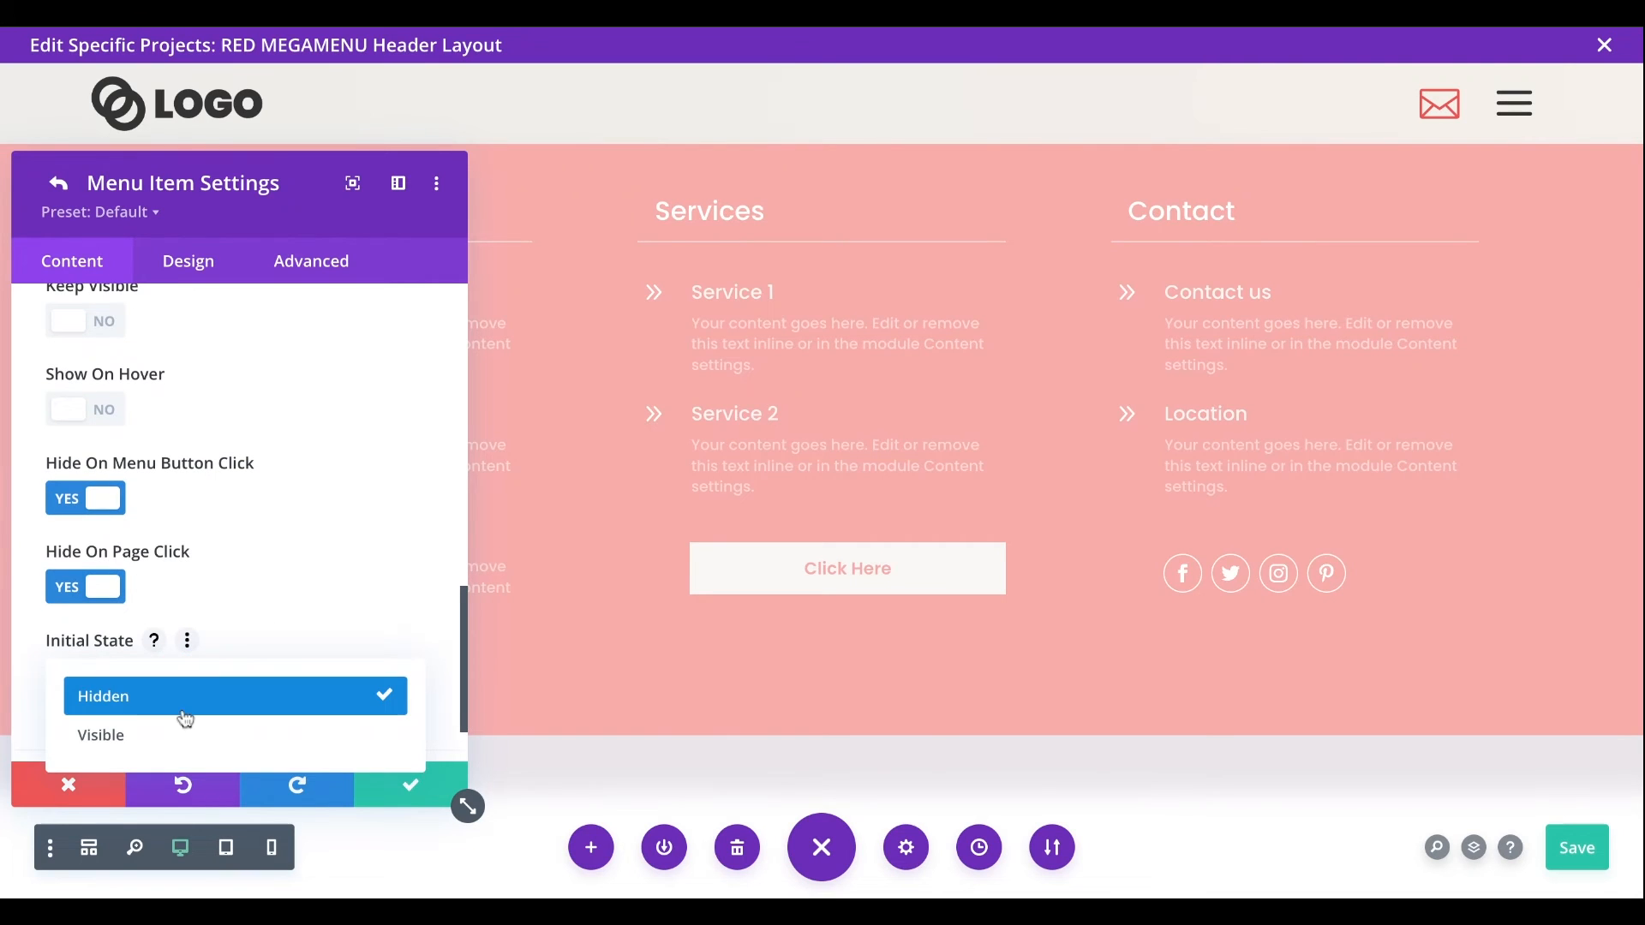
click(183, 739)
click(180, 685)
click(180, 698)
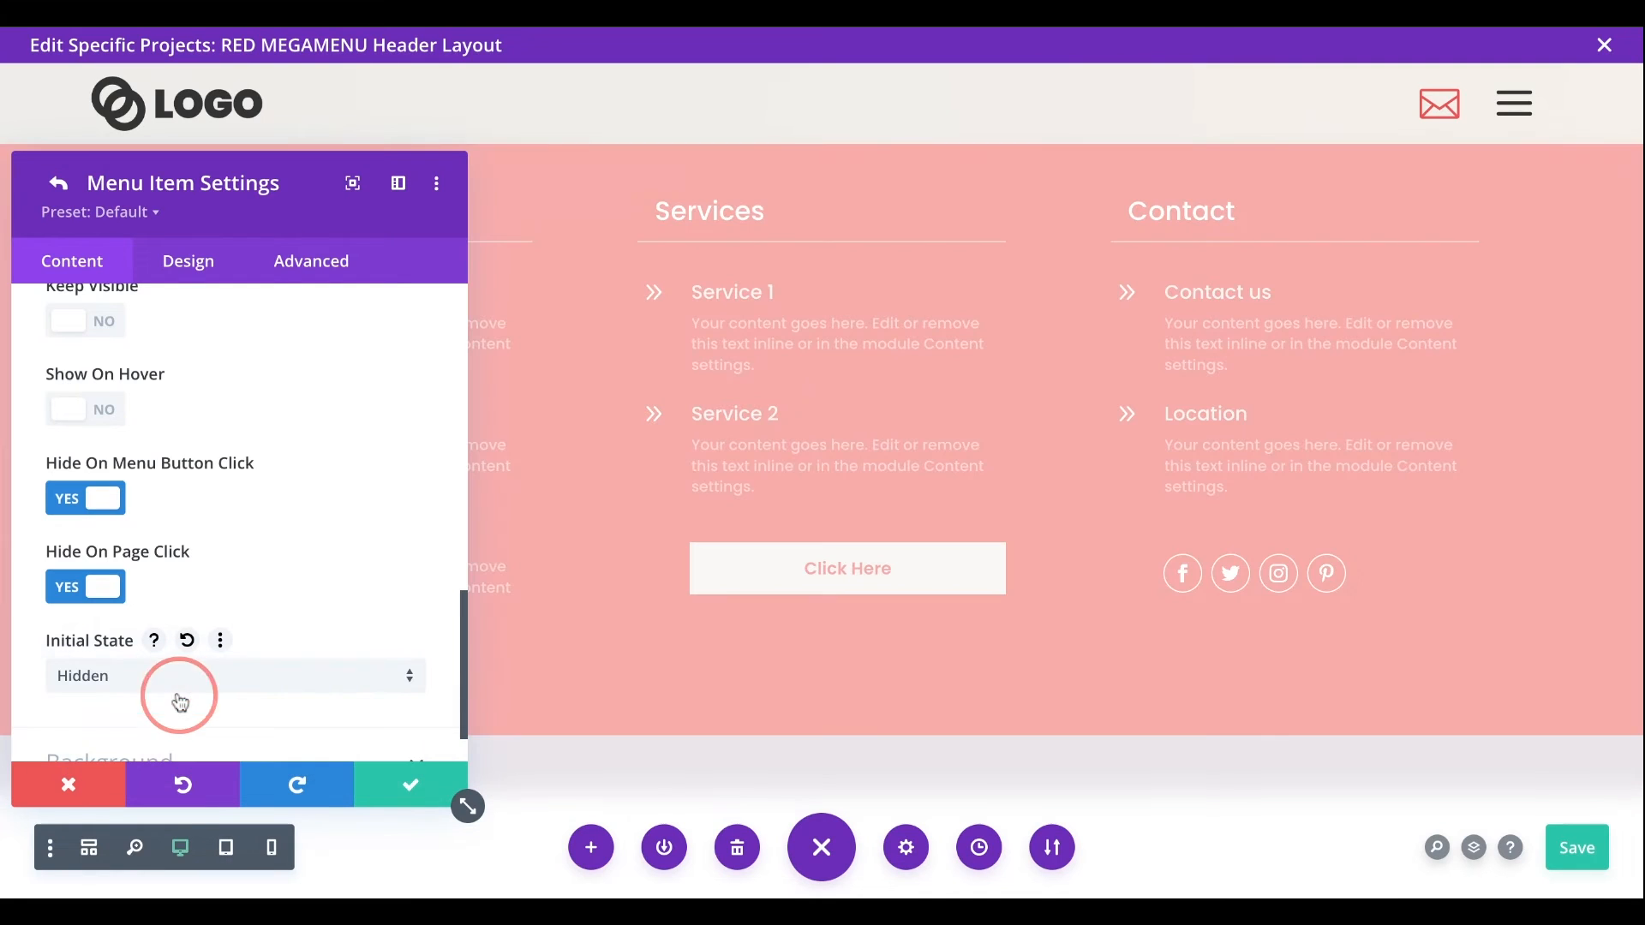
- Set the Hamburger link's enter effect to Slide Down and its exit effect to Slide Up
click(206, 271)
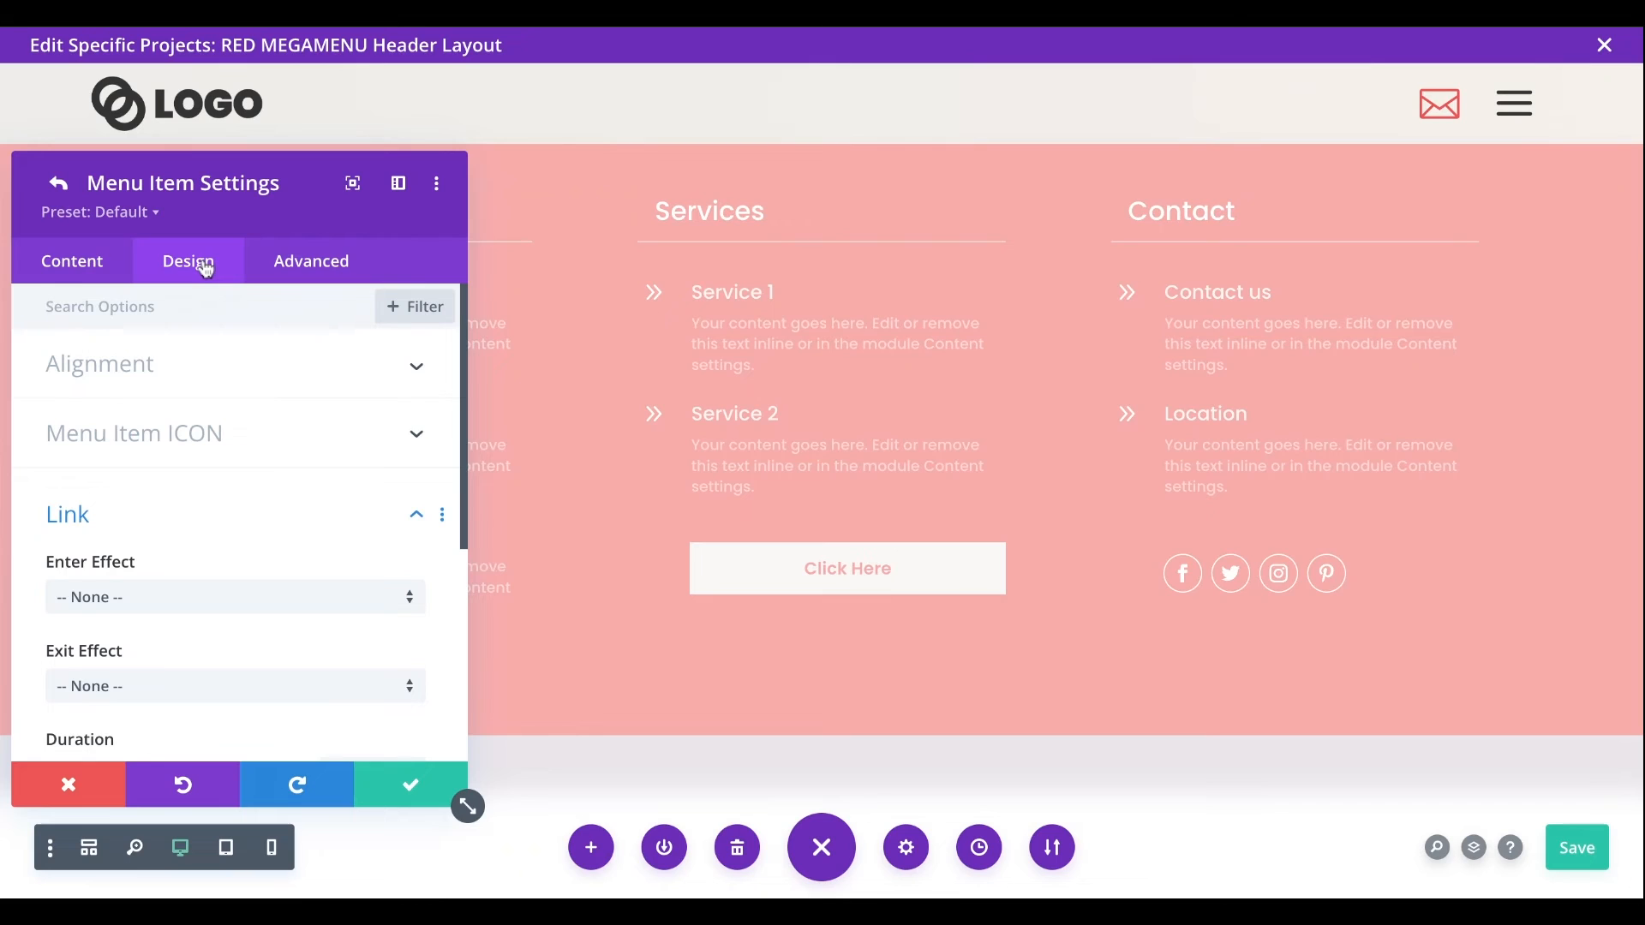
scroll(264, 452, down, 1)
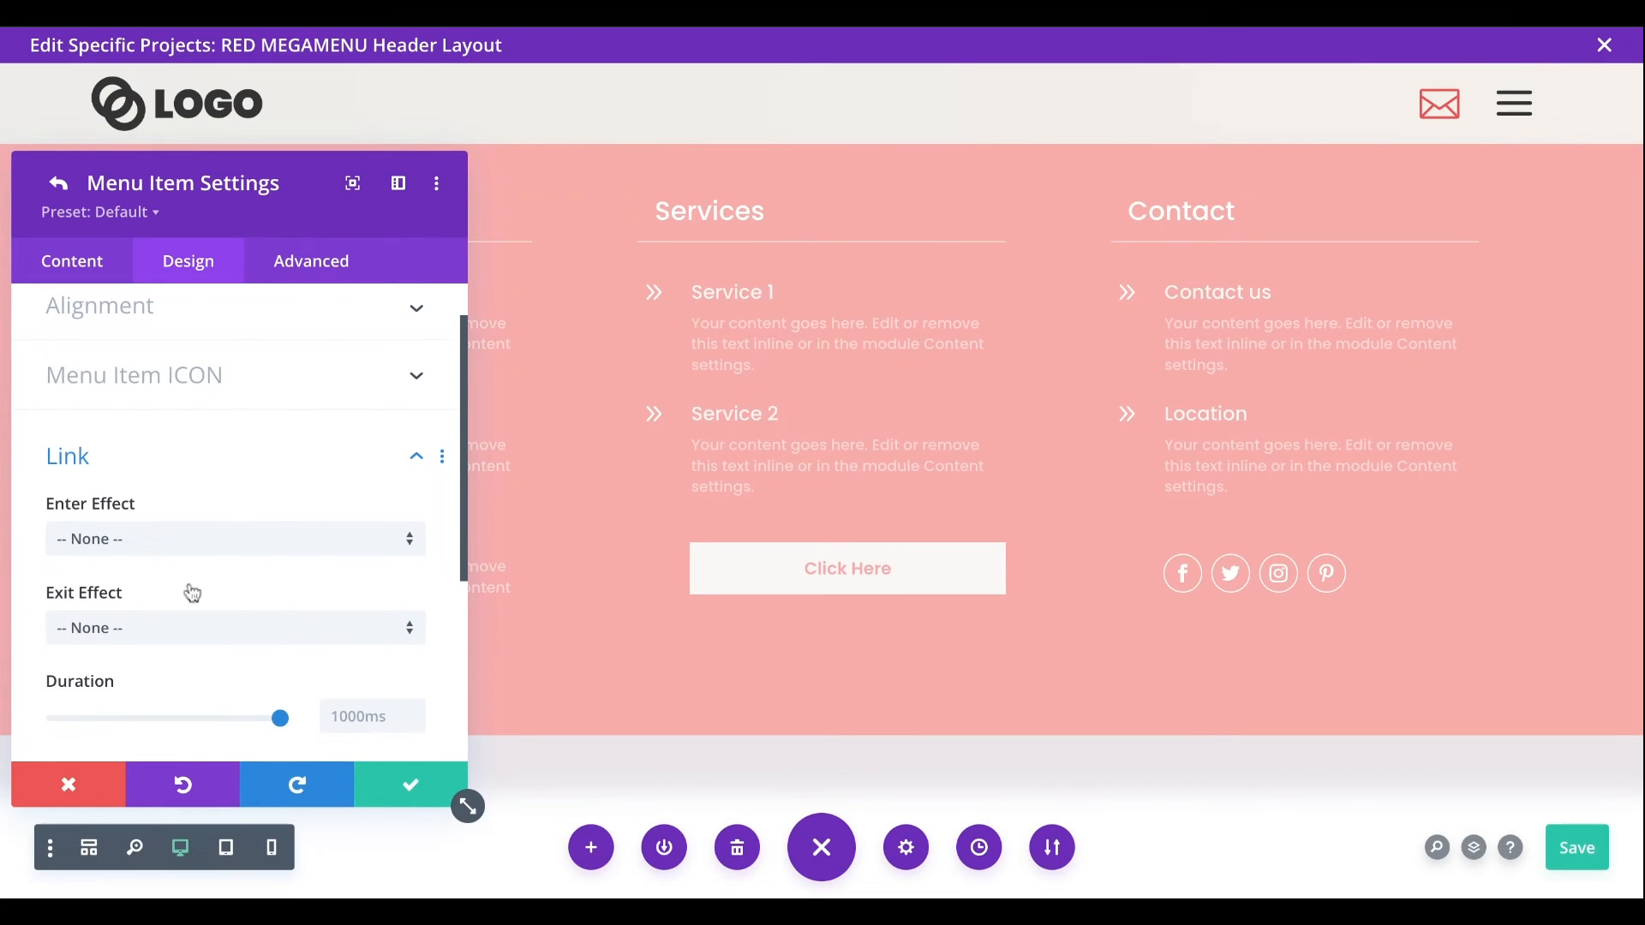
click(209, 548)
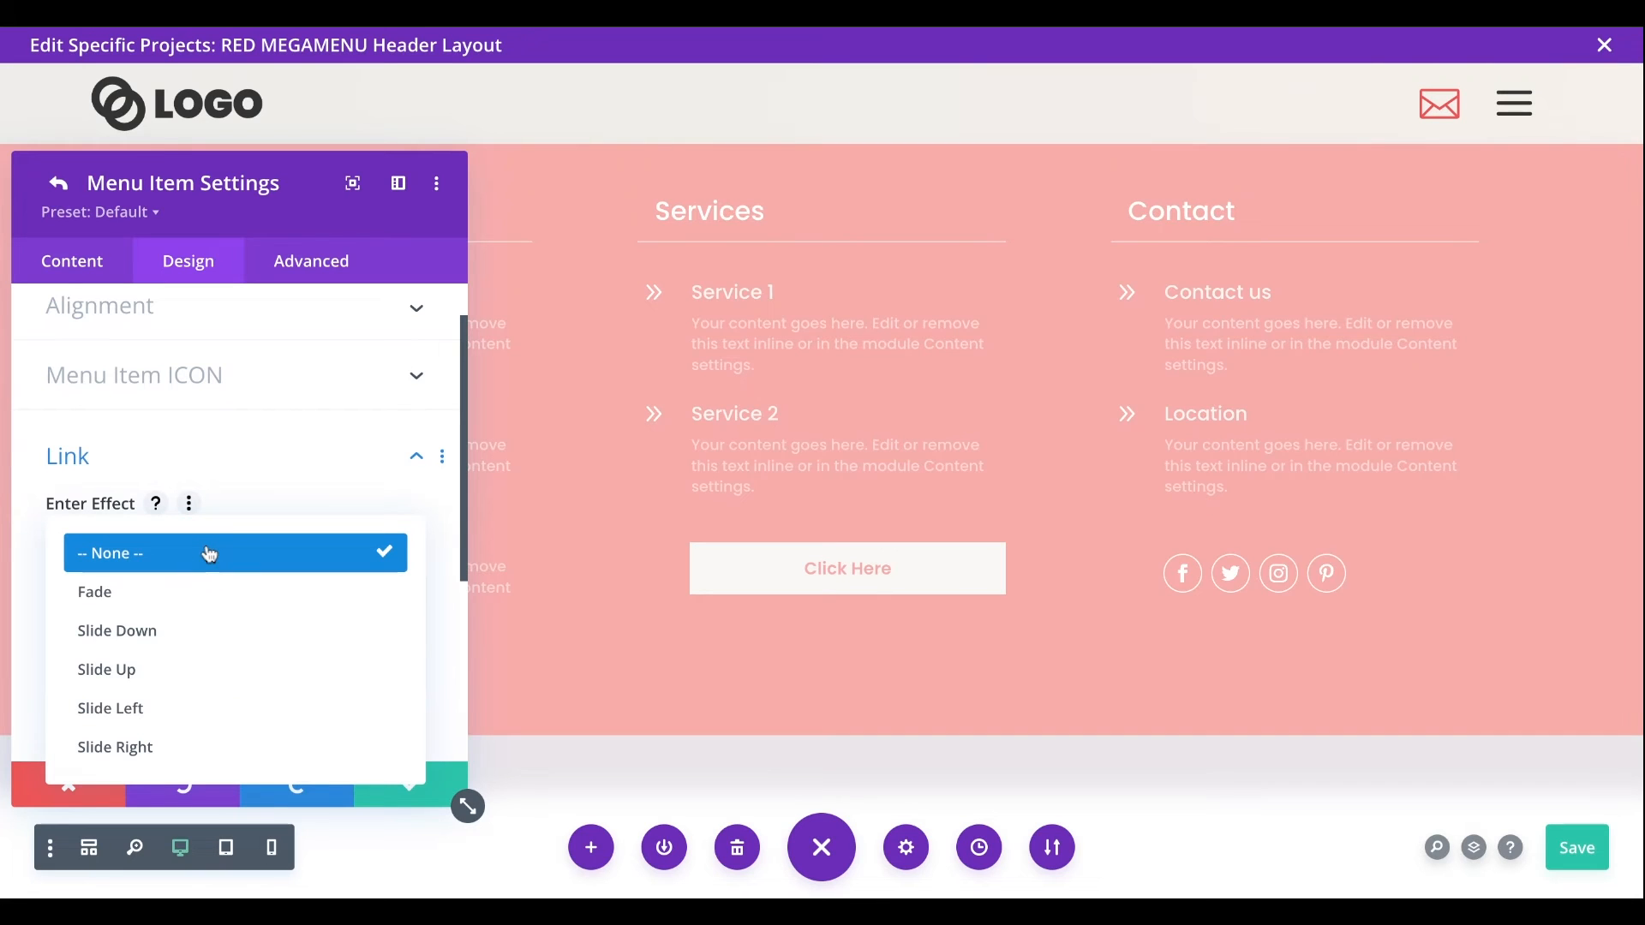
click(204, 639)
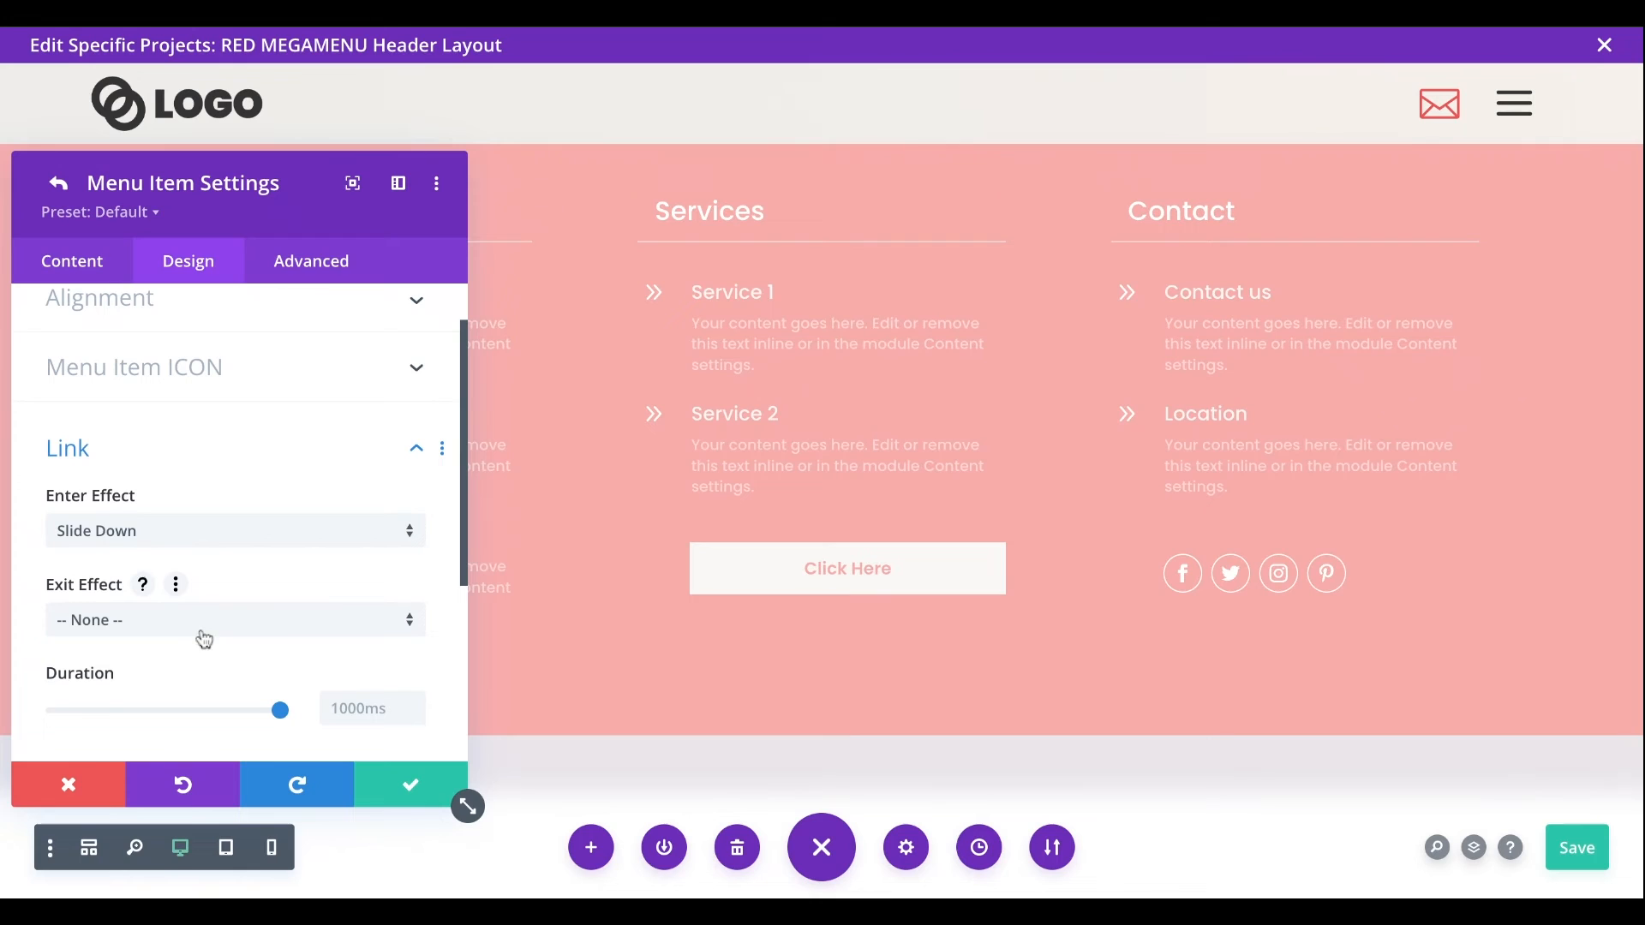
click(188, 619)
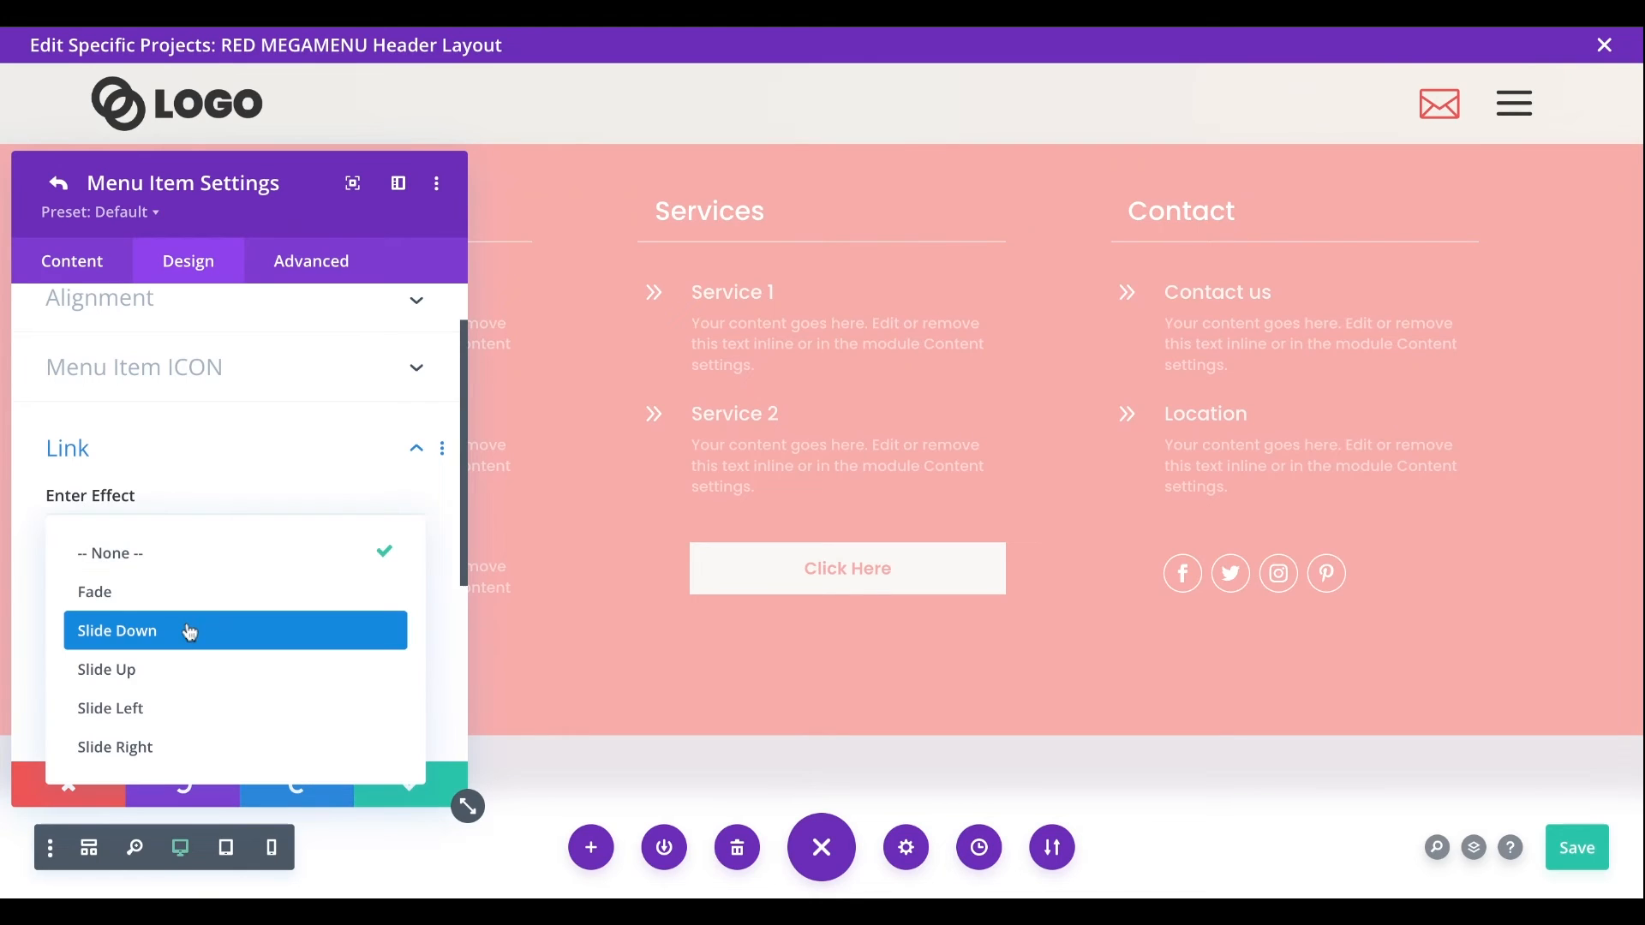
click(190, 673)
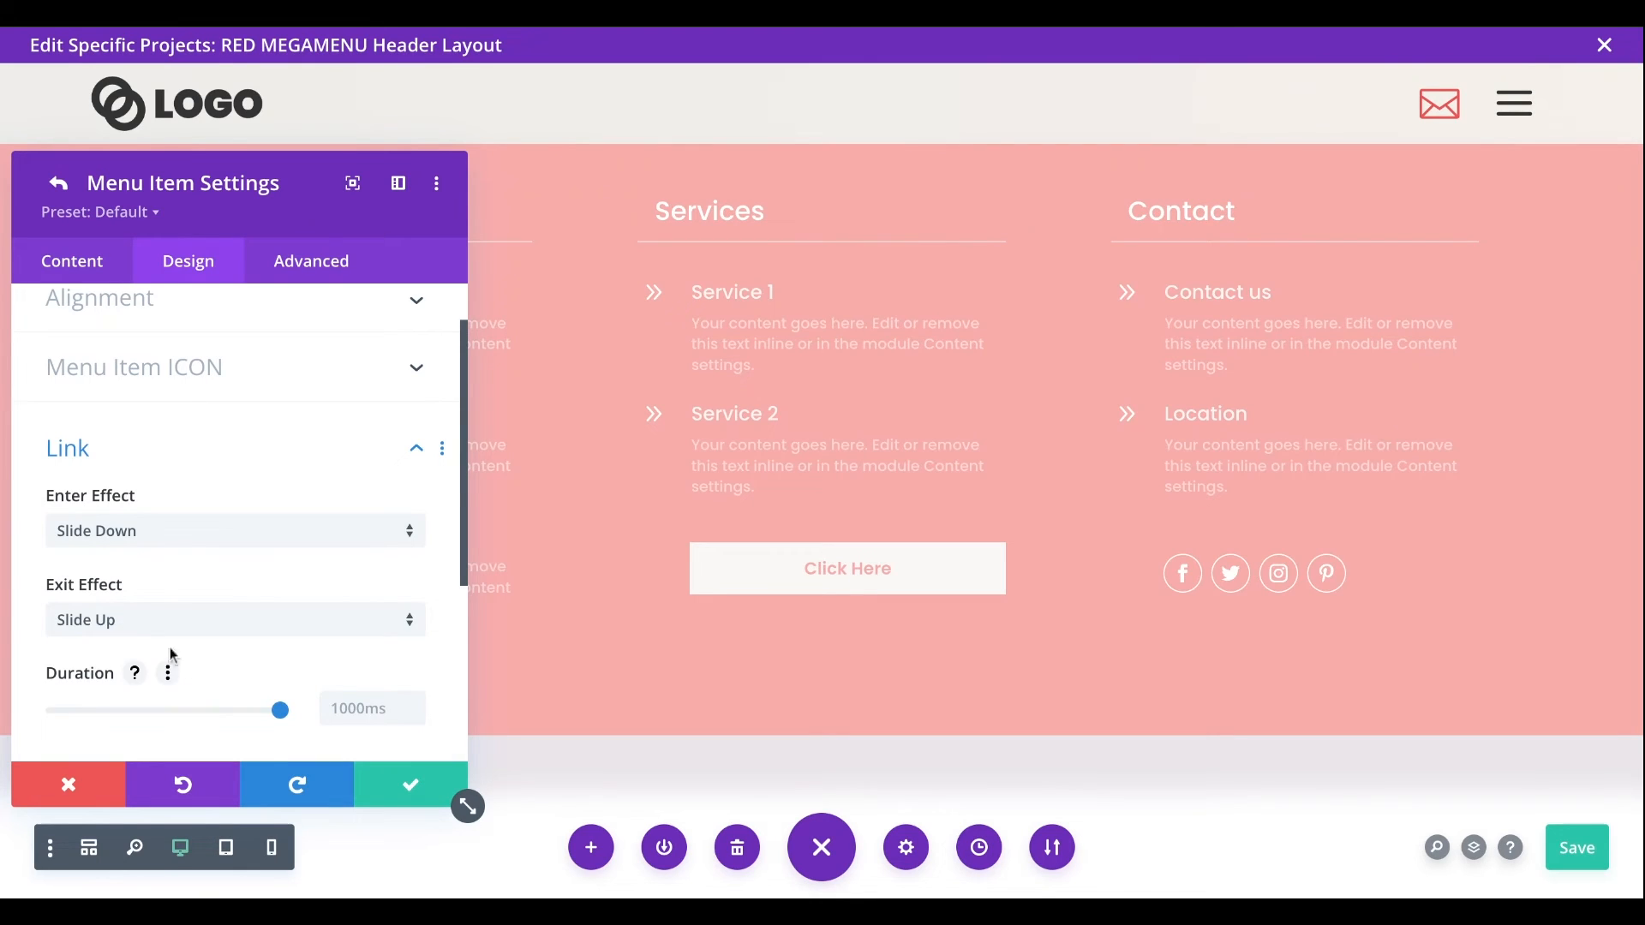
- Set the link effect duration to 300ms and save the Hamburger item and menu module settings
click(343, 703)
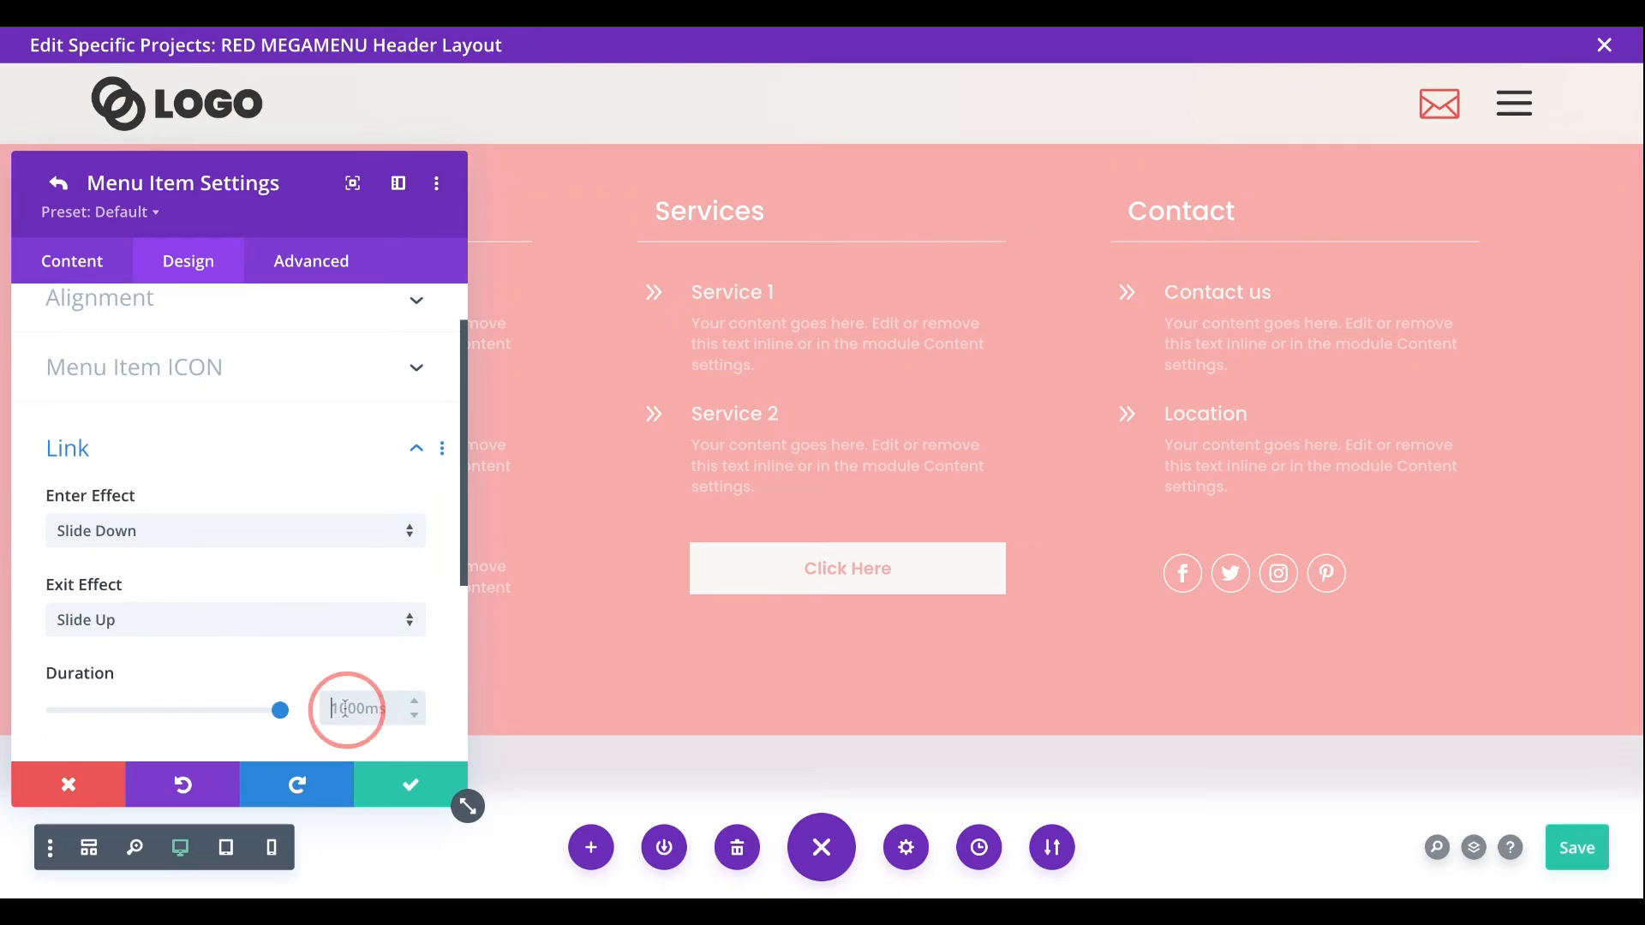
text(300ms)
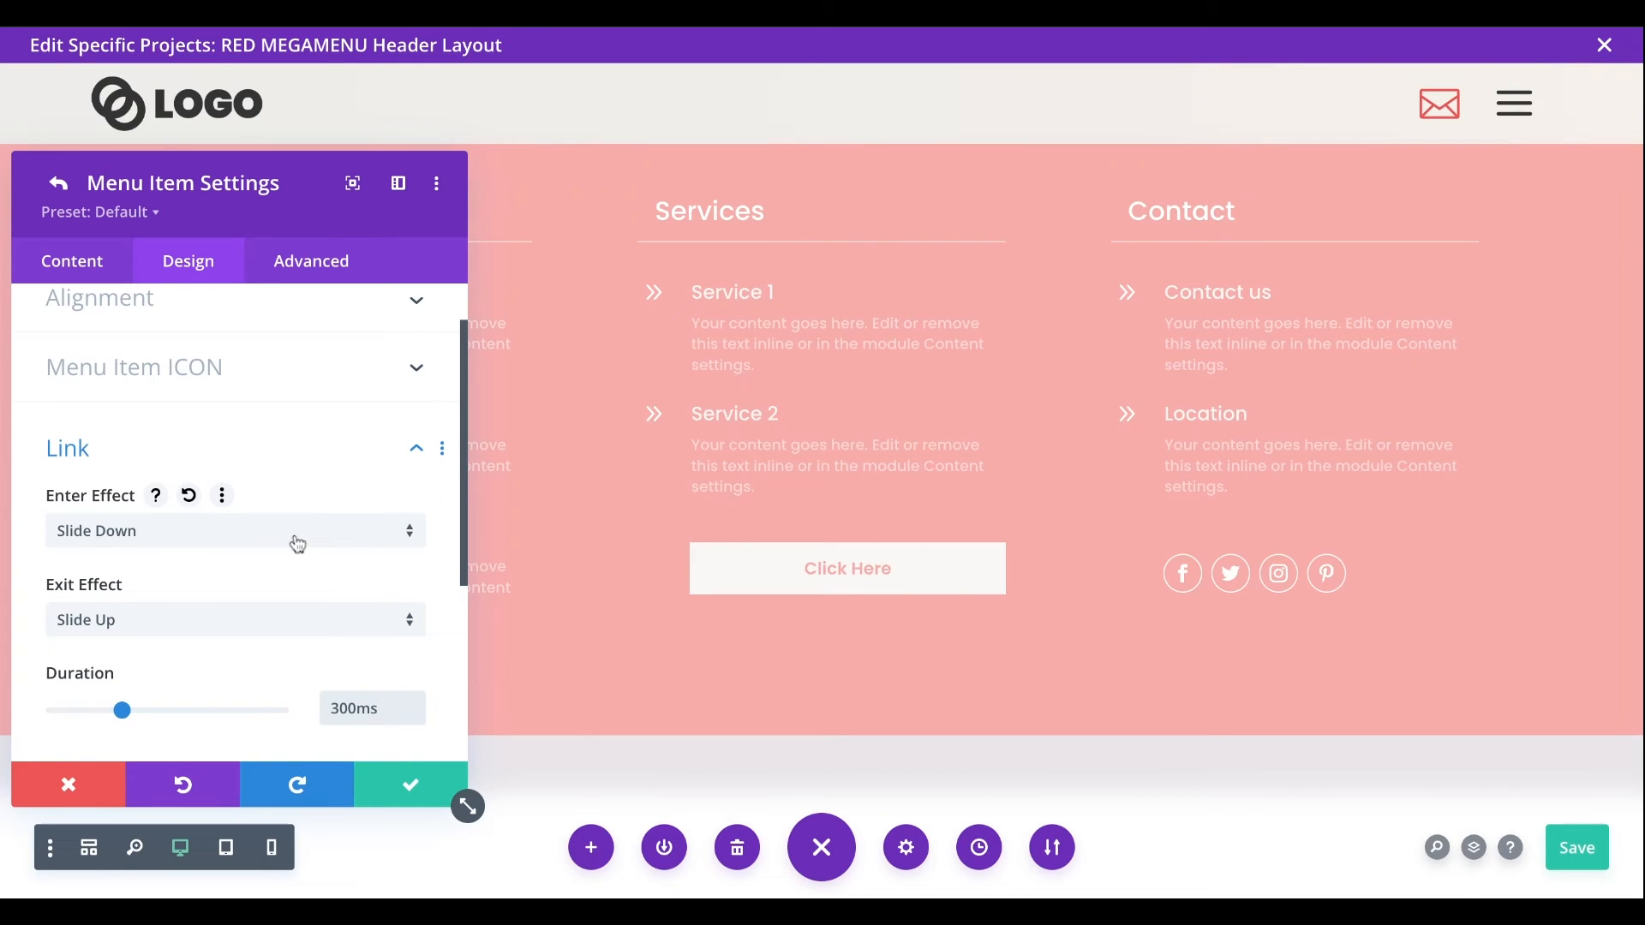
key(ctrl+s)
click(420, 797)
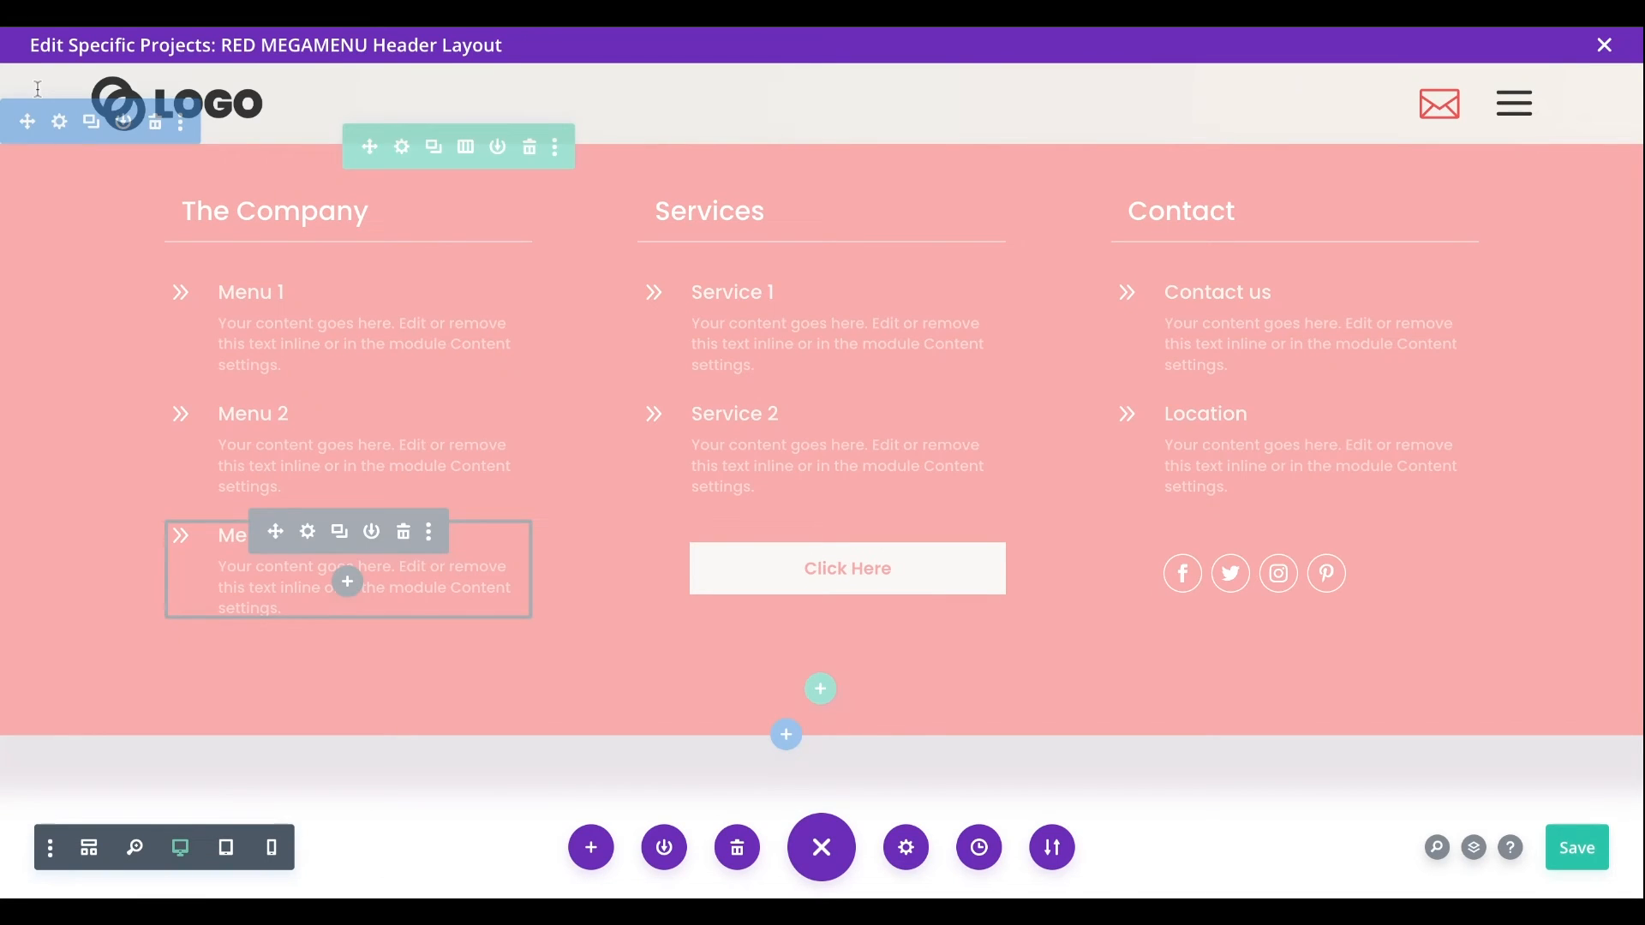
- Change the logo header section's position from Relative to Fixed in its section settings
mouse_move(26, 81)
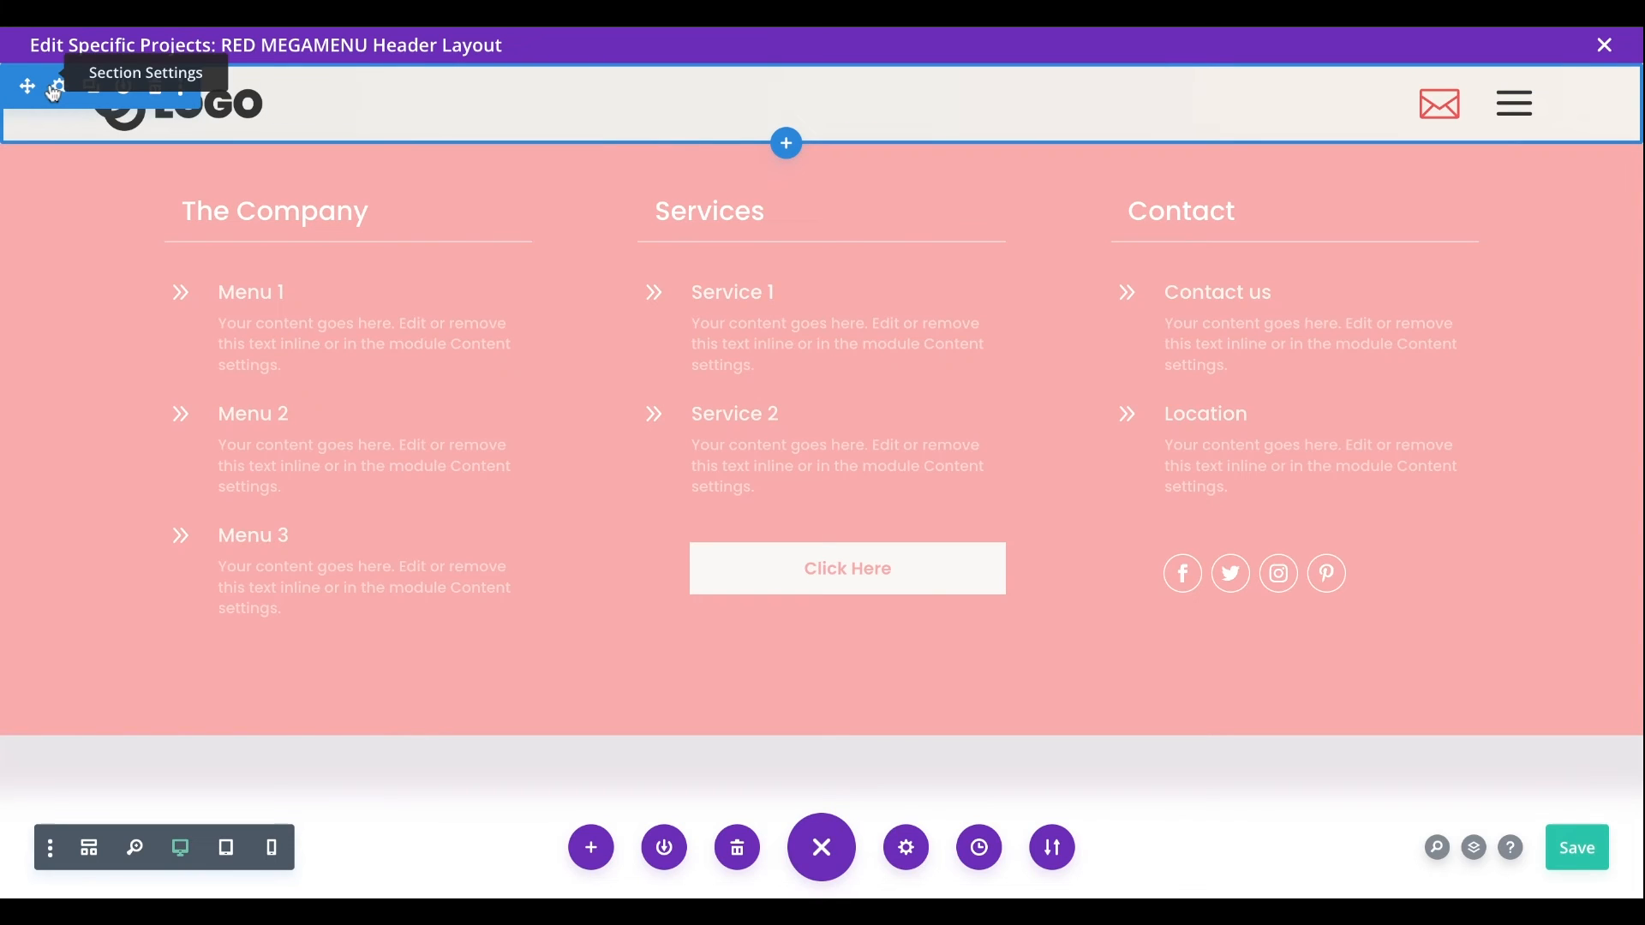
click(57, 90)
click(288, 259)
scroll(313, 512, down, 2)
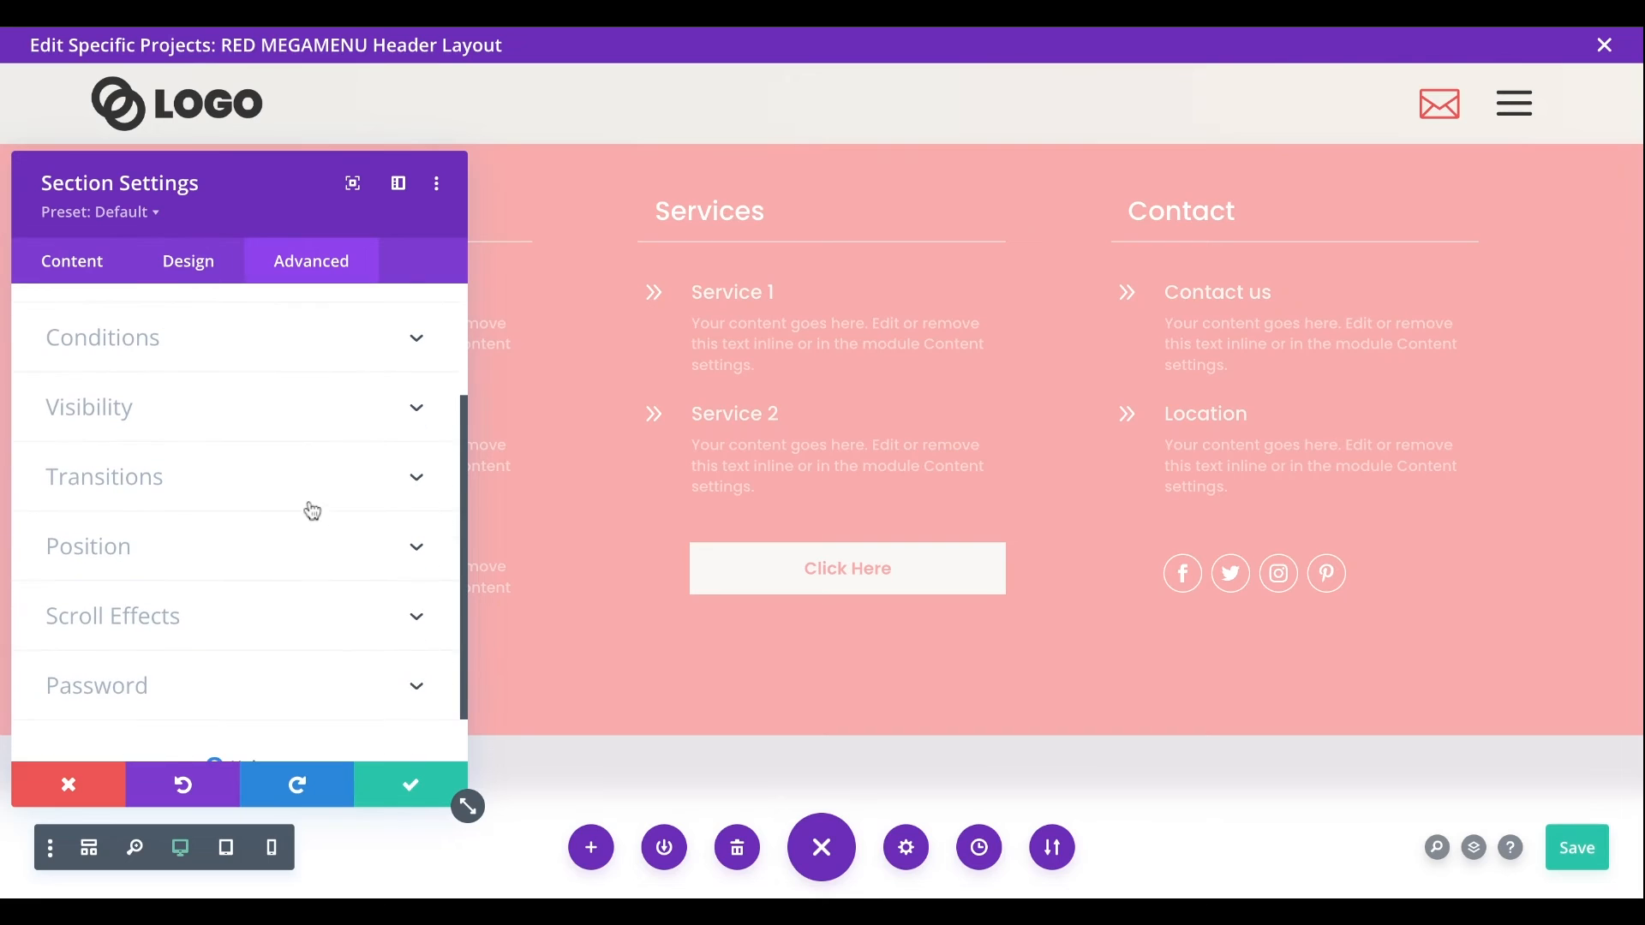
click(148, 551)
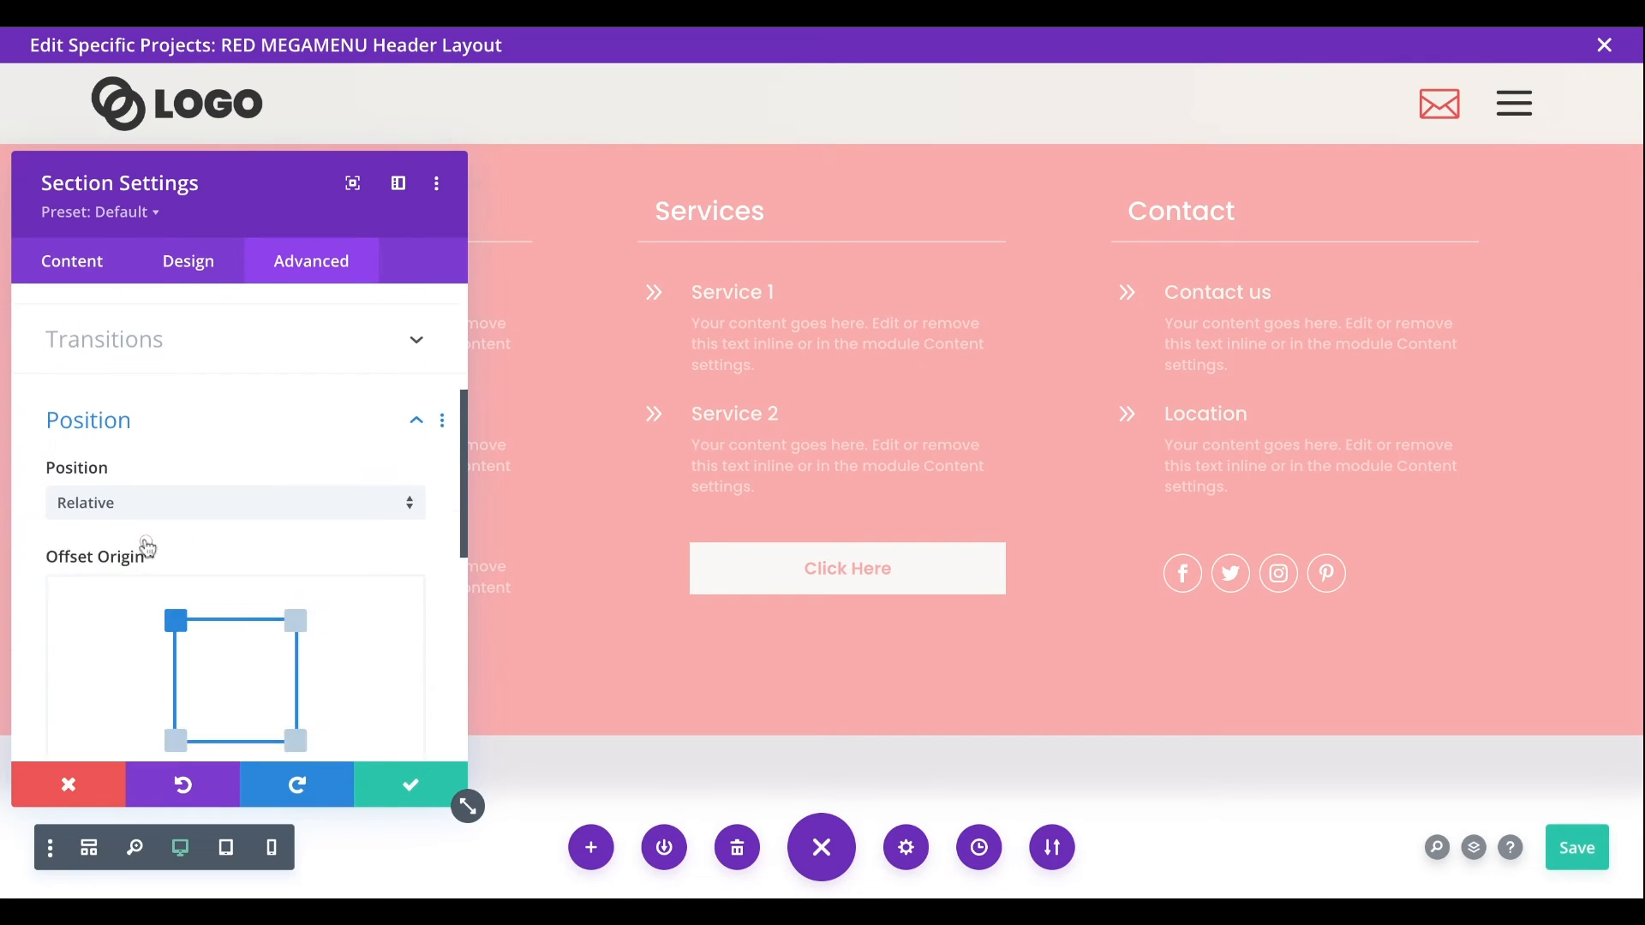
click(213, 399)
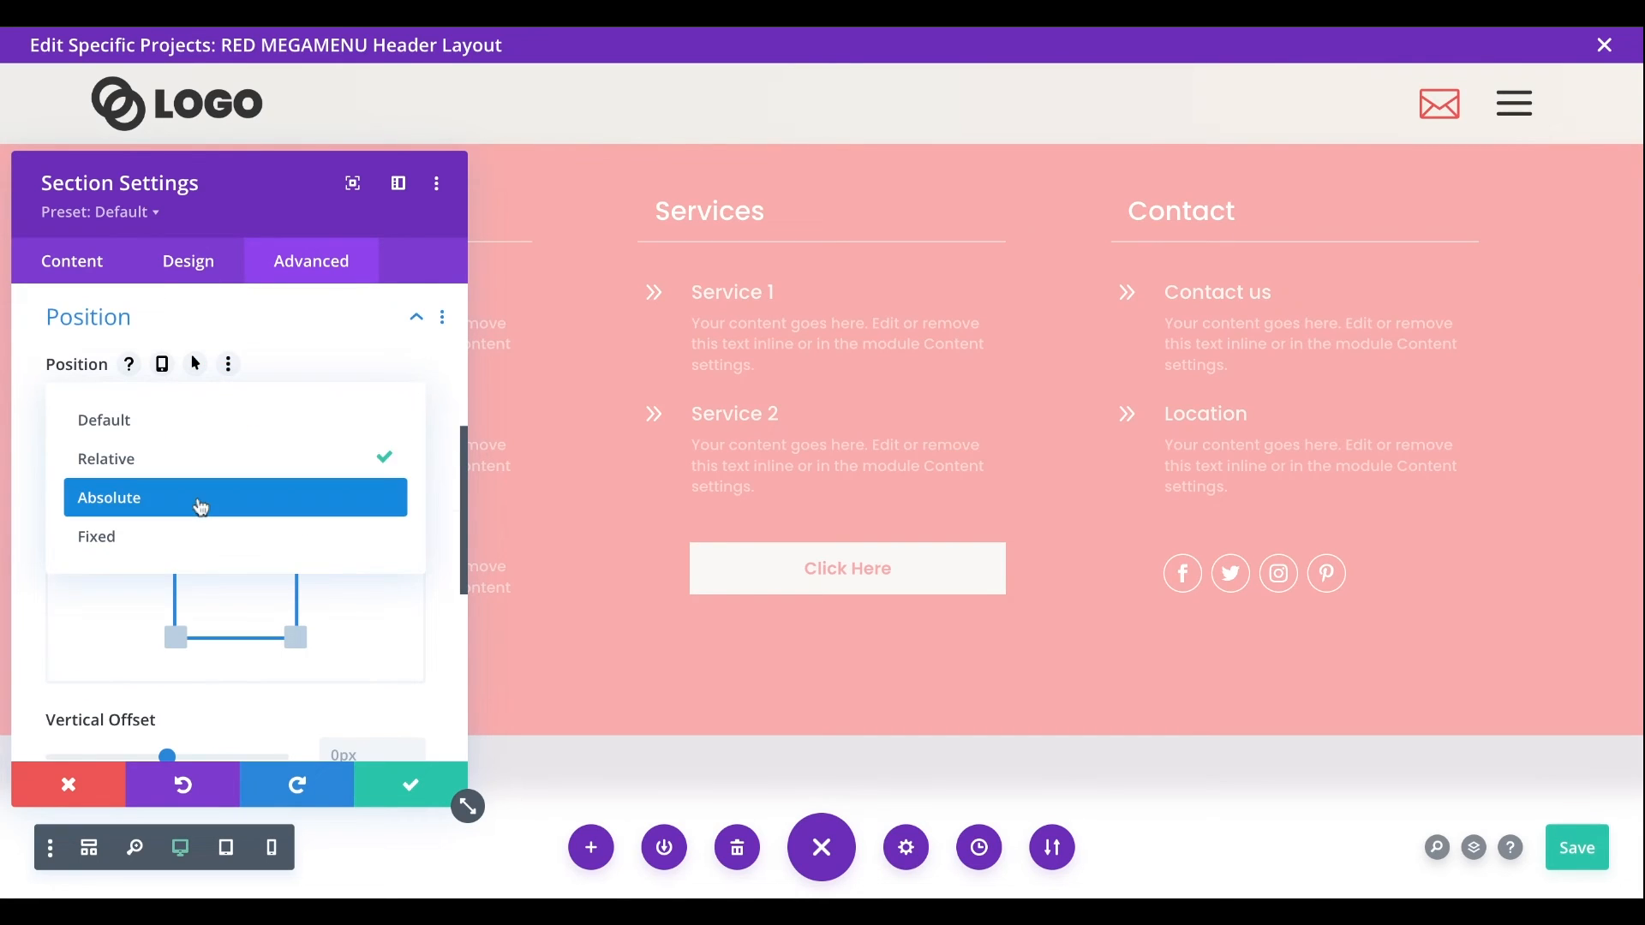
click(193, 536)
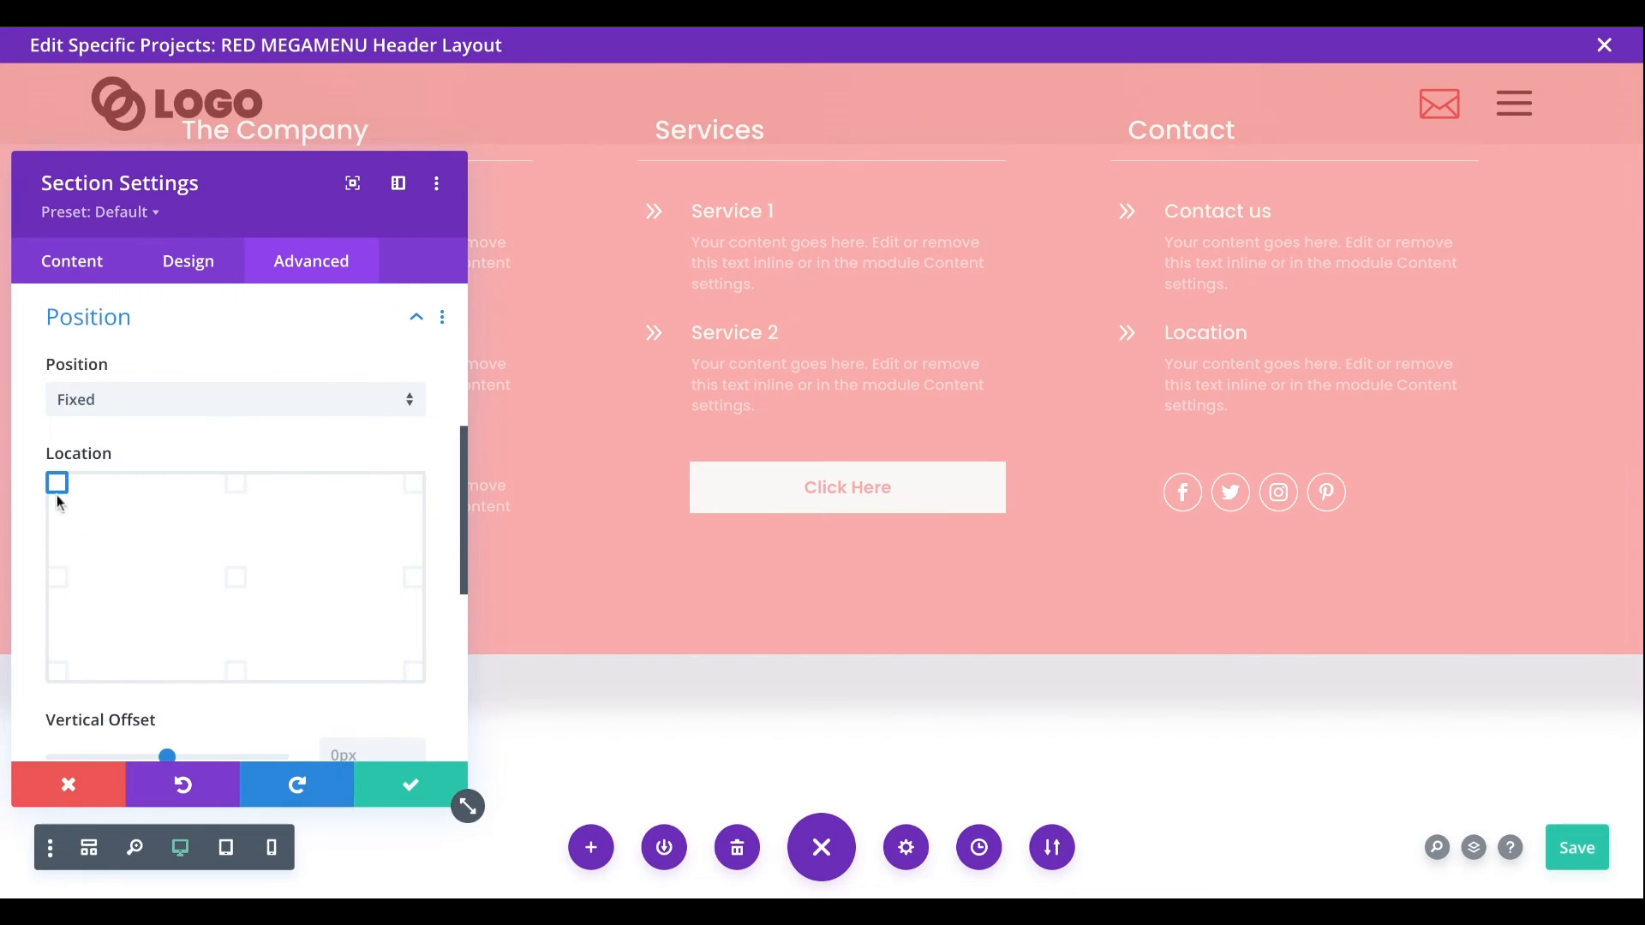
- Set the fixed header section's Z Index to 1
scroll(450, 619, down, 1)
scroll(446, 610, down, 5)
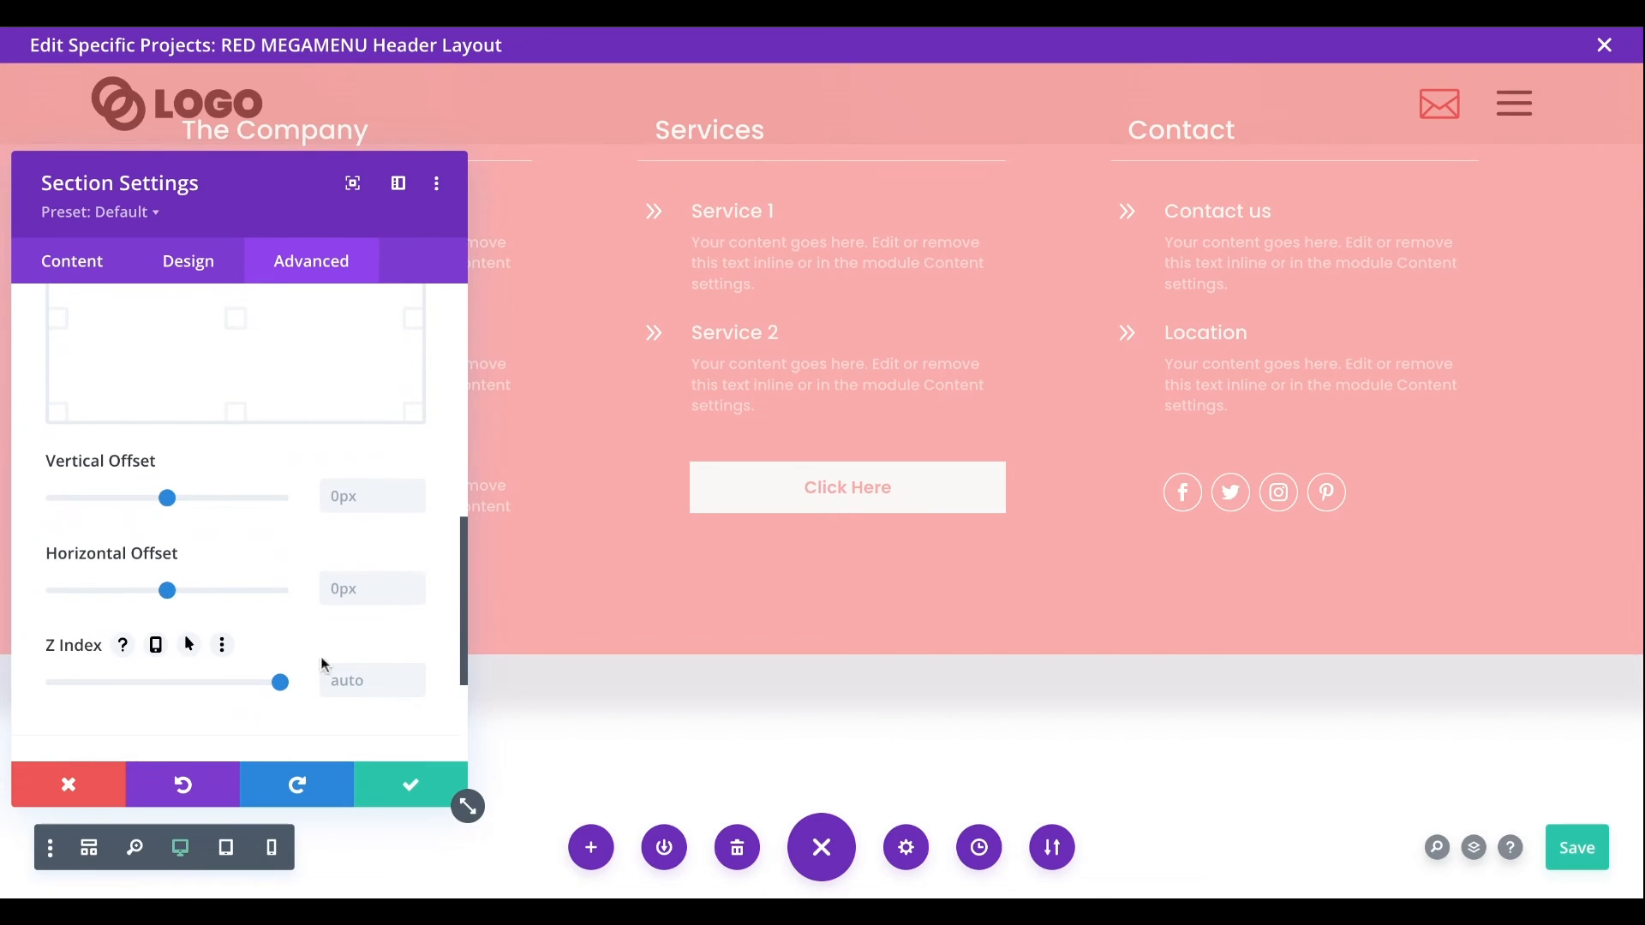
click(369, 693)
text(1)
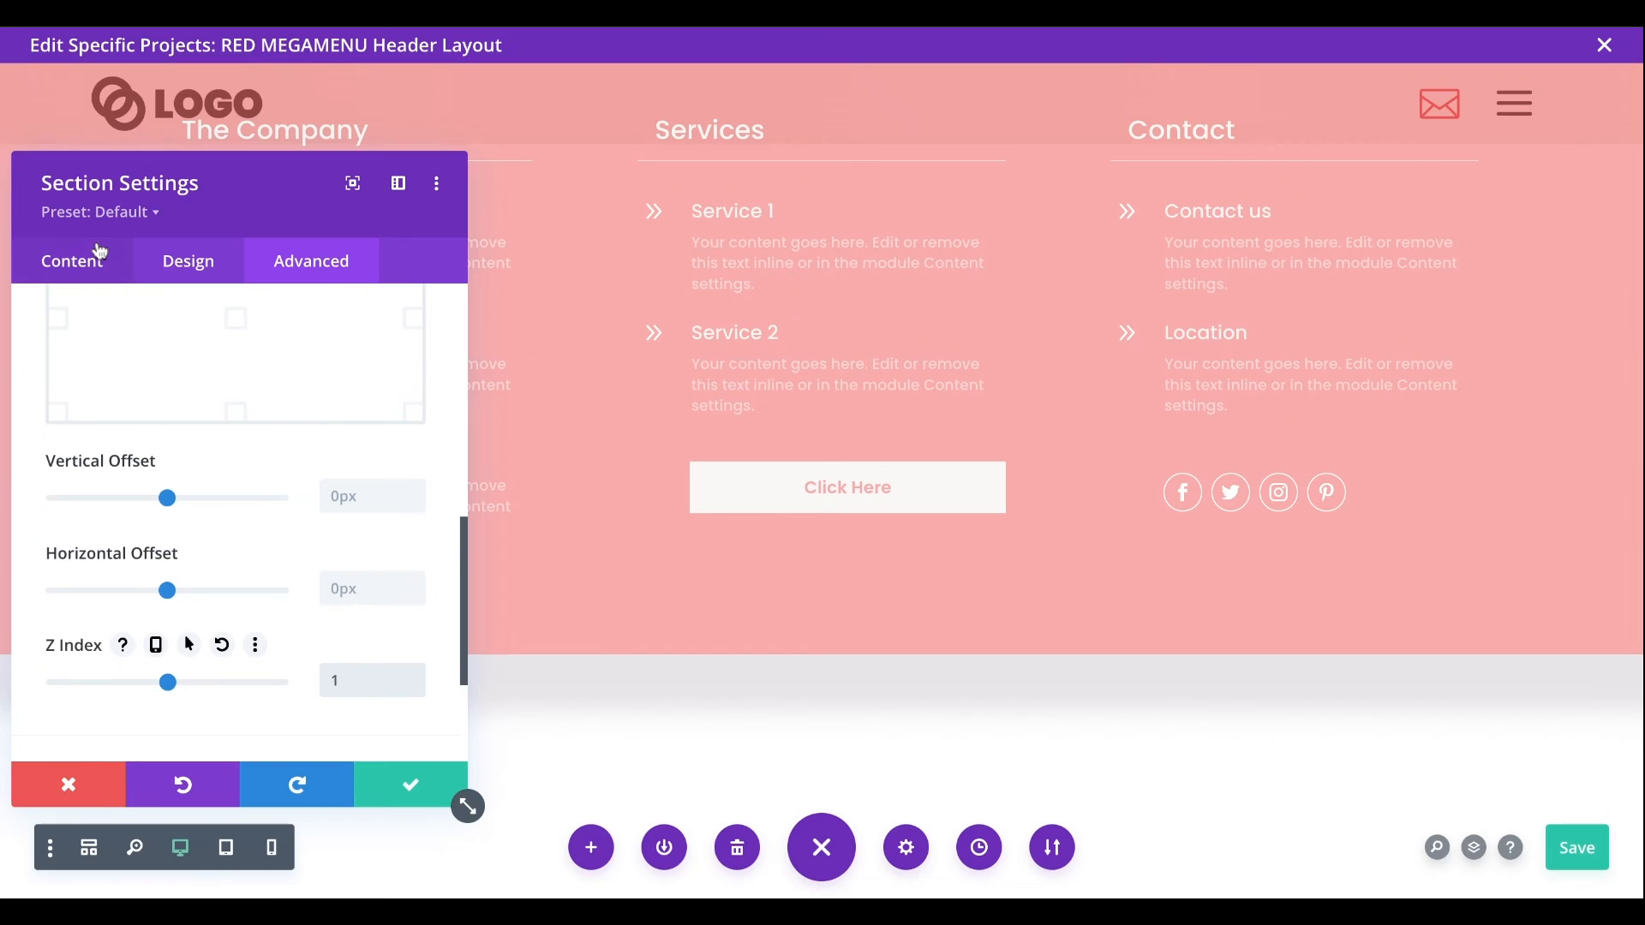
- Save the logo header section's settings and set the mega menu section's position to Fixed
click(414, 778)
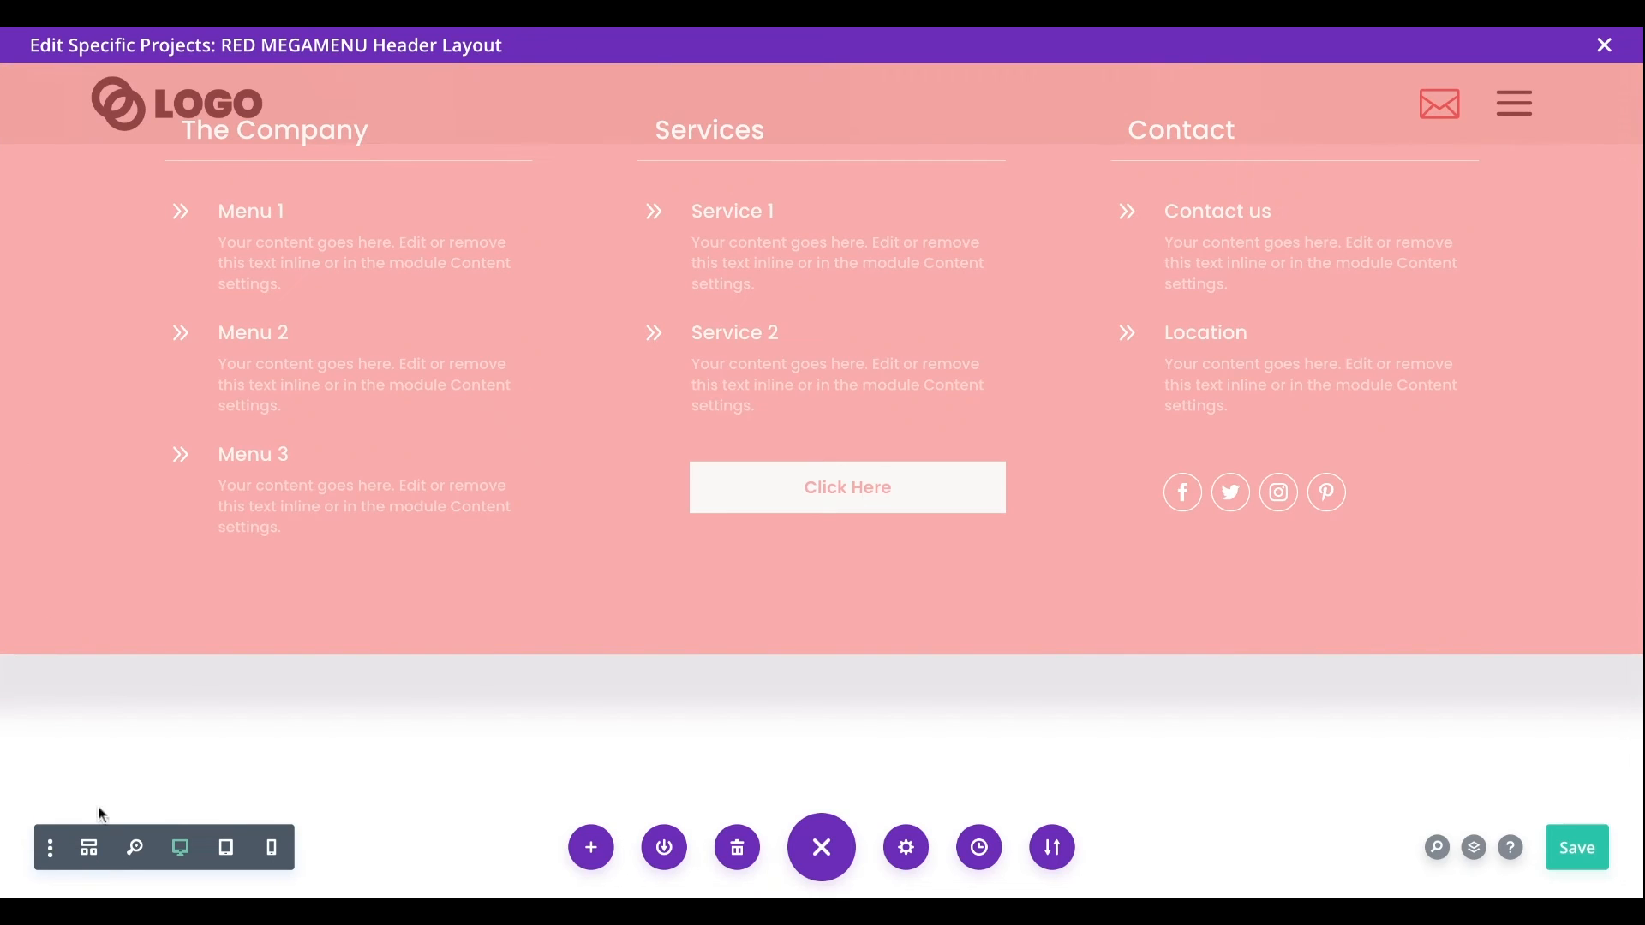
click(95, 848)
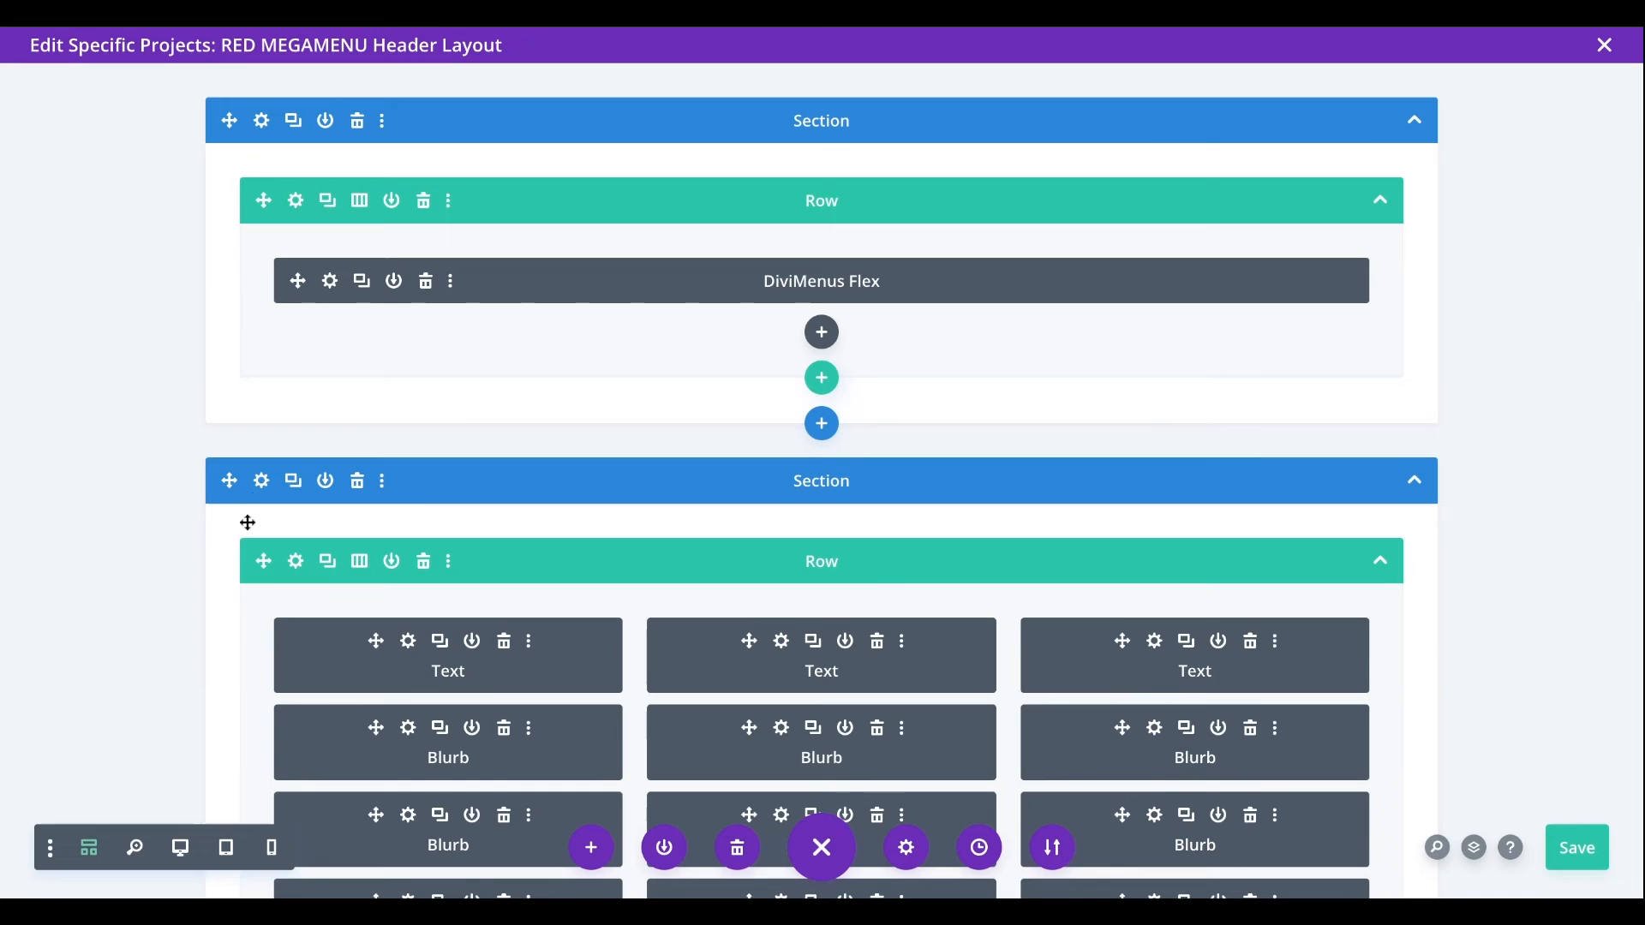
click(261, 480)
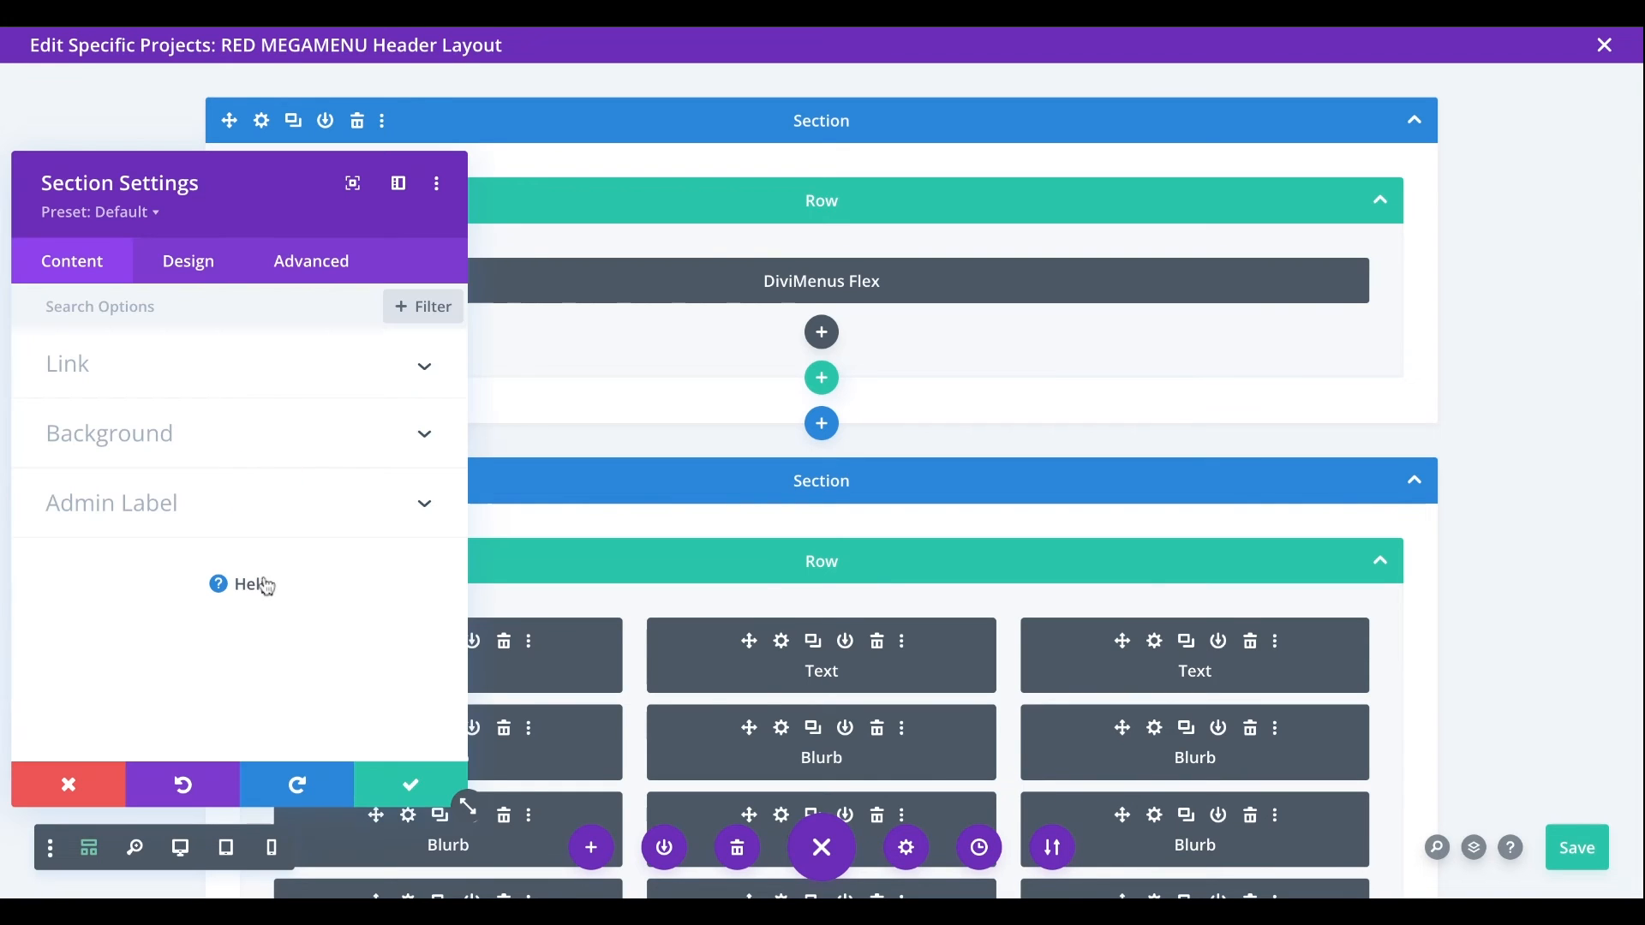
click(177, 847)
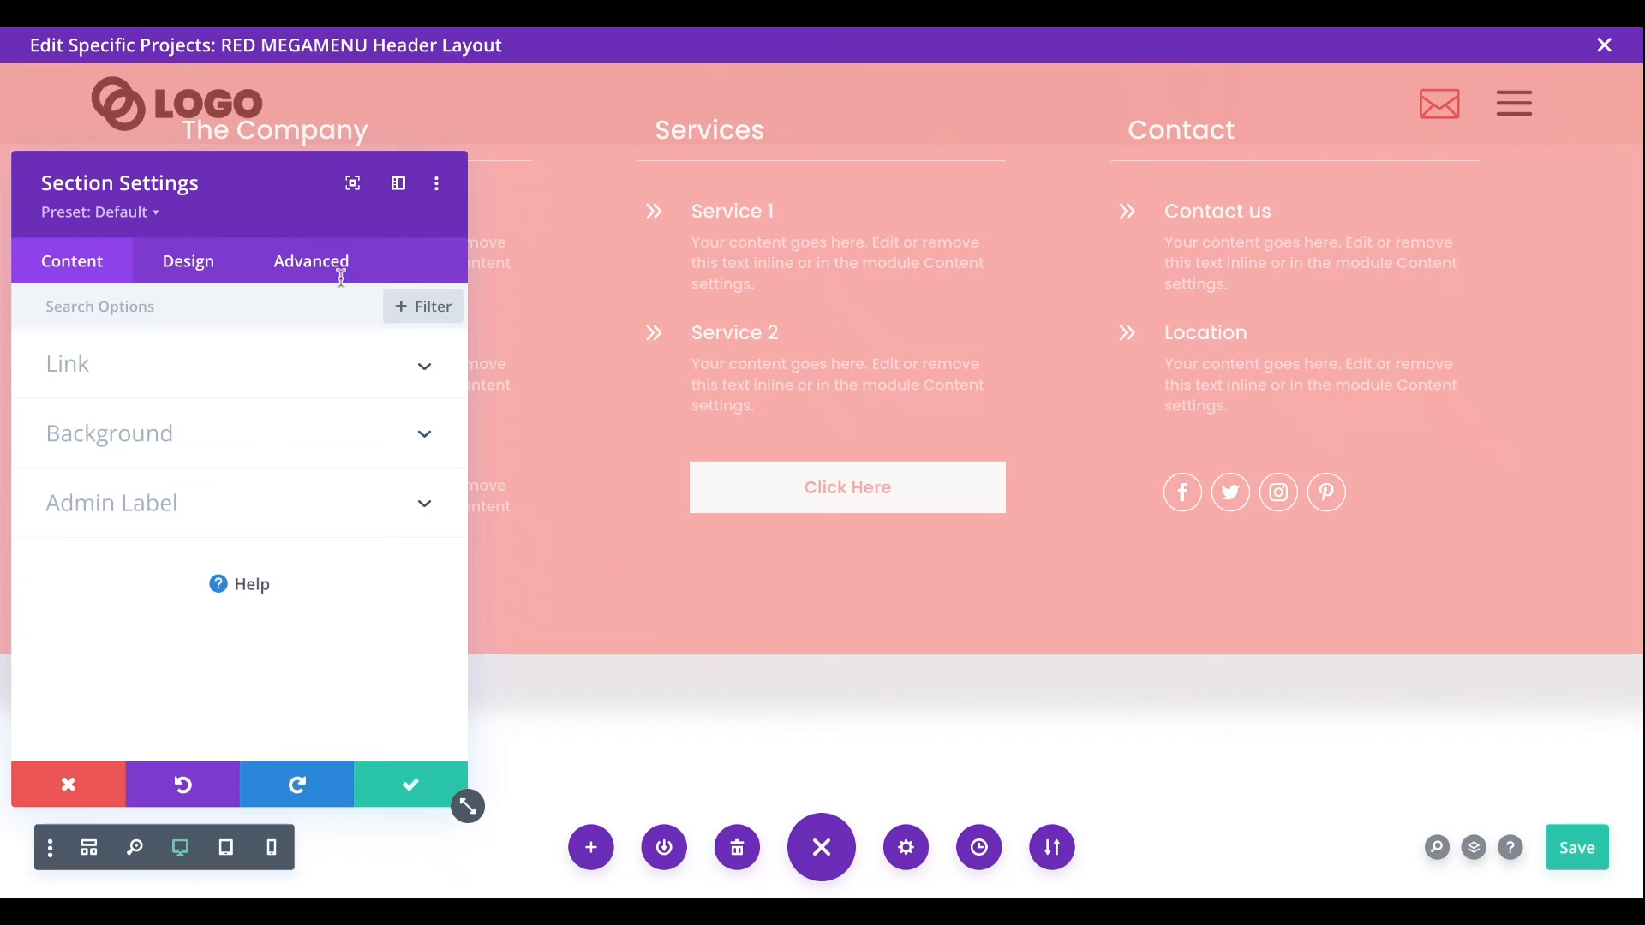
click(336, 263)
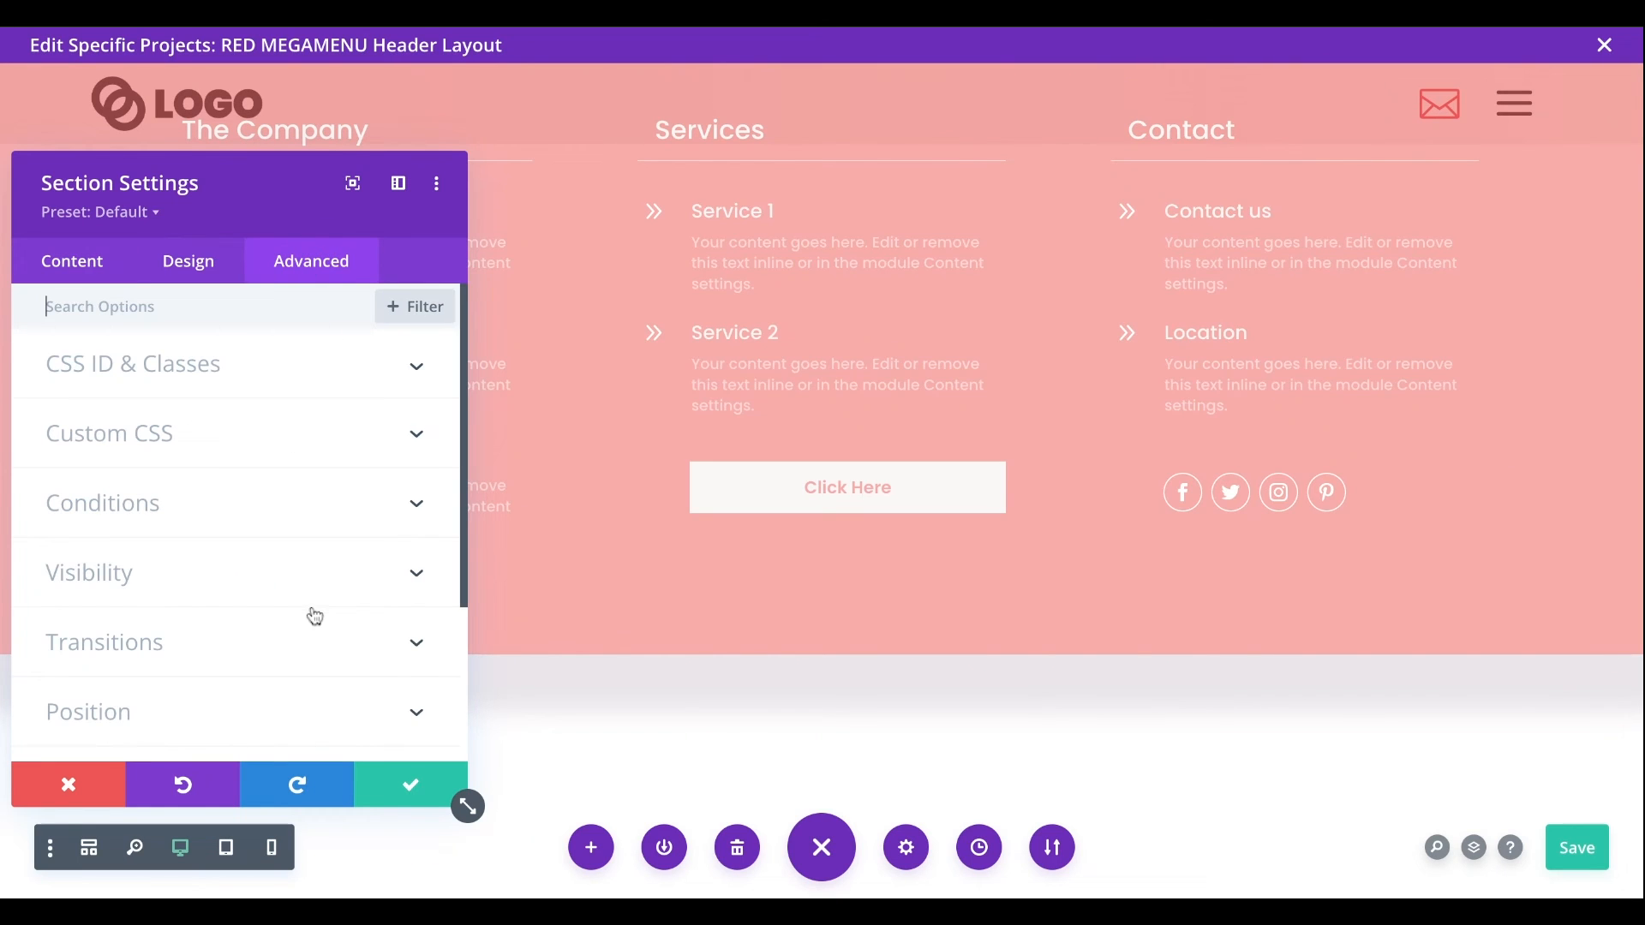
scroll(312, 614, down, 3)
click(210, 565)
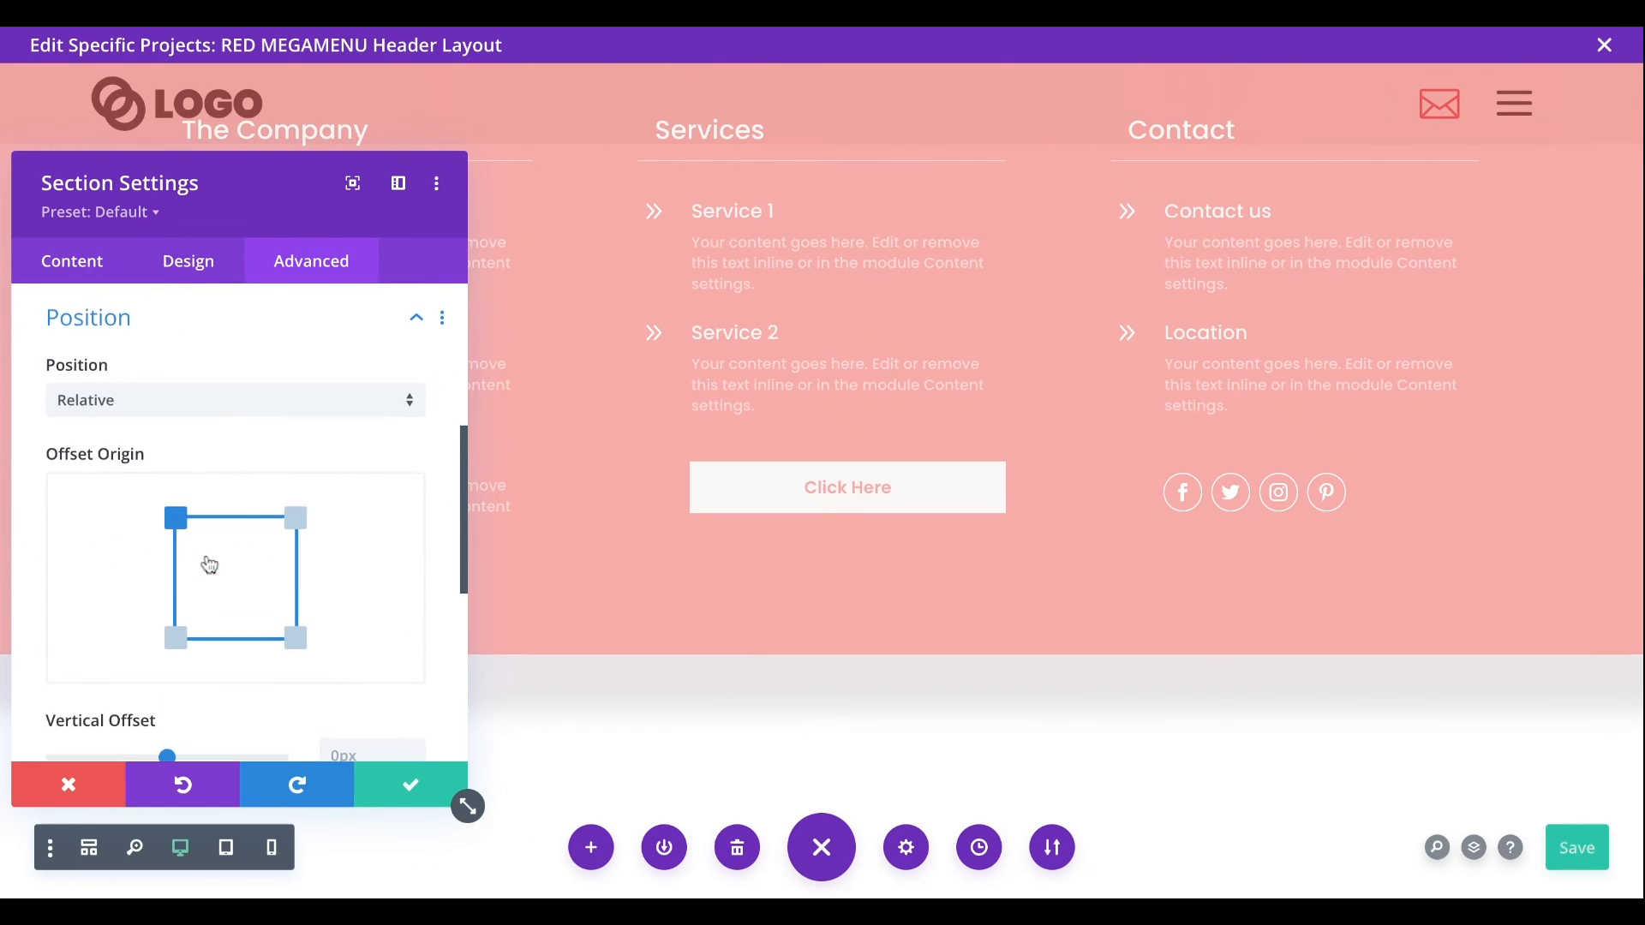
click(192, 405)
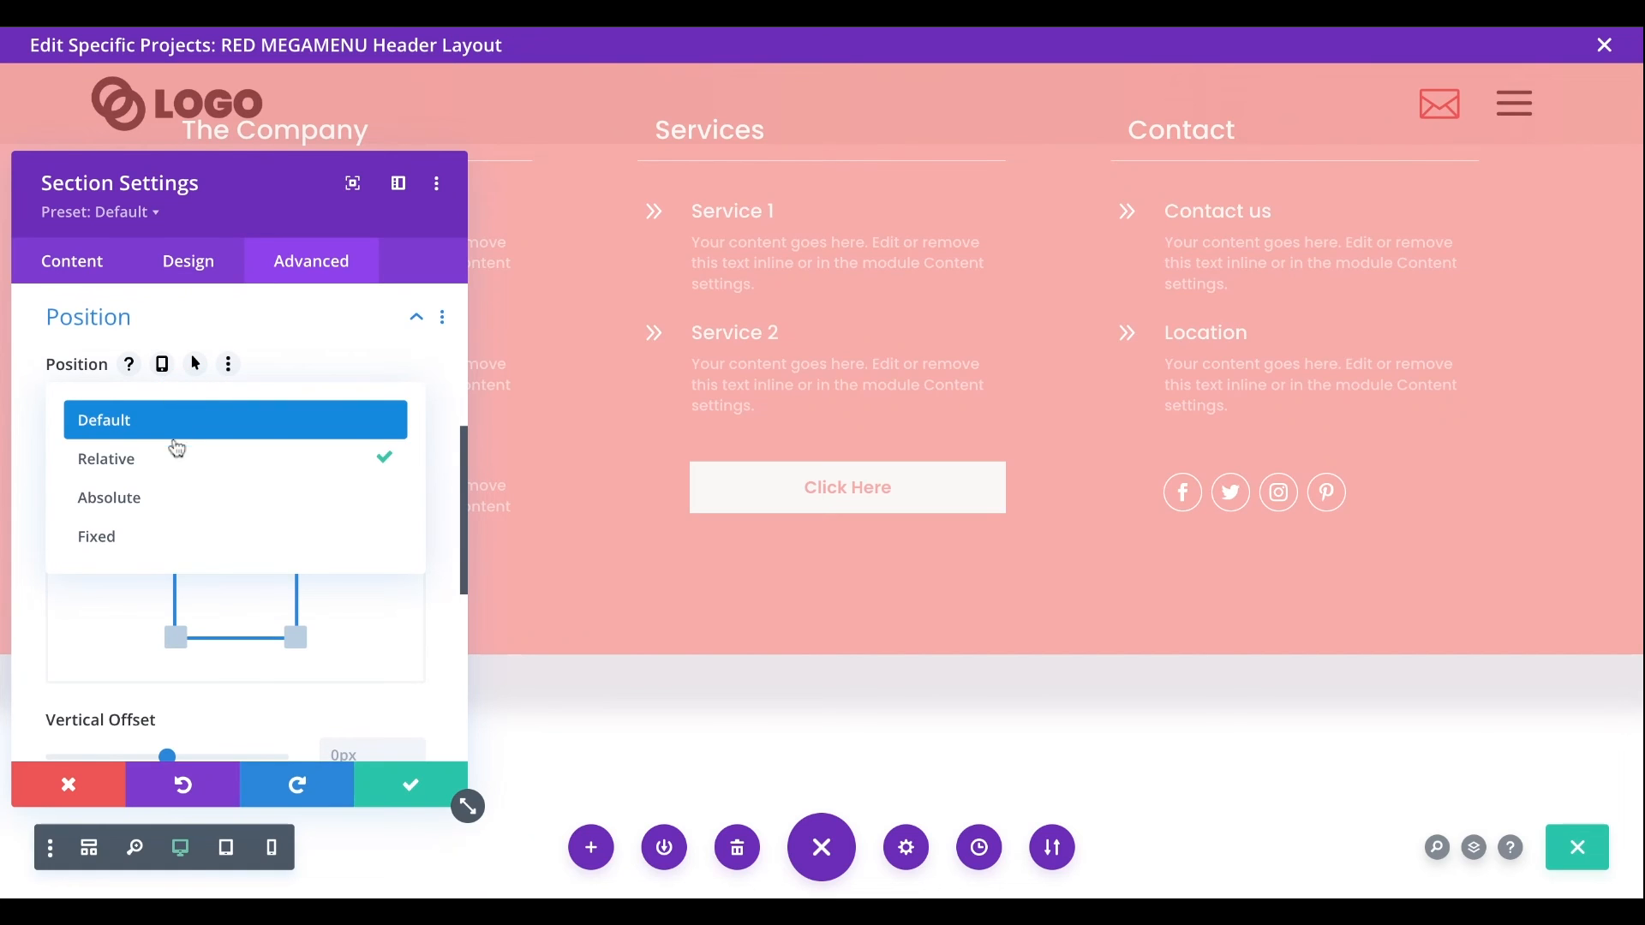
click(144, 537)
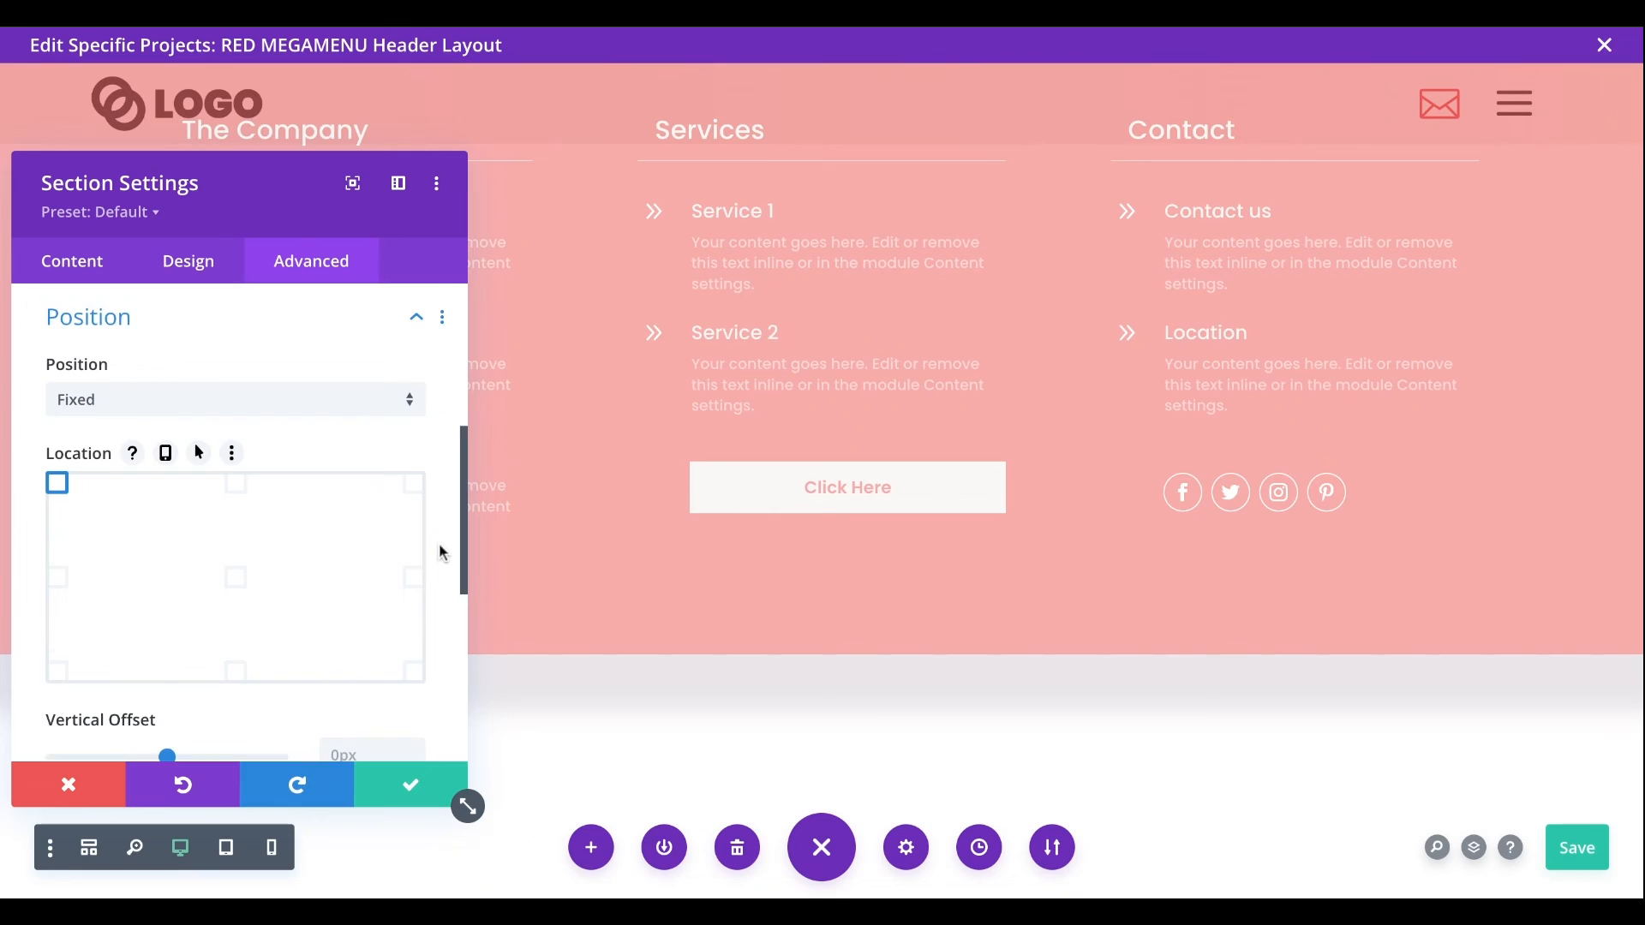
- Set the mega menu section's Z Index to 0
scroll(440, 545, down, 2)
scroll(442, 552, down, 2)
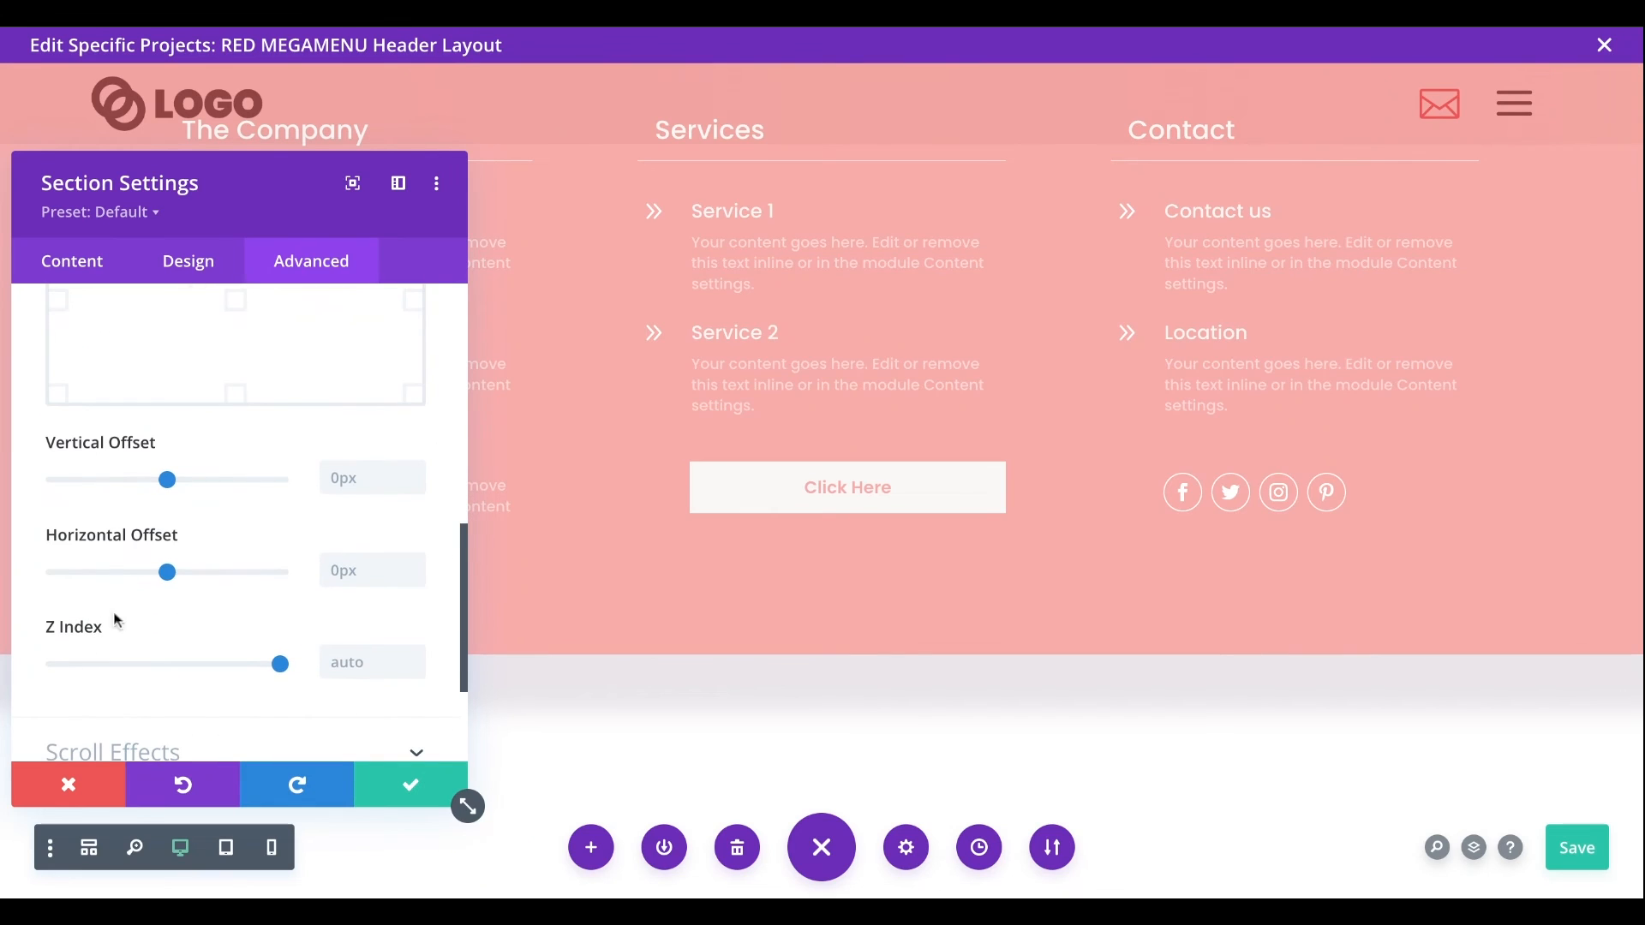
click(343, 674)
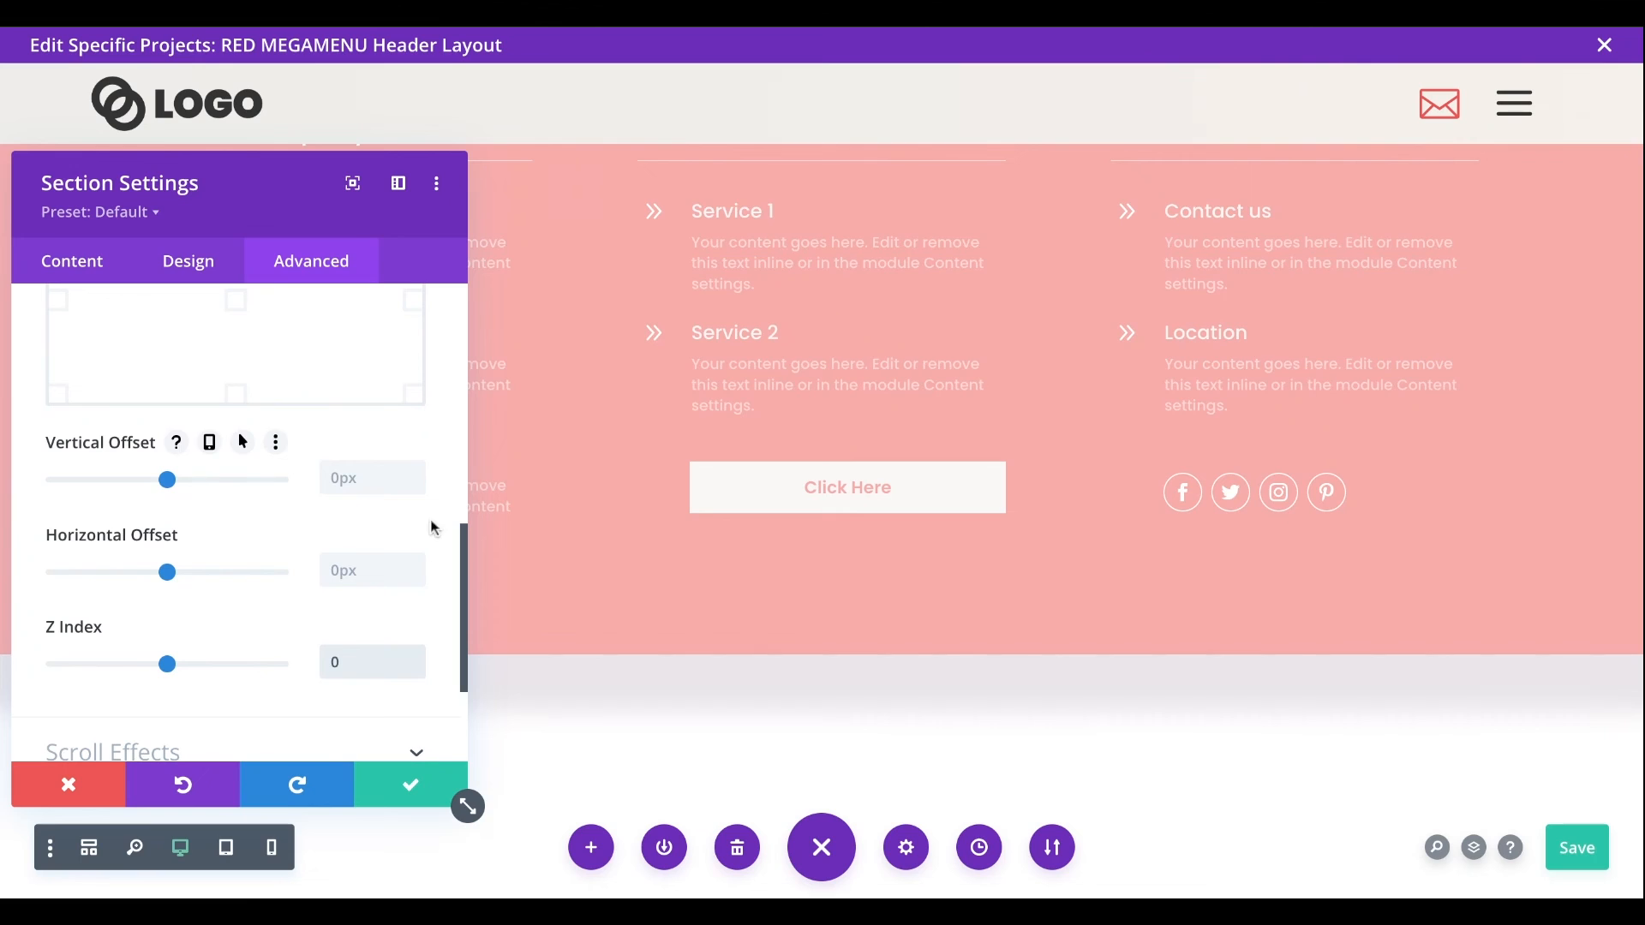
- Set the mega menu section's vertical offset to 86px and save its section settings
scroll(400, 561, up, 3)
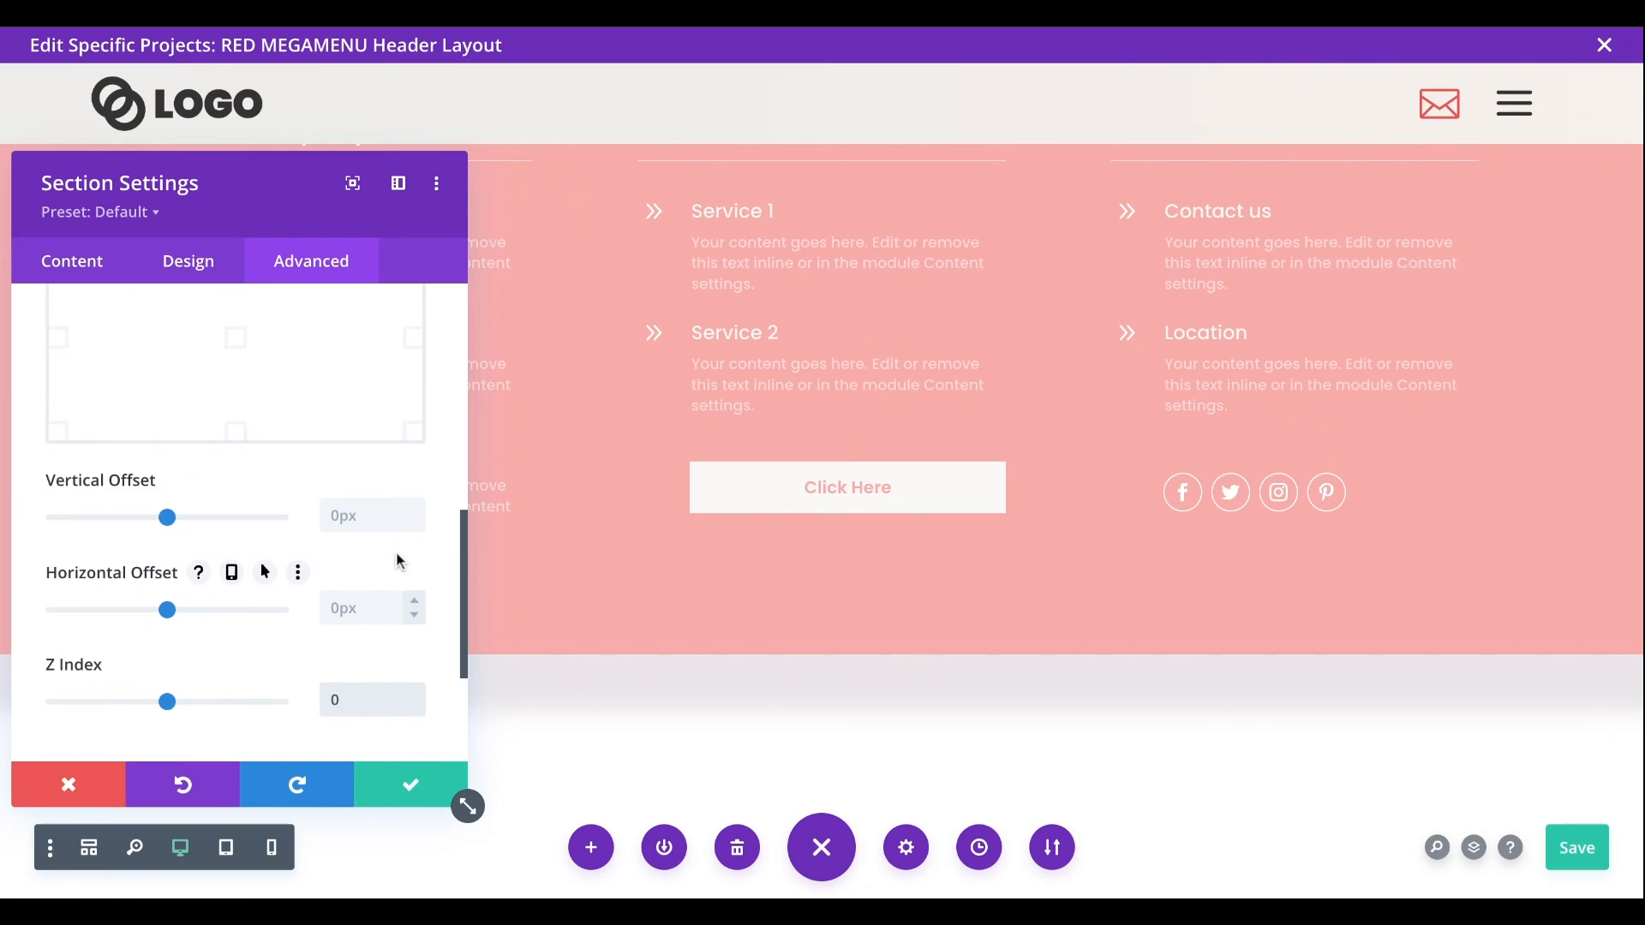
drag(171, 623, 177, 616)
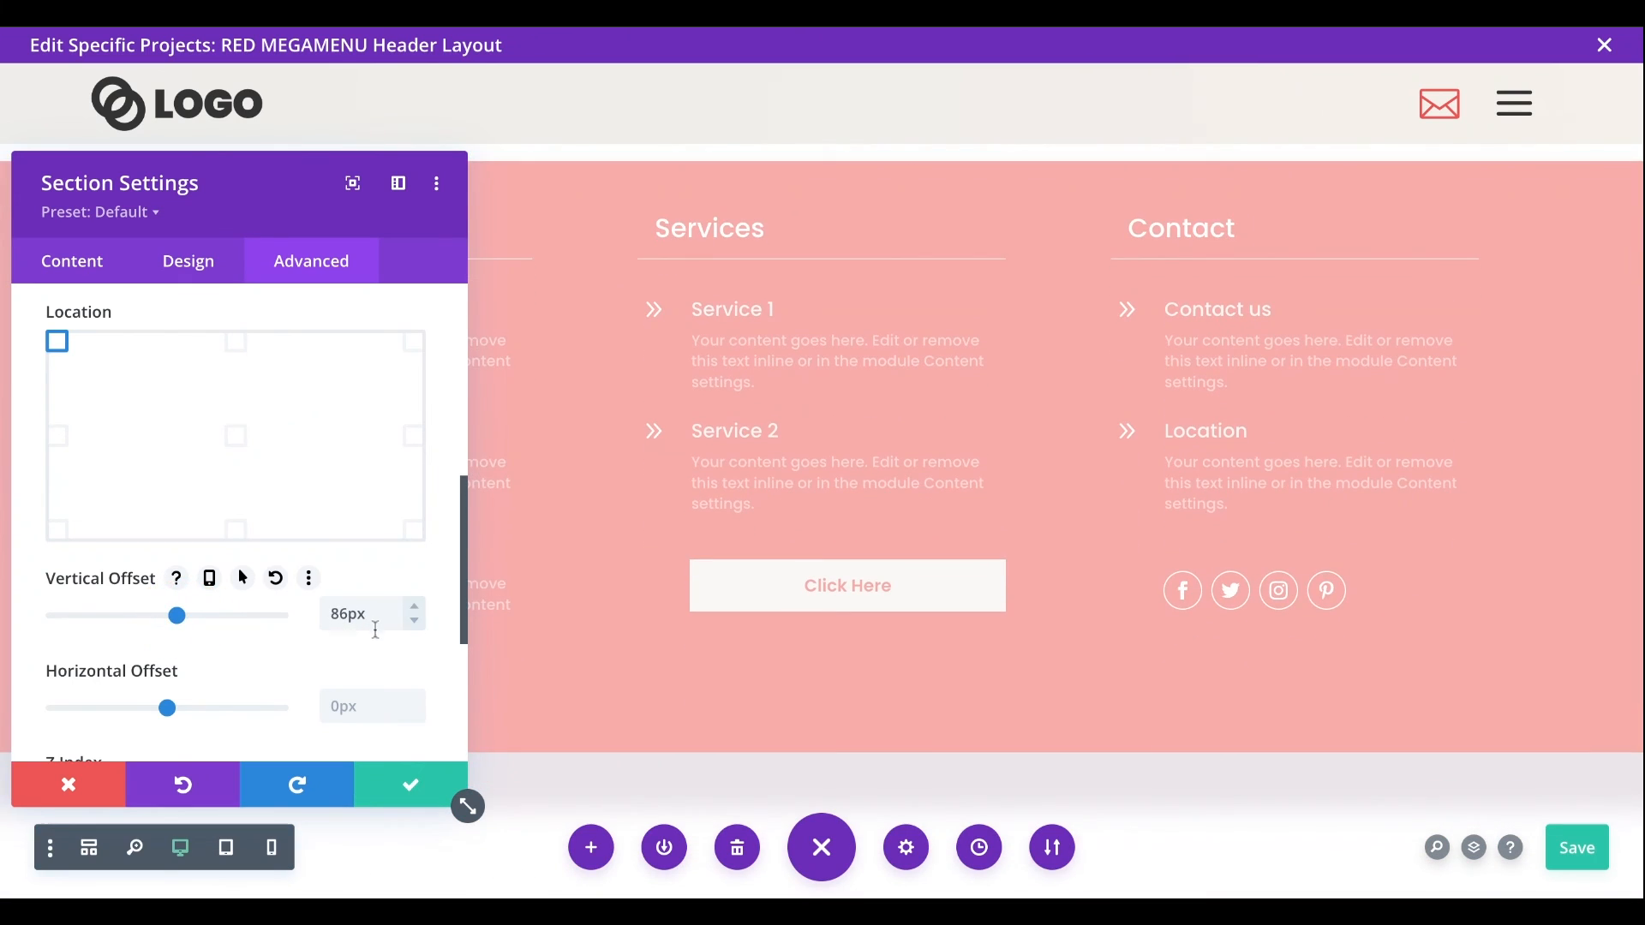
click(410, 783)
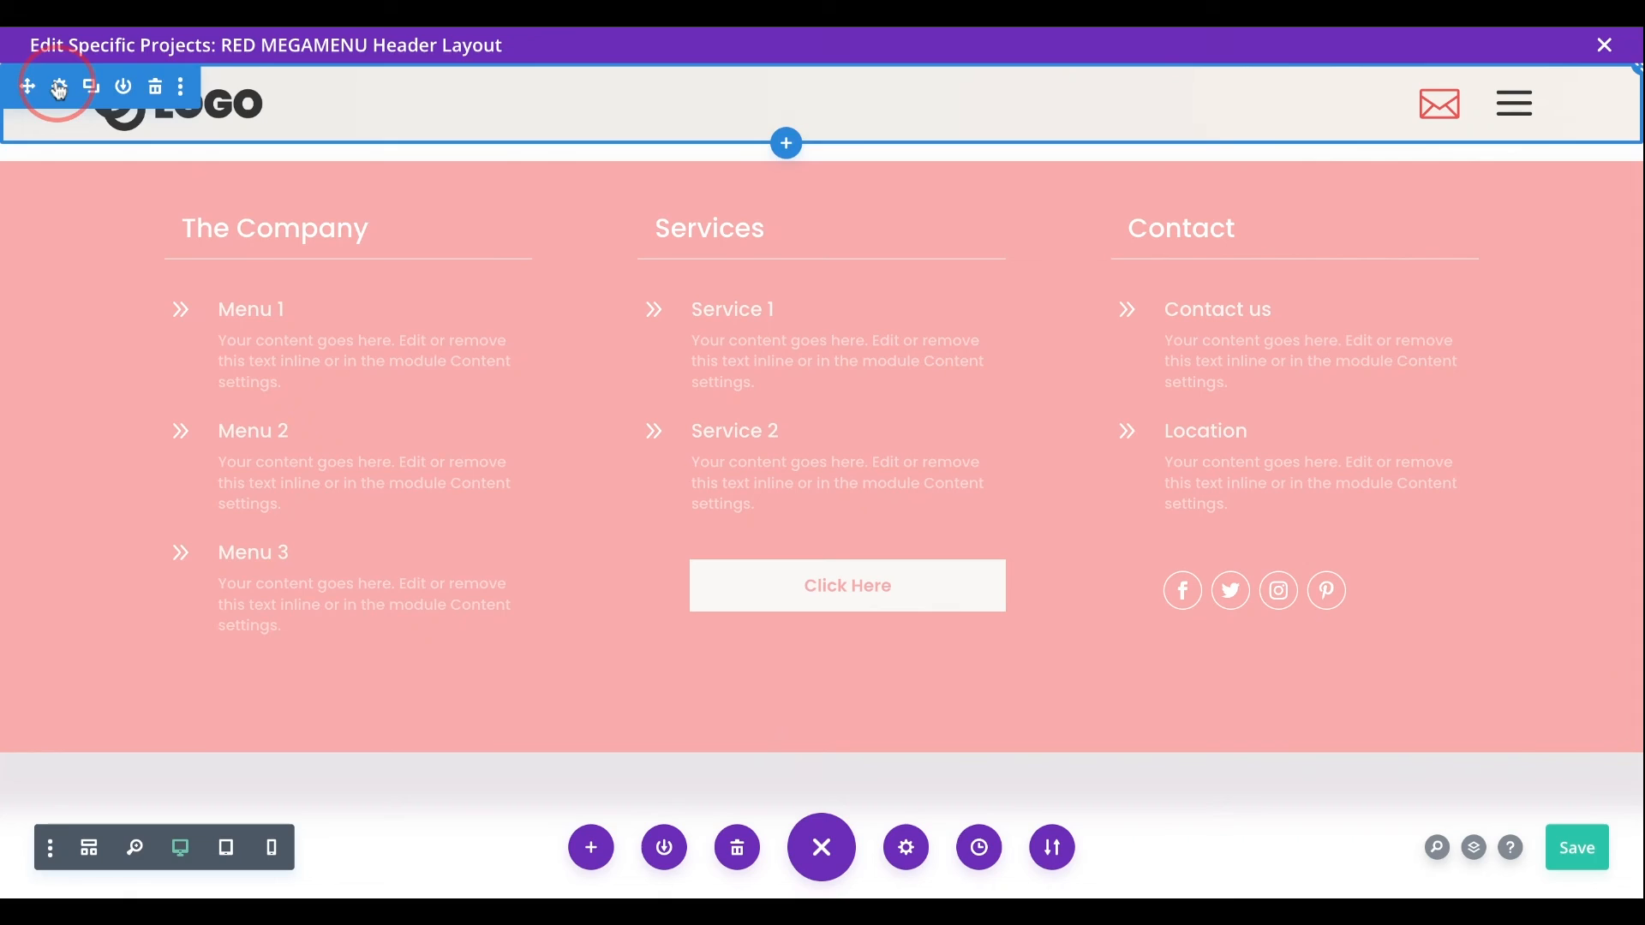
- Set the logo header section's height to 70px in its sizing settings
click(46, 83)
click(180, 258)
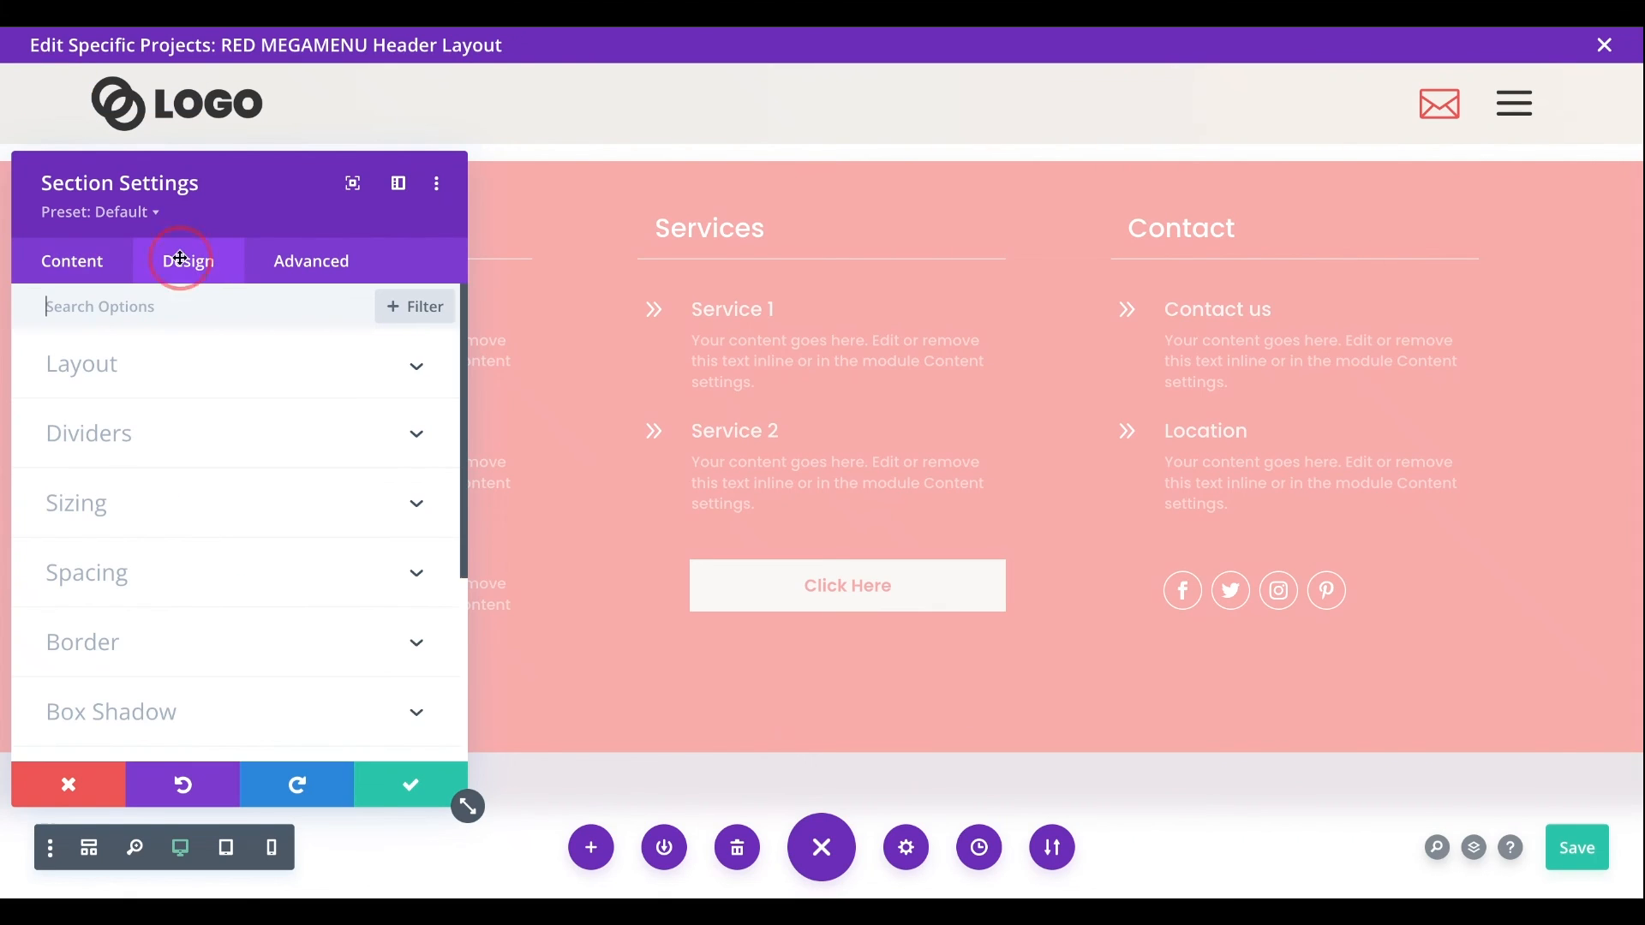
scroll(229, 458, down, 1)
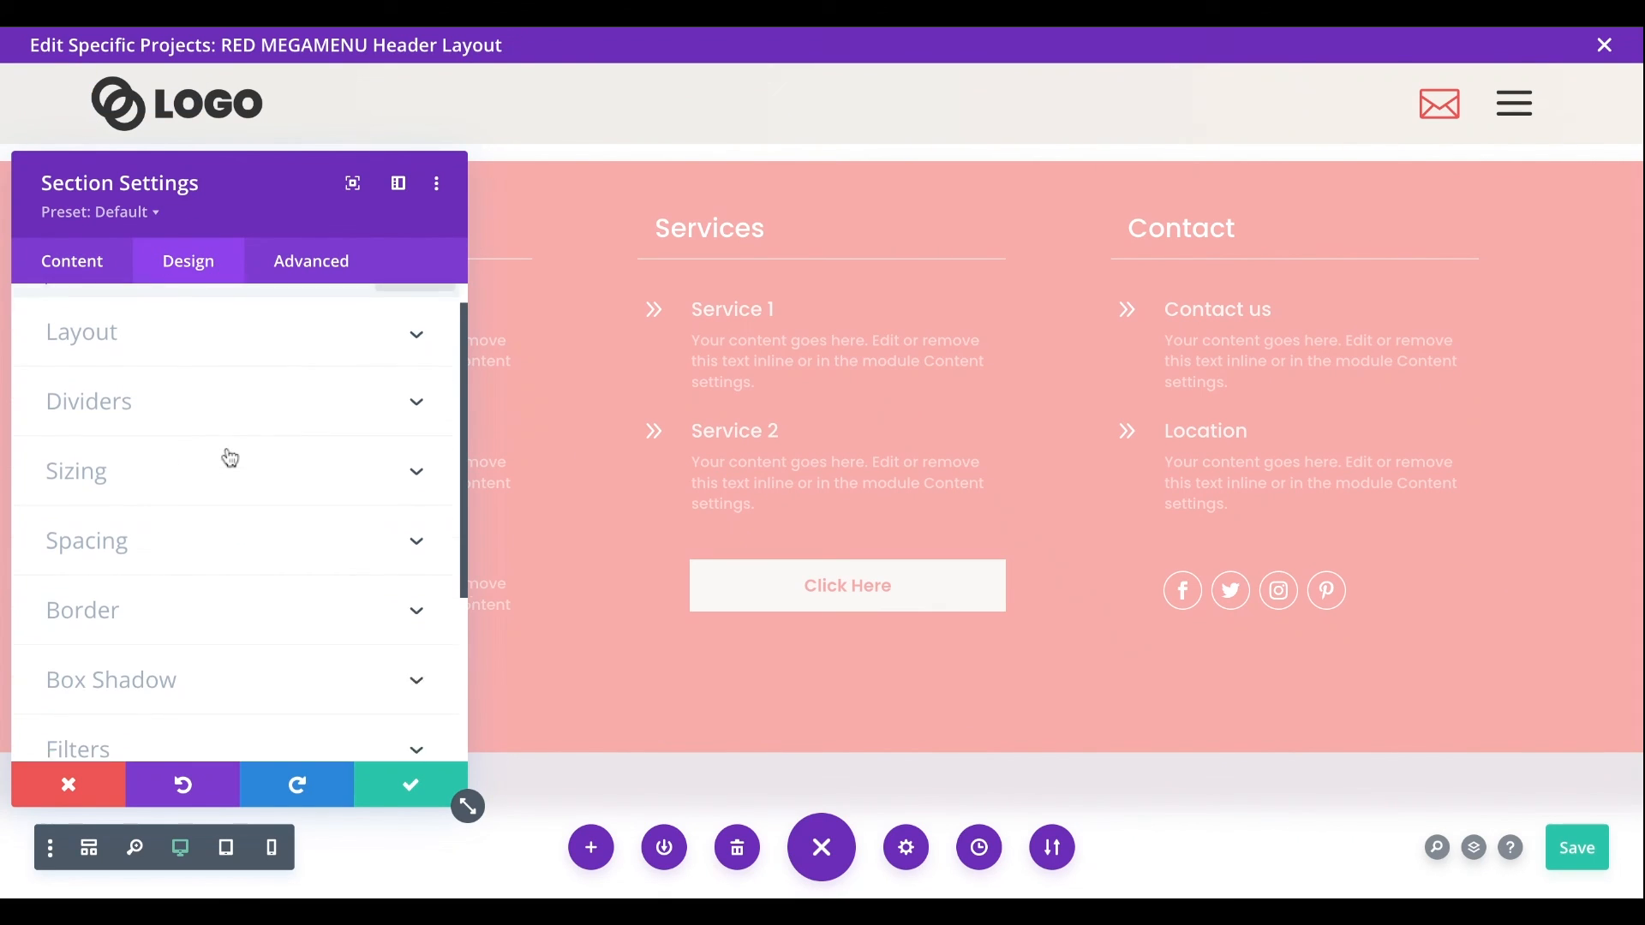
click(135, 455)
scroll(137, 454, down, 2)
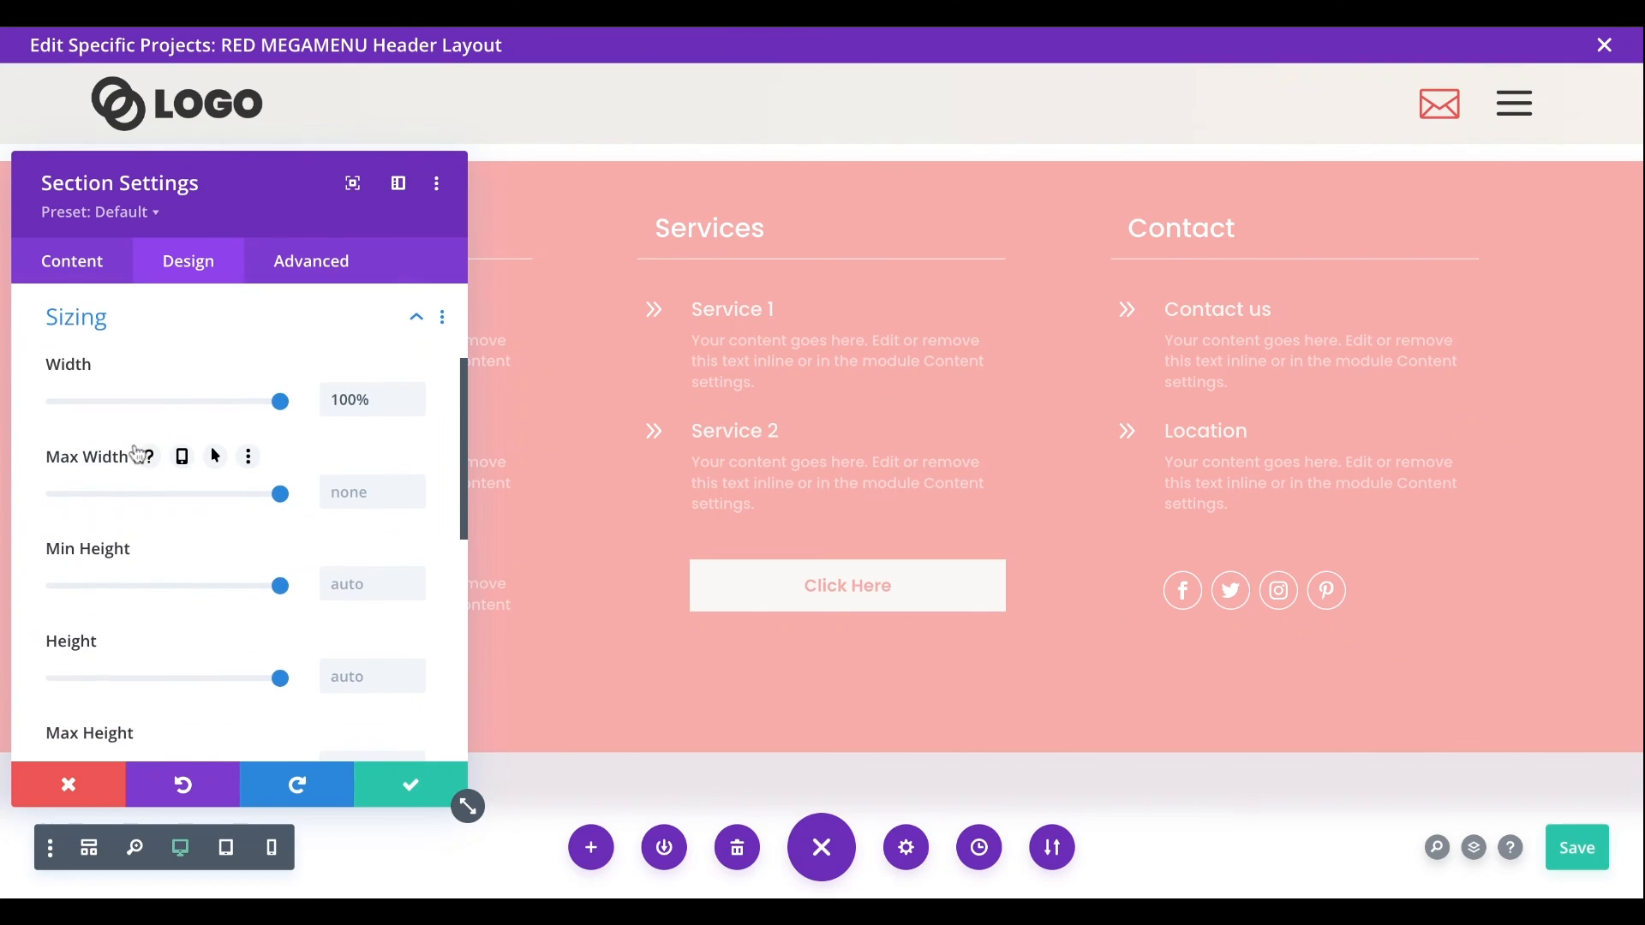
scroll(138, 455, down, 1)
click(342, 516)
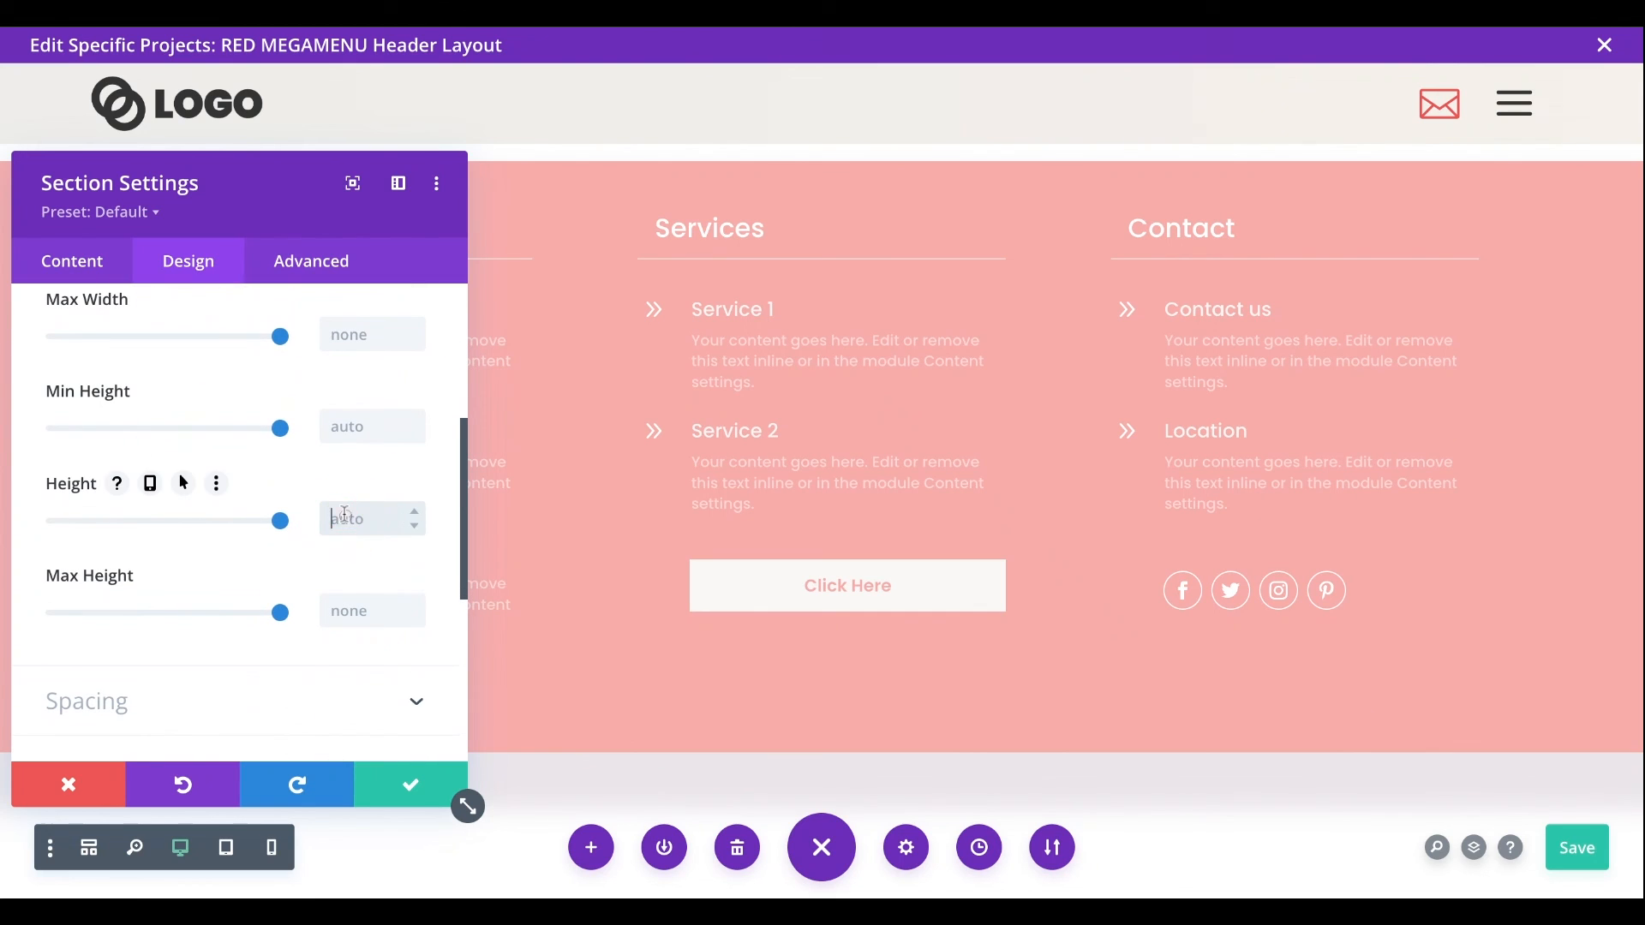
text(70px)
click(73, 522)
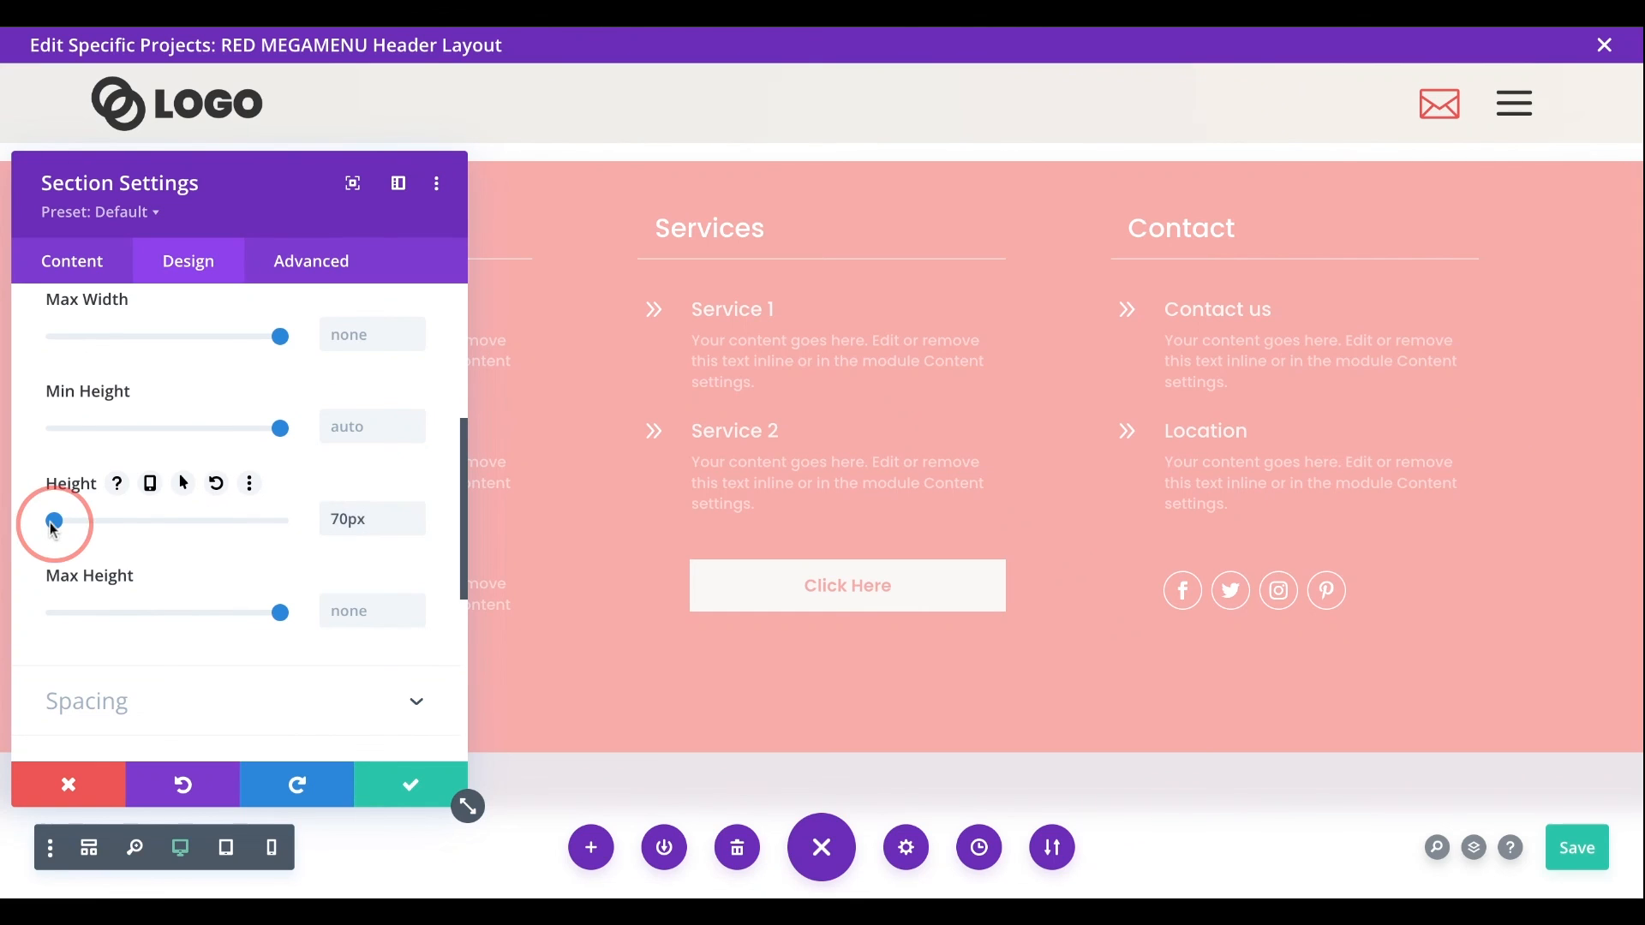
- Try a header section height of 169px, return it to 70px and save the section settings
mouse_move(53, 531)
mouse_down()
mouse_move(111, 521)
mouse_move(77, 521)
mouse_up()
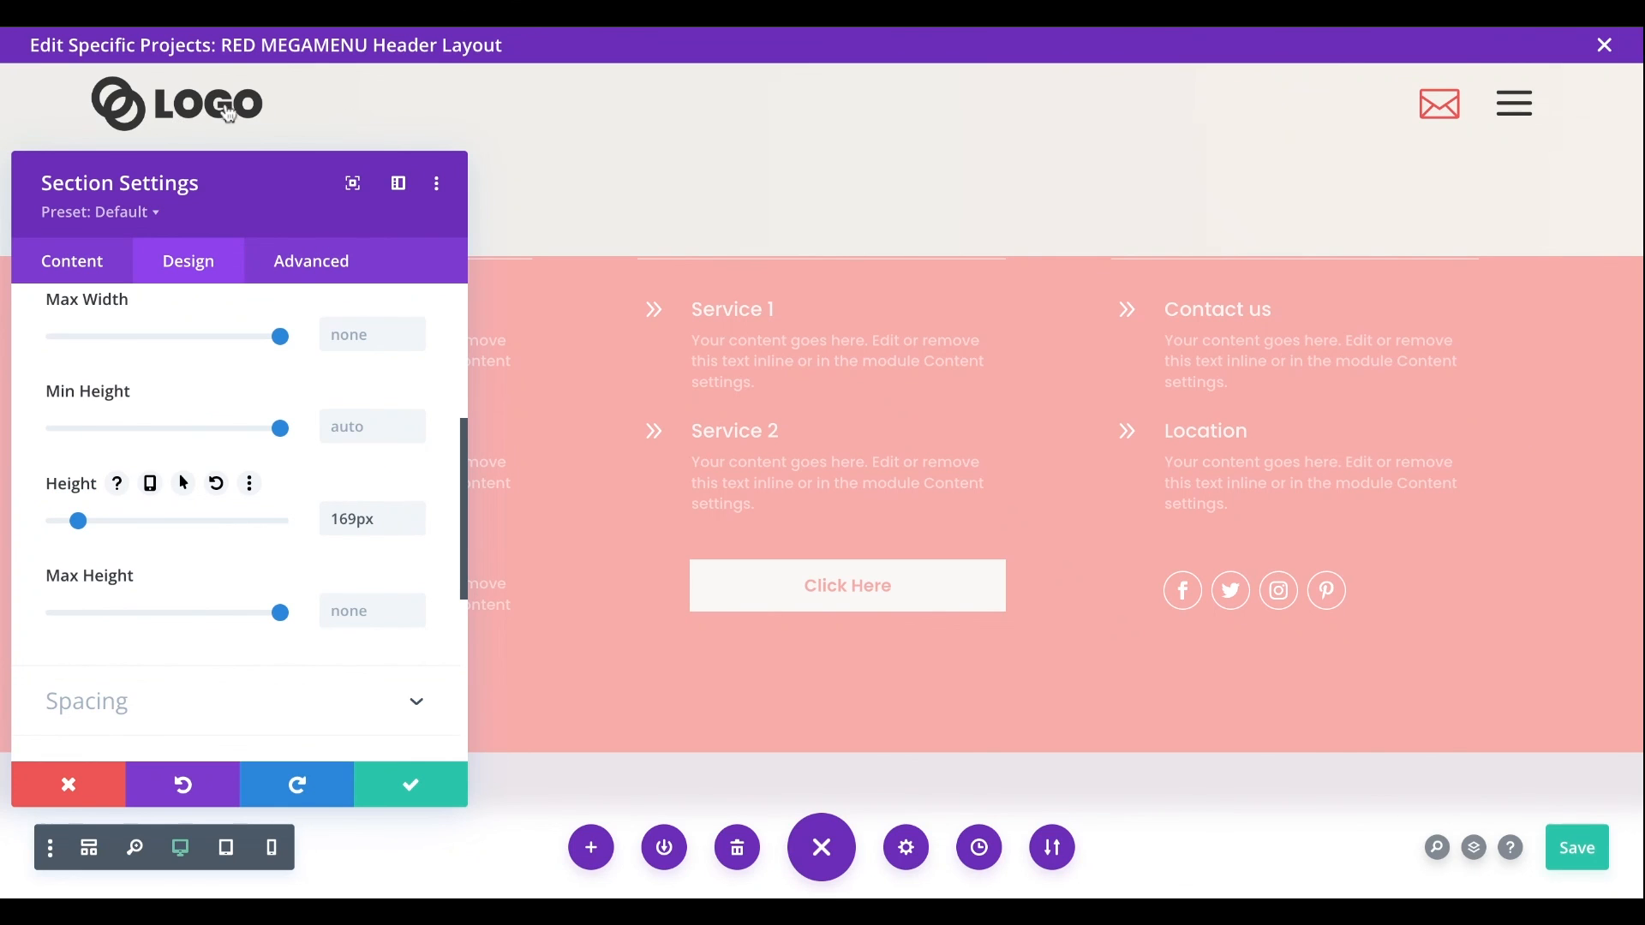
click(332, 510)
text(70px)
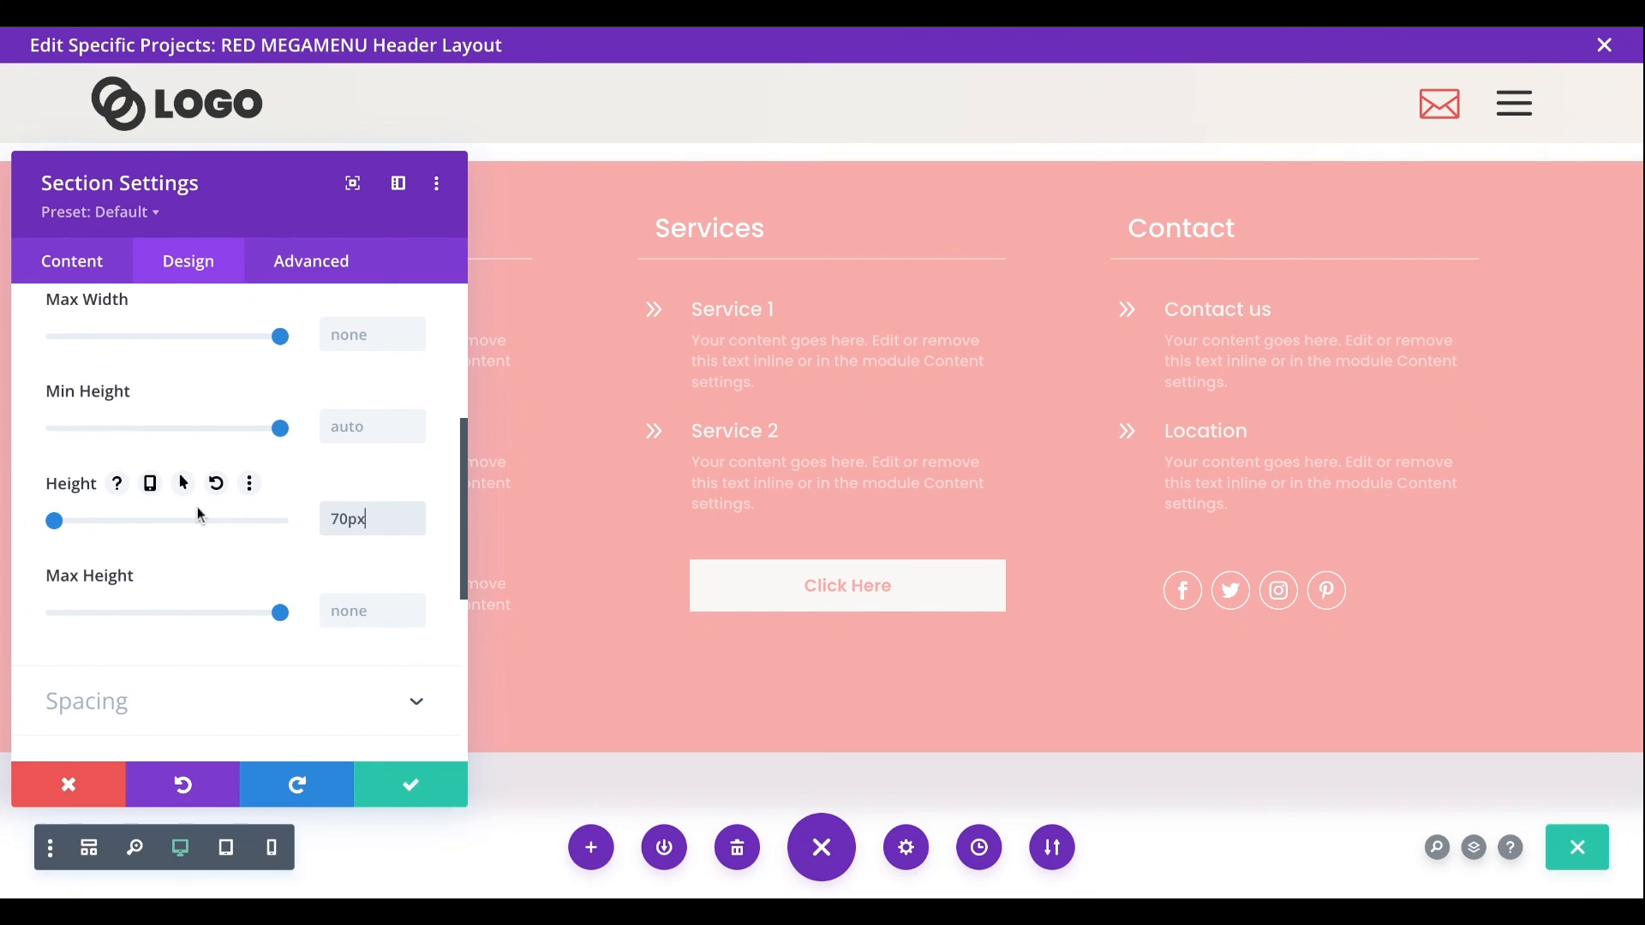
click(393, 779)
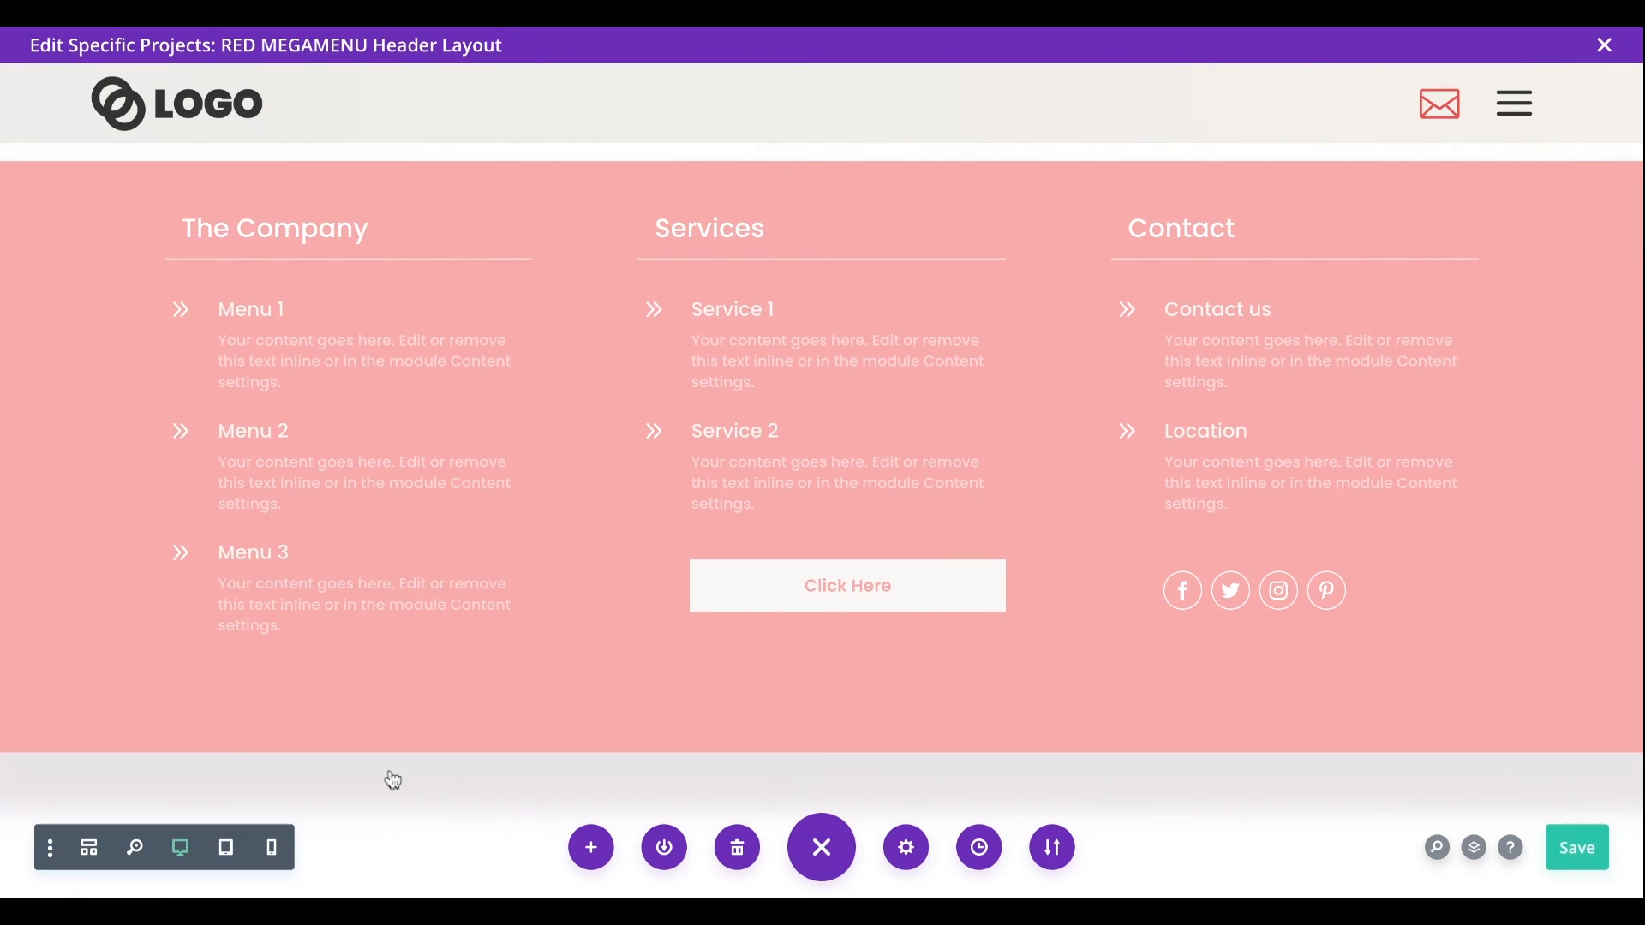
- Set the mega menu section's vertical offset to 70px, and save the section settings and the header layout
click(55, 154)
click(324, 274)
scroll(253, 583, down, 3)
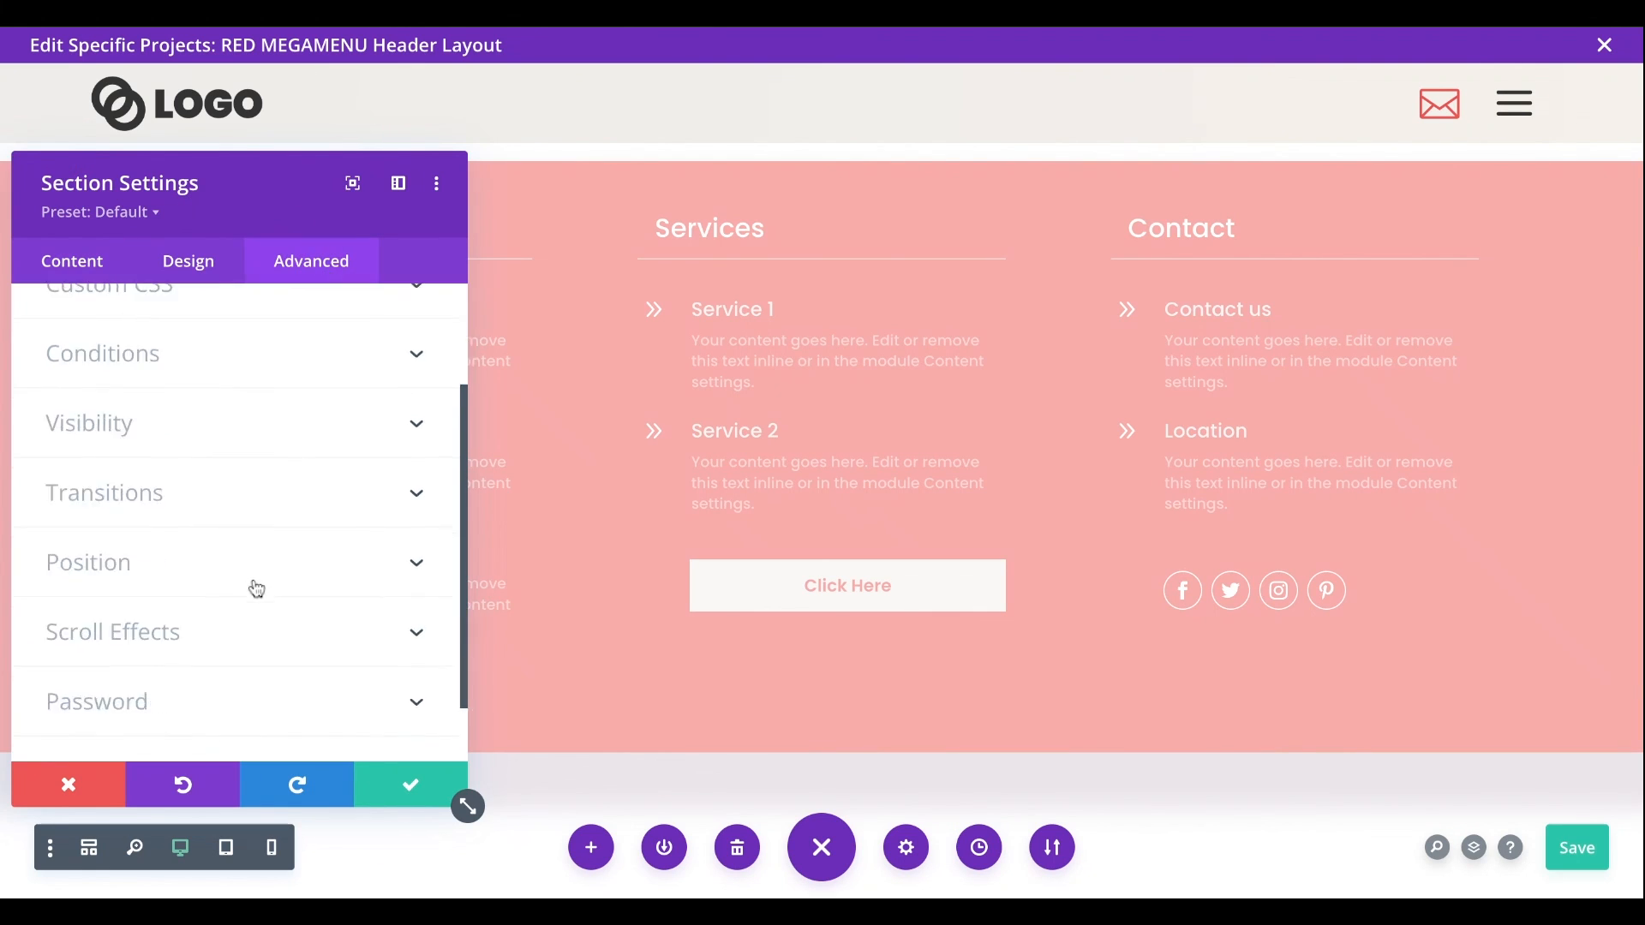
click(205, 491)
scroll(357, 550, down, 2)
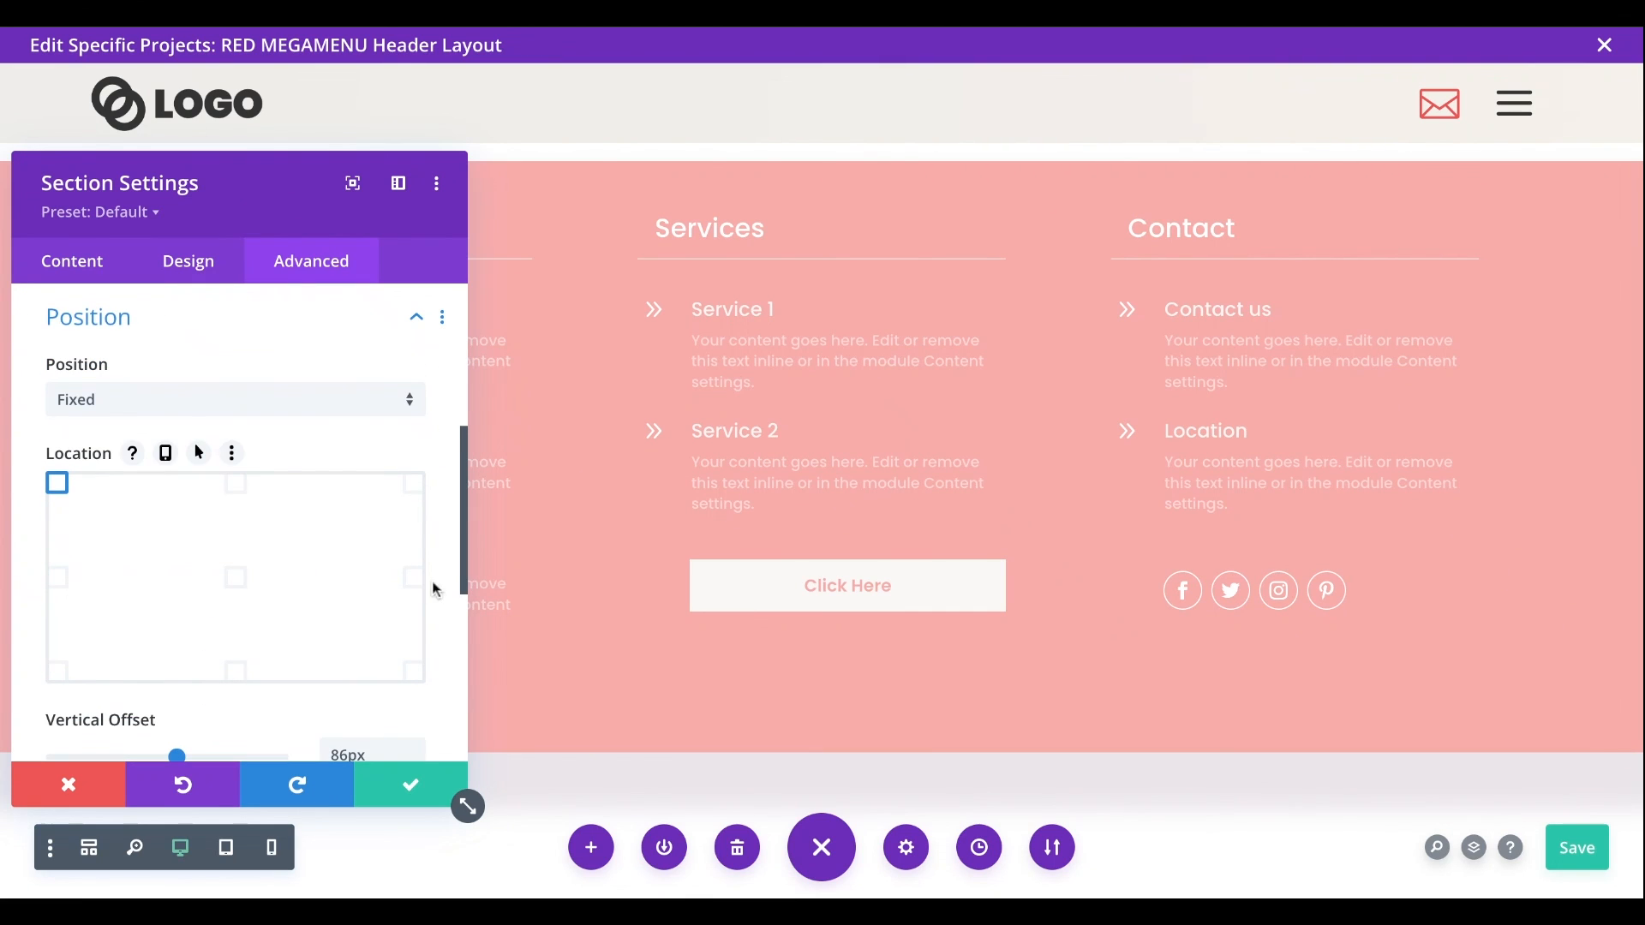
scroll(403, 618, down, 2)
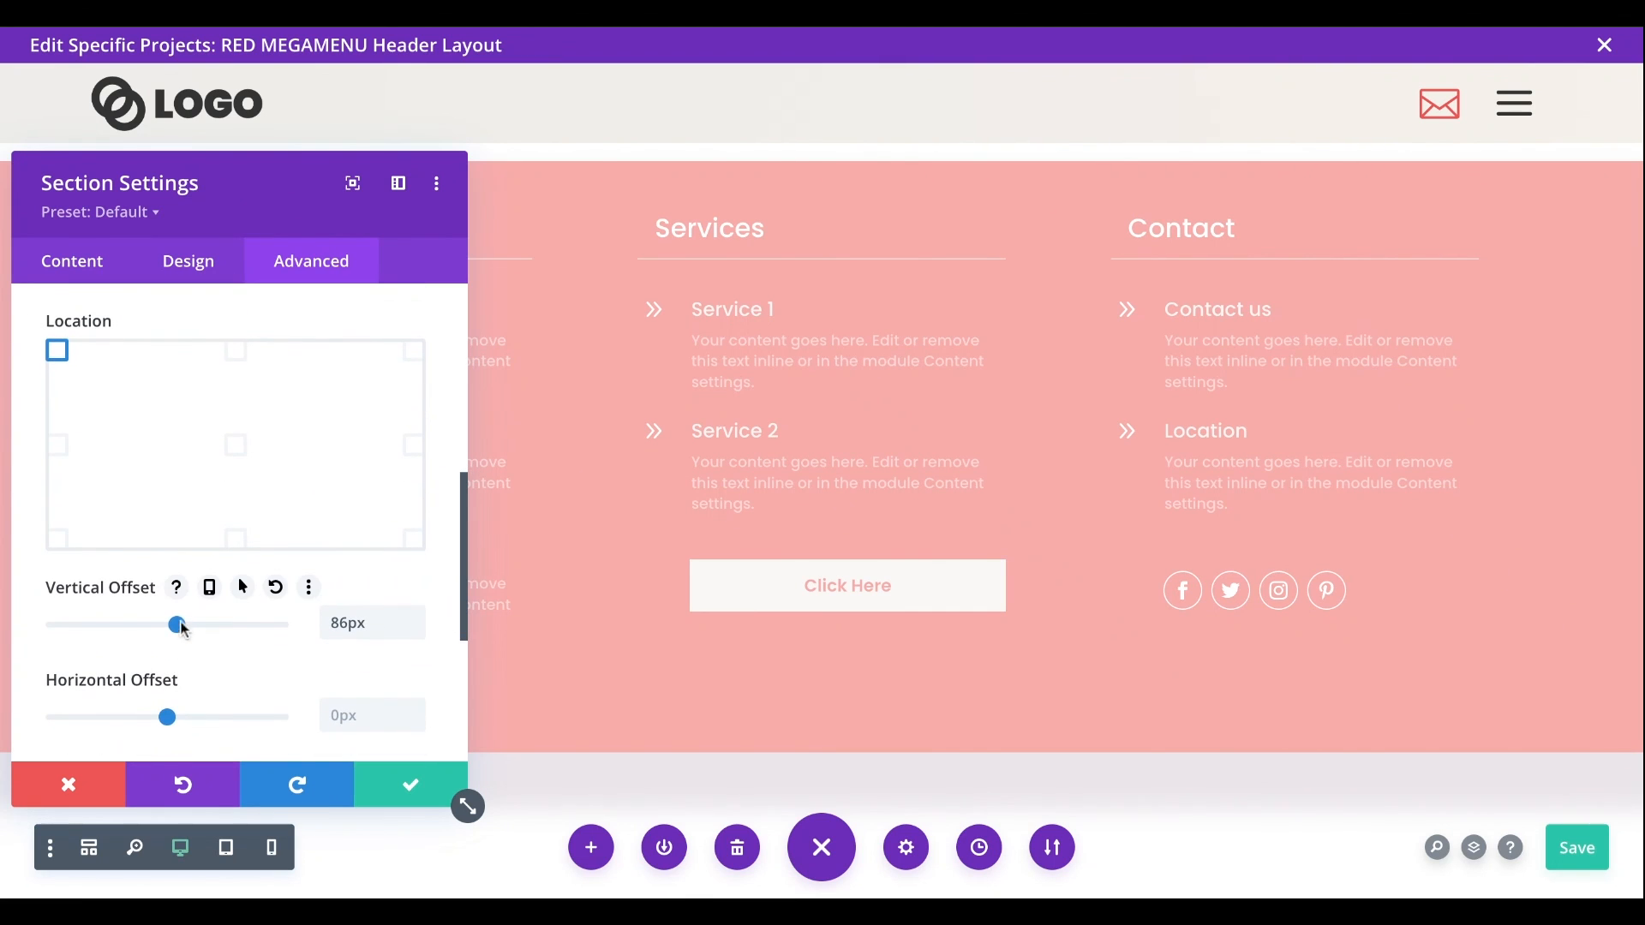
double_click(324, 622)
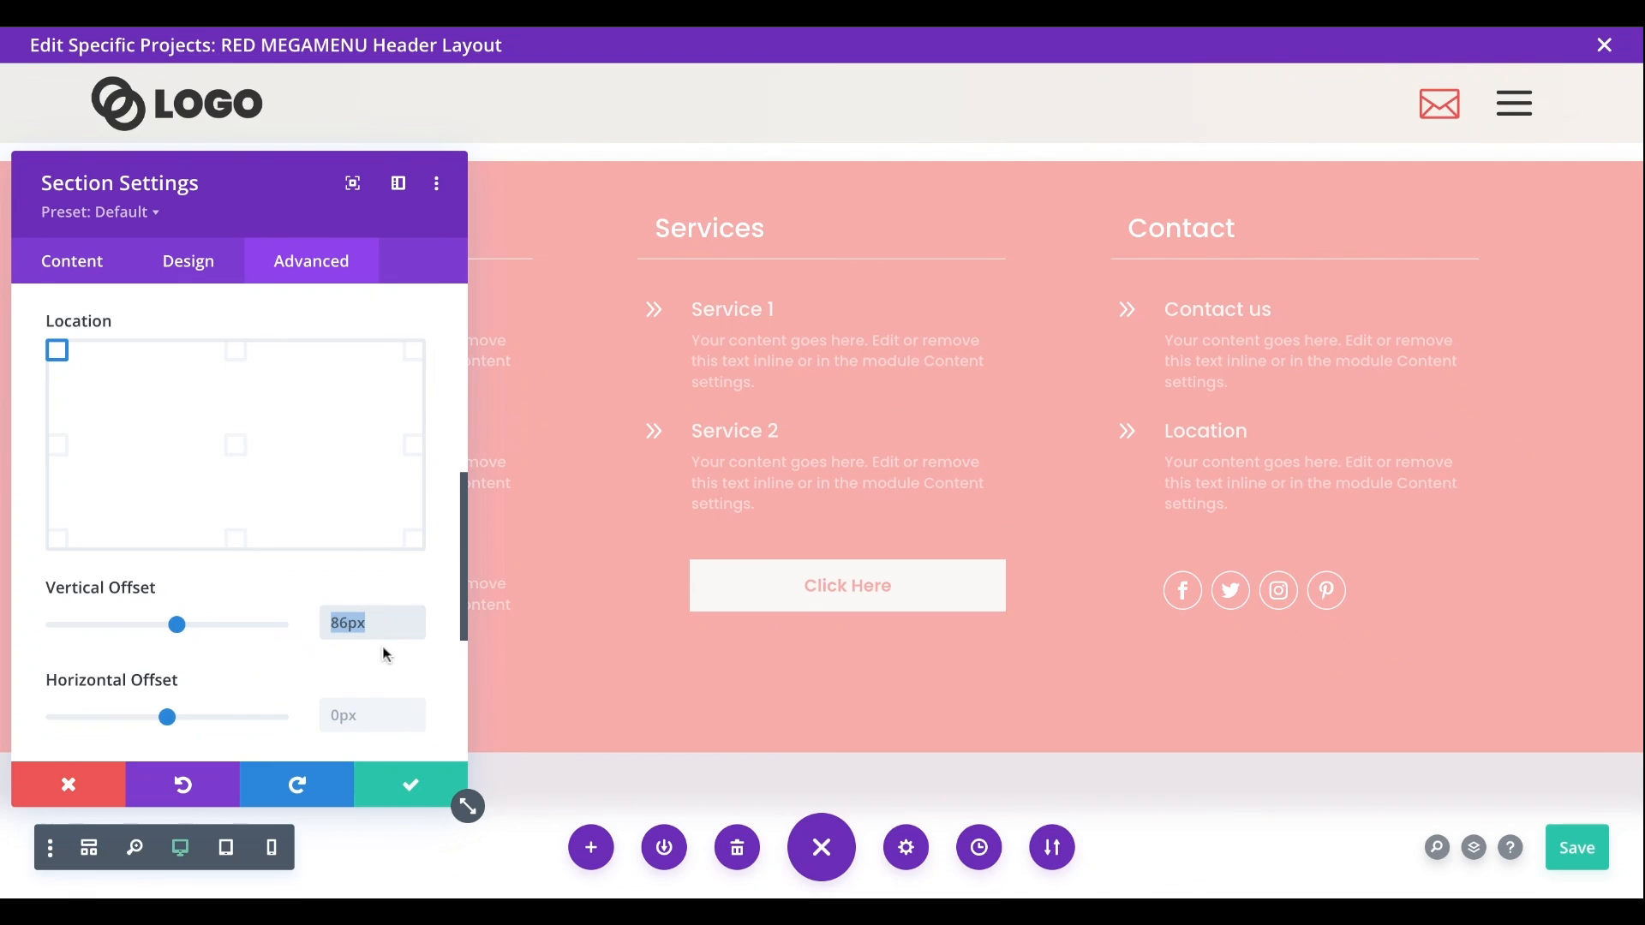
text(70px)
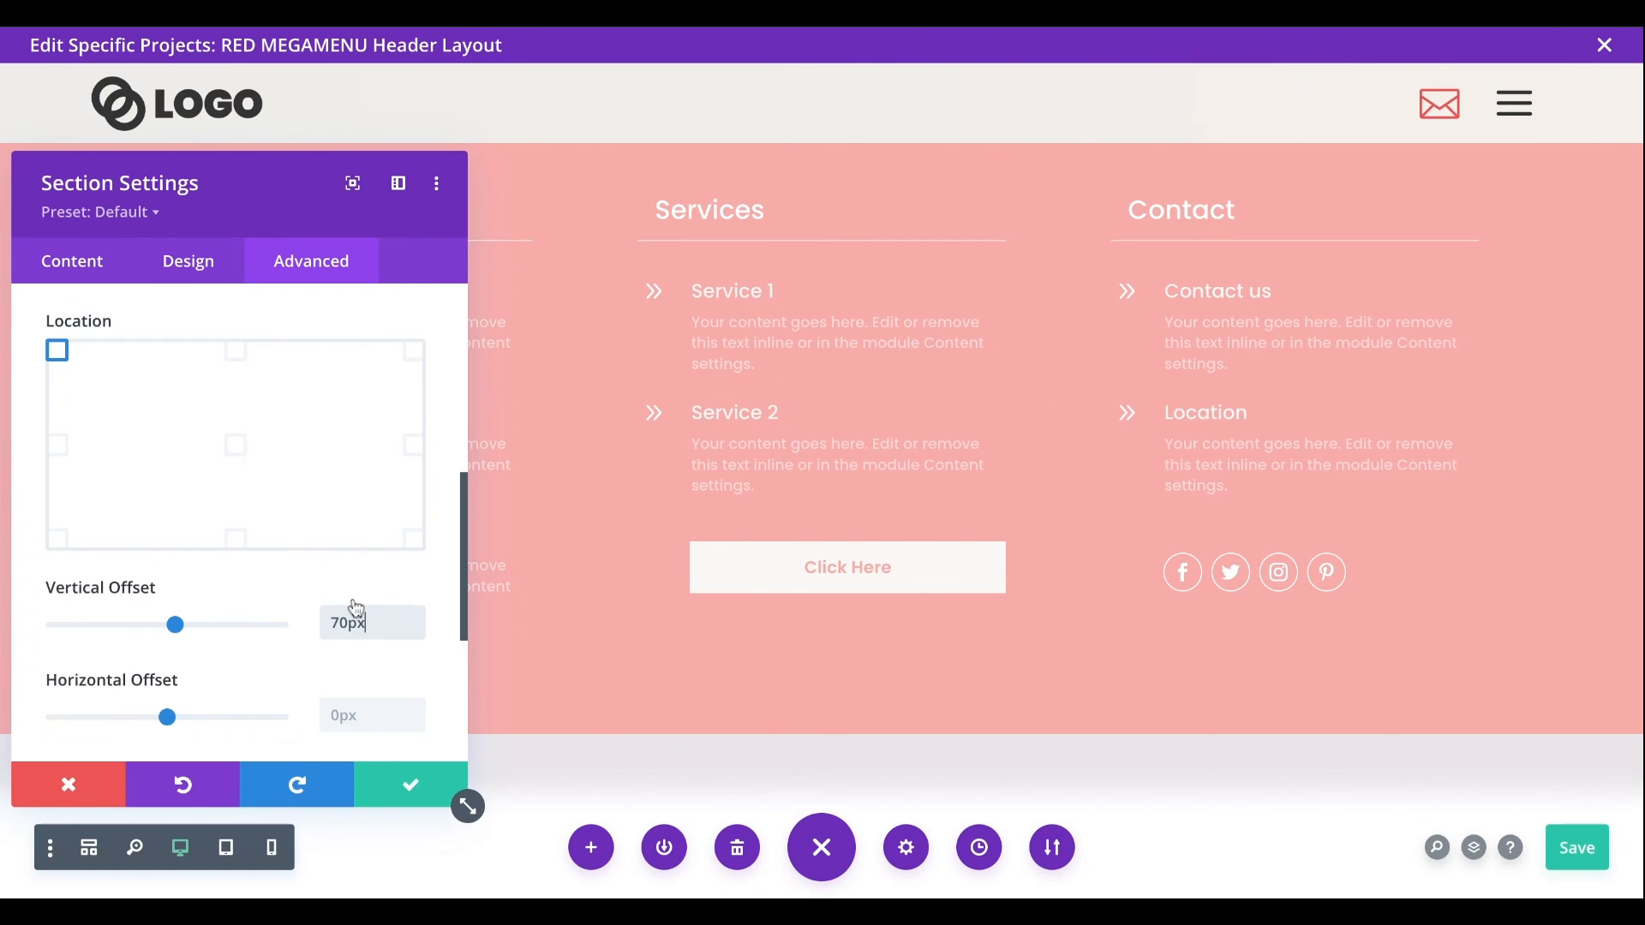
click(405, 774)
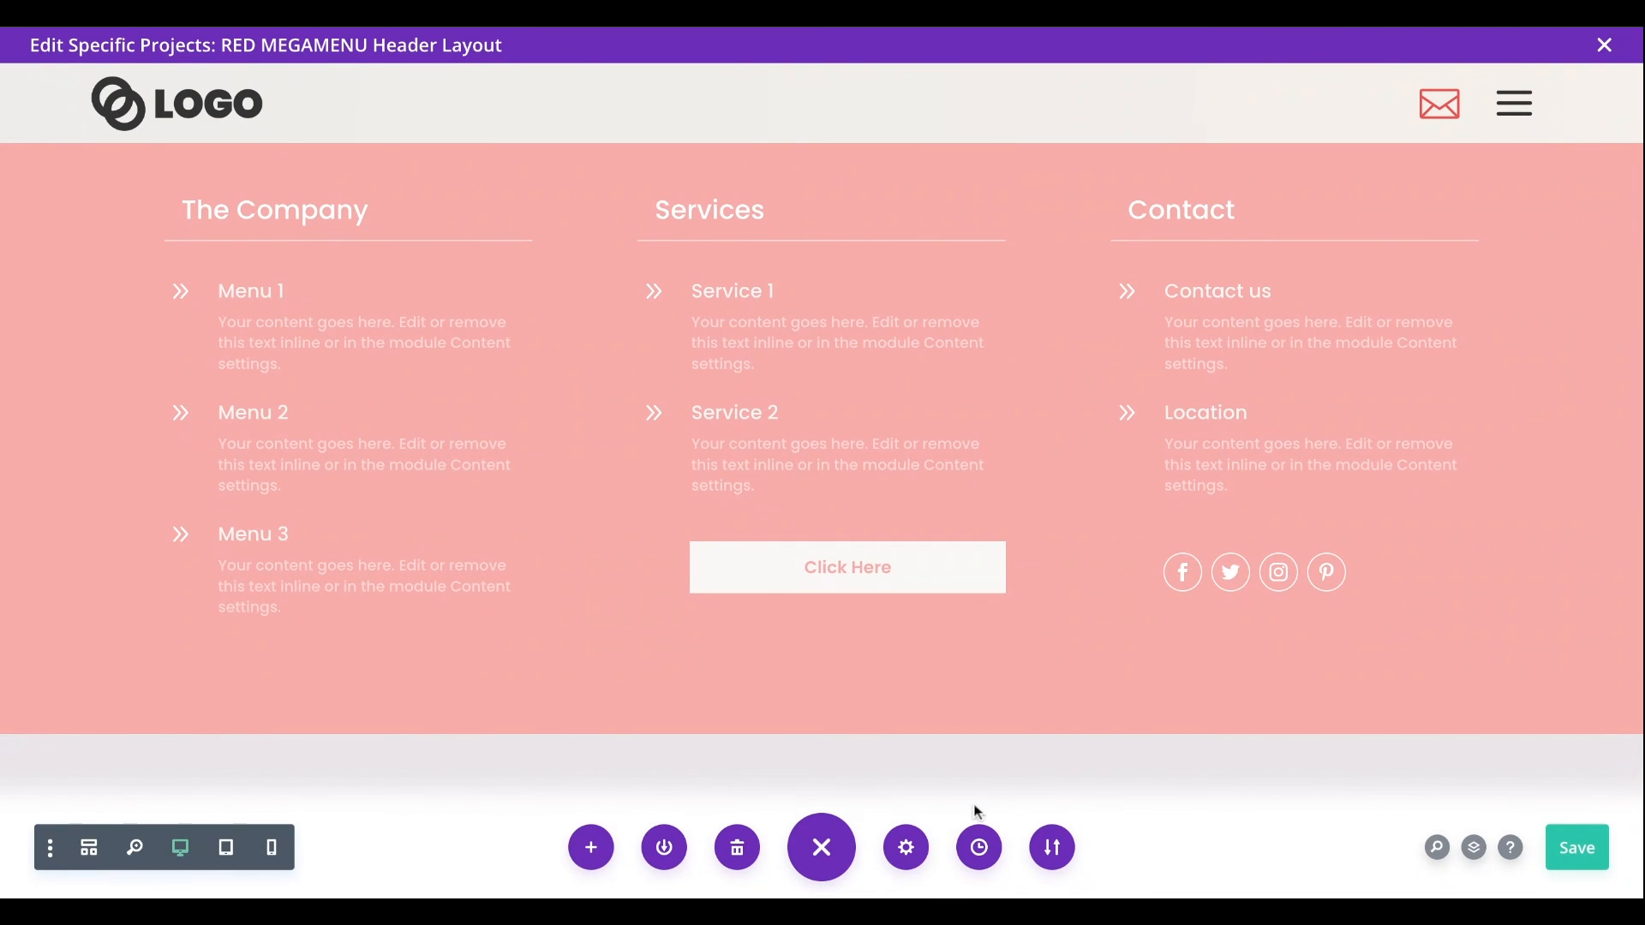
click(1564, 846)
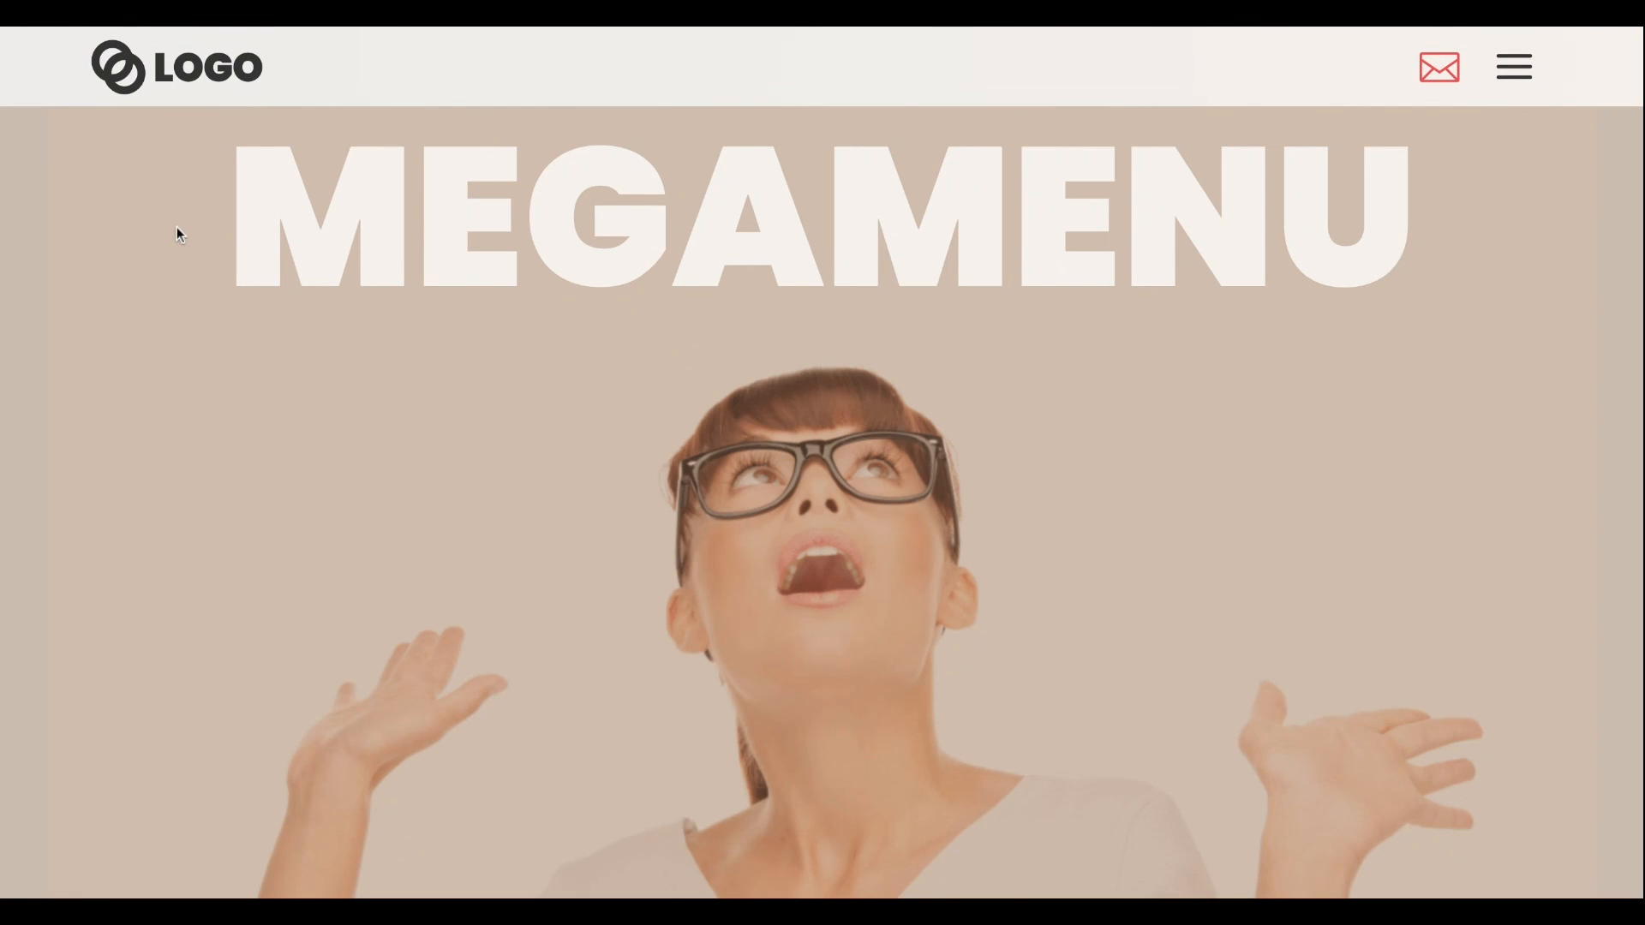
- Test the fixed header on the live page by scrolling and toggling the mega menu with the hamburger icon
scroll(177, 230, down, 5)
scroll(176, 233, up, 5)
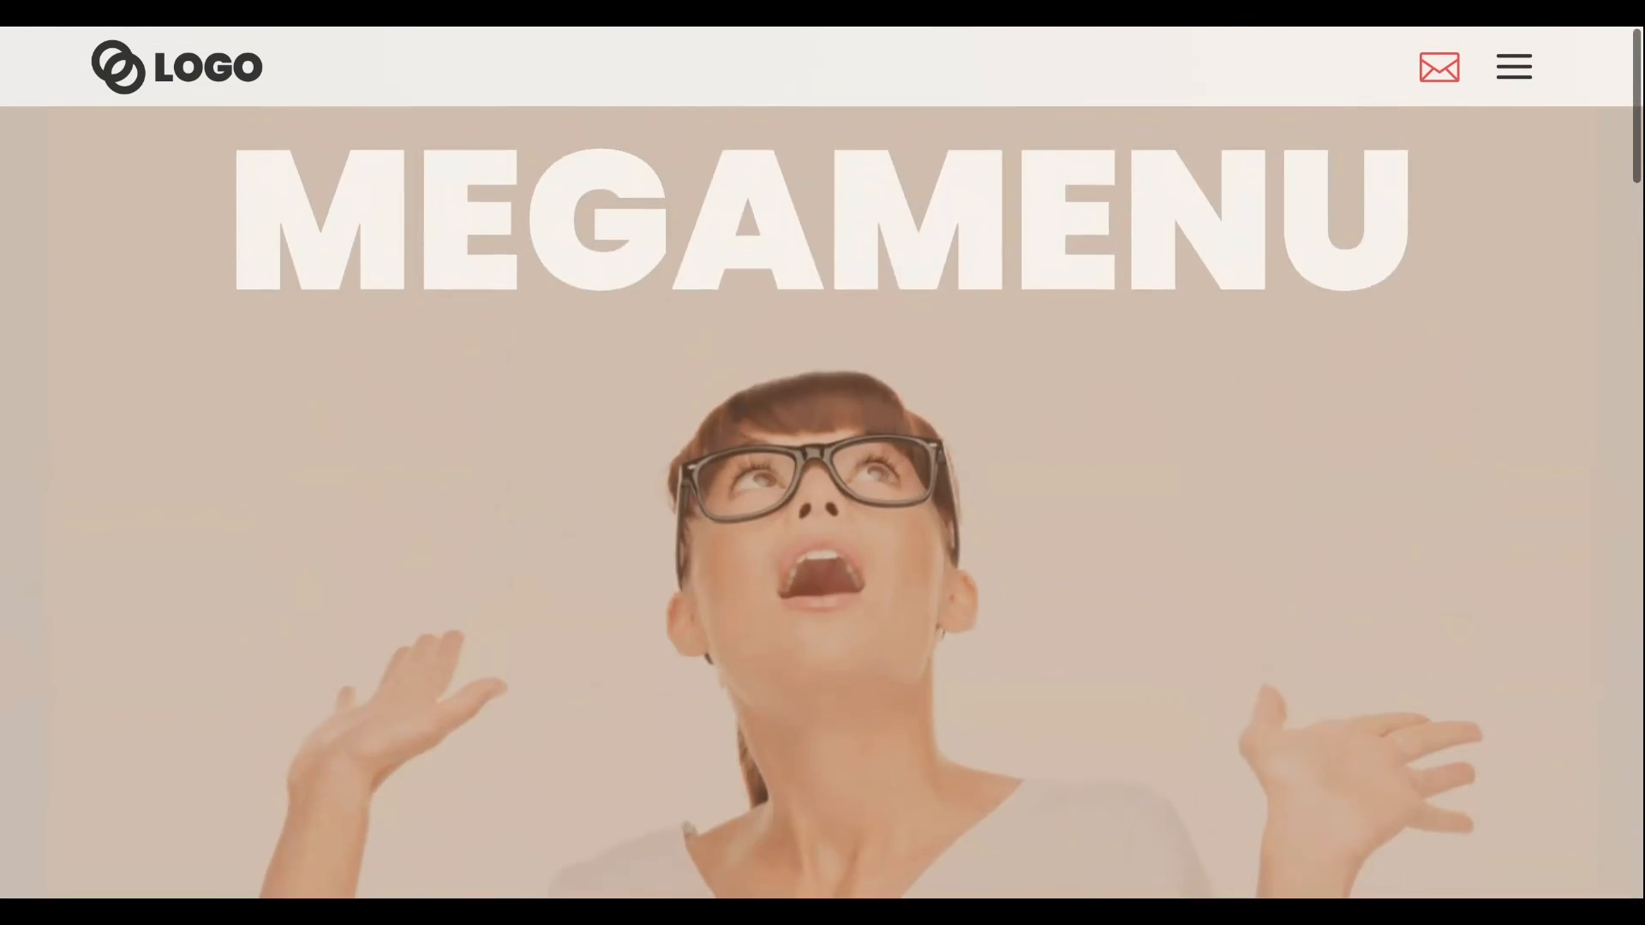
click(1514, 68)
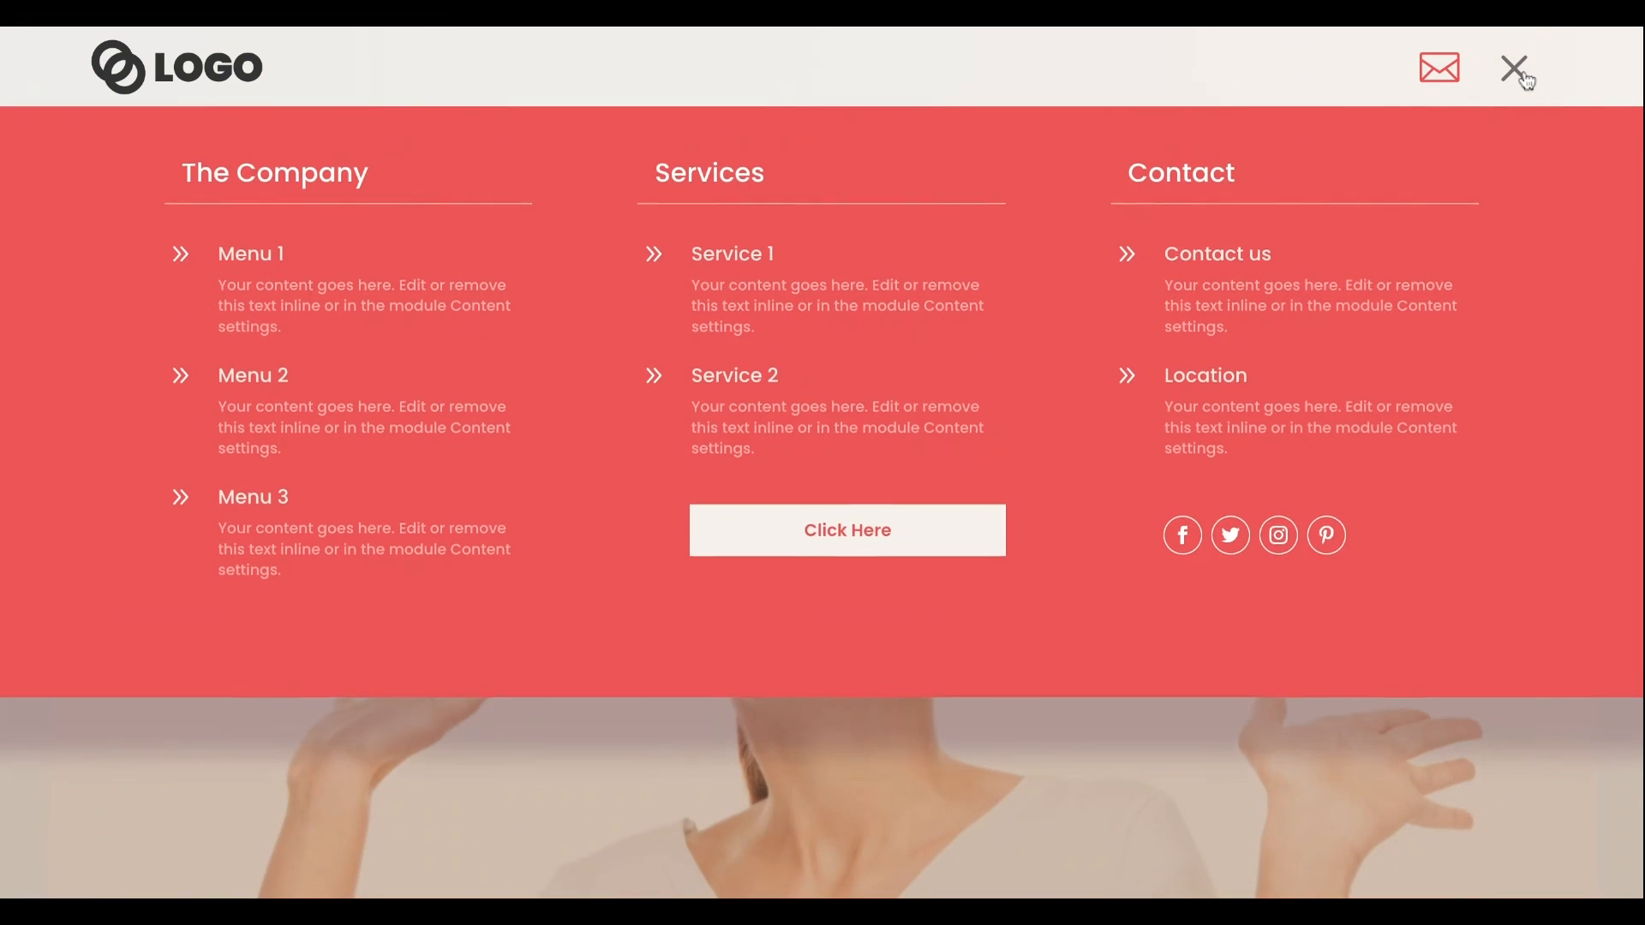
click(1517, 69)
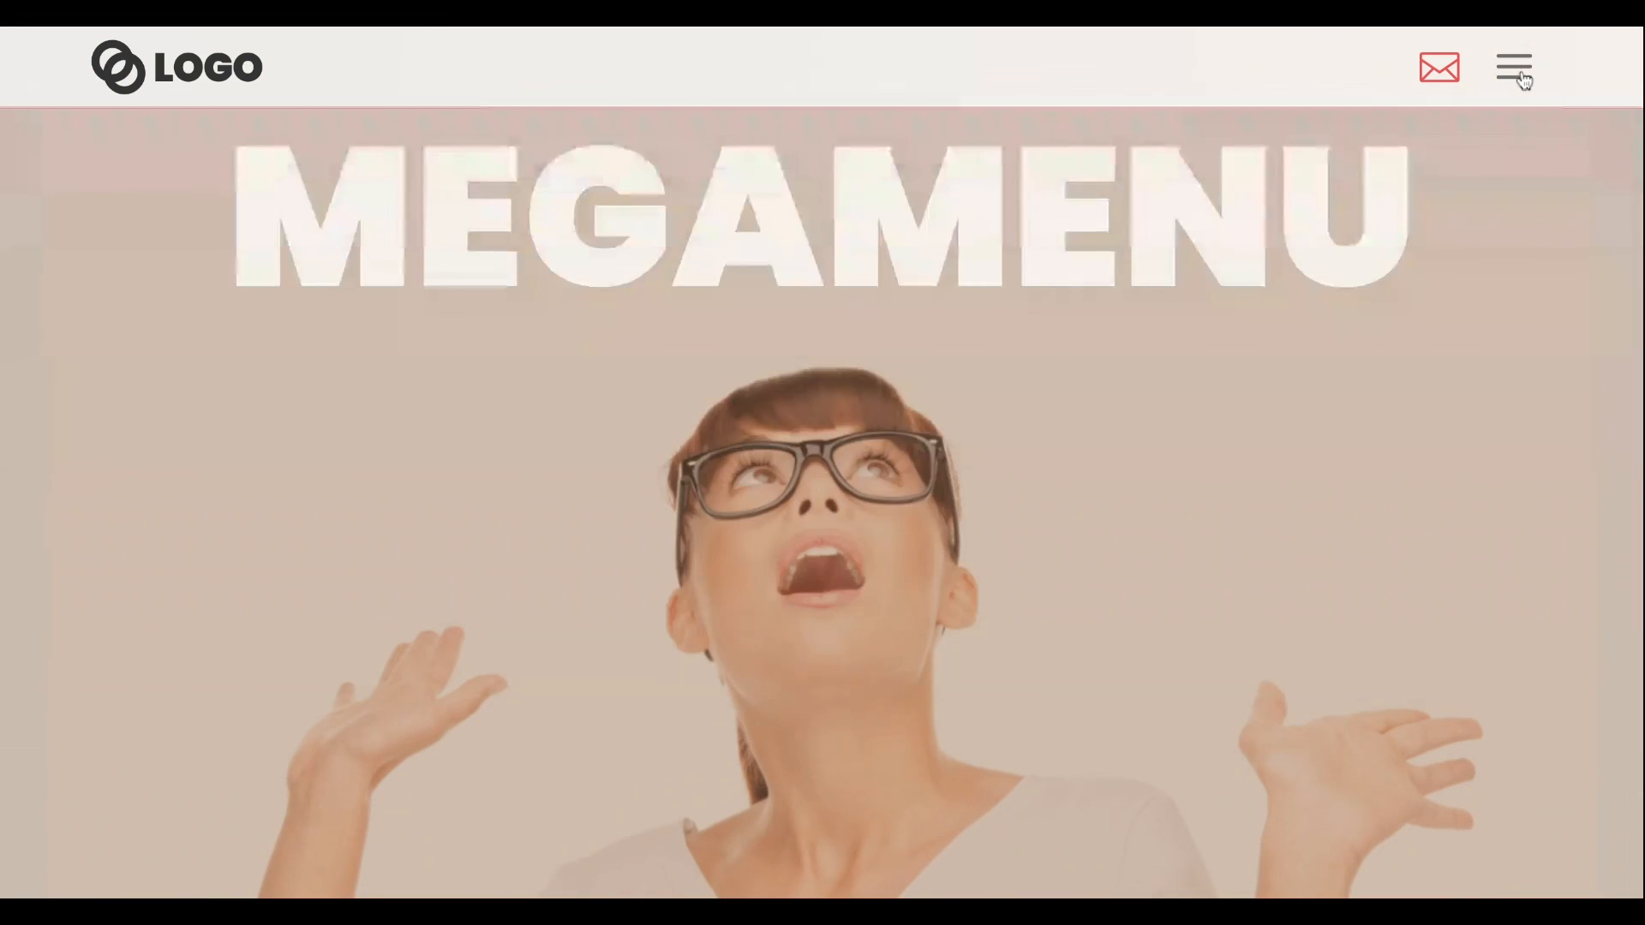
click(1517, 69)
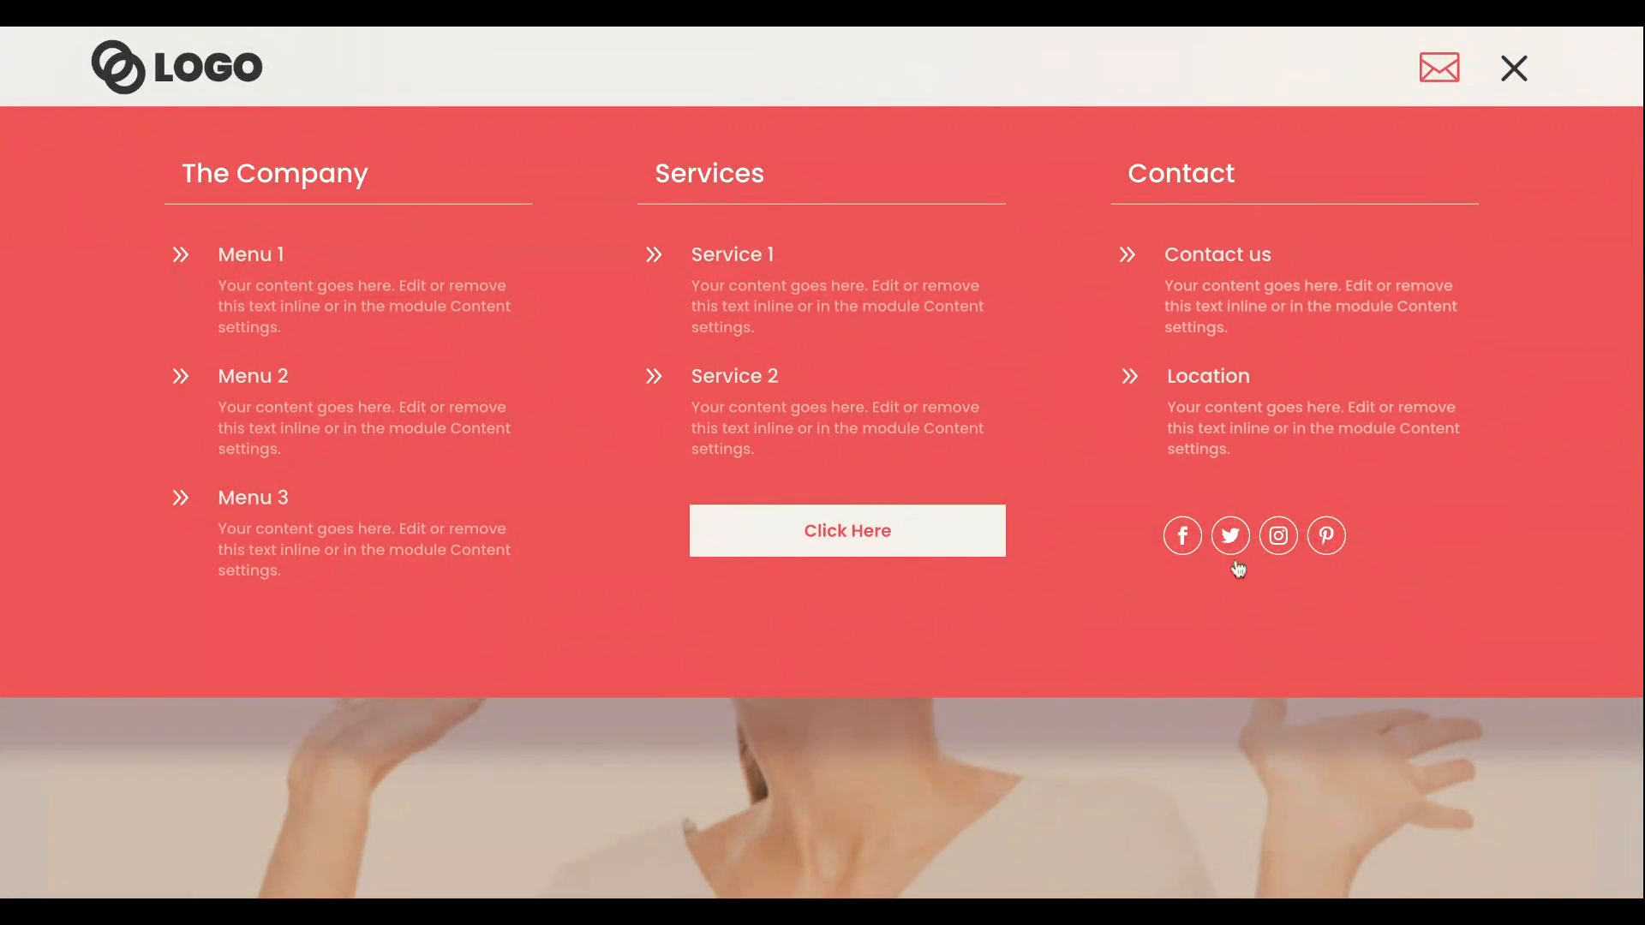